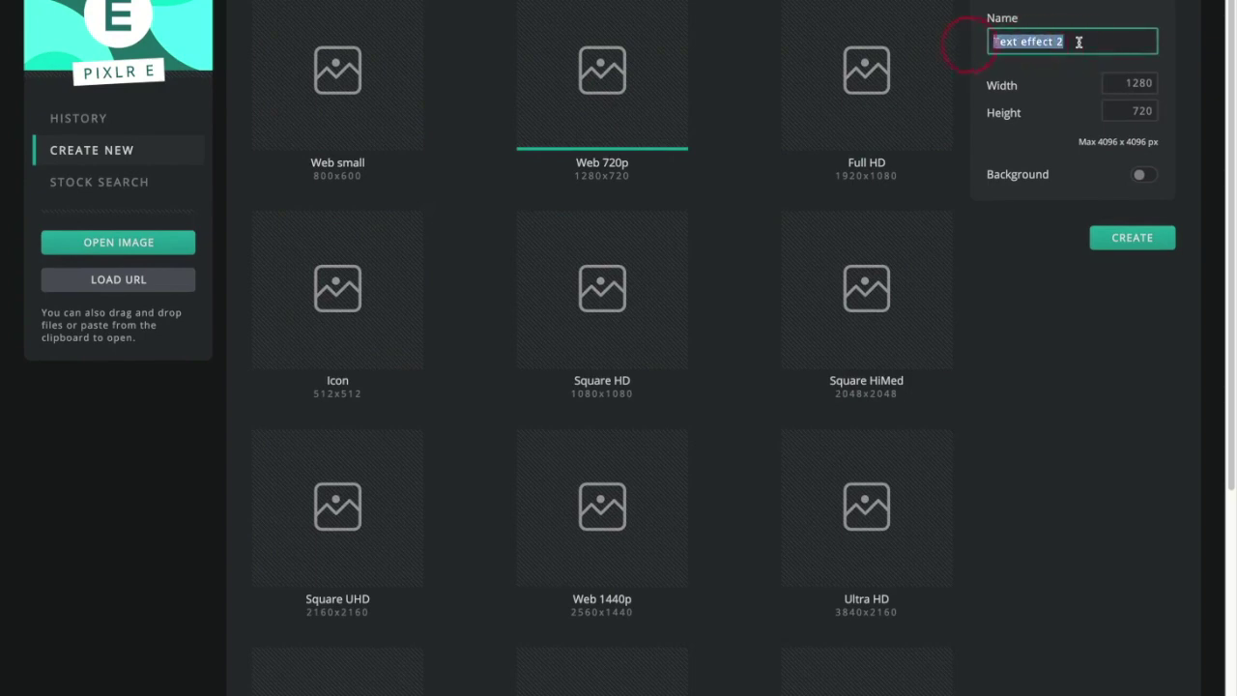
# Step: Create a new 1280 × 720 image without a background, naming it with "Letter" in front of "Logo"
pyautogui.write('Logo')
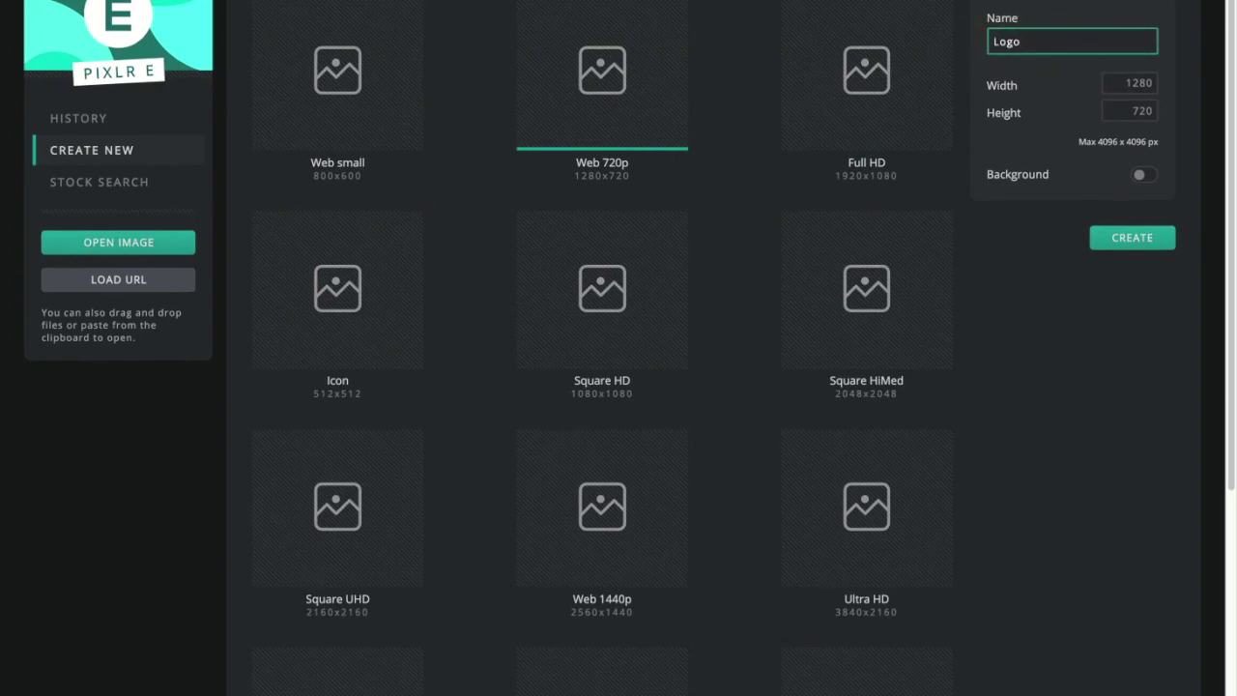
pyautogui.click(990, 42)
pyautogui.write('Letter')
pyautogui.click(1160, 242)
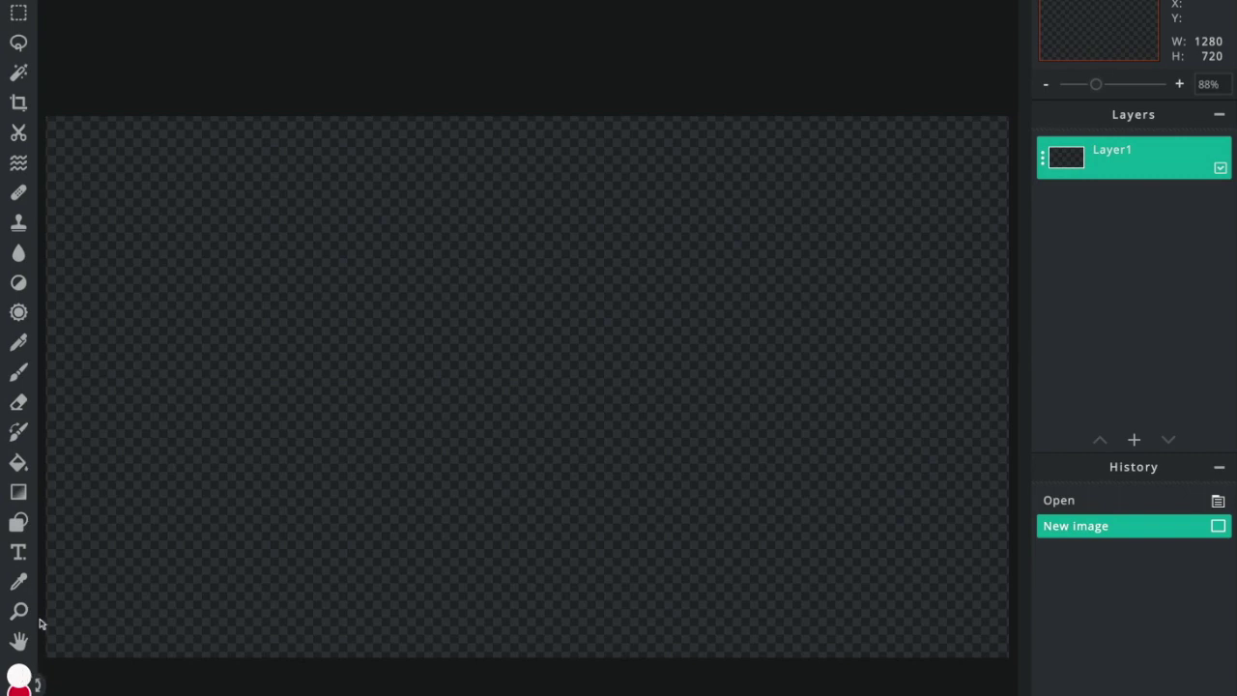
# Step: Fill the whole canvas of the empty layer with white
pyautogui.click(19, 462)
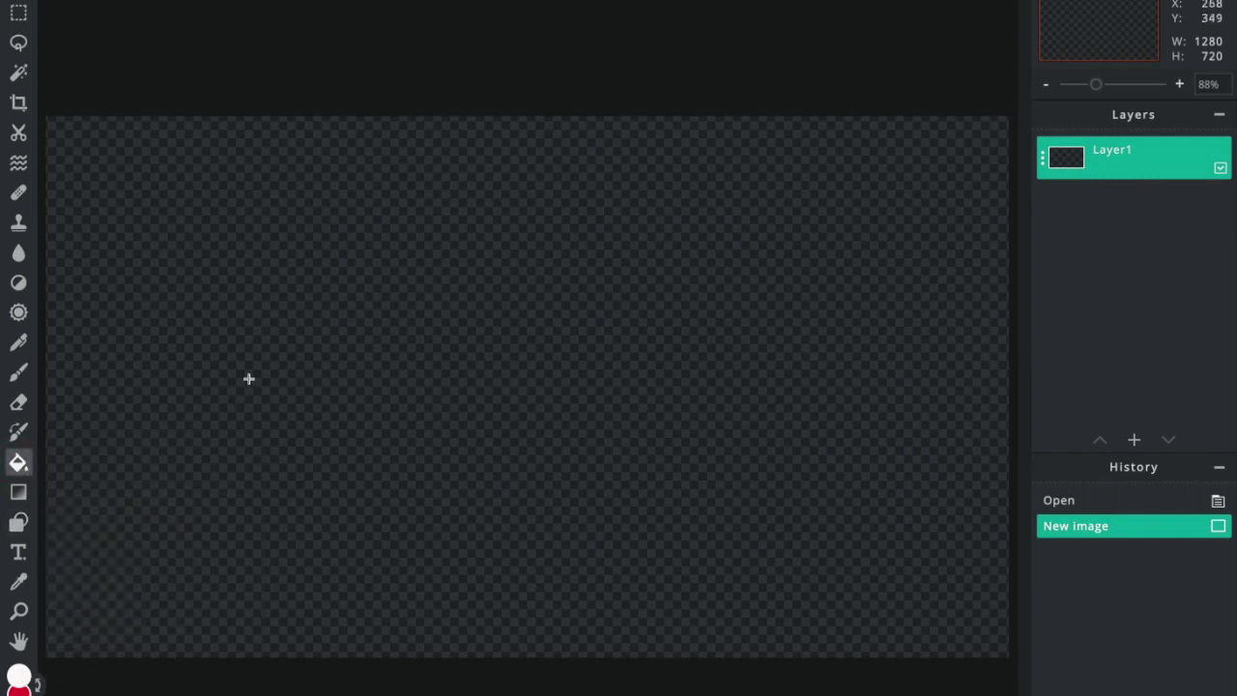
pyautogui.click(268, 361)
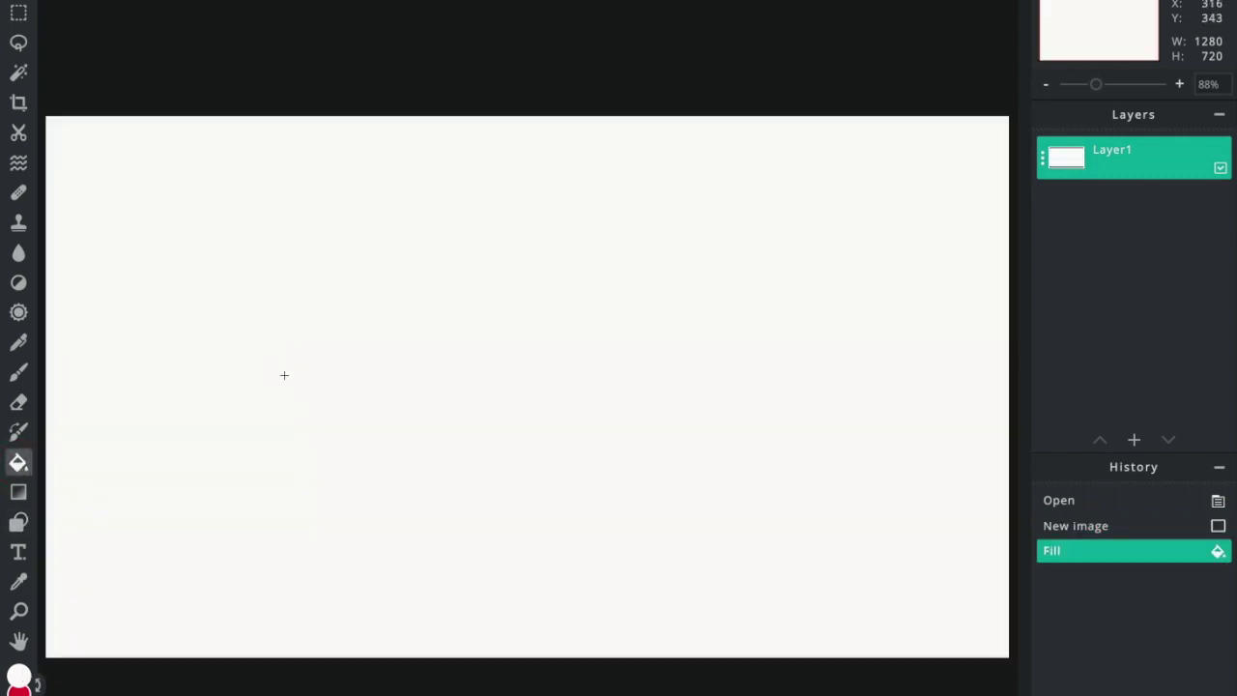
pyautogui.hotkey('ctrl', '-')
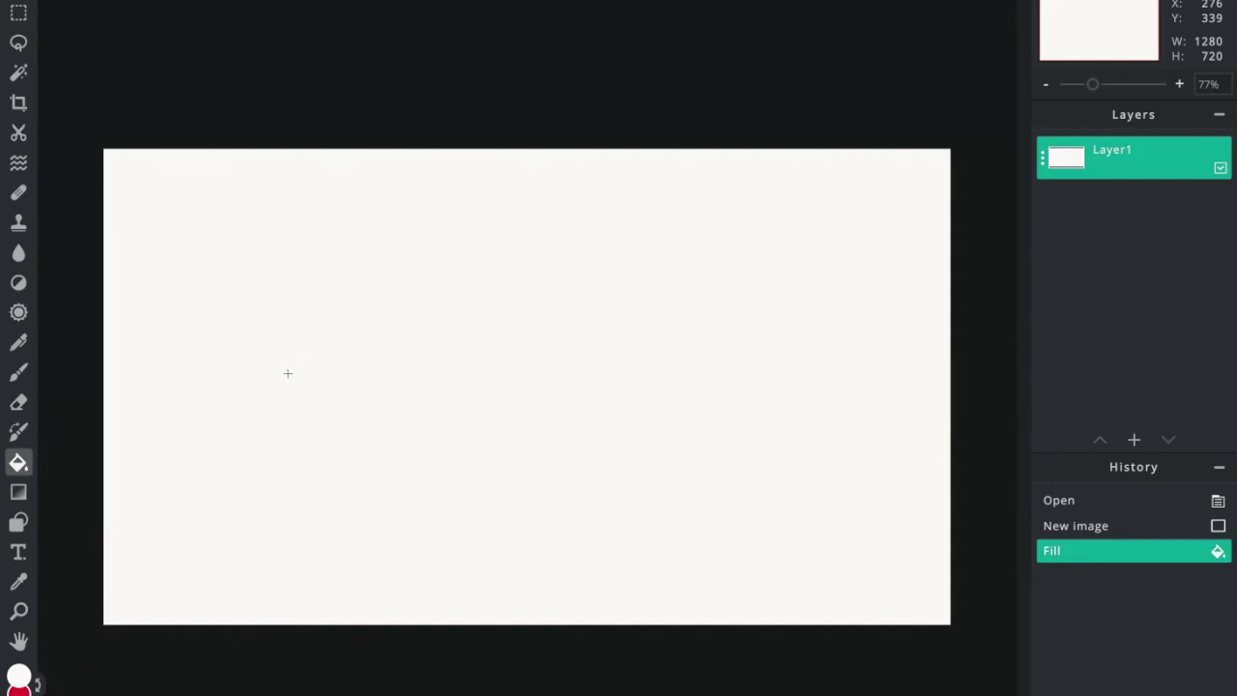
# Step: Add a text layer and replace its placeholder text with "BHS"
pyautogui.click(1133, 439)
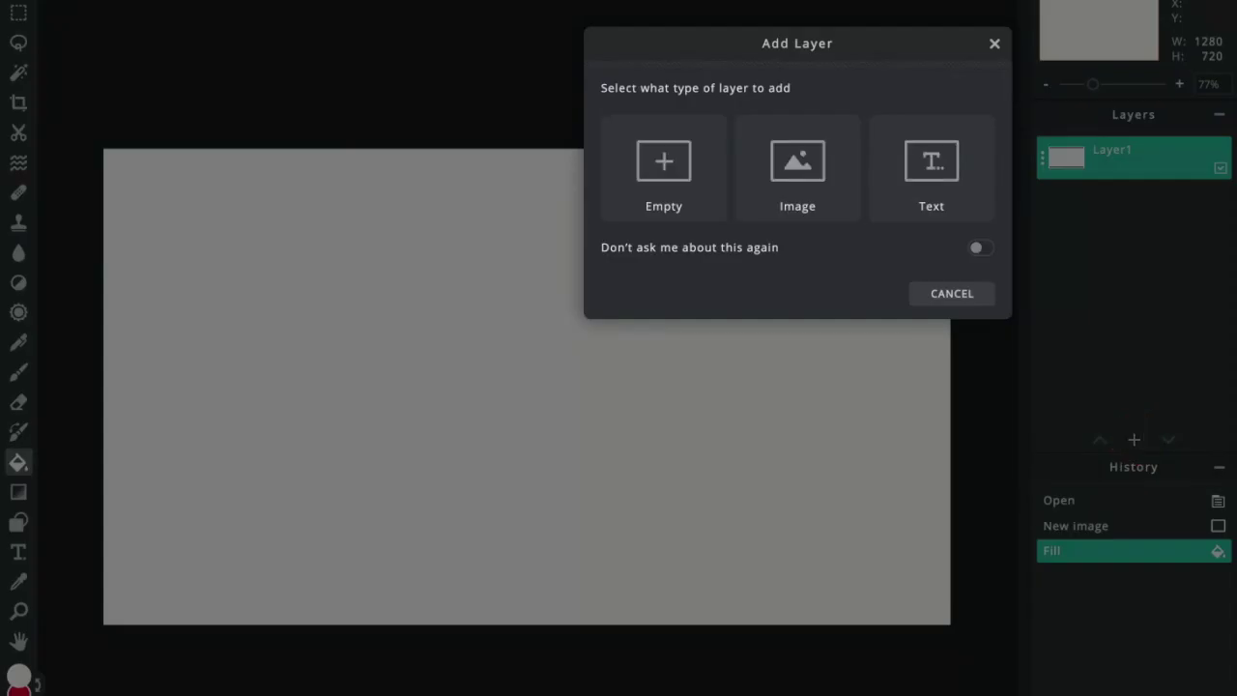
pyautogui.click(921, 169)
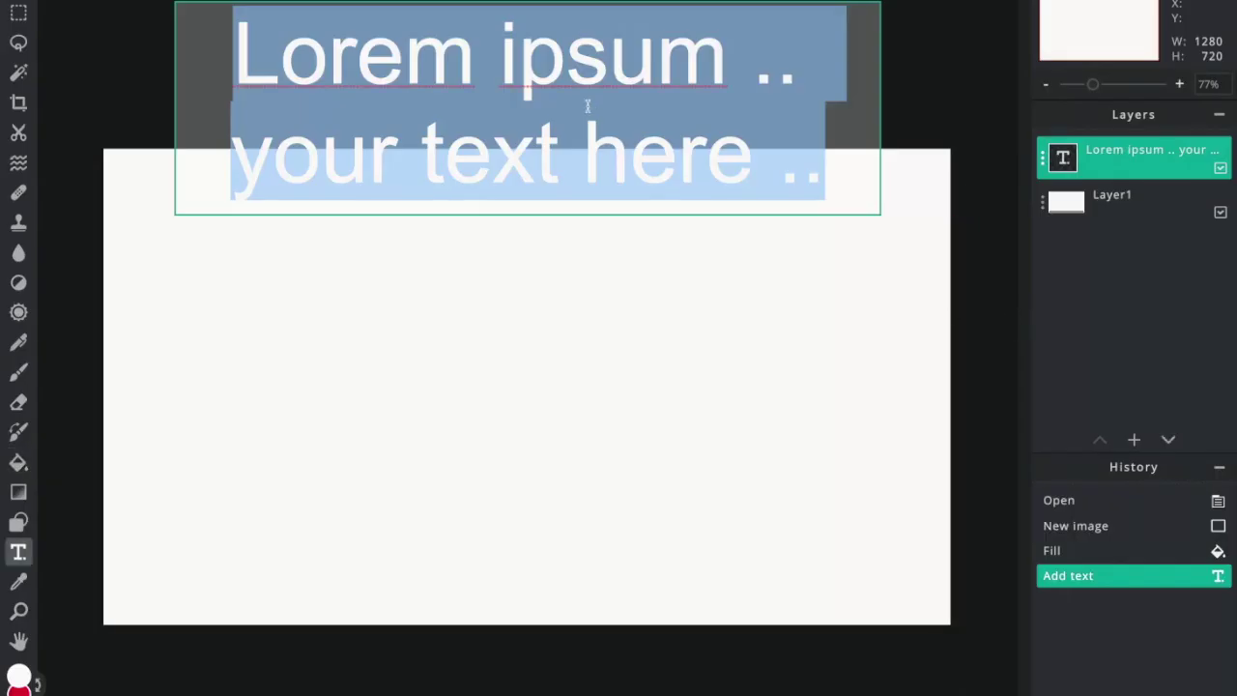
pyautogui.moveTo(823, 177); pyautogui.dragTo(226, 44)
pyautogui.write('BHS')
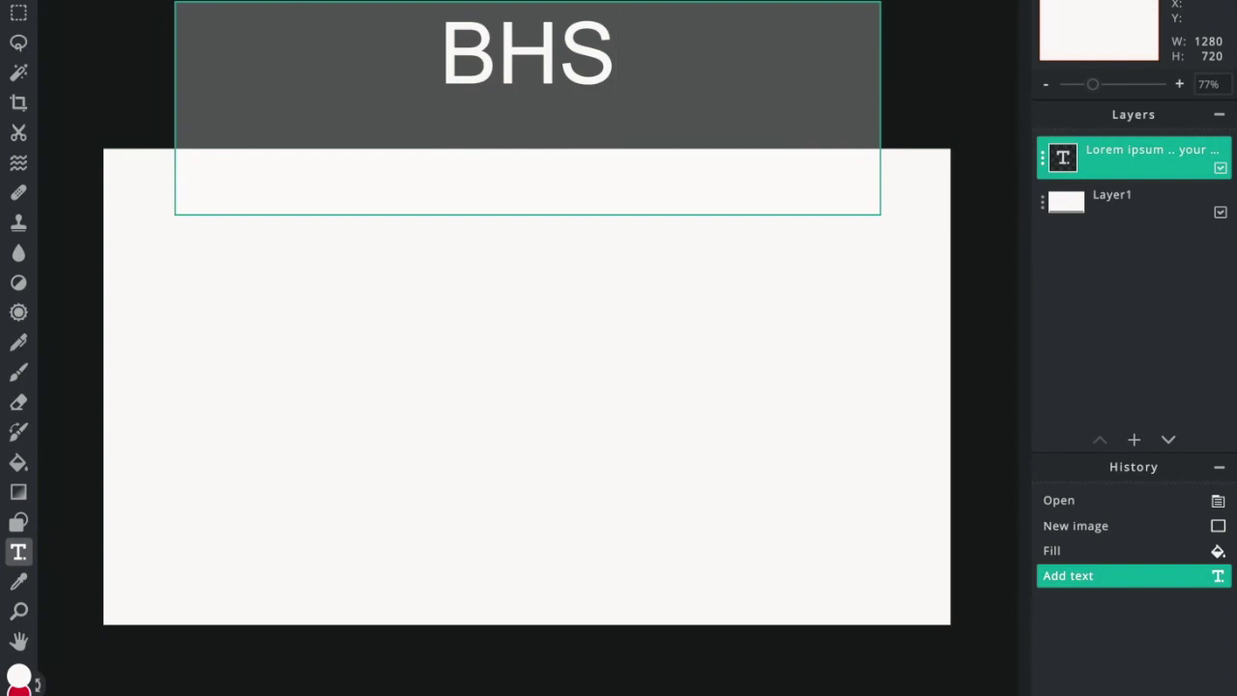
# Step: Set the BHS text to the Juneville font and colour it near-black, #080808
pyautogui.click(213, 0)
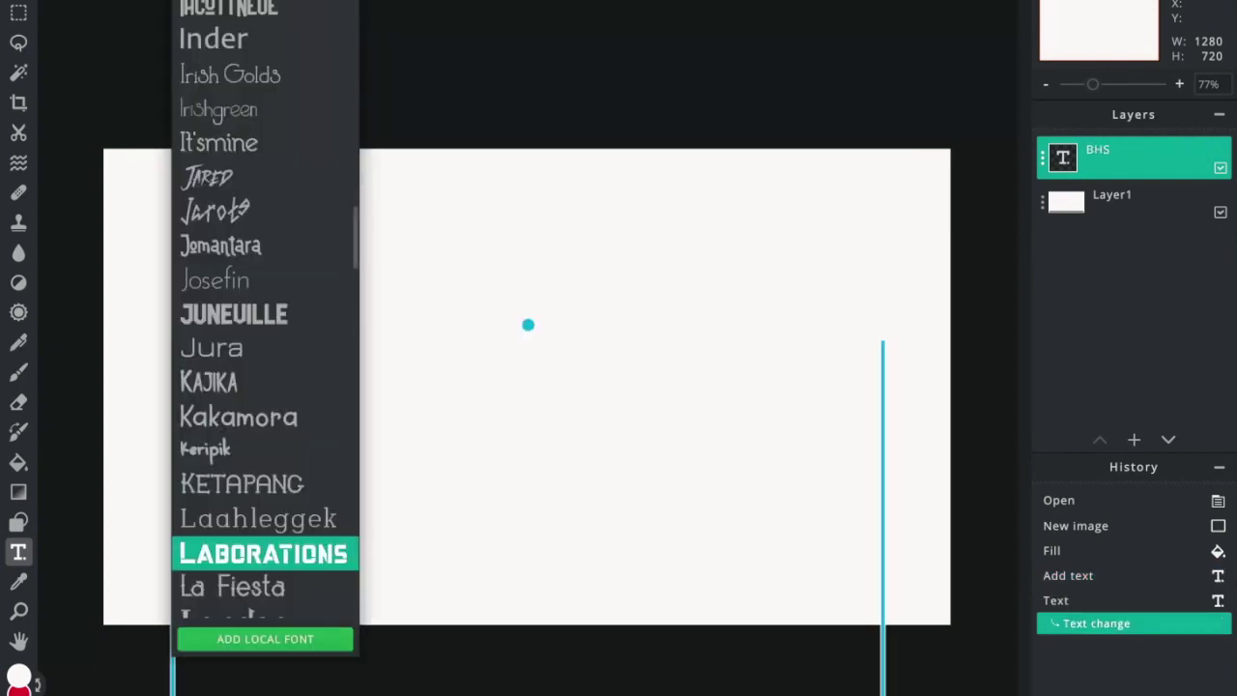
pyautogui.click(289, 312)
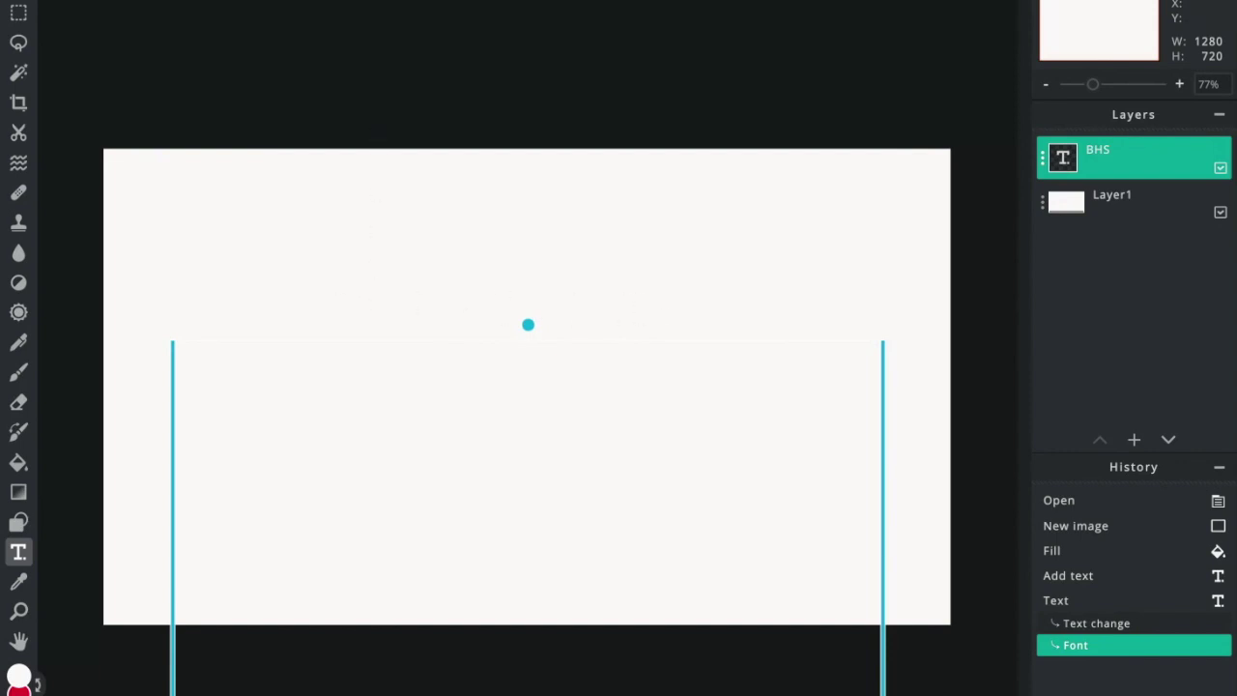
pyautogui.click(603, 274)
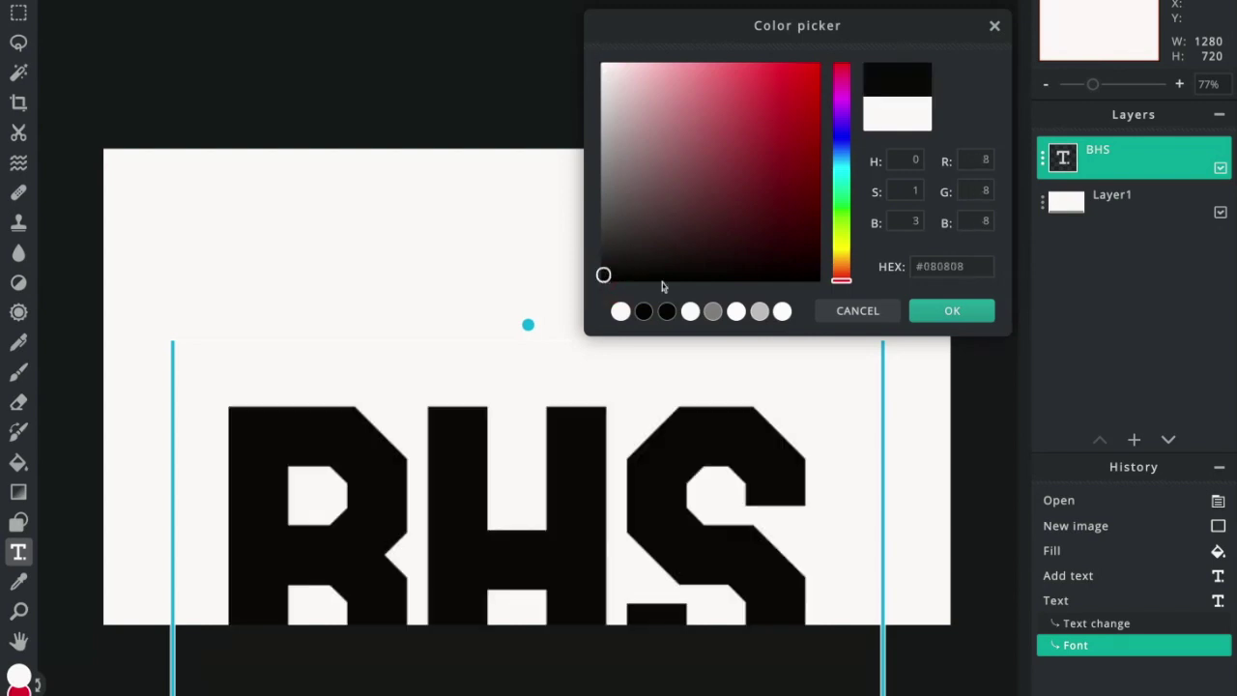
pyautogui.click(934, 315)
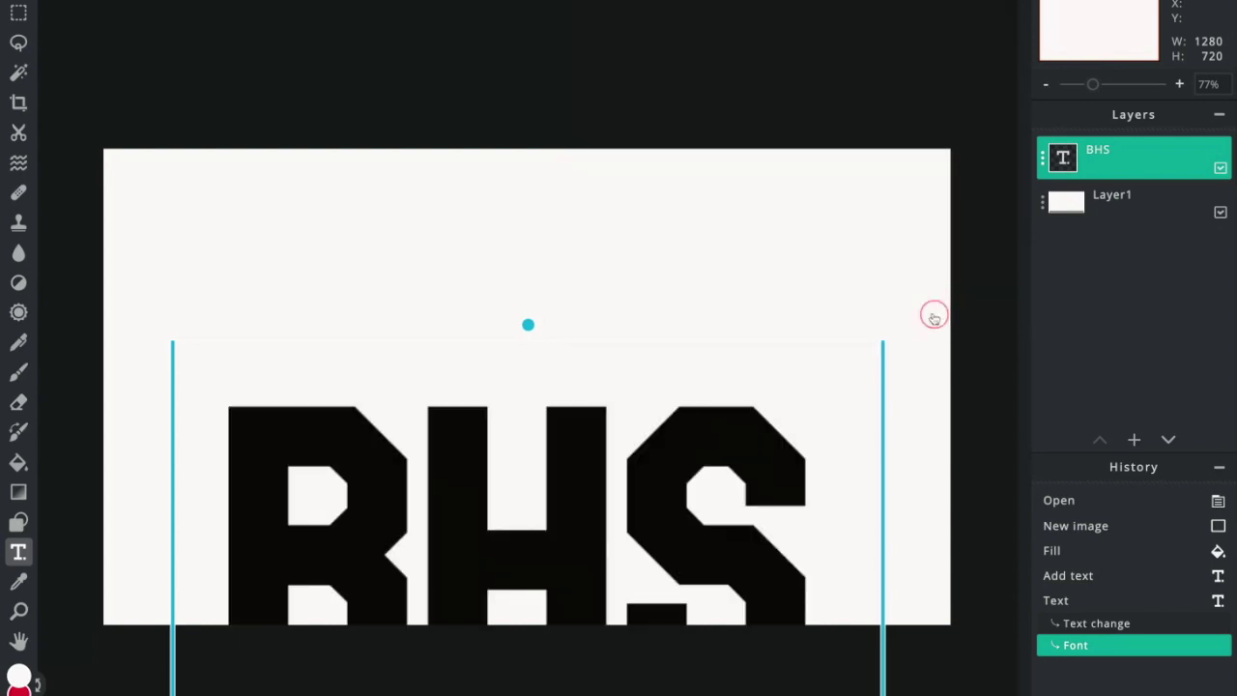
# Step: Move the BHS text up to the middle of the canvas
pyautogui.click(676, 425)
pyautogui.moveTo(676, 425); pyautogui.dragTo(701, 310)
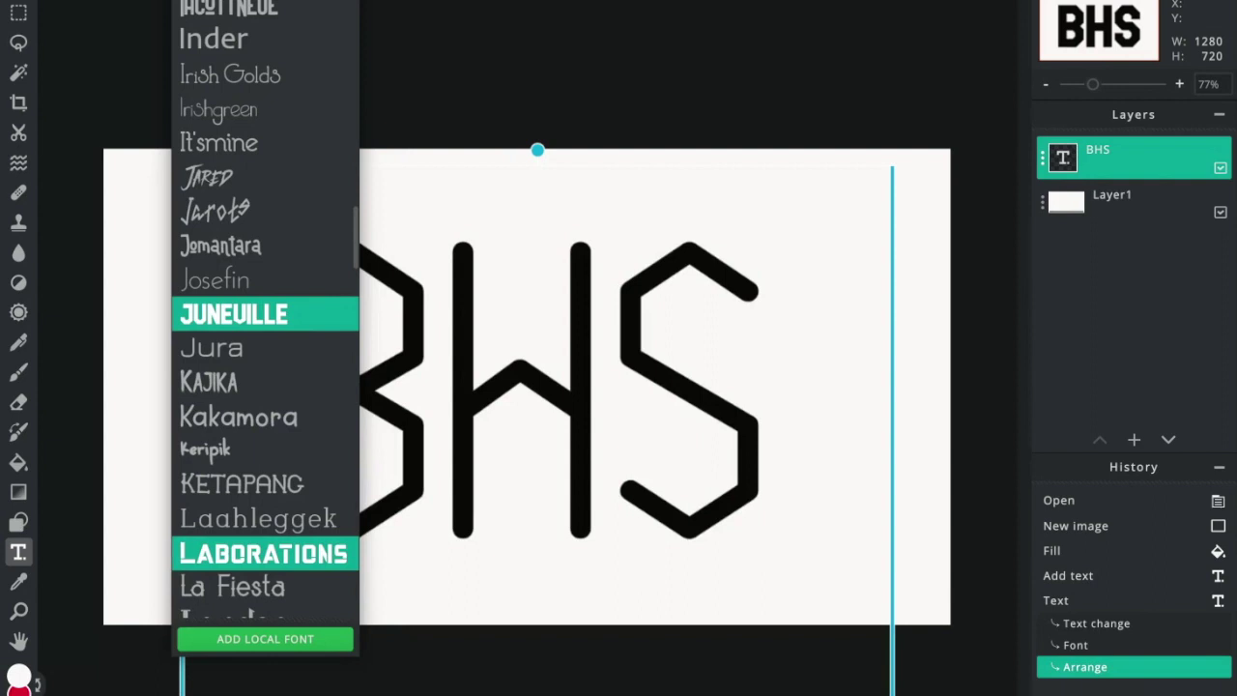
# Step: Try the Jomantara font on the BHS text, preview other fonts, and switch back to Juneville
pyautogui.click(302, 243)
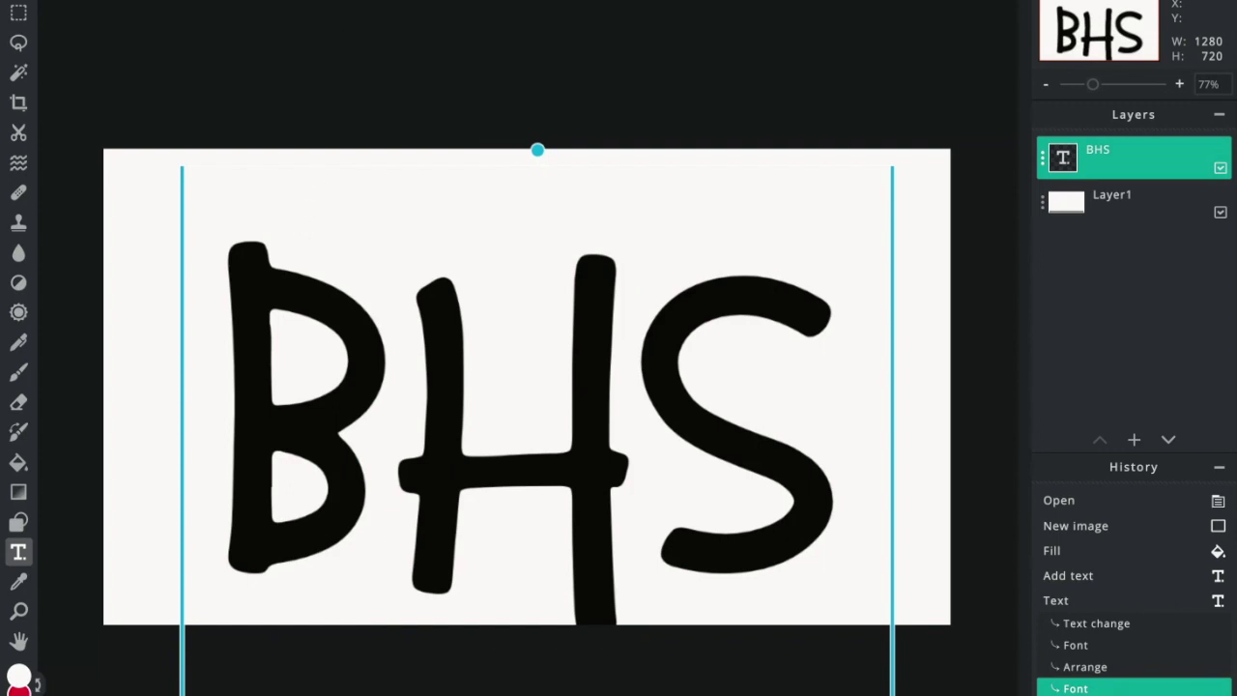
pyautogui.click(264, 2)
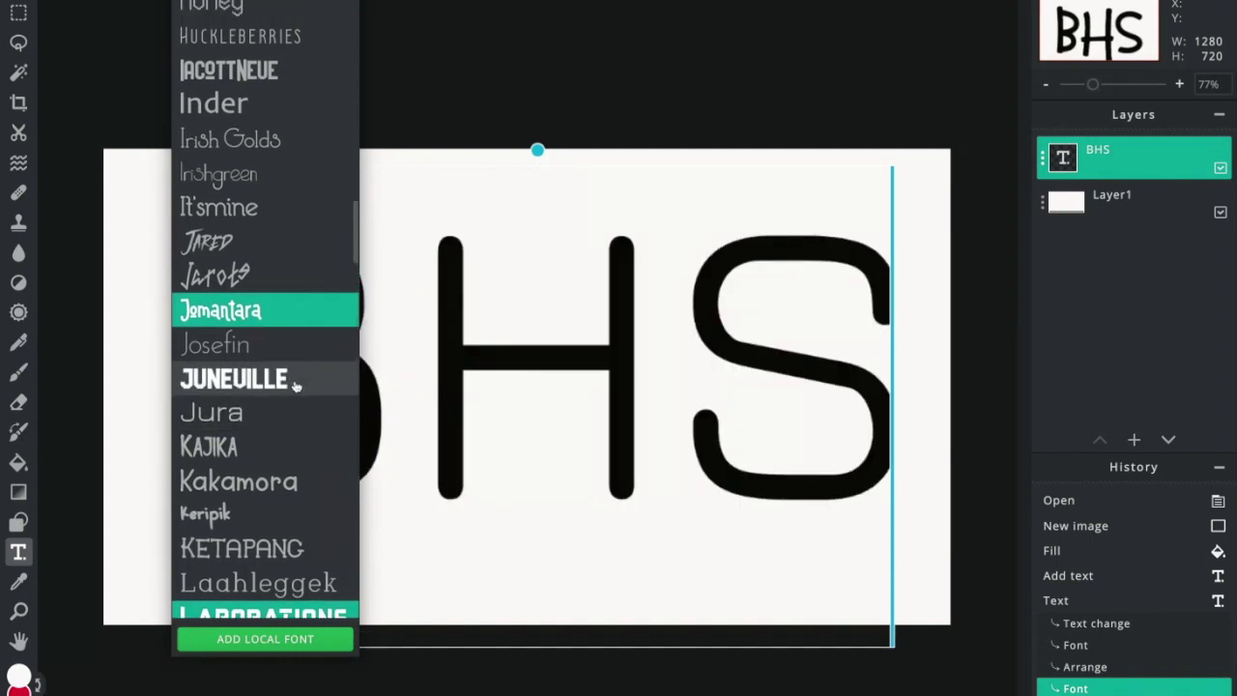
pyautogui.scroll(-2, 294, 384)
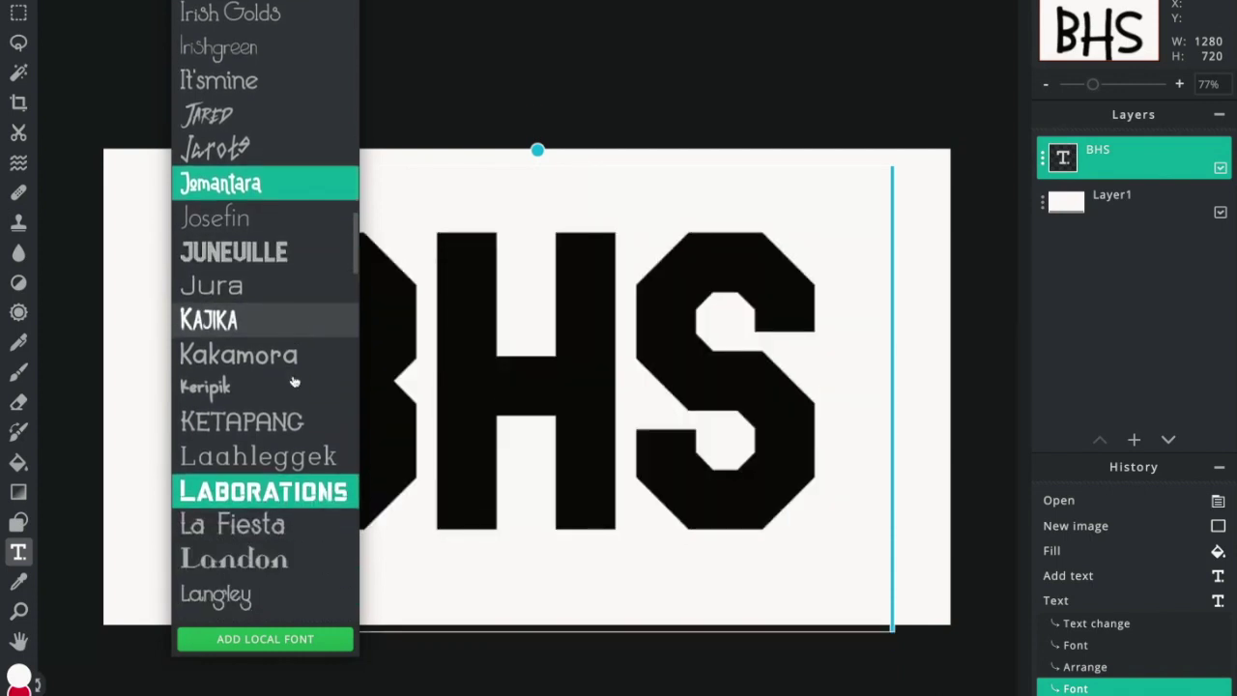
pyautogui.scroll(-3, 266, 319)
pyautogui.scroll(4, 266, 319)
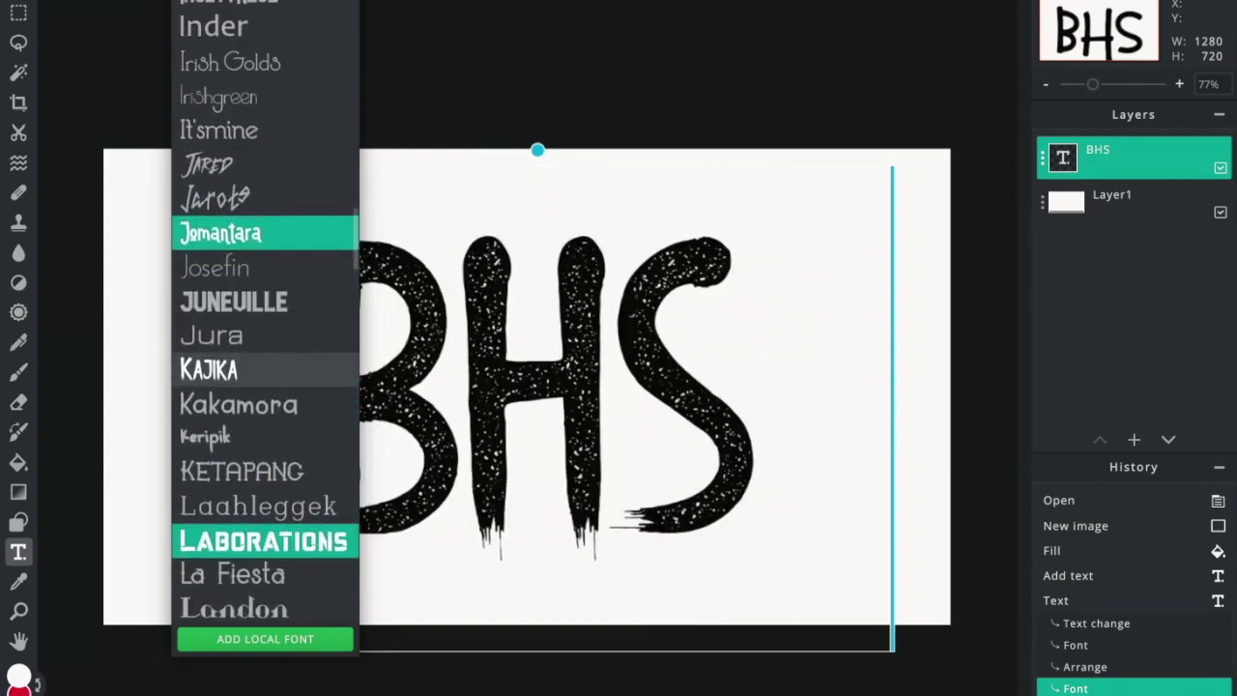
pyautogui.scroll(3, 290, 362)
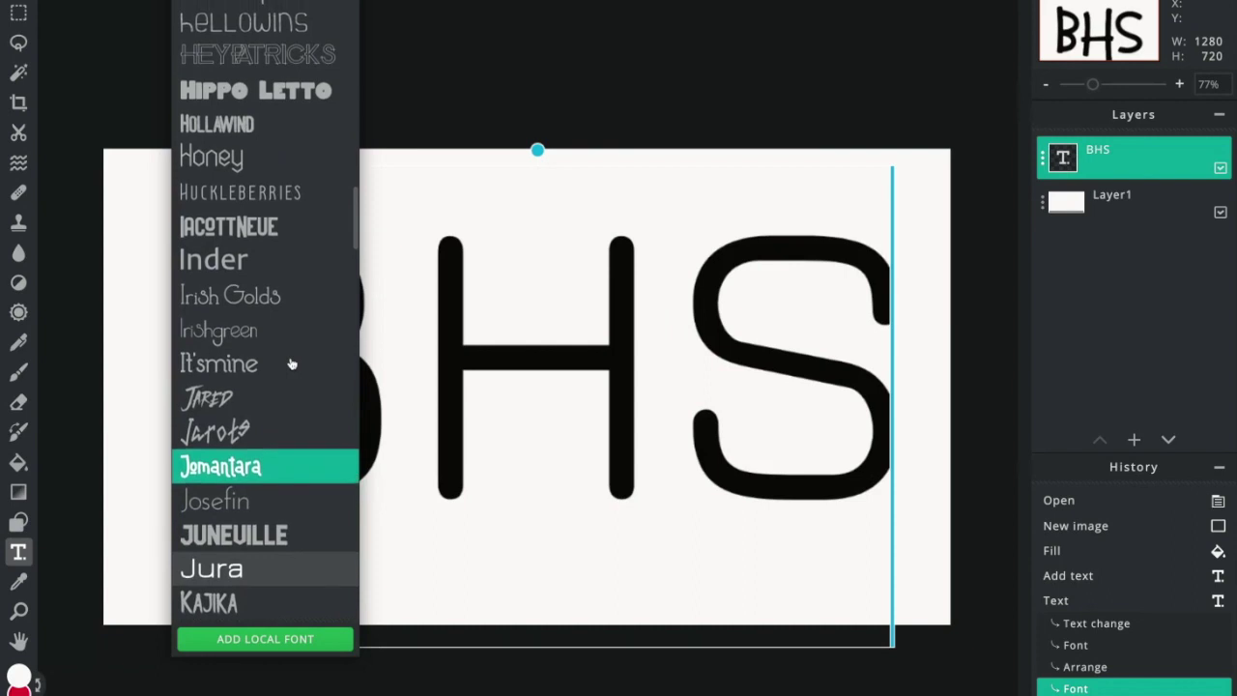
pyautogui.scroll(6, 291, 363)
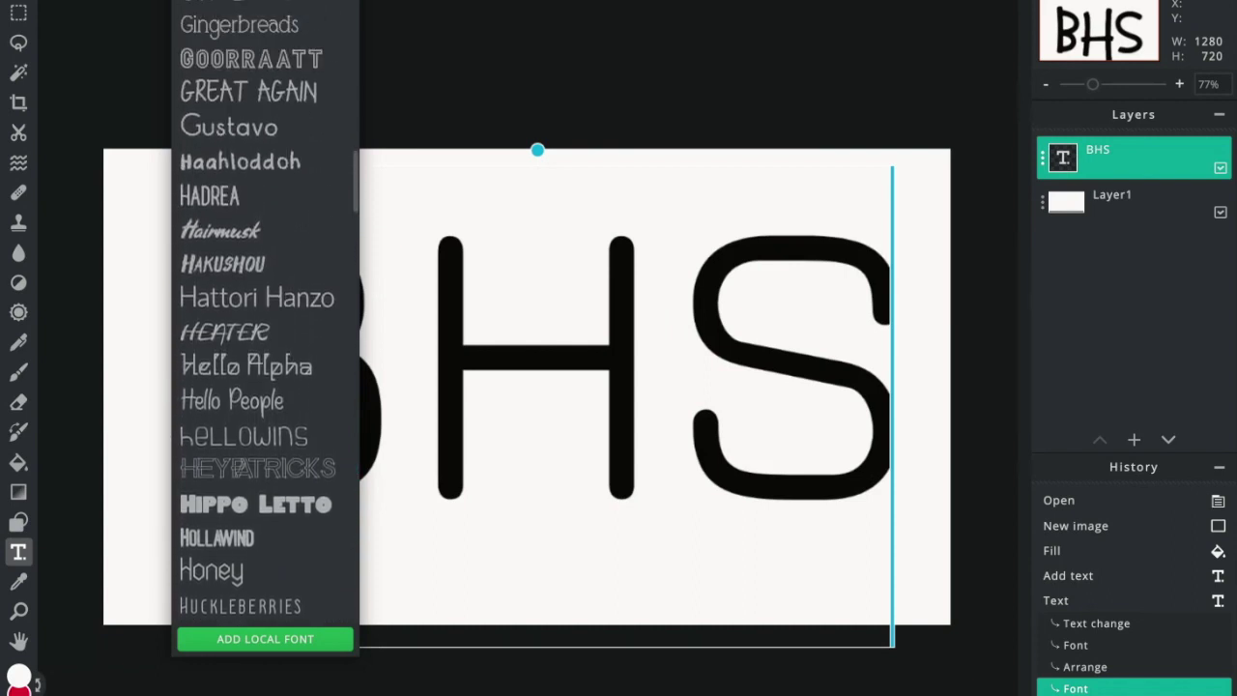
pyautogui.scroll(1, 246, 232)
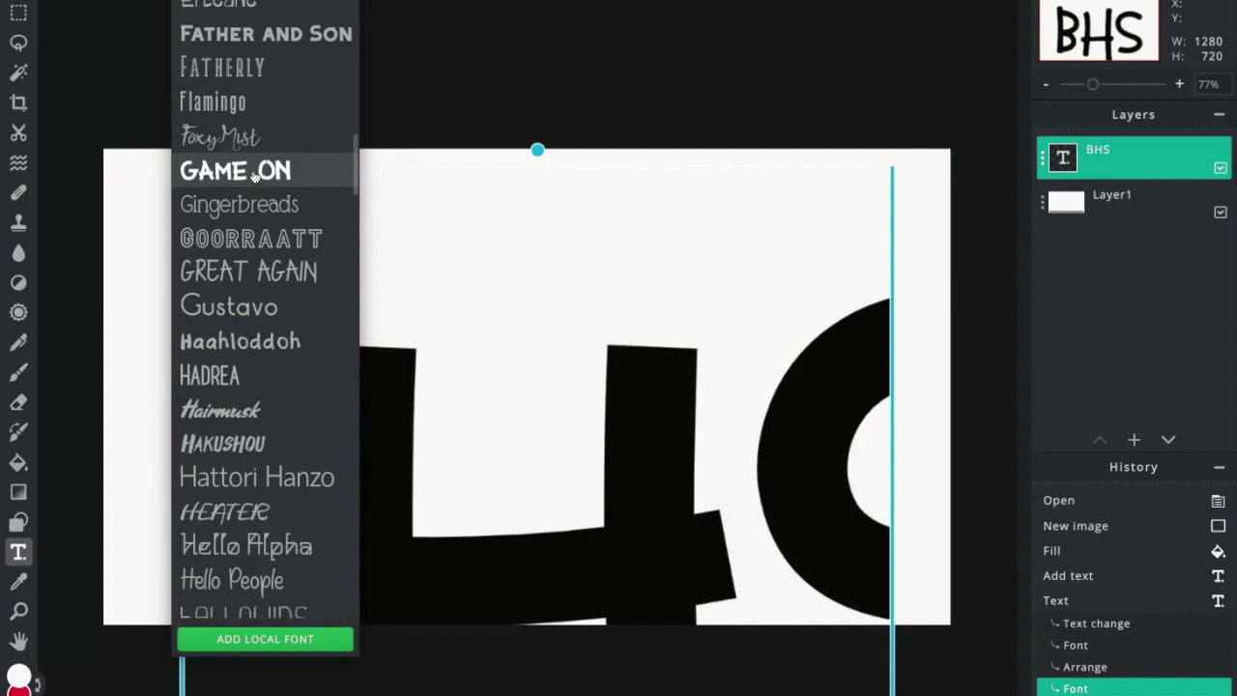
pyautogui.scroll(-7, 263, 253)
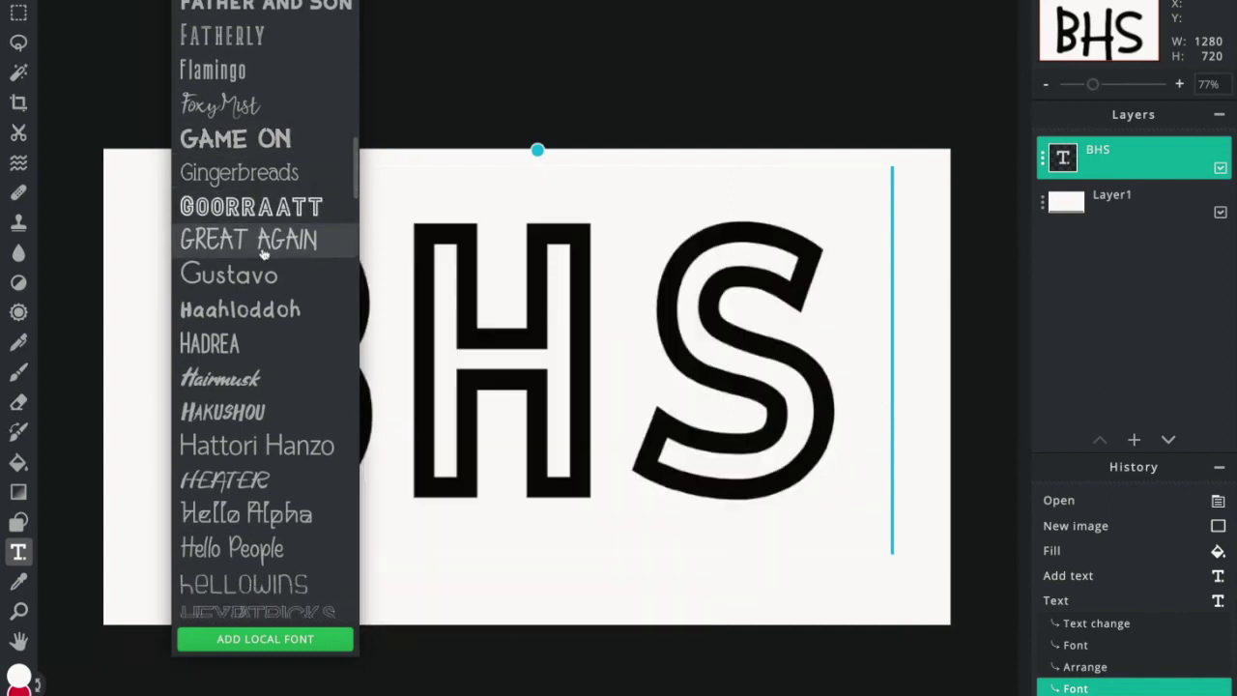
pyautogui.scroll(-3, 280, 324)
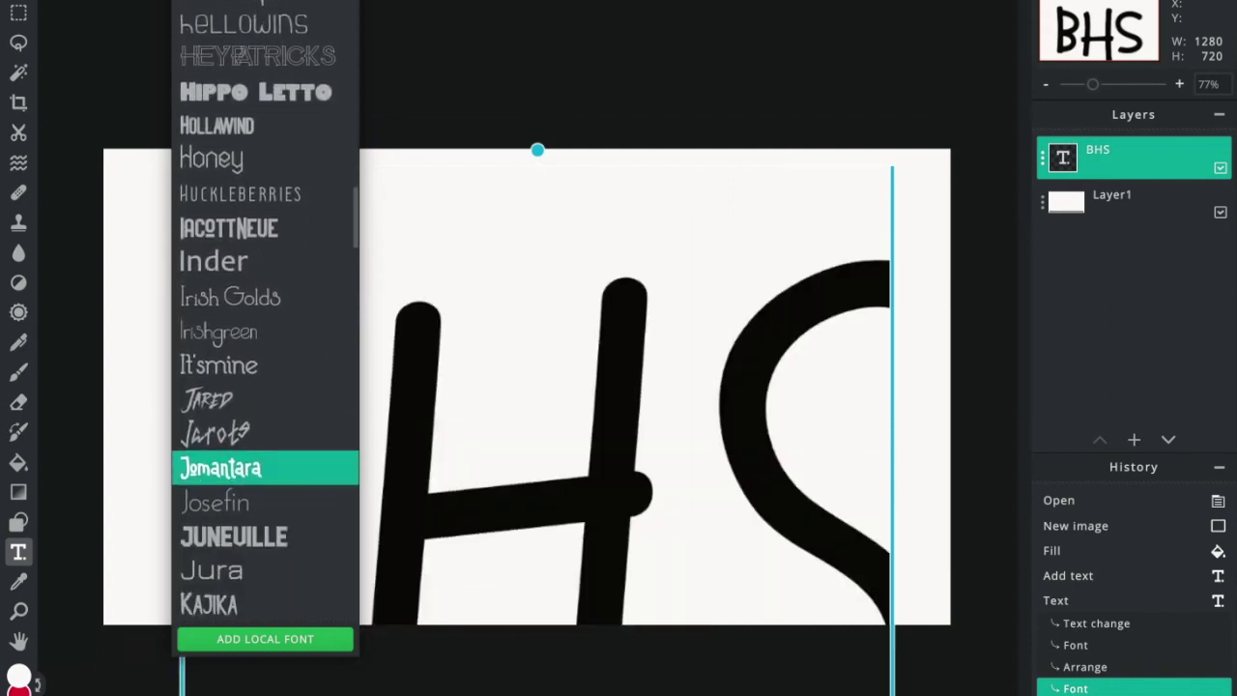
pyautogui.click(280, 323)
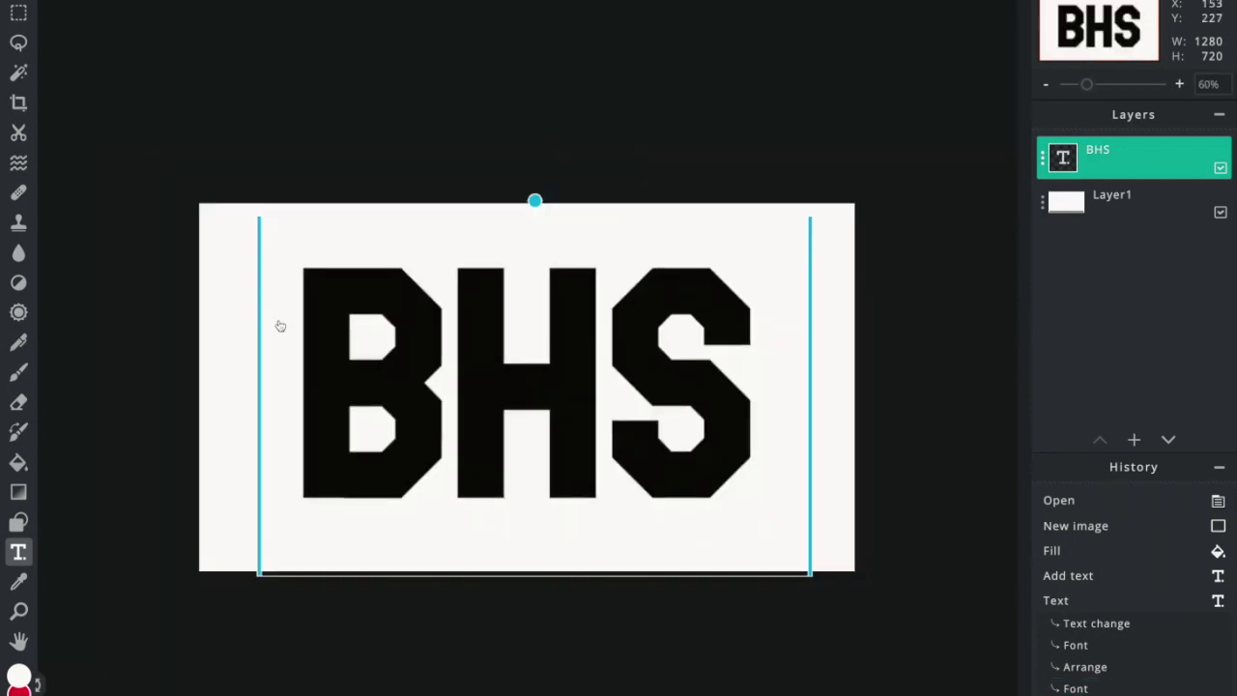
# Step: Deselect the BHS text and add the purple-and-blue low-poly mountain picture as an image layer
pyautogui.click(867, 363)
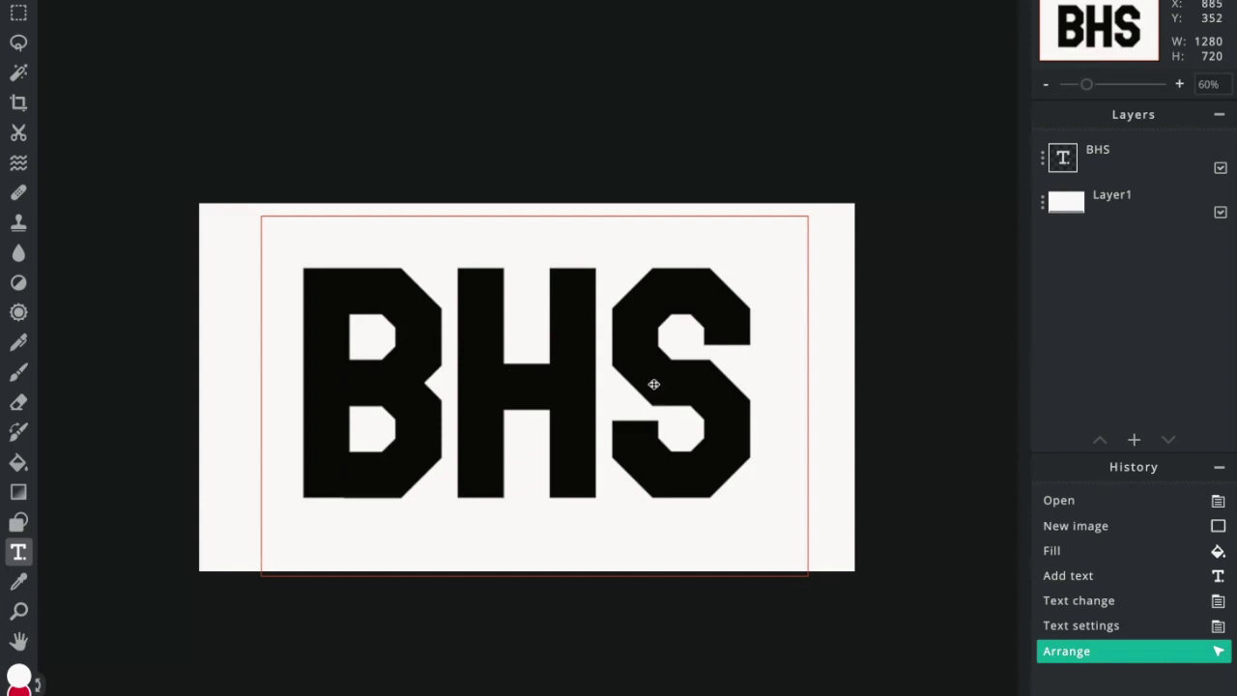
pyautogui.click(1134, 439)
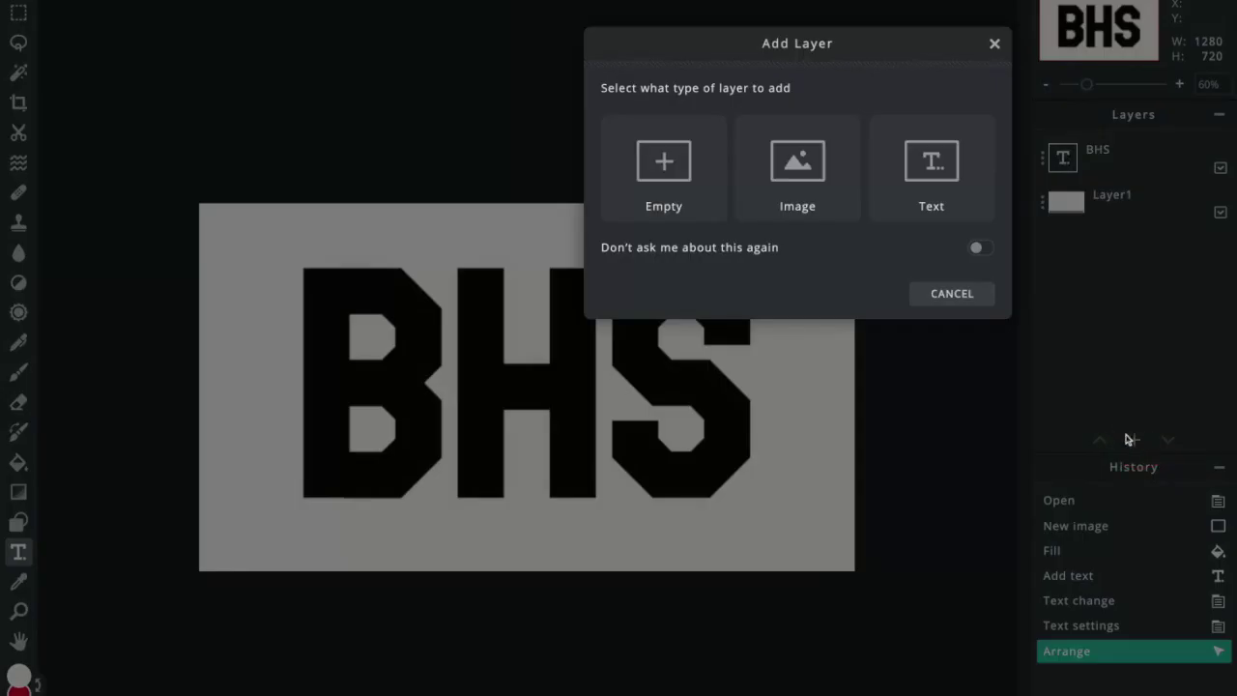
pyautogui.click(804, 174)
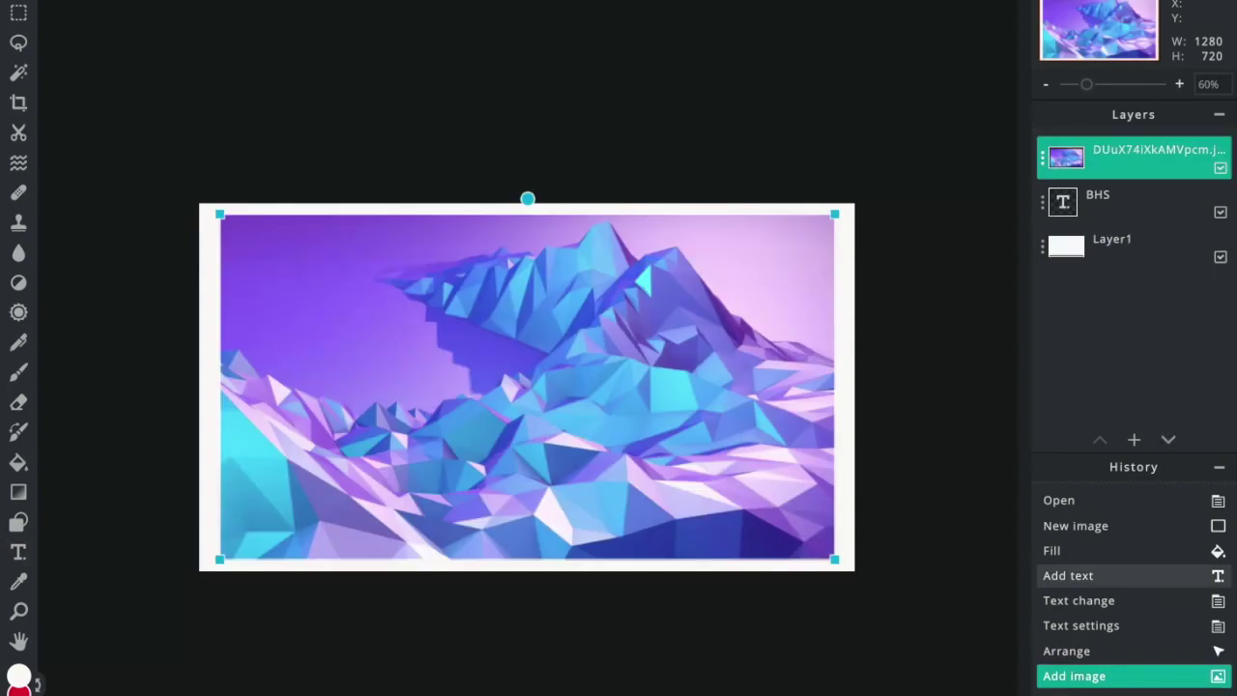
# Step: Apply a midtones colour balance to the mountain image with red 91, green -3 and blue -1
pyautogui.click(352, 2)
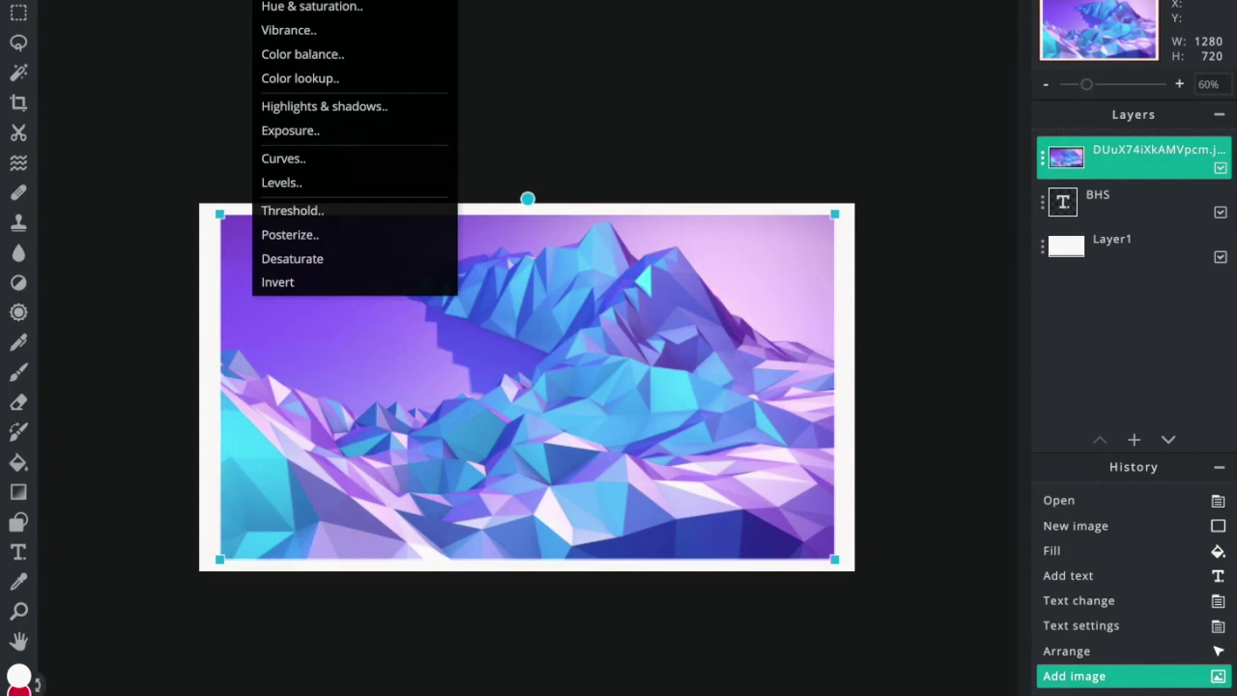
pyautogui.click(322, 54)
pyautogui.moveTo(814, 85); pyautogui.dragTo(913, 95)
pyautogui.moveTo(896, 312)
pyautogui.mouseDown()
pyautogui.moveTo(926, 313)
pyautogui.moveTo(822, 313)
pyautogui.moveTo(908, 313)
pyautogui.mouseUp()
pyautogui.moveTo(896, 268); pyautogui.dragTo(975, 268)
pyautogui.moveTo(895, 223); pyautogui.dragTo(1008, 223)
pyautogui.moveTo(975, 267); pyautogui.dragTo(861, 267)
pyautogui.moveTo(907, 312); pyautogui.dragTo(756, 312)
pyautogui.moveTo(915, 313)
pyautogui.mouseDown()
pyautogui.moveTo(1025, 312)
pyautogui.moveTo(820, 313)
pyautogui.moveTo(892, 313)
pyautogui.mouseUp()
pyautogui.moveTo(861, 268); pyautogui.dragTo(889, 268)
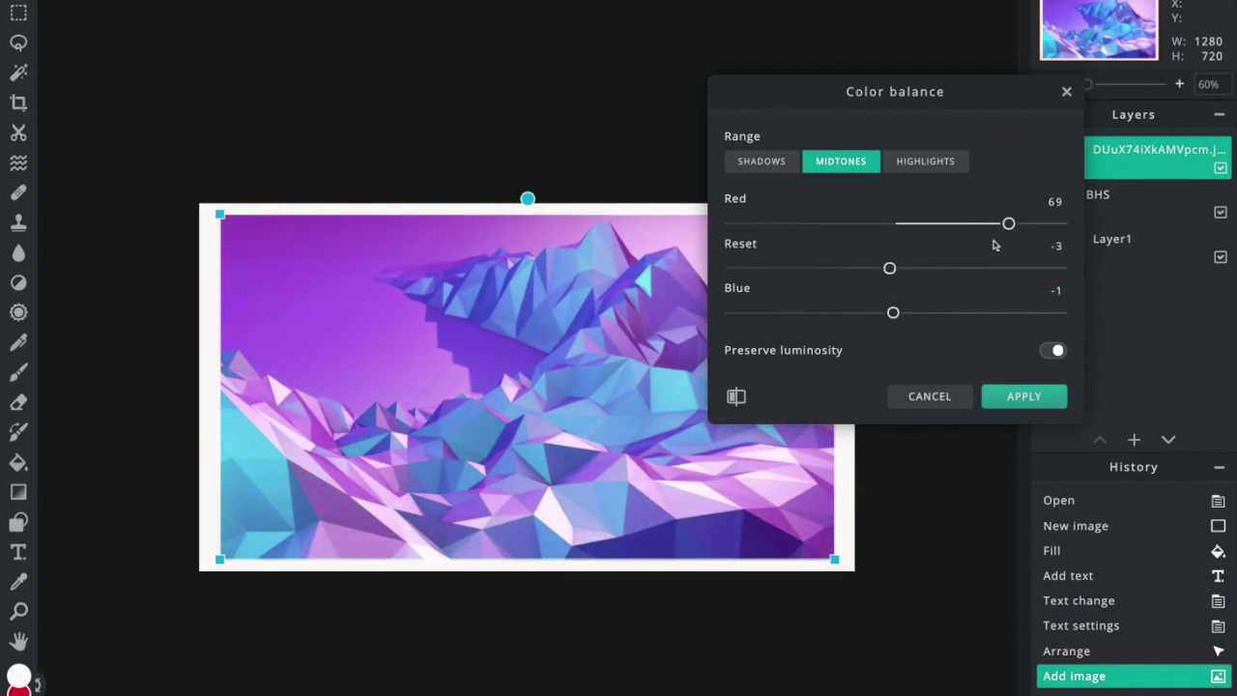
pyautogui.moveTo(1008, 223); pyautogui.dragTo(1045, 223)
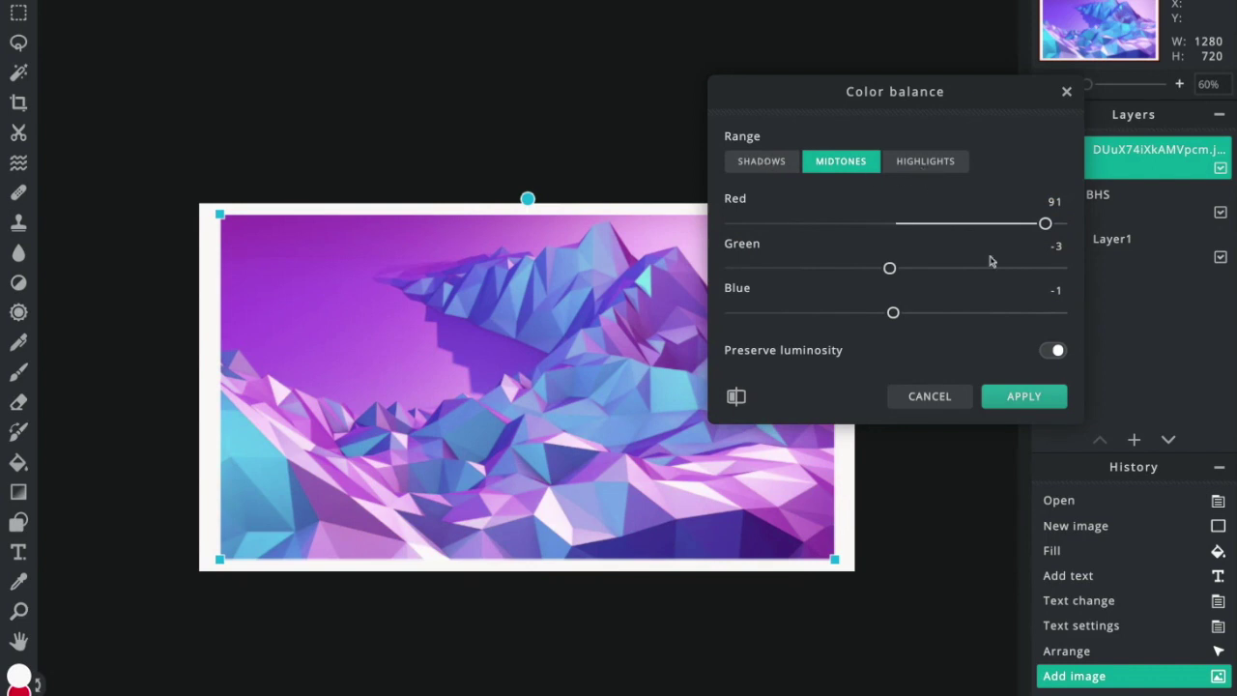
pyautogui.click(1026, 398)
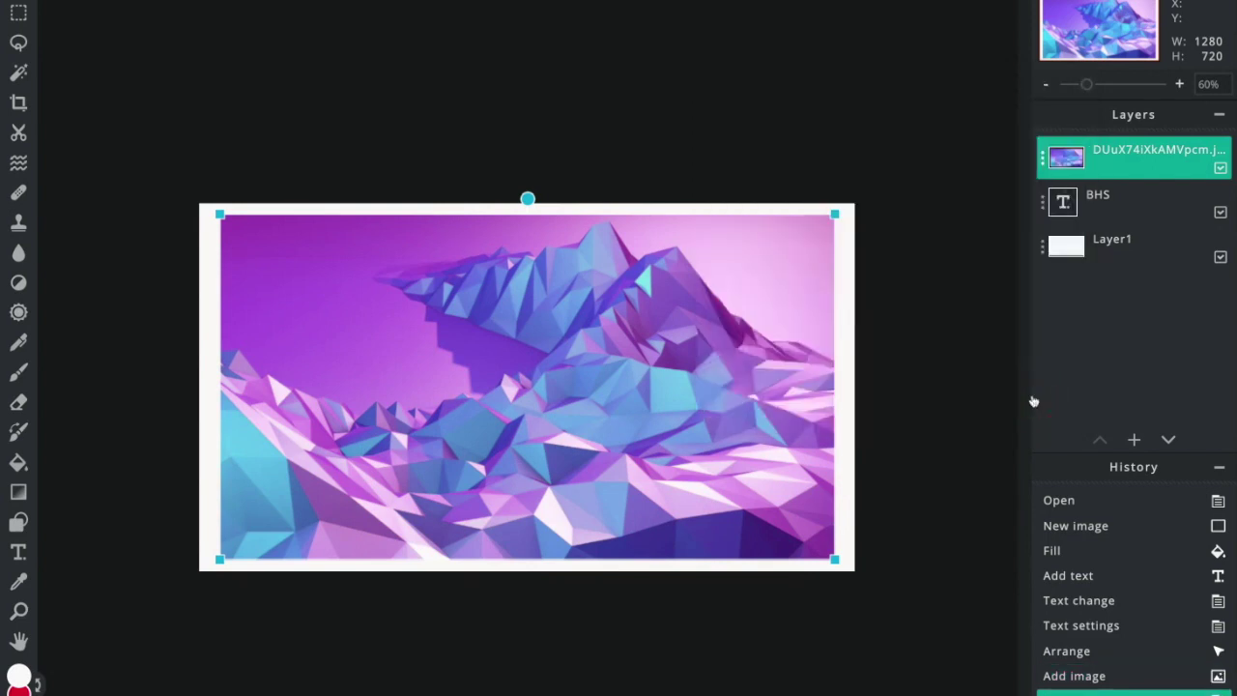
# Step: Move the BHS text layer above the mountain image layer
pyautogui.click(1097, 203)
pyautogui.moveTo(1095, 198); pyautogui.dragTo(1111, 164)
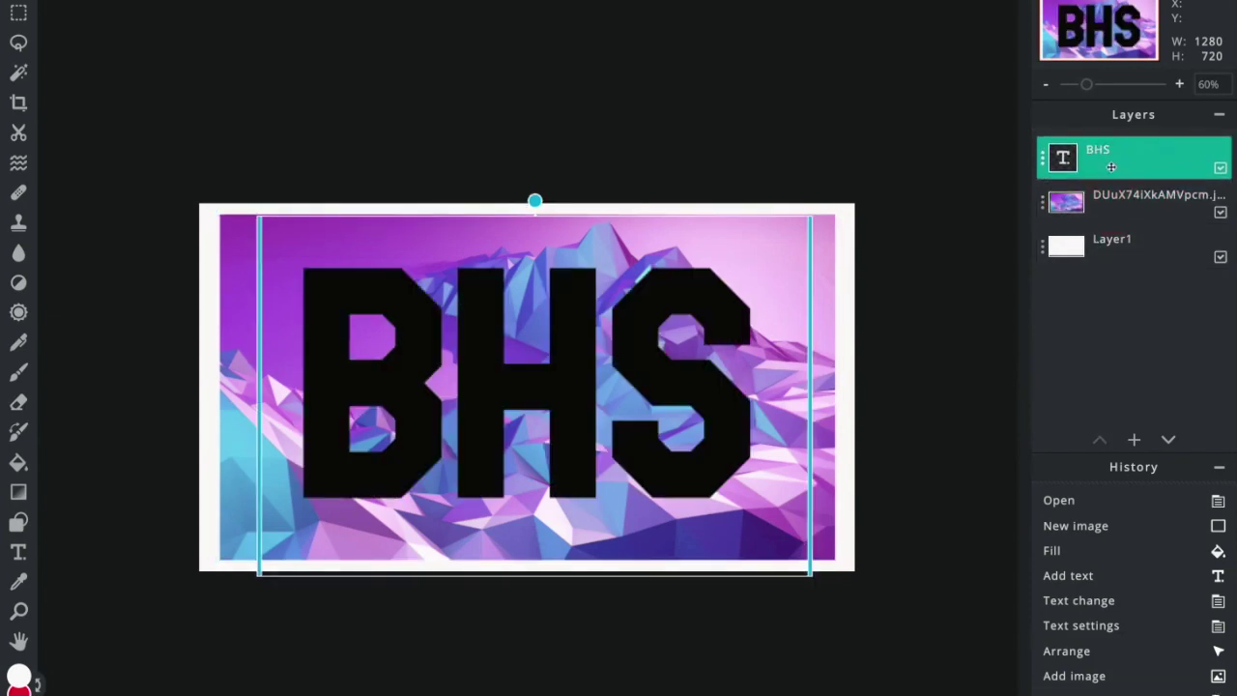
# Step: Set the BHS layer's transparency to 43 and shift the text slightly down and left to centre it over the image
pyautogui.click(1044, 159)
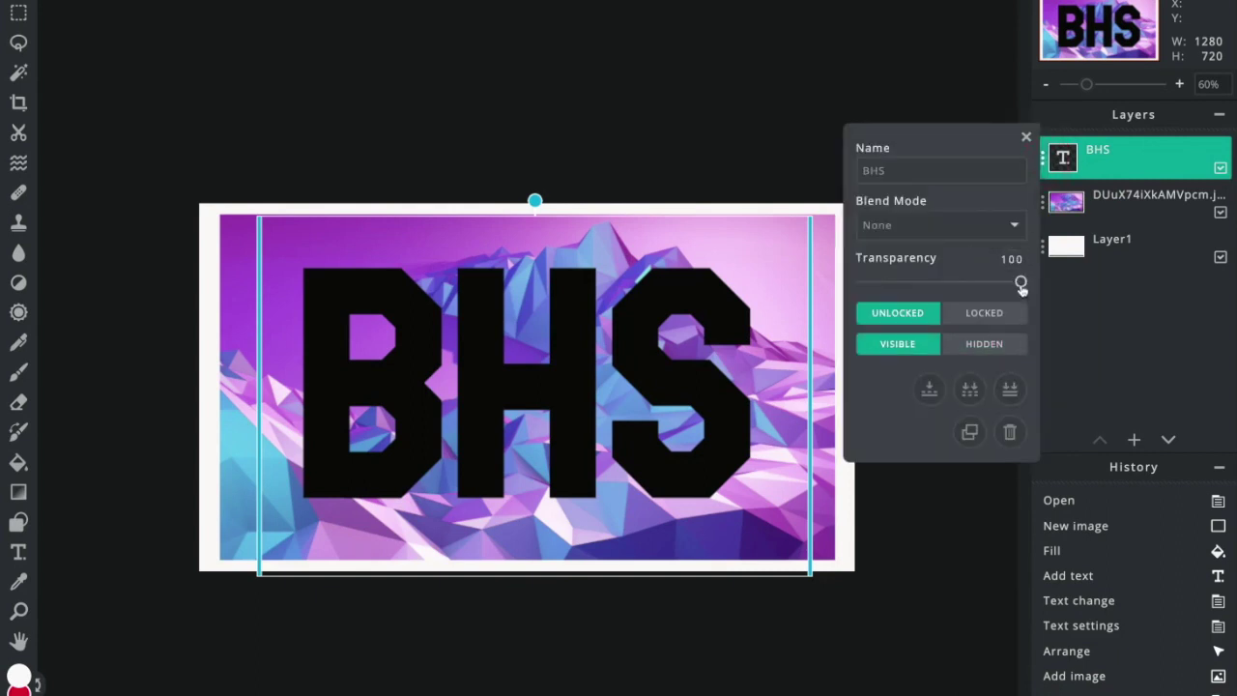
pyautogui.moveTo(1021, 287); pyautogui.dragTo(931, 284)
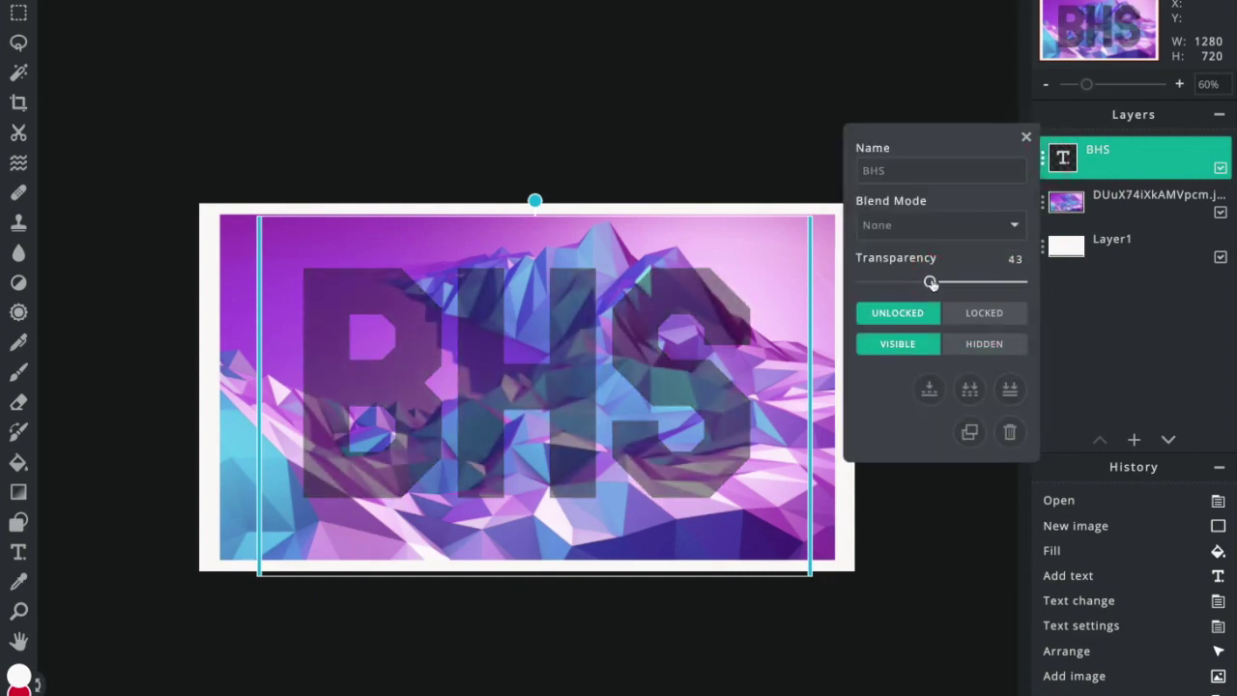
pyautogui.moveTo(644, 367)
pyautogui.mouseDown()
pyautogui.moveTo(651, 382)
pyautogui.moveTo(639, 389)
pyautogui.mouseUp()
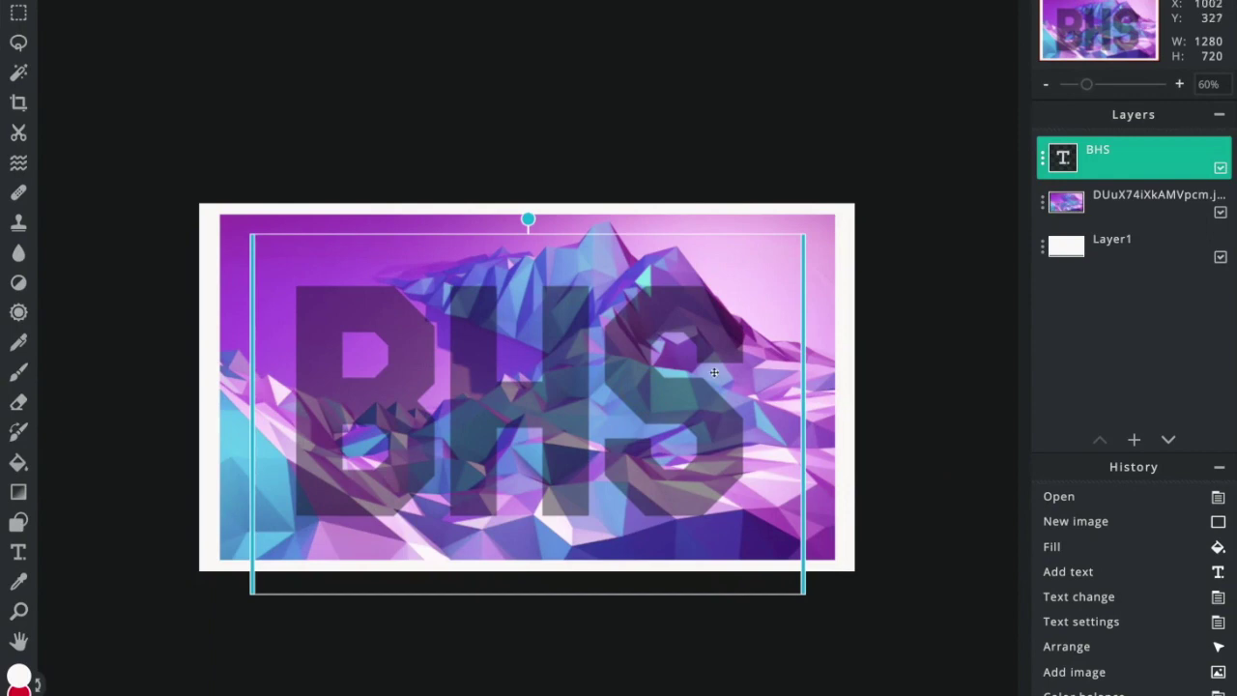
# Step: Set the BHS text layer's transparency to 100
pyautogui.click(1043, 155)
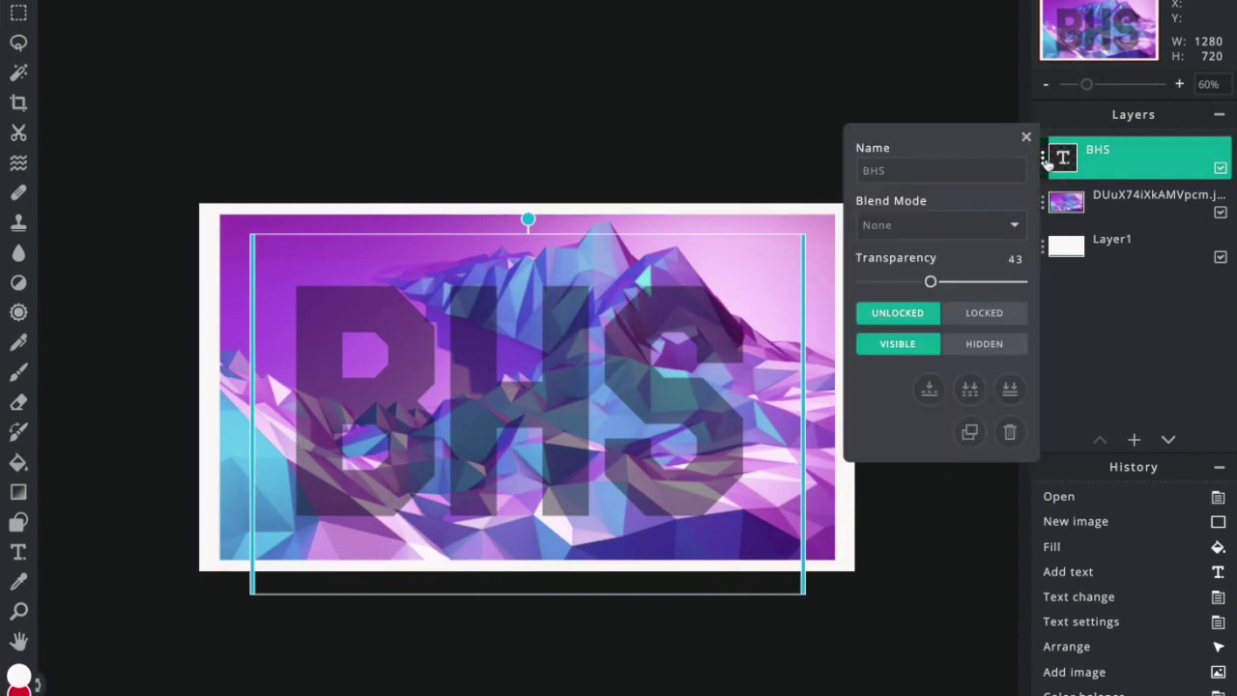
pyautogui.doubleClick(935, 283)
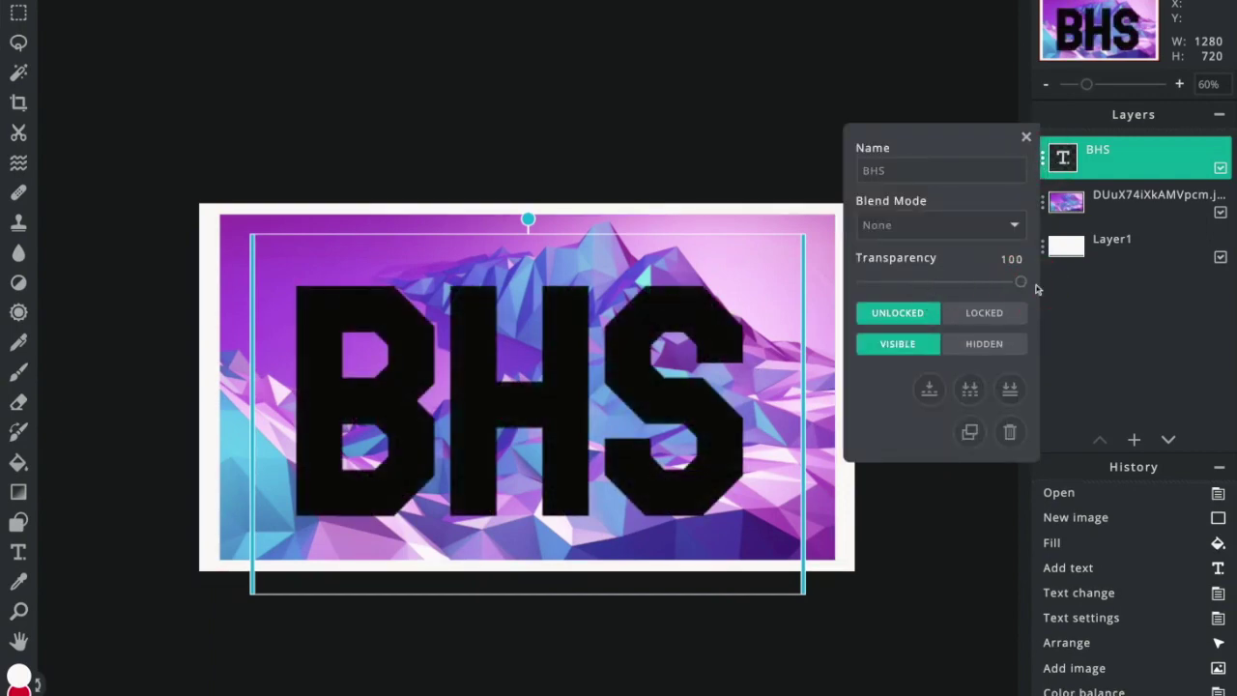
pyautogui.click(1026, 137)
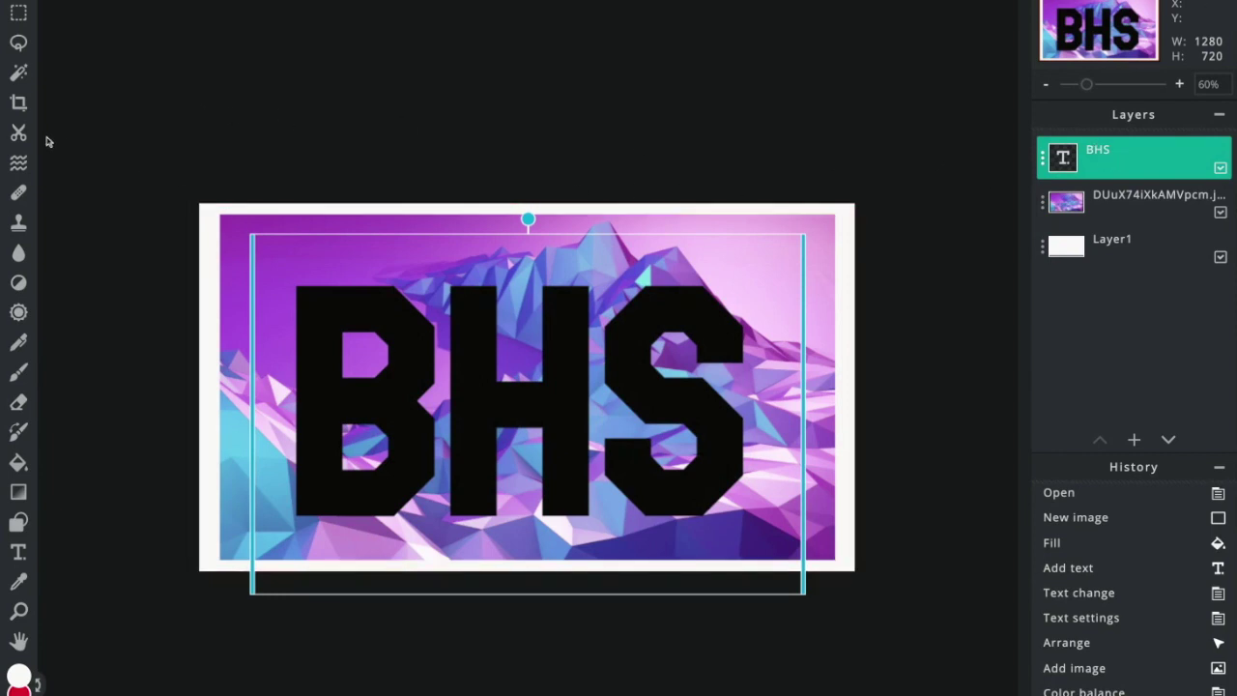
# Step: Select the area around the BHS letters and both enclosed openings of the B with the Wand tool
pyautogui.click(18, 72)
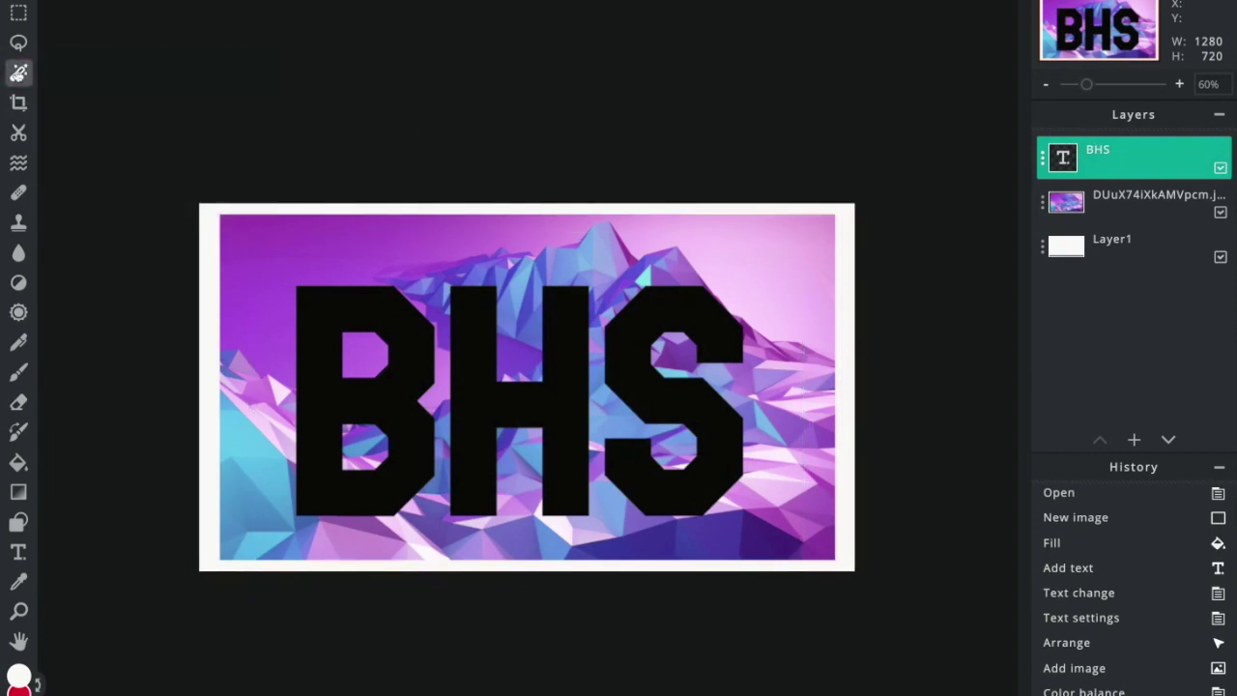
pyautogui.click(365, 246)
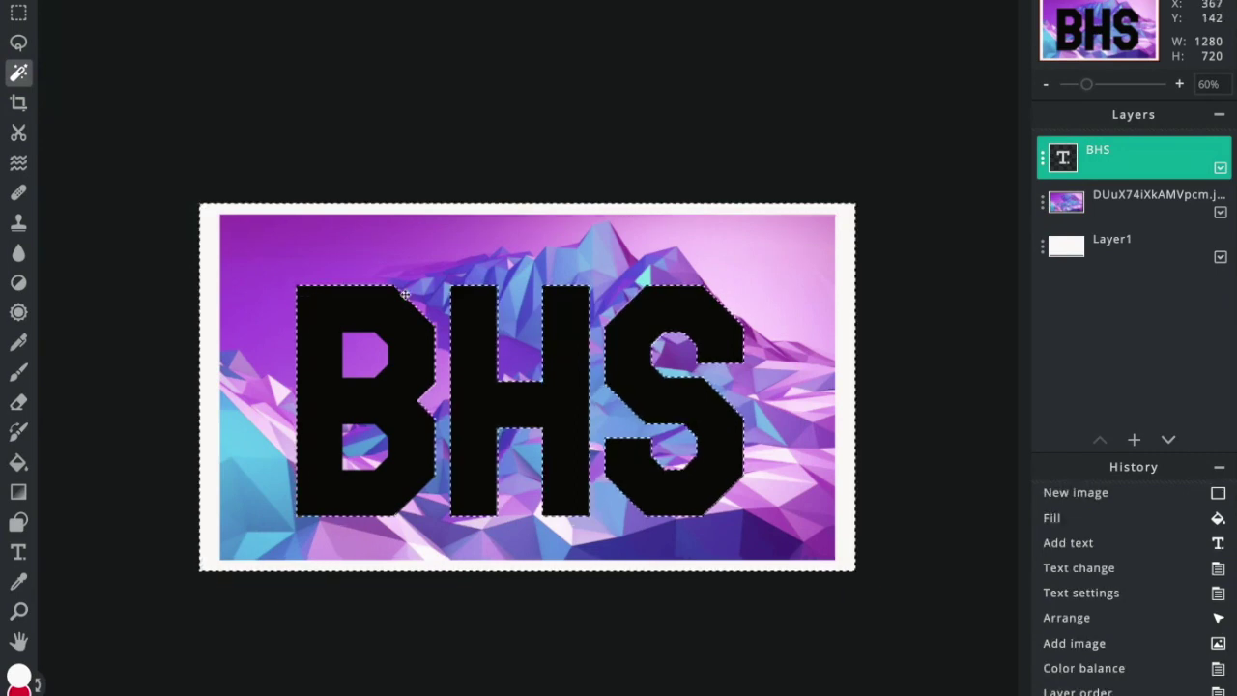
pyautogui.click(363, 358)
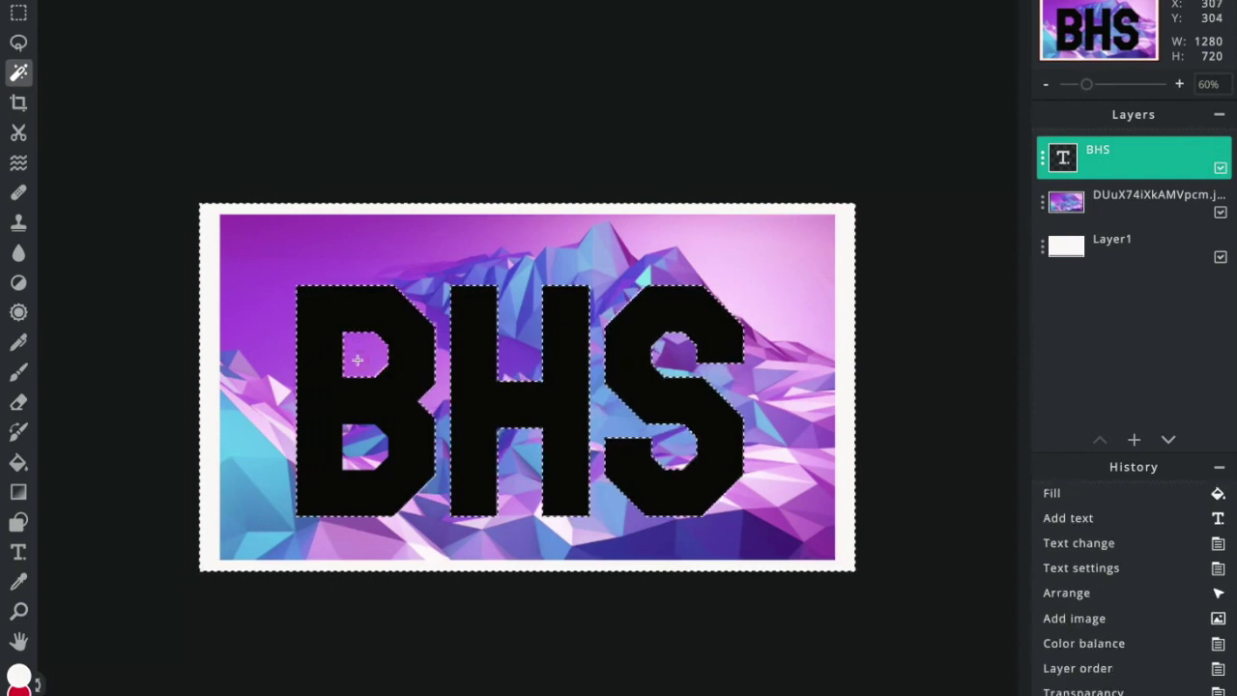
pyautogui.click(363, 443)
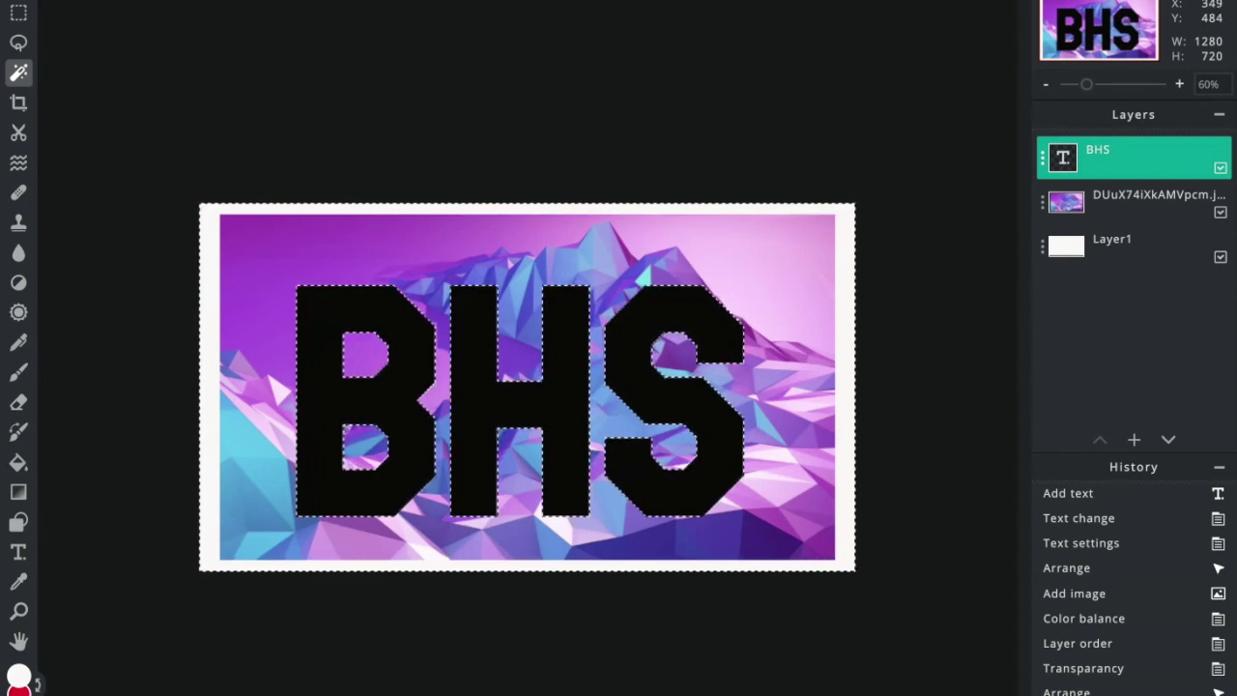
# Step: Erase the selected parts of the mountain image layer so the picture remains only behind the letters
pyautogui.click(1147, 212)
pyautogui.click(23, 407)
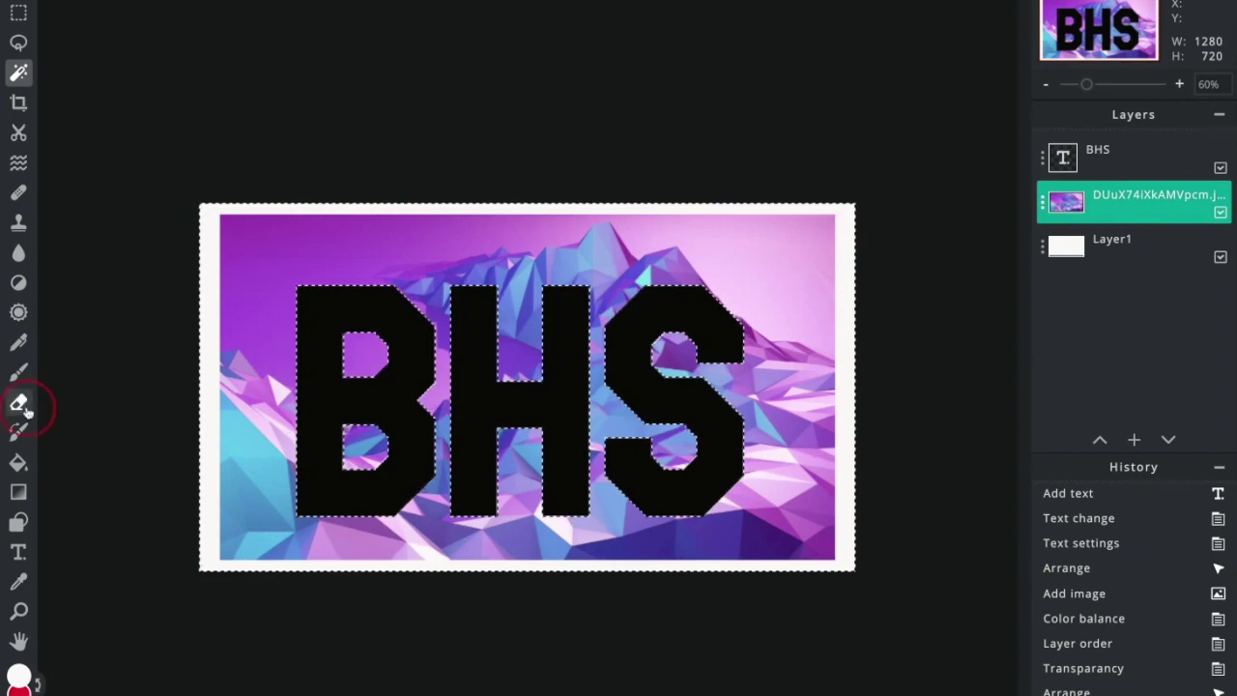
pyautogui.moveTo(211, 232)
pyautogui.mouseDown()
pyautogui.moveTo(767, 258)
pyautogui.moveTo(793, 289)
pyautogui.moveTo(796, 499)
pyautogui.moveTo(584, 498)
pyautogui.moveTo(243, 528)
pyautogui.moveTo(252, 308)
pyautogui.moveTo(240, 235)
pyautogui.moveTo(486, 362)
pyautogui.moveTo(816, 403)
pyautogui.moveTo(344, 459)
pyautogui.moveTo(616, 493)
pyautogui.moveTo(624, 526)
pyautogui.moveTo(742, 556)
pyautogui.moveTo(770, 281)
pyautogui.moveTo(753, 250)
pyautogui.moveTo(180, 265)
pyautogui.moveTo(216, 378)
pyautogui.moveTo(215, 511)
pyautogui.moveTo(757, 542)
pyautogui.moveTo(786, 531)
pyautogui.moveTo(792, 489)
pyautogui.mouseUp()
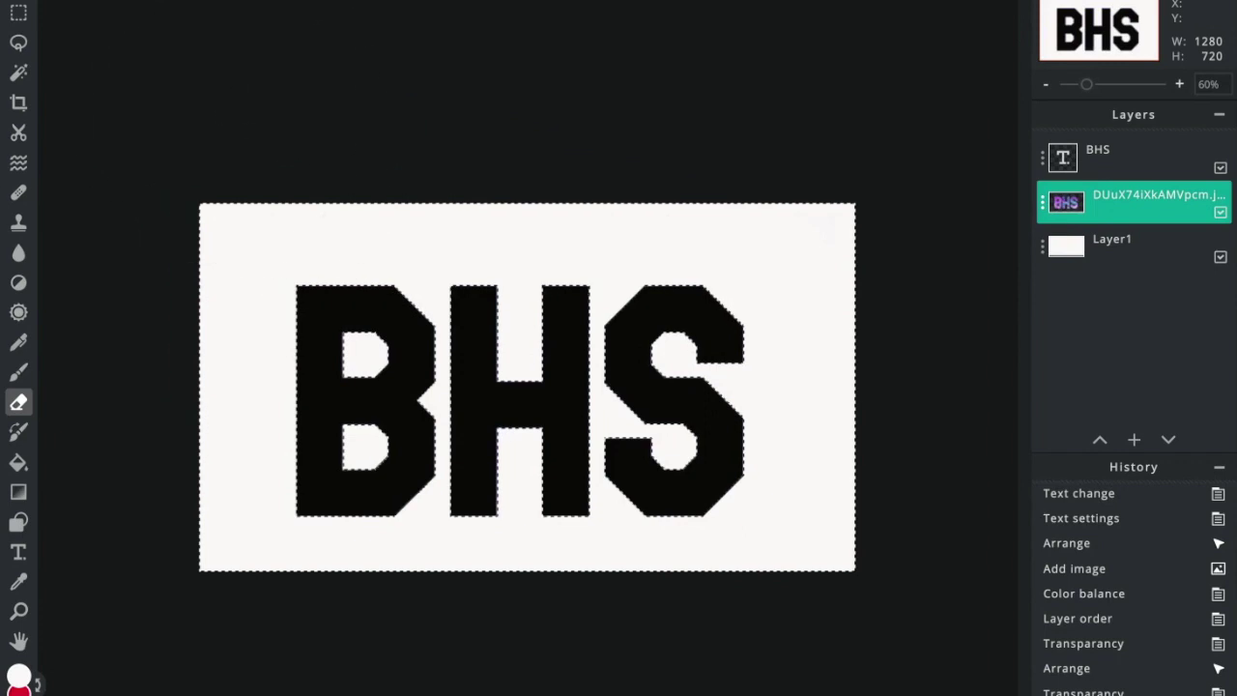
# Step: Move the cut-out mountain image layer above the BHS text layer and clear the selection
pyautogui.moveTo(1143, 204); pyautogui.dragTo(1139, 206)
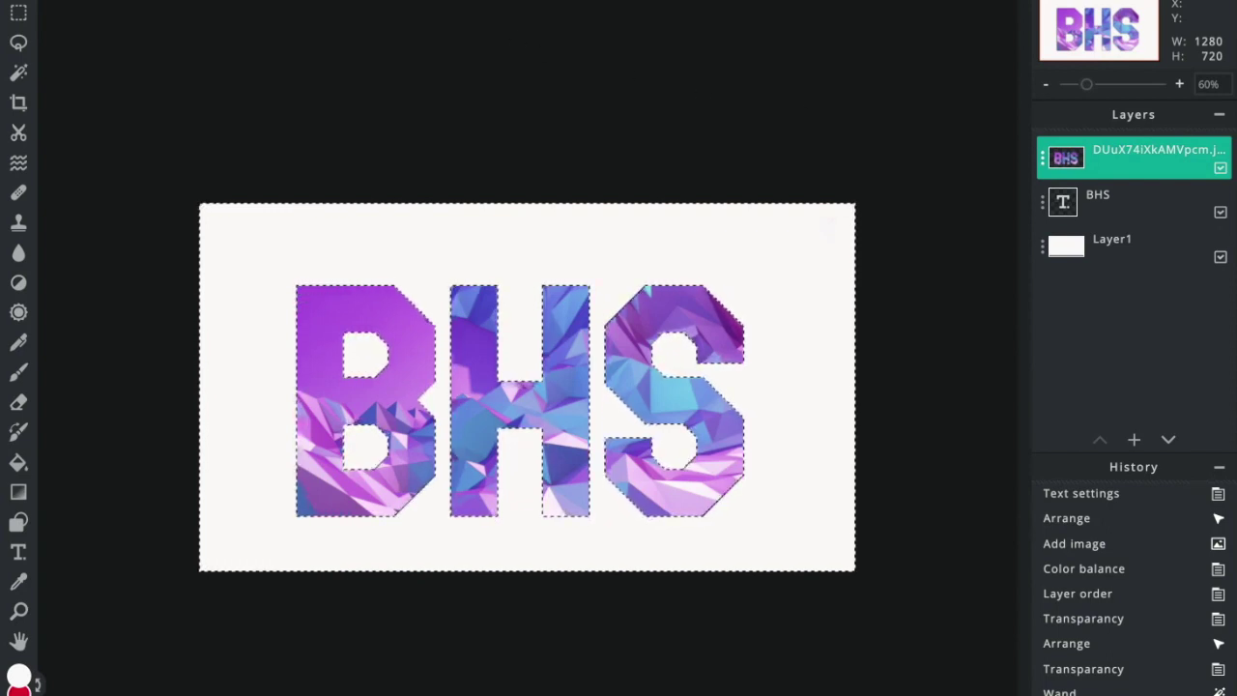
pyautogui.hotkey('ctrl', 'd')
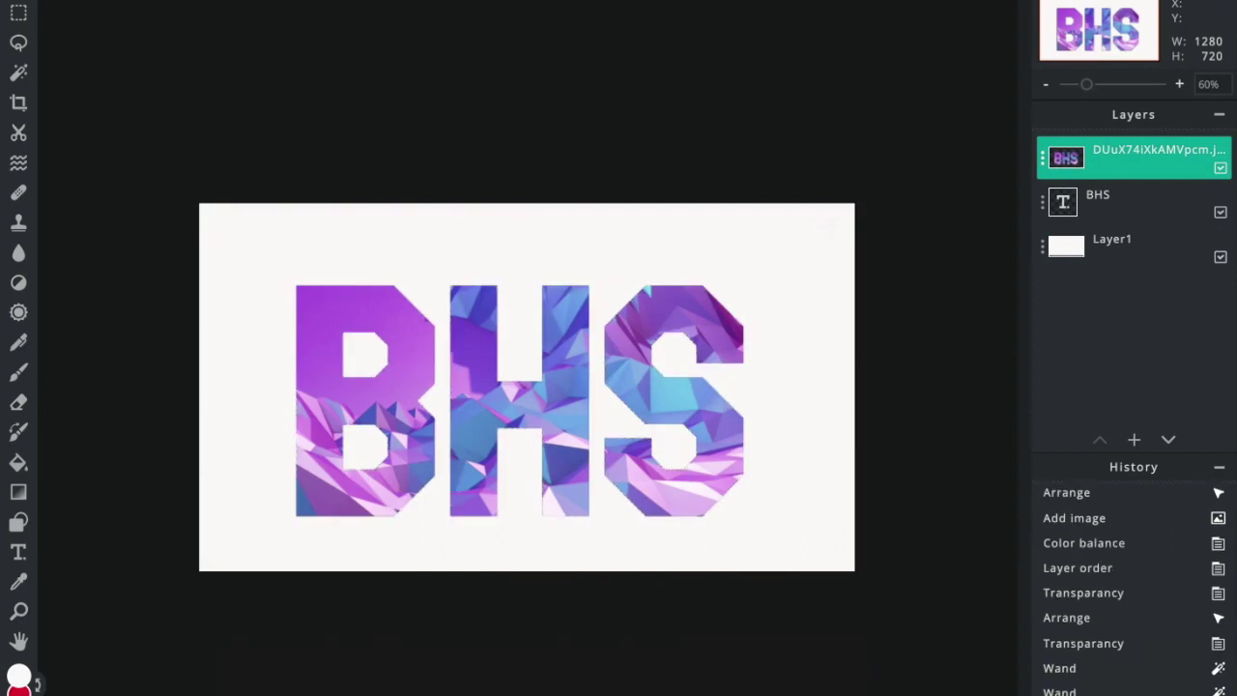
pyautogui.press('v')
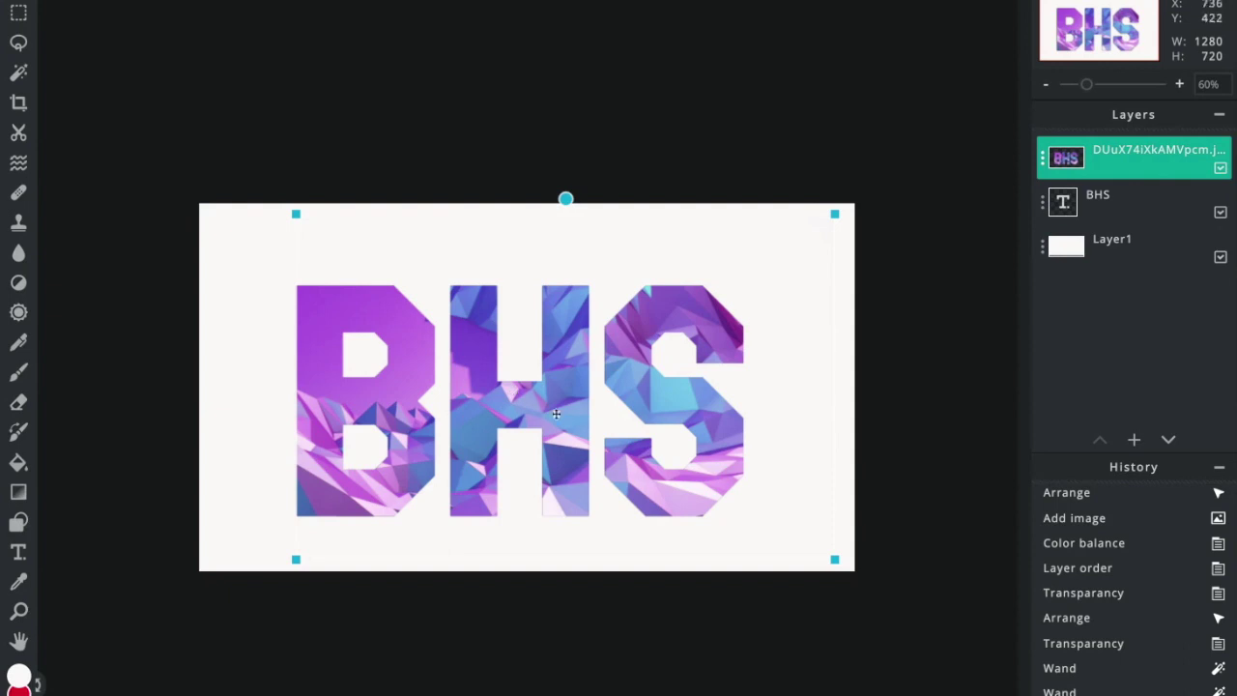
pyautogui.scroll(-1, 720, 427)
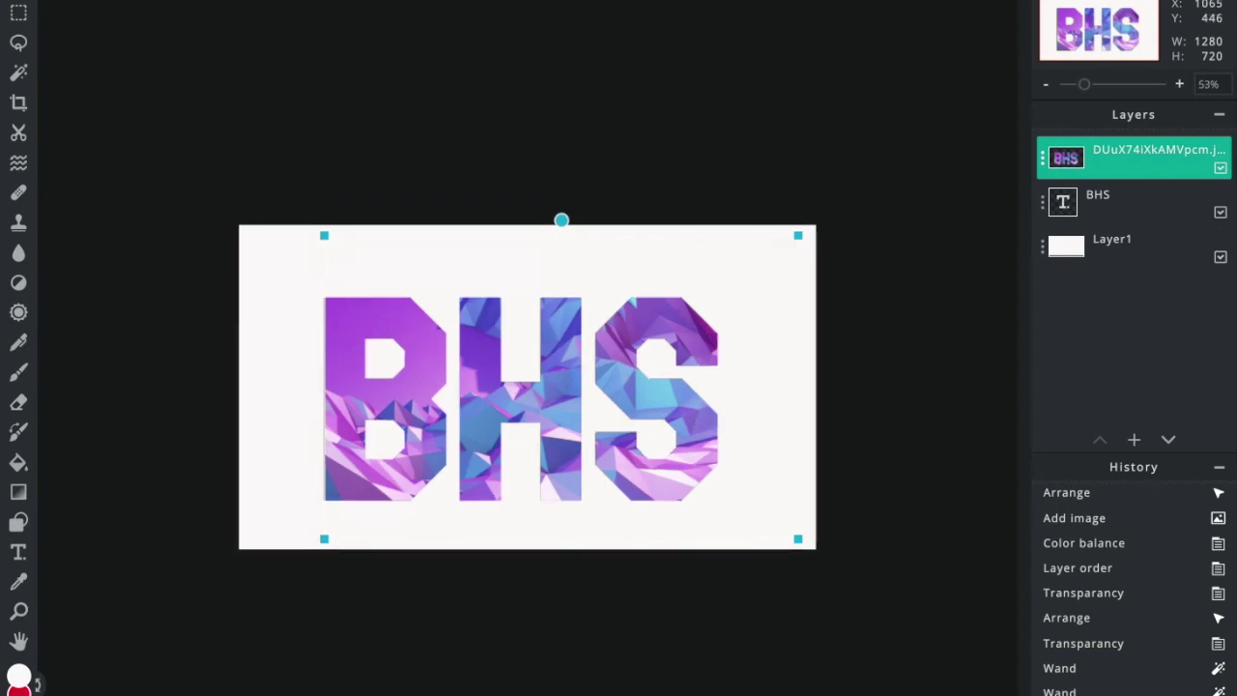
pyautogui.scroll(4, 527, 386)
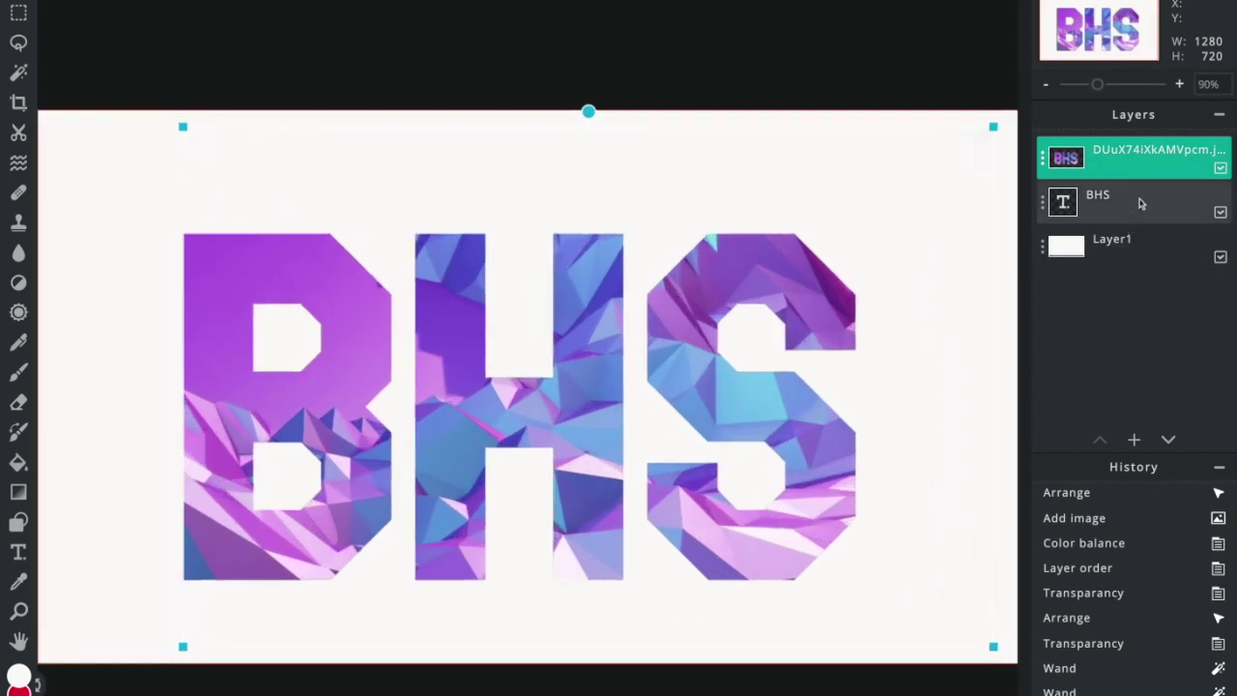
# Step: Bring the BHS text layer to the top and shift the black letters slightly up and left of the mountain letters
pyautogui.click(1138, 201)
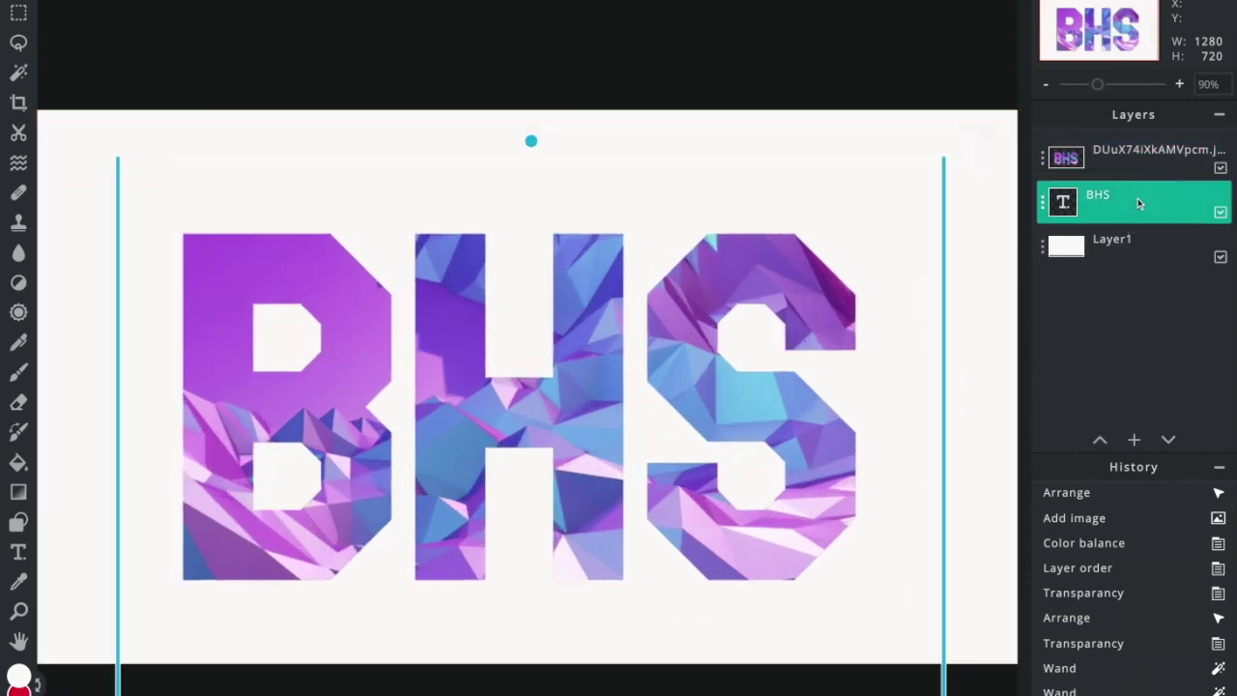
pyautogui.moveTo(1132, 200); pyautogui.dragTo(1127, 161)
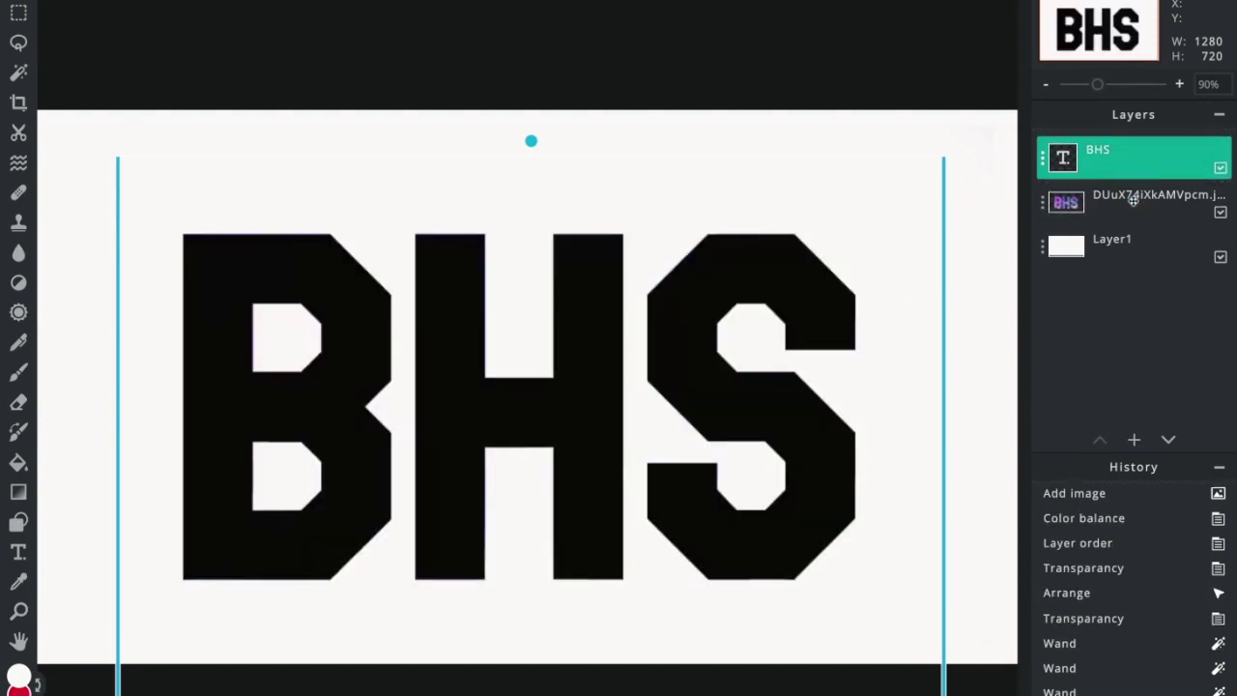
pyautogui.moveTo(707, 356); pyautogui.dragTo(682, 350)
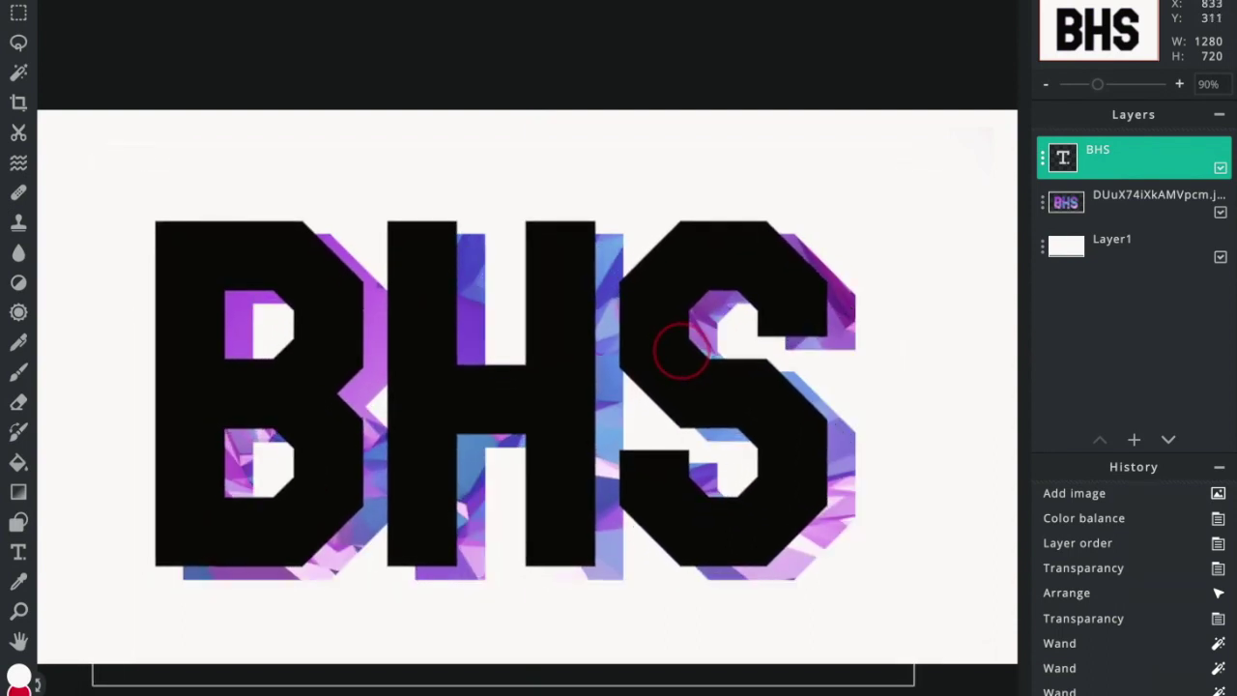
pyautogui.moveTo(681, 350); pyautogui.dragTo(681, 350)
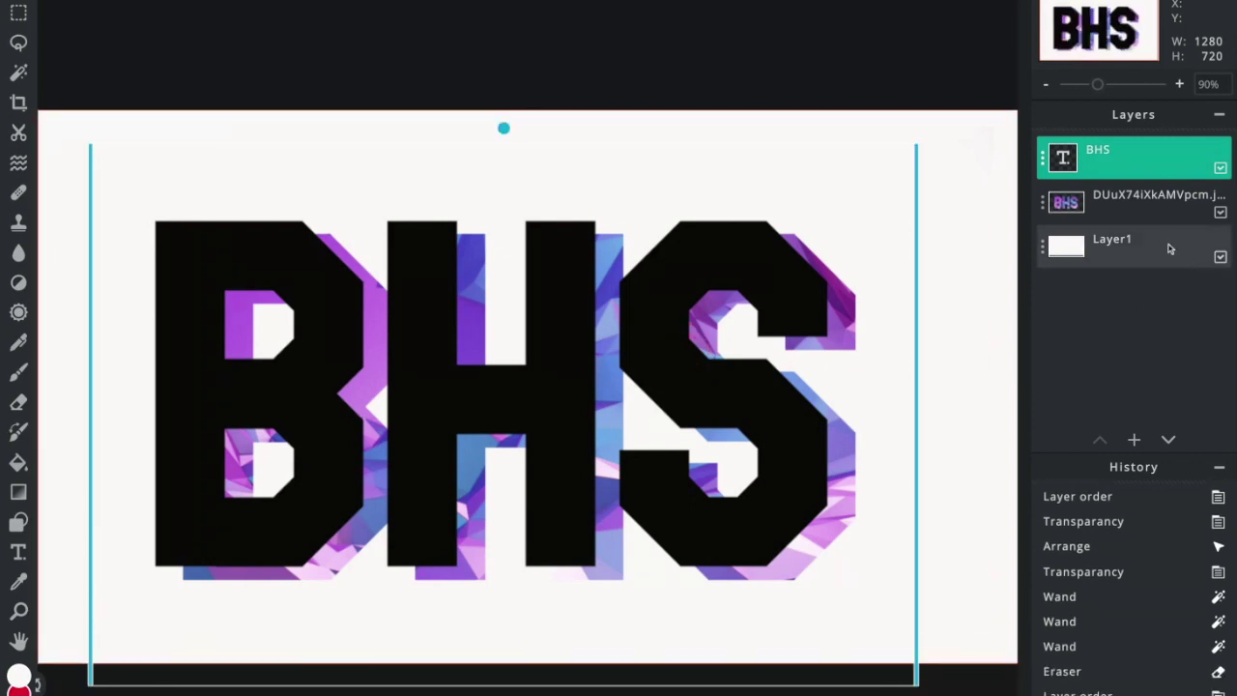
# Step: Put the mountain letters back above the black text and nudge them slightly up and left to narrow the shadow offset
pyautogui.click(1145, 206)
pyautogui.moveTo(1145, 206); pyautogui.dragTo(1145, 160)
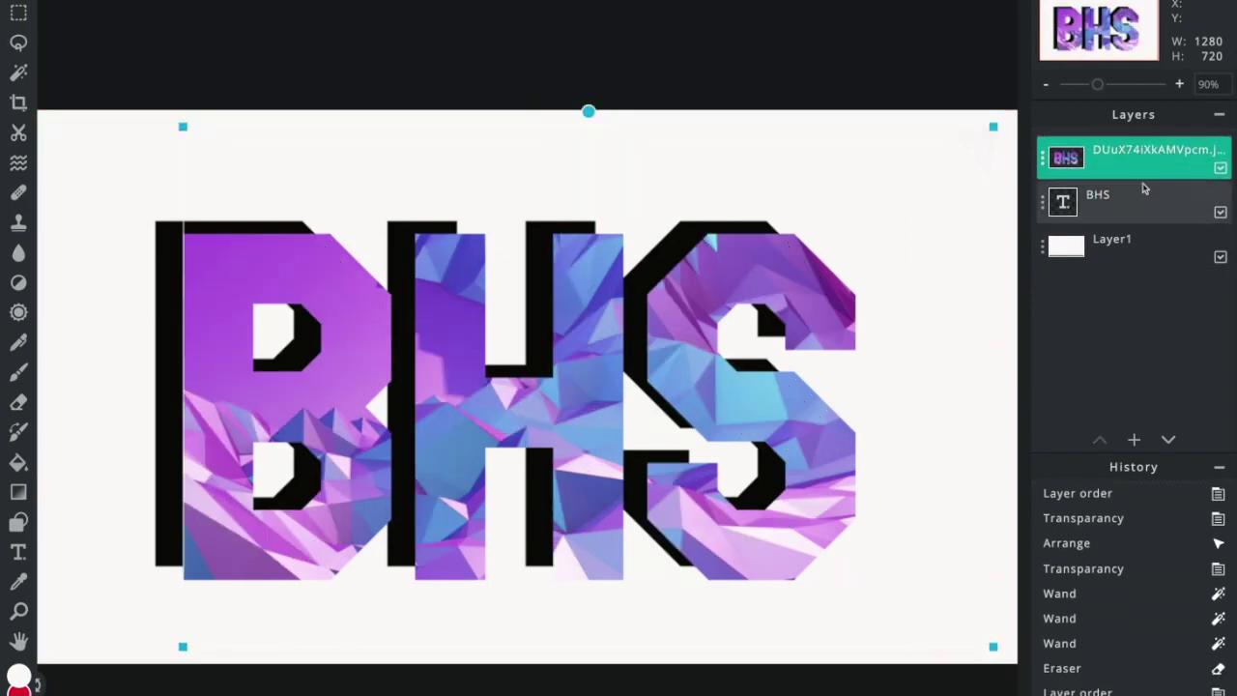
pyautogui.click(1140, 198)
pyautogui.moveTo(745, 359); pyautogui.dragTo(742, 368)
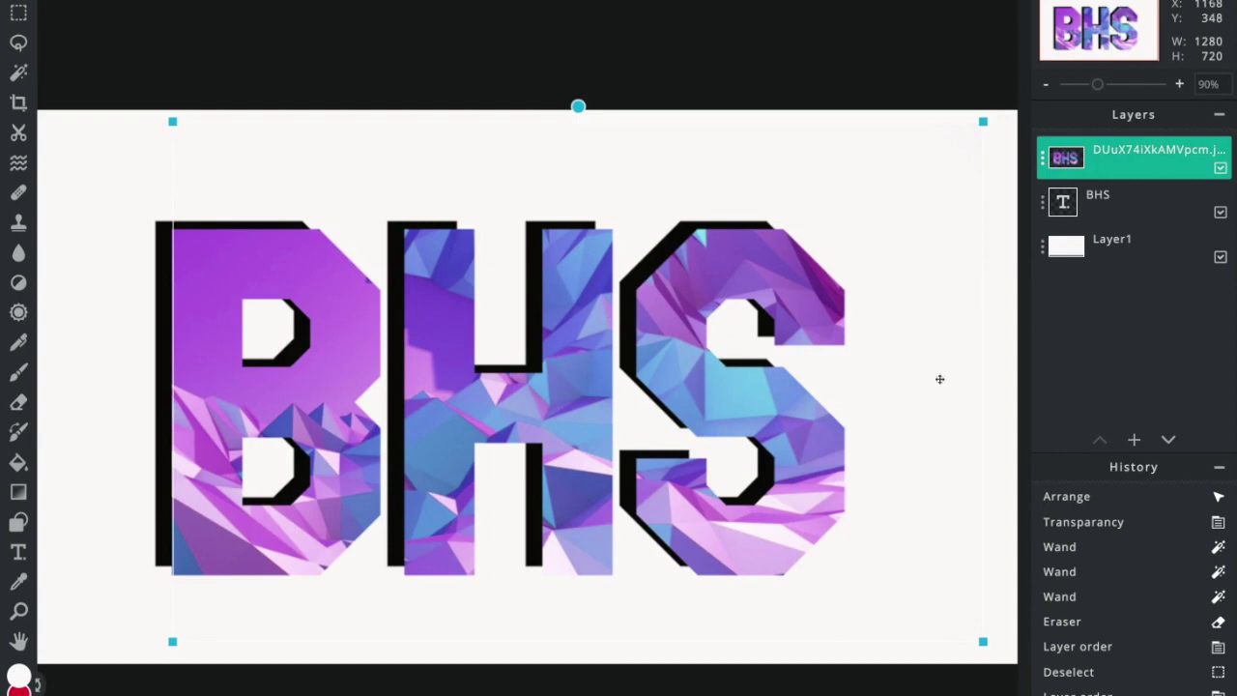
# Step: Add an empty layer on top and set the foreground colour to near-black #050505 for drawing shapes
pyautogui.click(1134, 440)
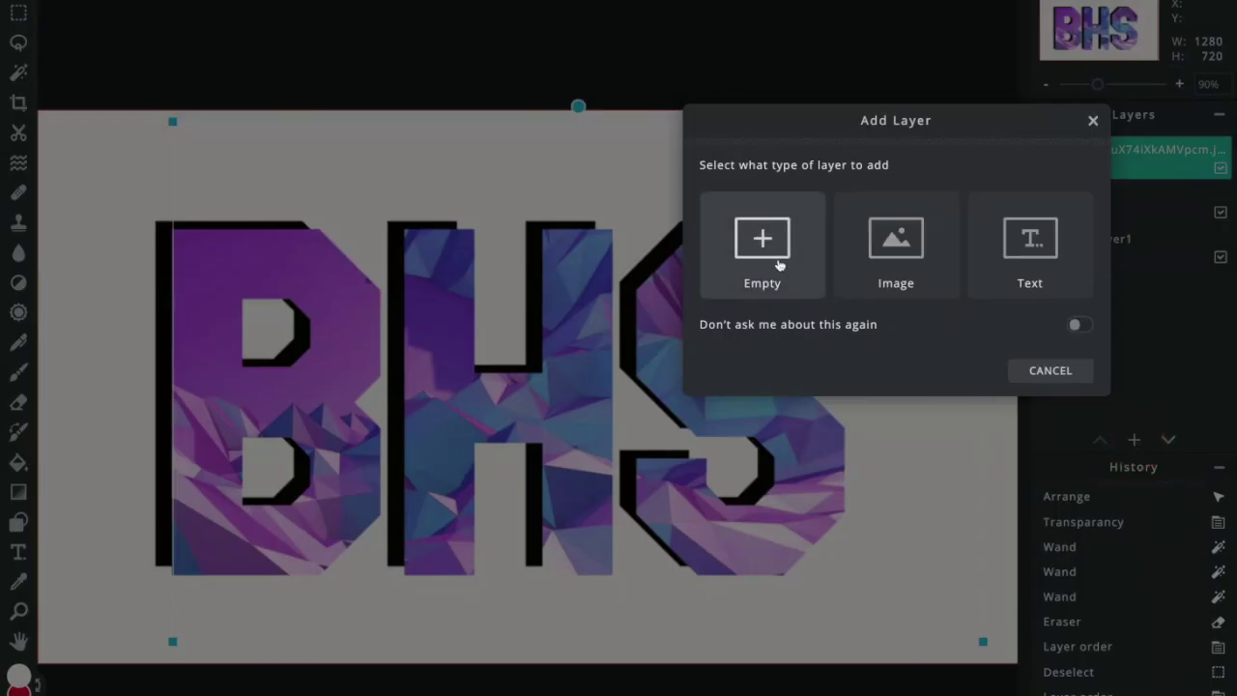
pyautogui.click(762, 252)
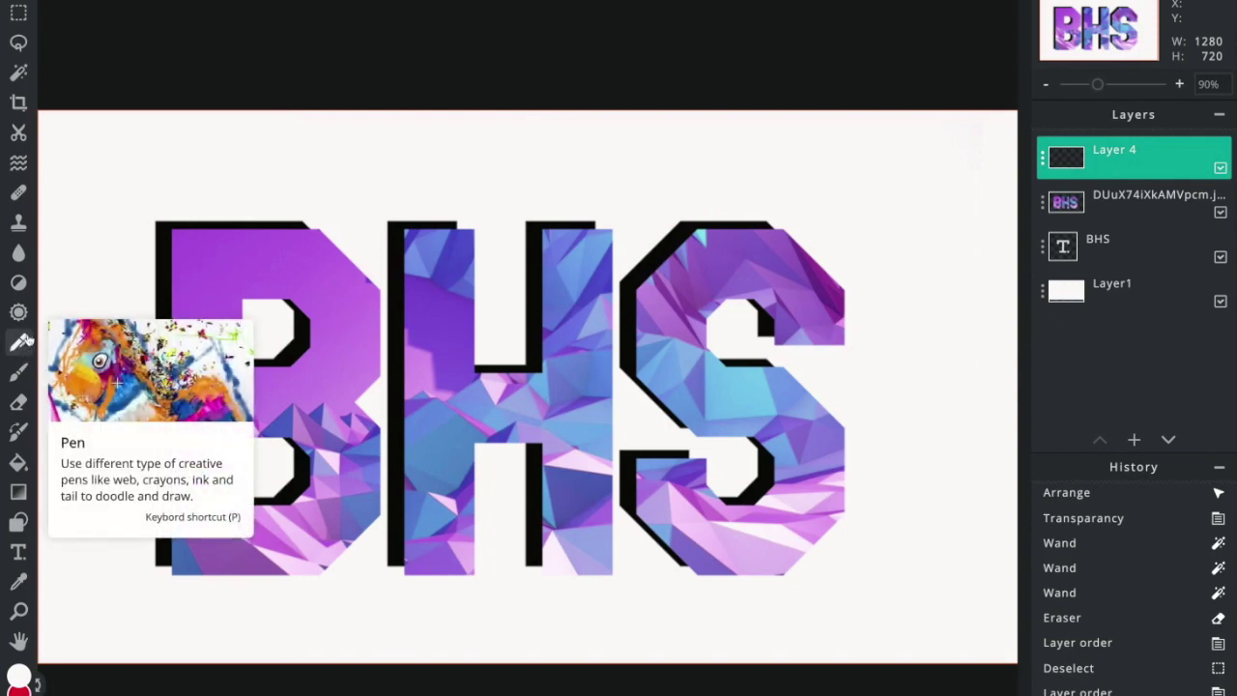
pyautogui.click(19, 522)
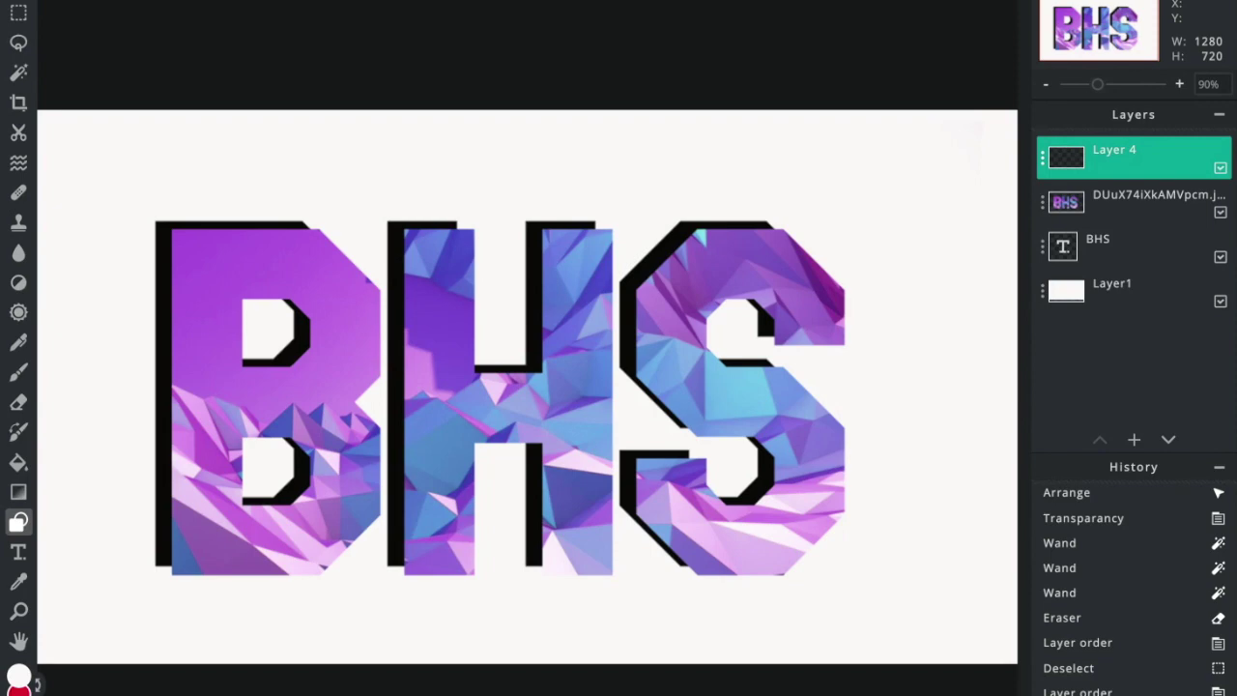
pyautogui.click(18, 677)
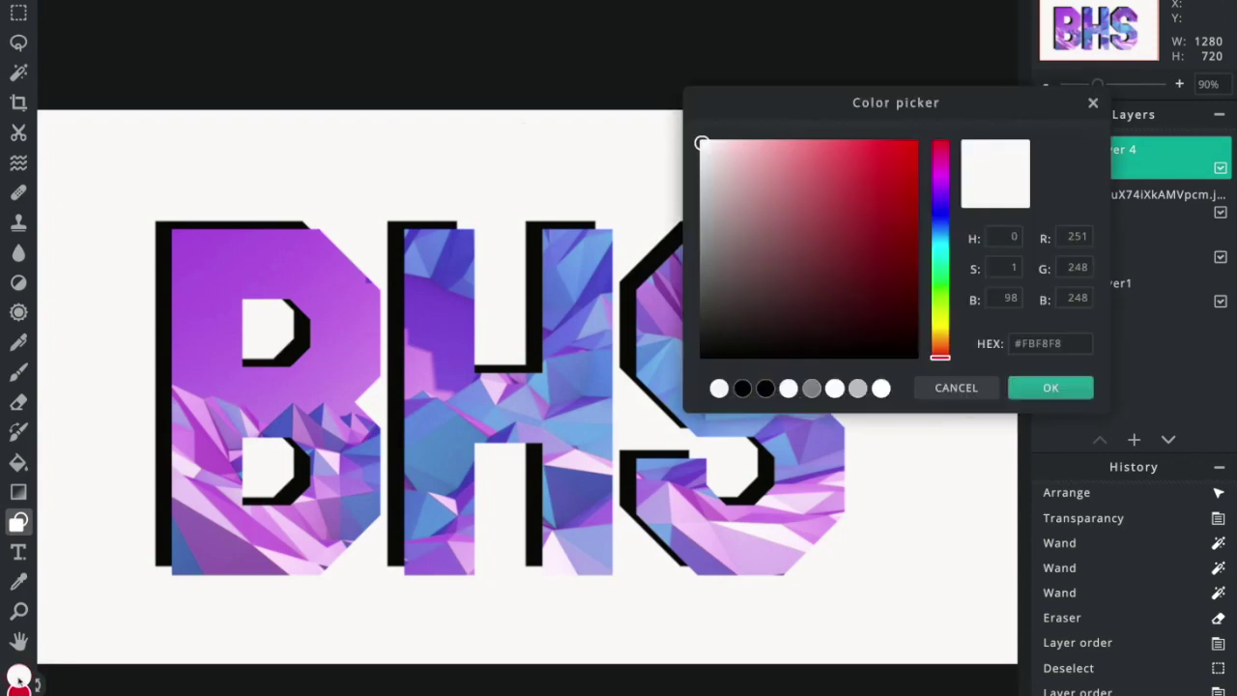
pyautogui.click(701, 355)
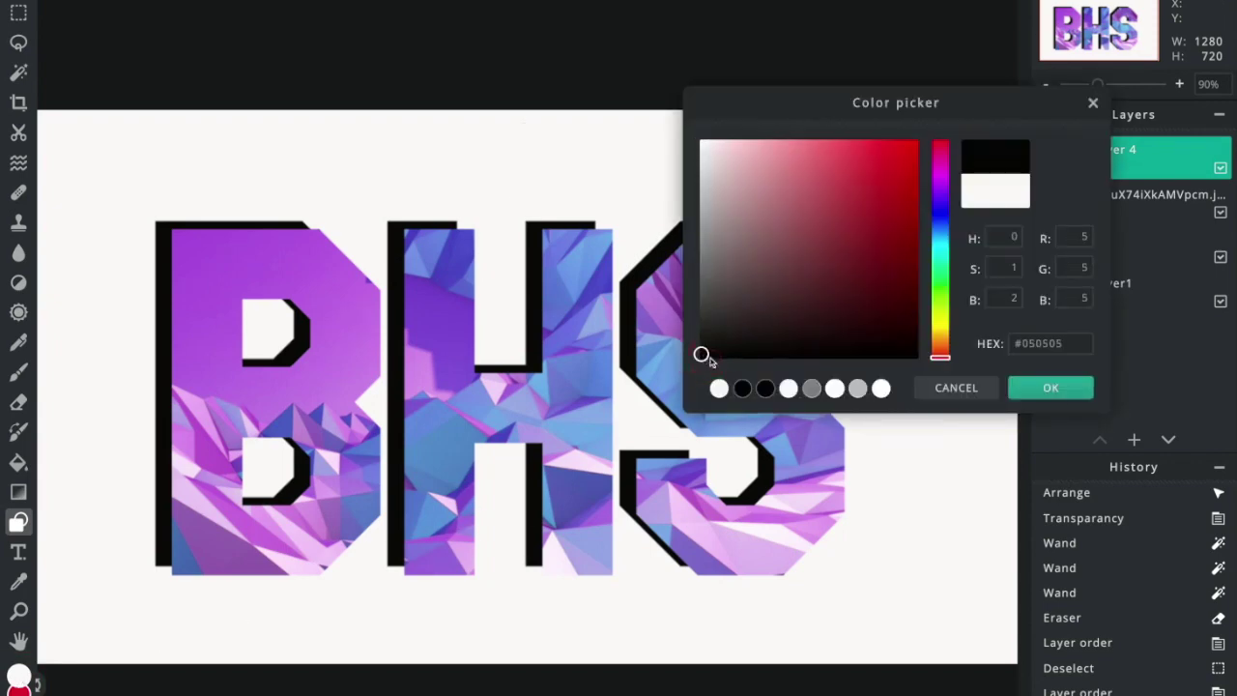
pyautogui.click(1026, 388)
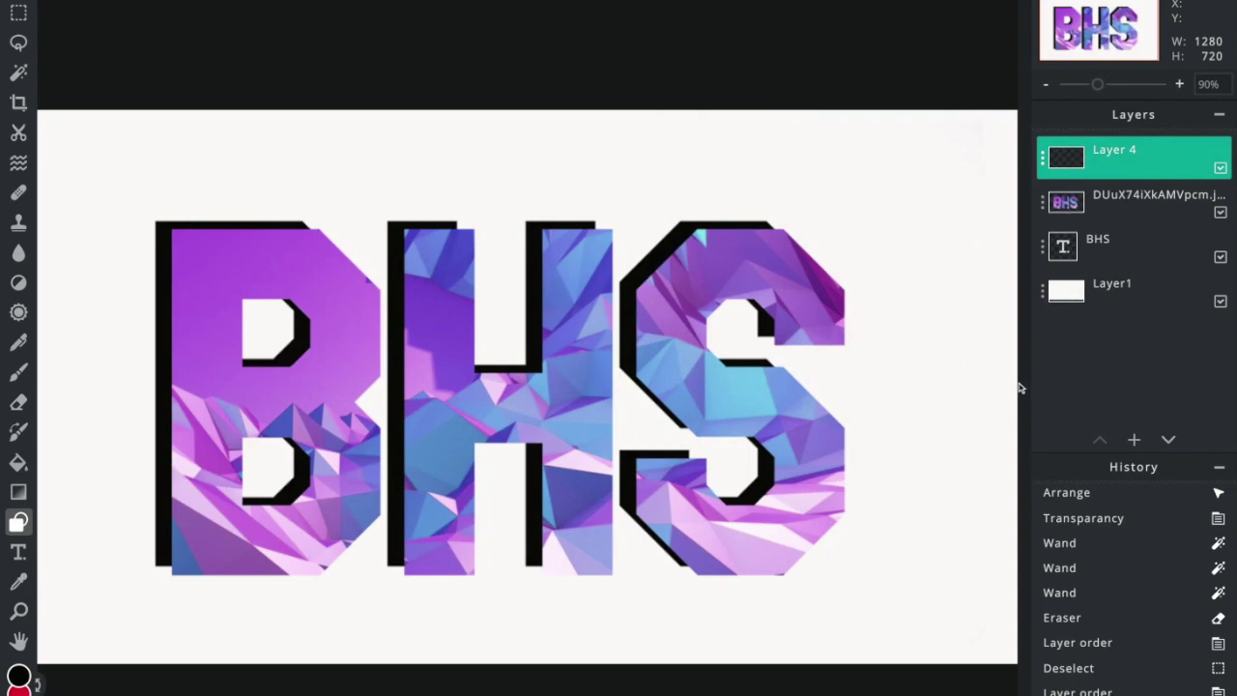
# Step: Draw short black lines joining the shadow to the mountain letter at the top-right corners of both H stems, undoing the misplaced first line
pyautogui.scroll(5, 890, 337)
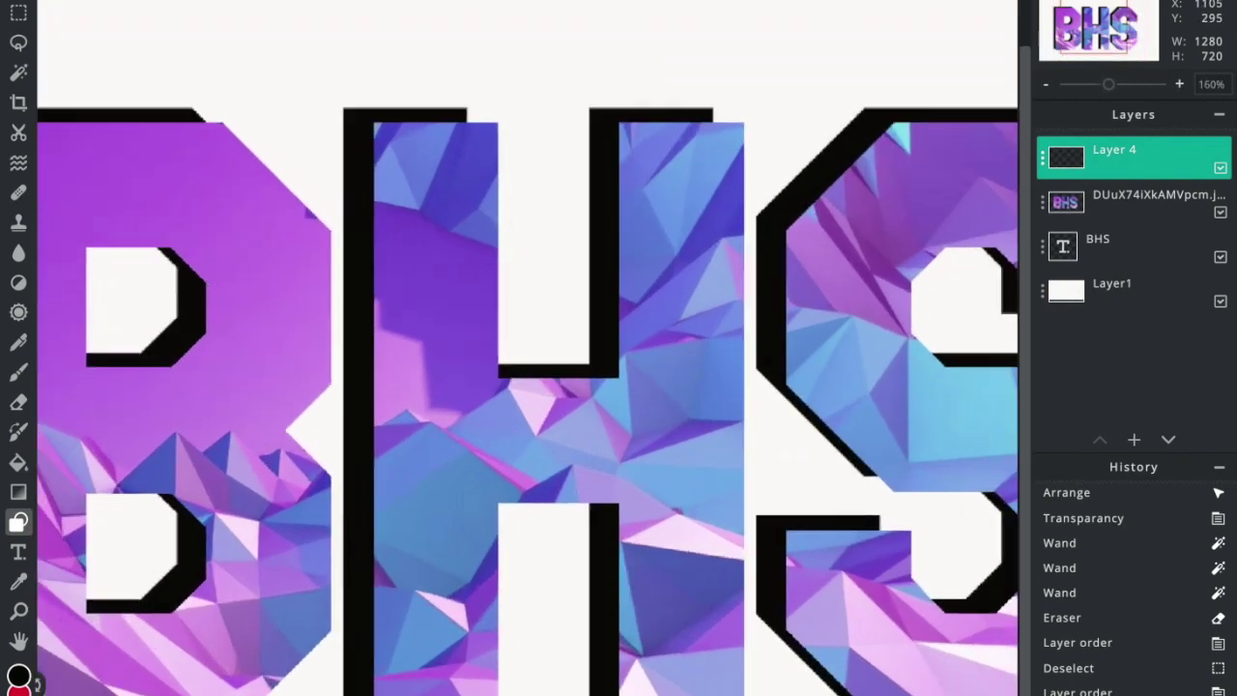
pyautogui.scroll(2, 522, 394)
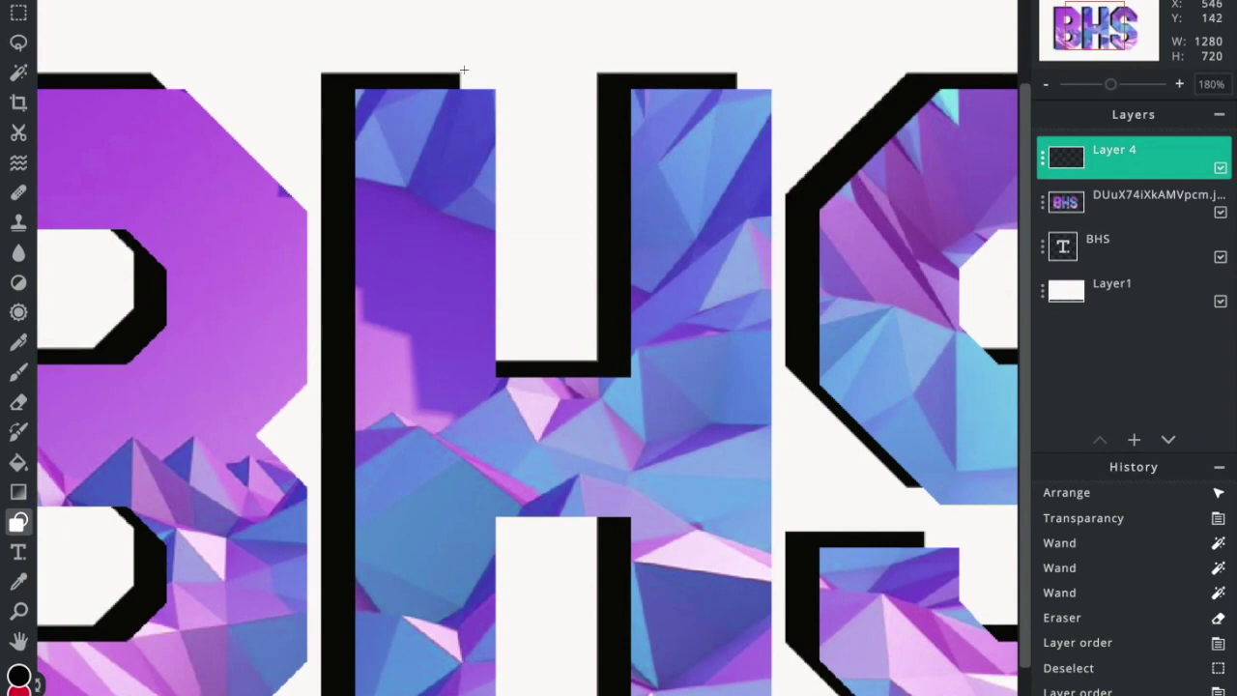
pyautogui.moveTo(461, 70); pyautogui.dragTo(497, 90)
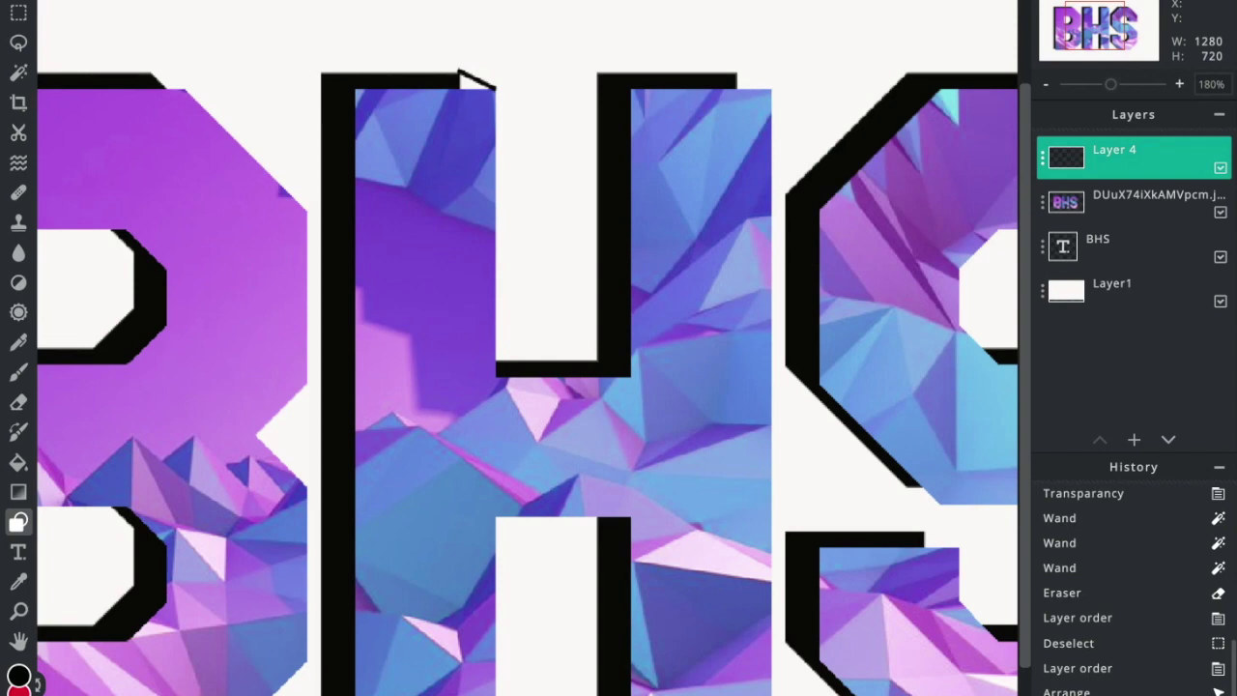
pyautogui.hotkey('ctrl', 'z')
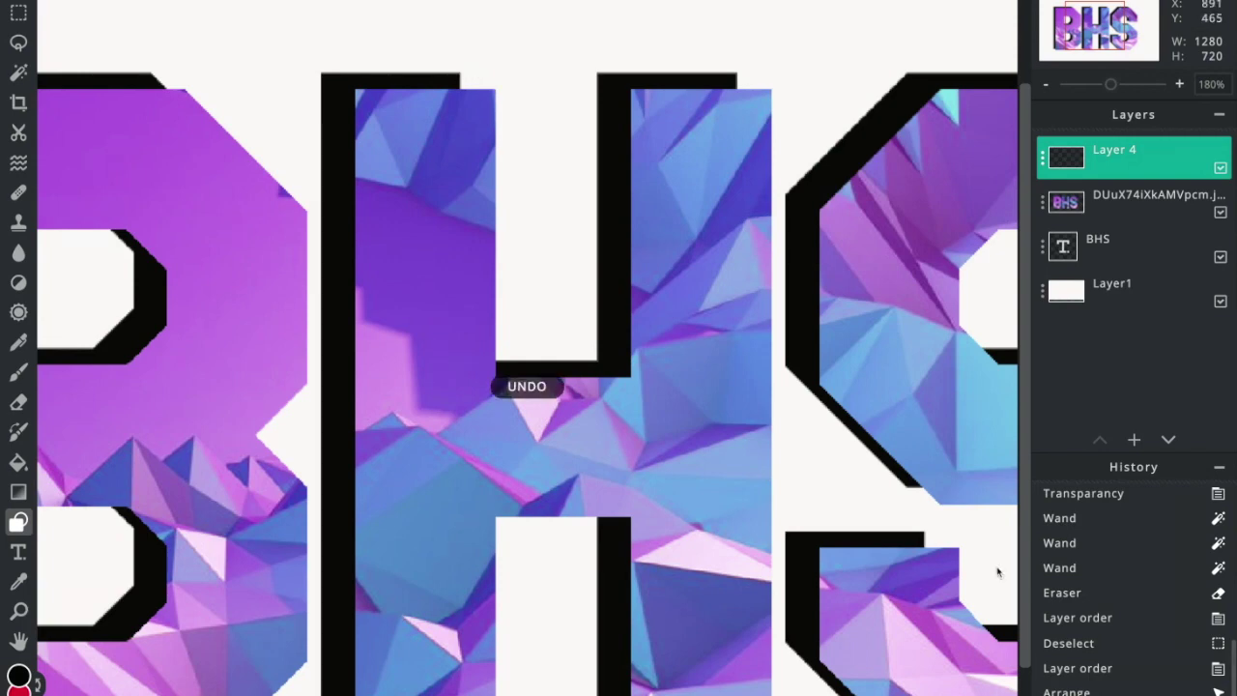
pyautogui.moveTo(457, 75); pyautogui.dragTo(496, 93)
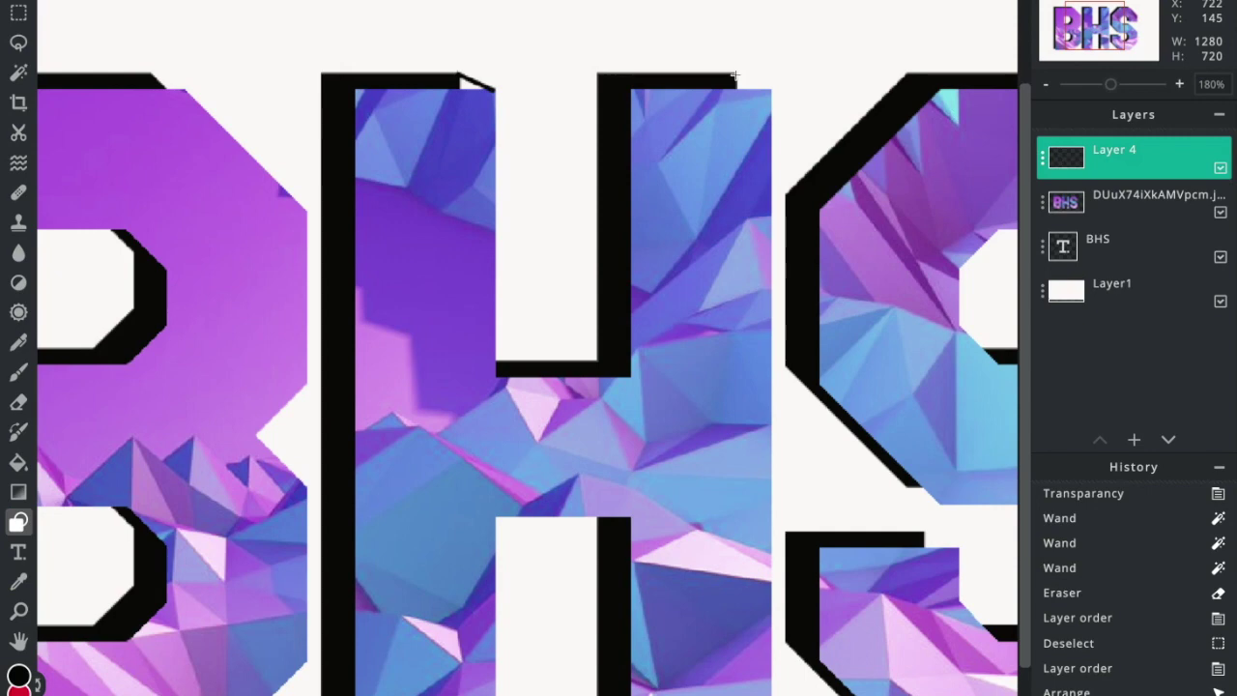
pyautogui.moveTo(734, 76); pyautogui.dragTo(773, 95)
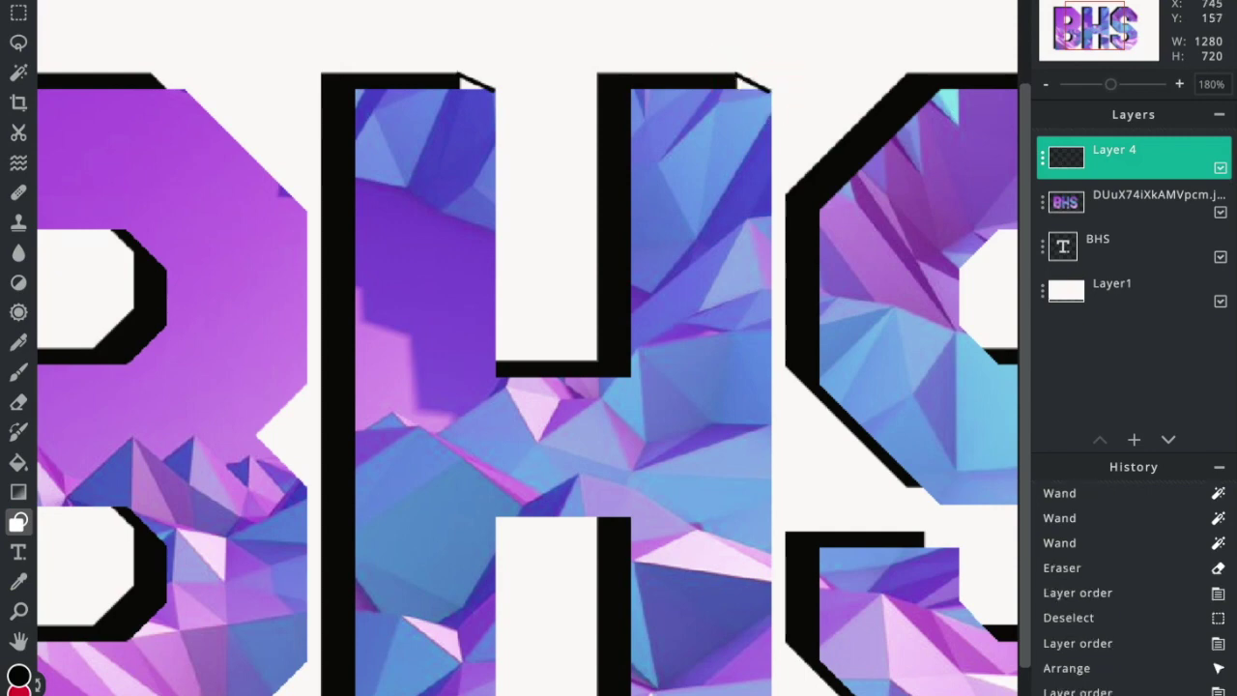
# Step: Draw a short black line joining the shadow to the mountain letter at the B's top-right corner
pyautogui.moveTo(151, 71); pyautogui.dragTo(187, 92)
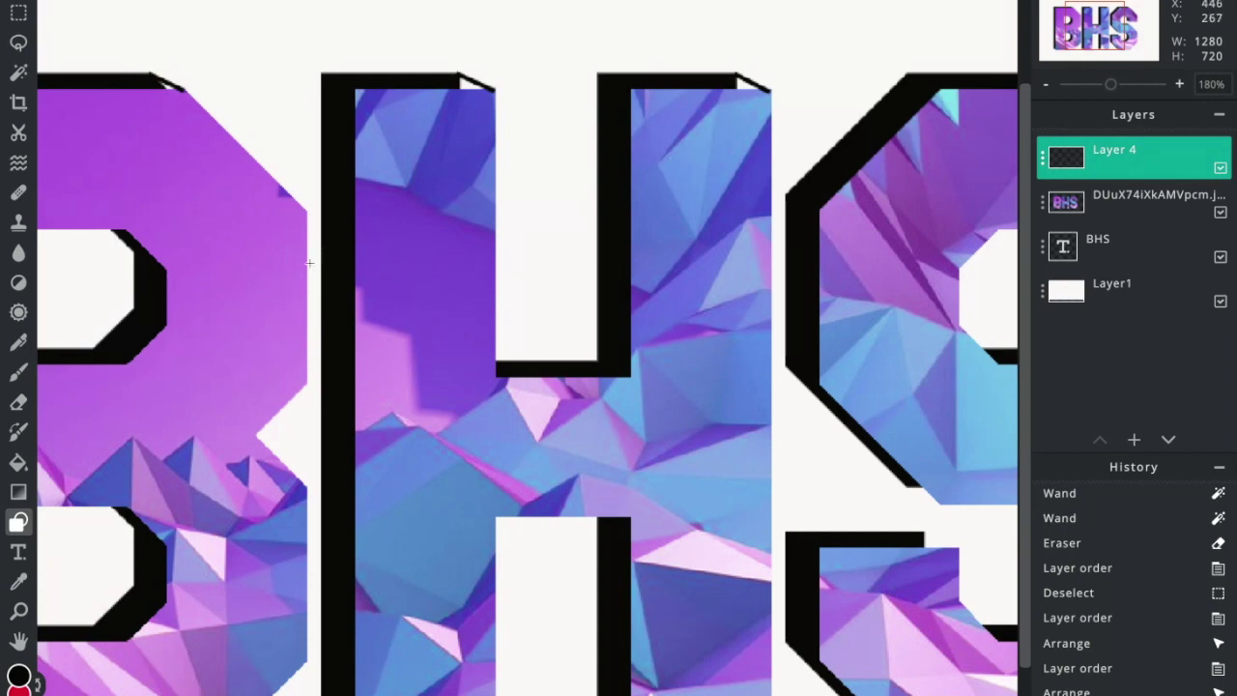
pyautogui.click(196, 244)
pyautogui.moveTo(197, 243); pyautogui.dragTo(475, 210)
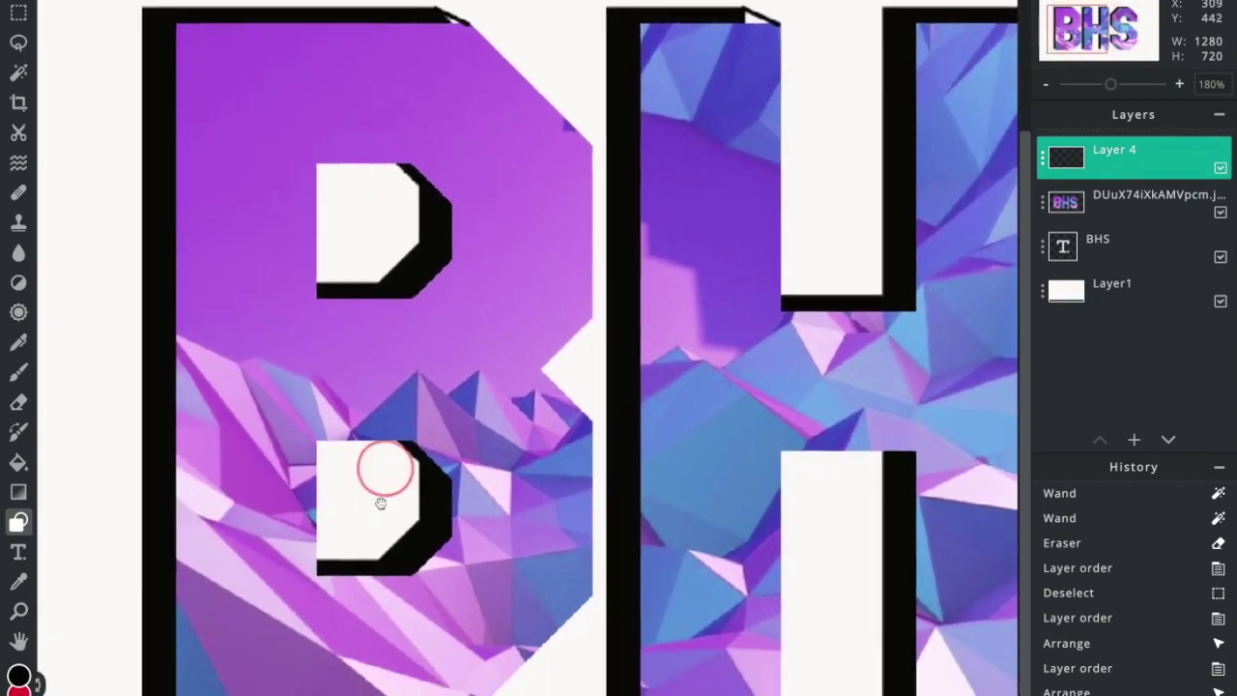
pyautogui.moveTo(381, 503); pyautogui.dragTo(408, 400)
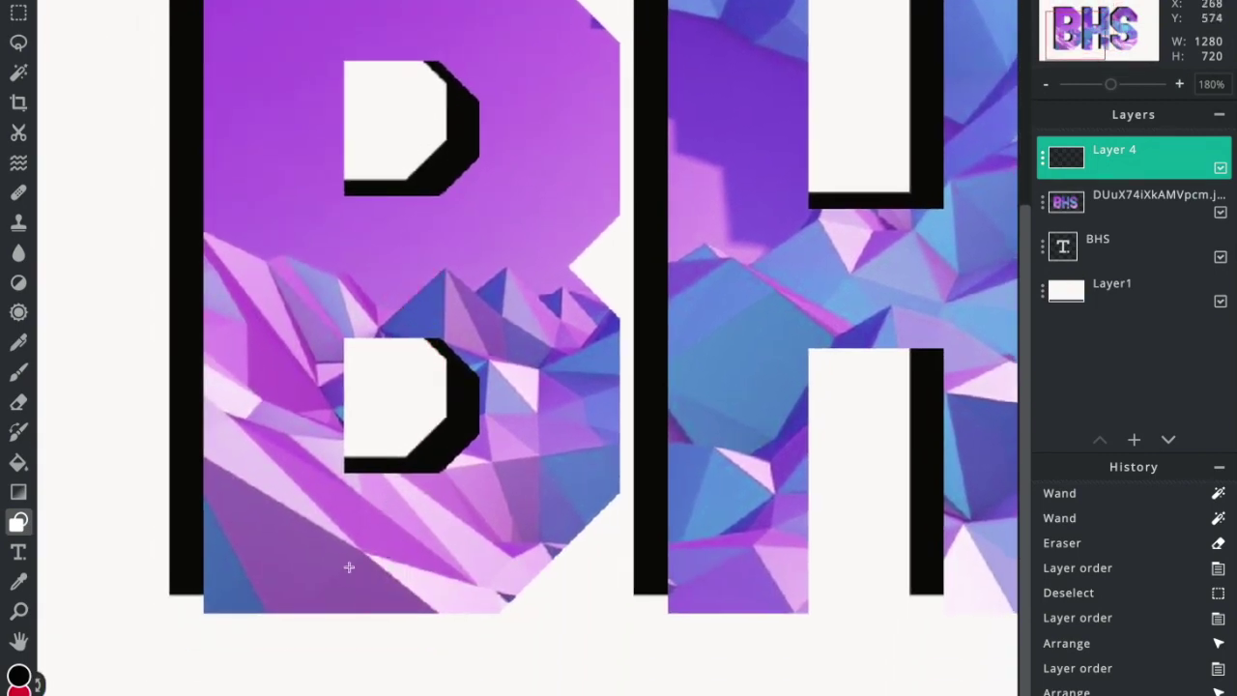
# Step: Draw short black lines joining the shadow to the mountain letter at the bottom-left corners of the B and both H stems
pyautogui.moveTo(170, 592)
pyautogui.mouseDown()
pyautogui.moveTo(194, 593)
pyautogui.moveTo(206, 615)
pyautogui.moveTo(198, 603)
pyautogui.mouseUp()
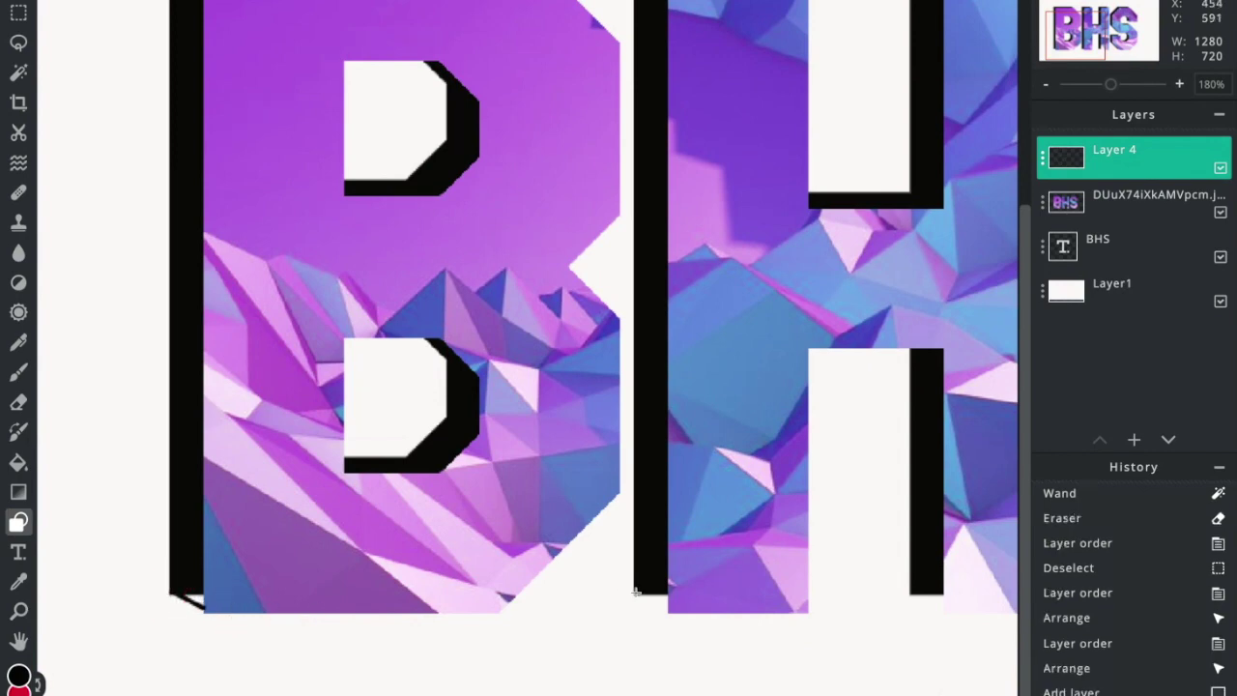
pyautogui.moveTo(635, 591)
pyautogui.mouseDown()
pyautogui.moveTo(654, 588)
pyautogui.moveTo(671, 615)
pyautogui.moveTo(698, 600)
pyautogui.mouseUp()
pyautogui.hscroll(4, 897, 580)
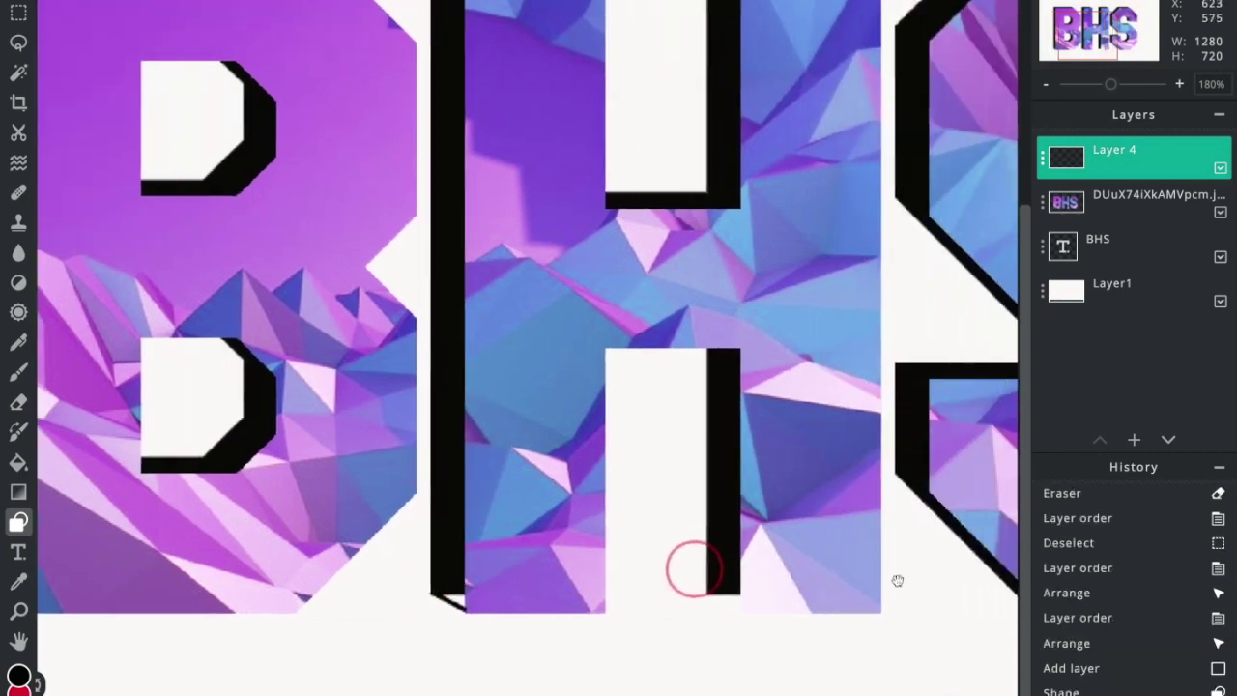
pyautogui.hscroll(1, 591, 571)
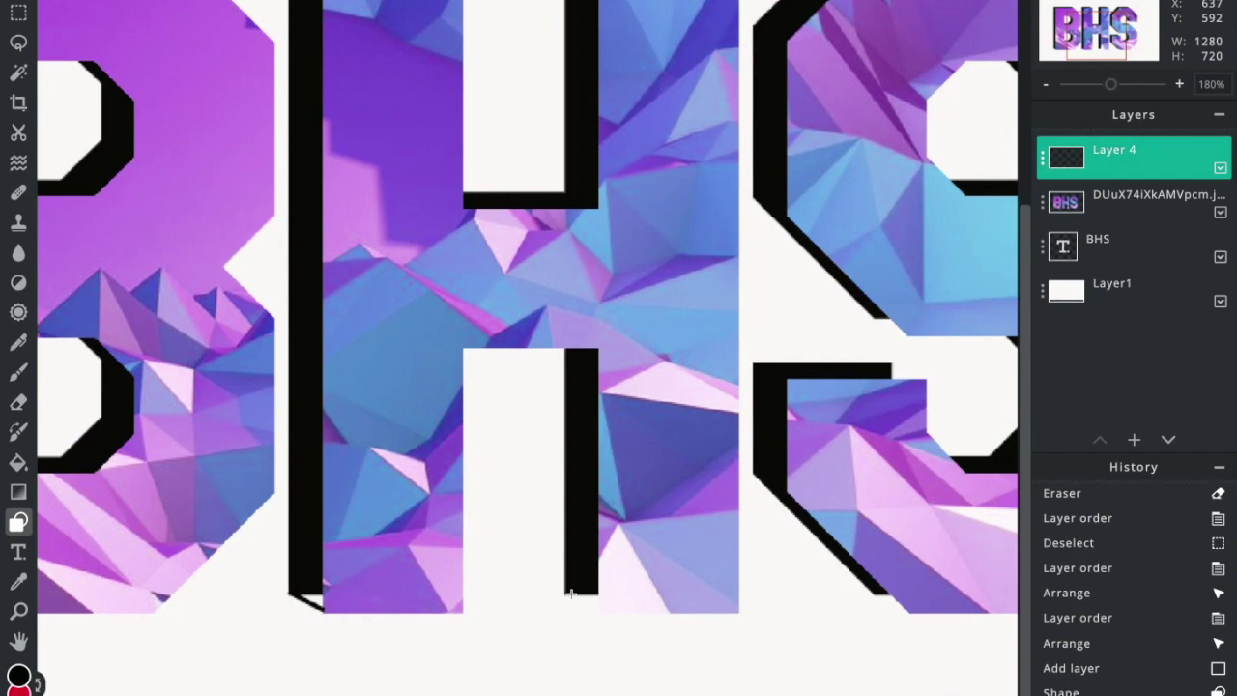
pyautogui.moveTo(569, 591); pyautogui.dragTo(604, 613)
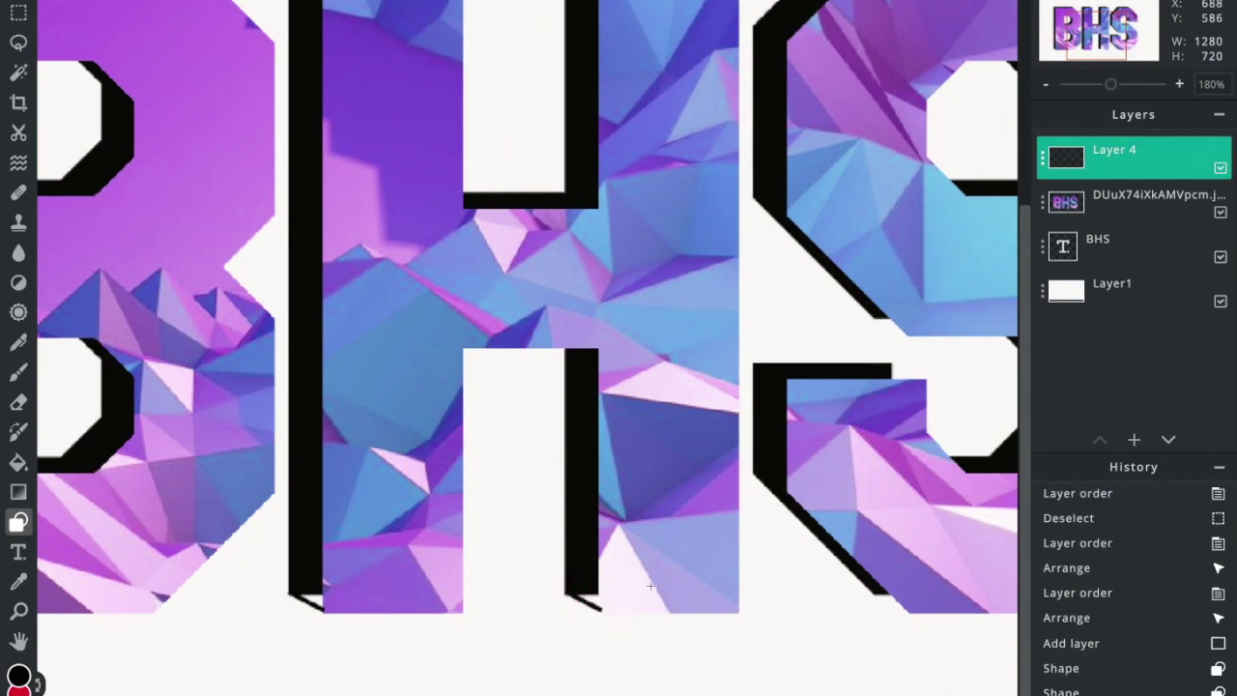
# Step: Draw short black connecting lines on the S at its lower arm's top-right corner, bottom-left corner, middle bar and upper arm's inner end
pyautogui.moveTo(792, 515); pyautogui.dragTo(524, 474)
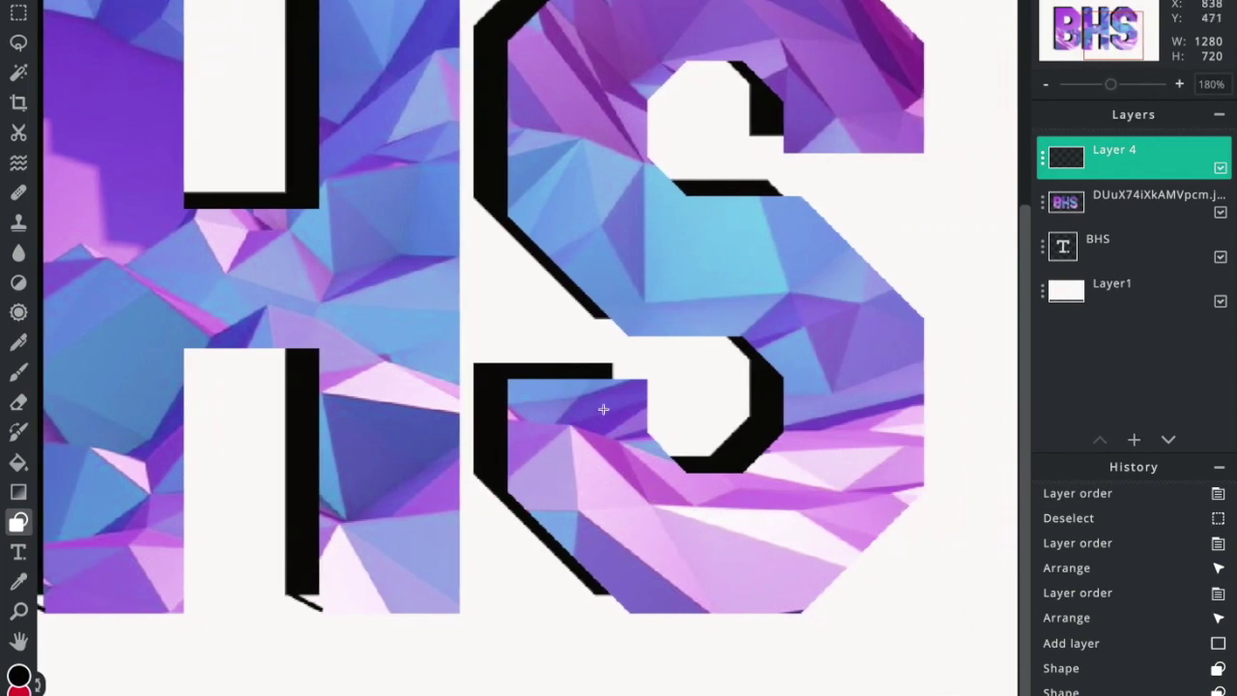
pyautogui.moveTo(608, 366); pyautogui.dragTo(647, 385)
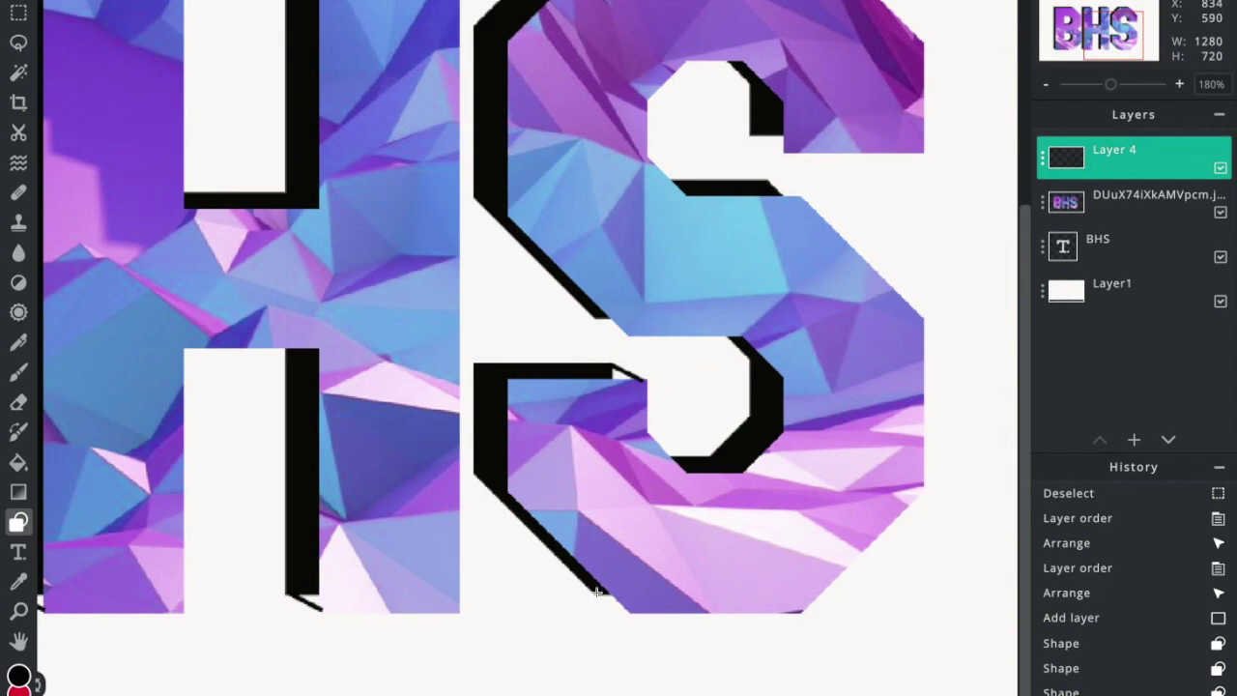
pyautogui.moveTo(597, 591); pyautogui.dragTo(633, 613)
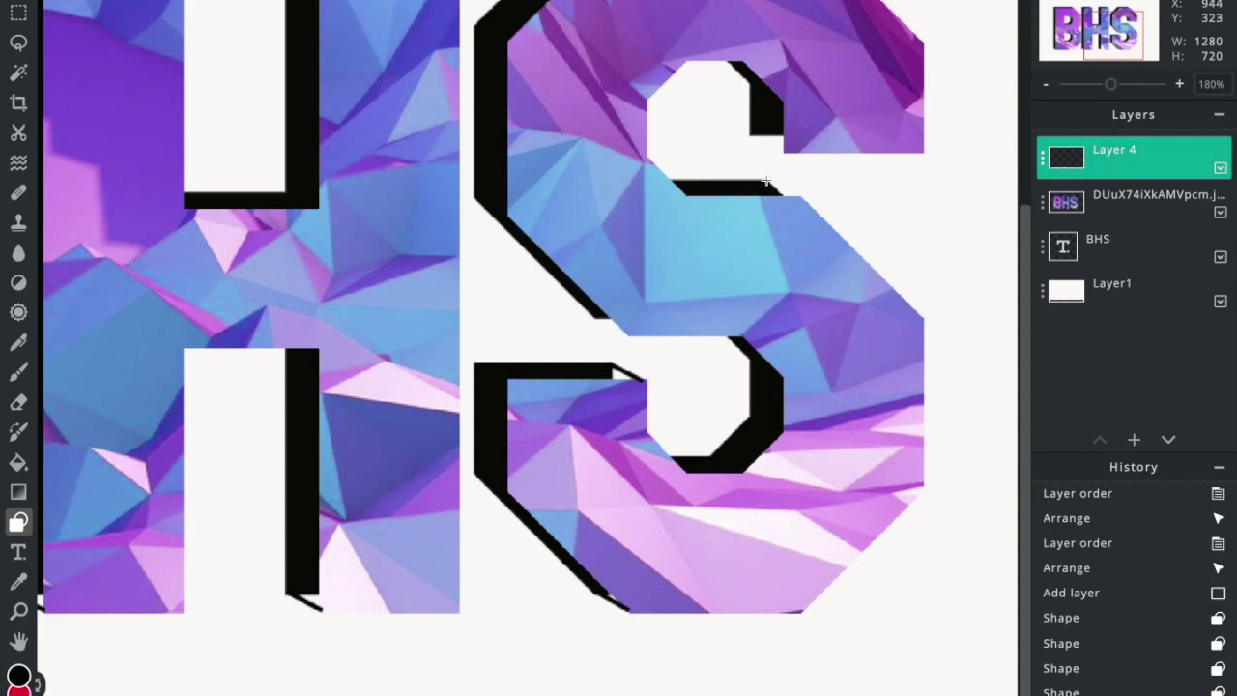
pyautogui.moveTo(765, 180); pyautogui.dragTo(803, 195)
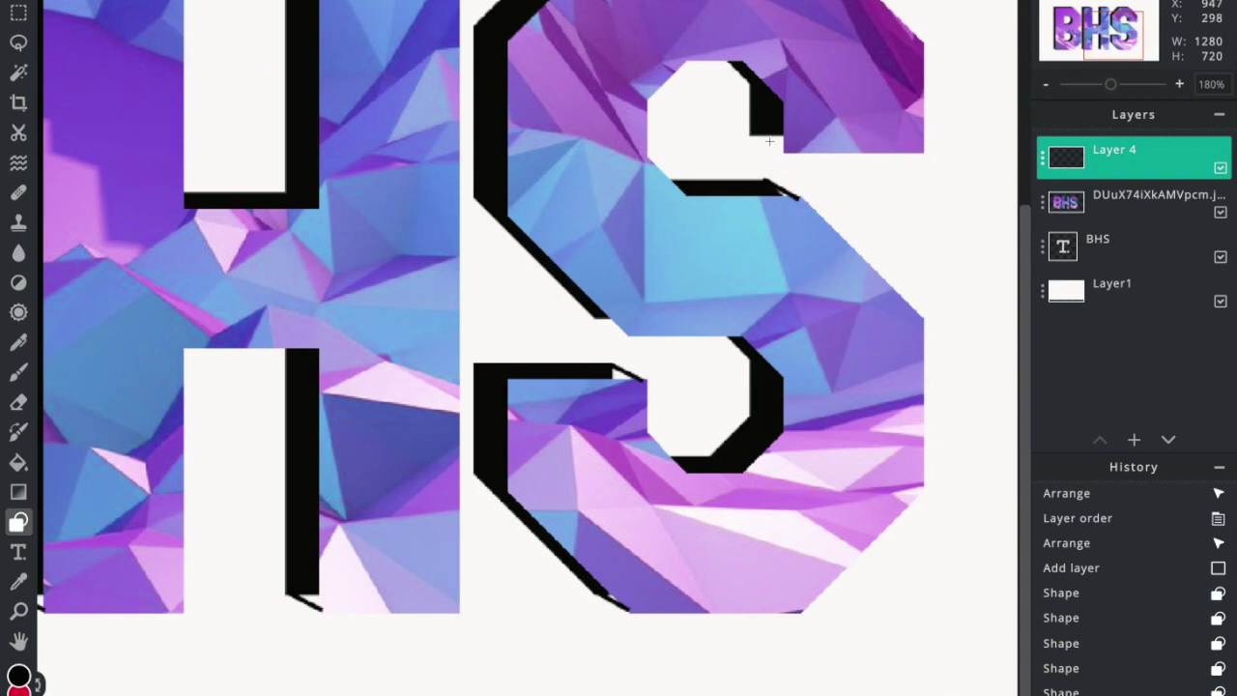
pyautogui.moveTo(751, 133); pyautogui.dragTo(791, 154)
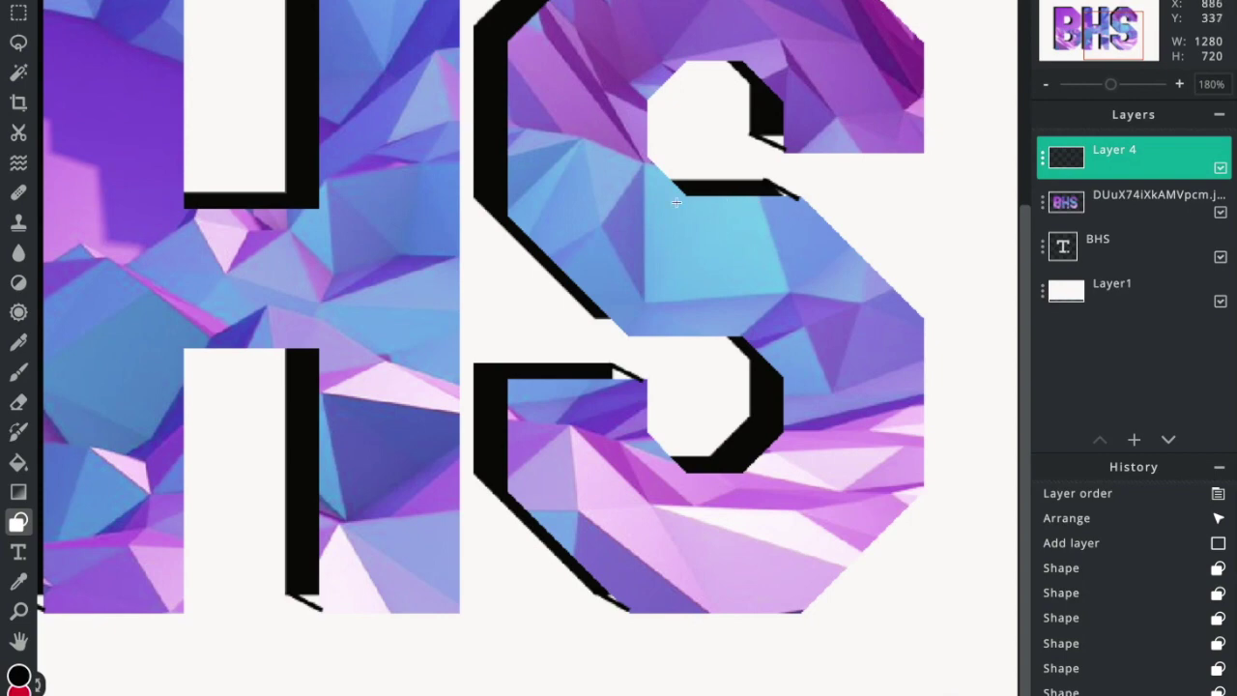
# Step: Draw a short black line joining shadow and letter at the S's top-right corner, undoing the first attempt and redrawing it
pyautogui.scroll(-2, 676, 202)
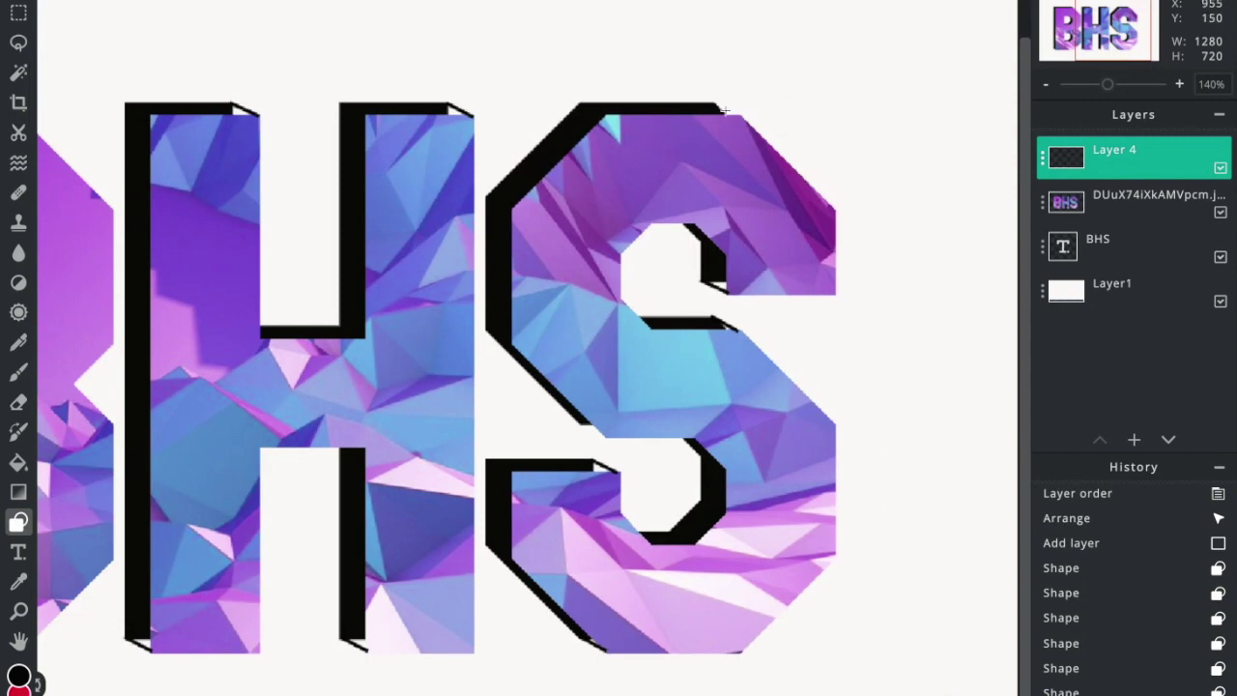
pyautogui.scroll(2, 720, 103)
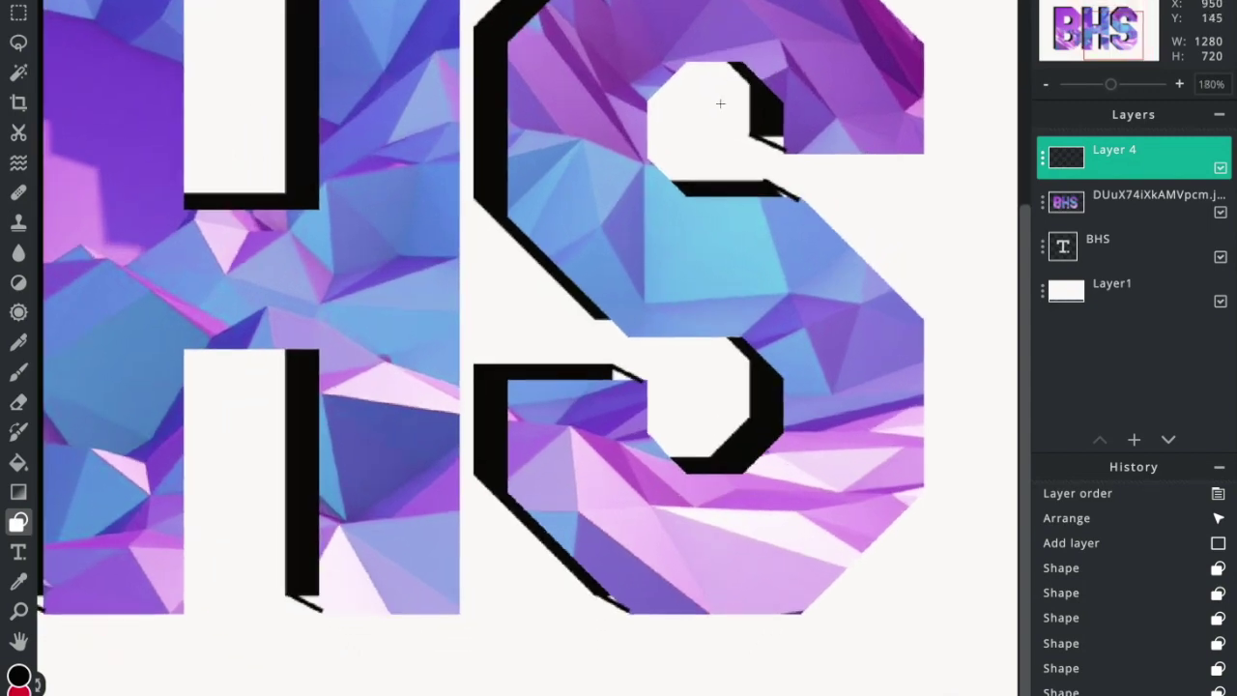
pyautogui.scroll(4, 690, 193)
pyautogui.hscroll(1, 689, 193)
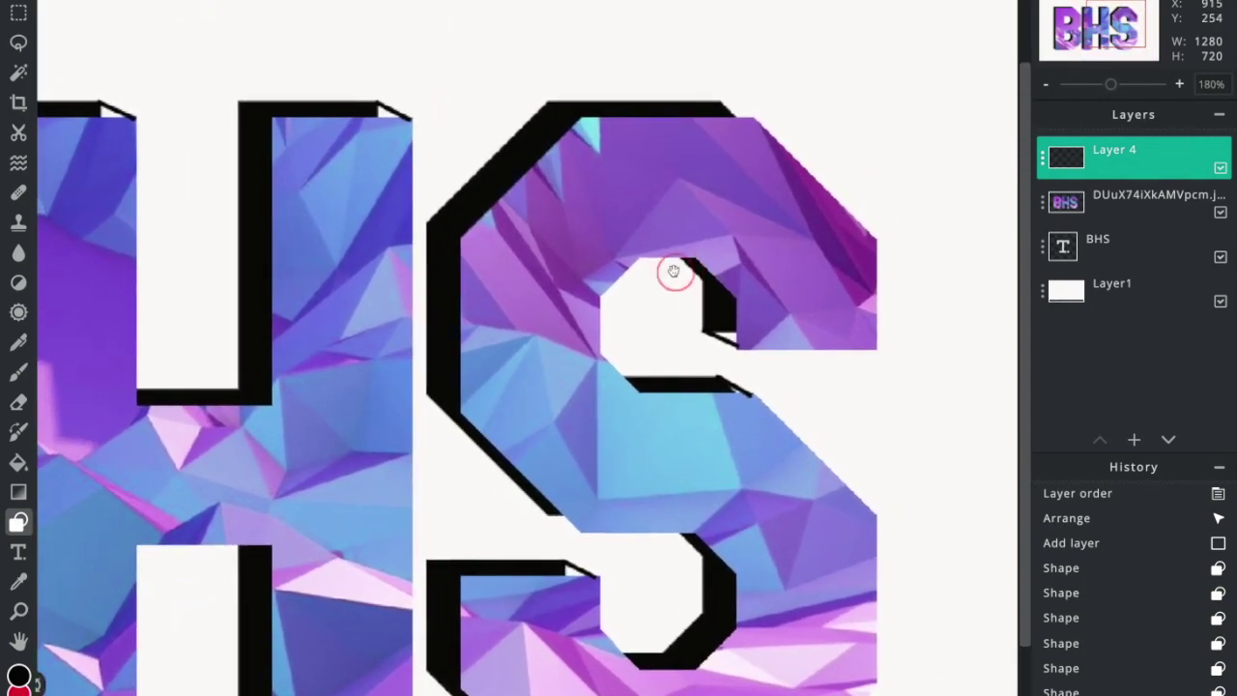
pyautogui.moveTo(719, 101); pyautogui.dragTo(778, 130)
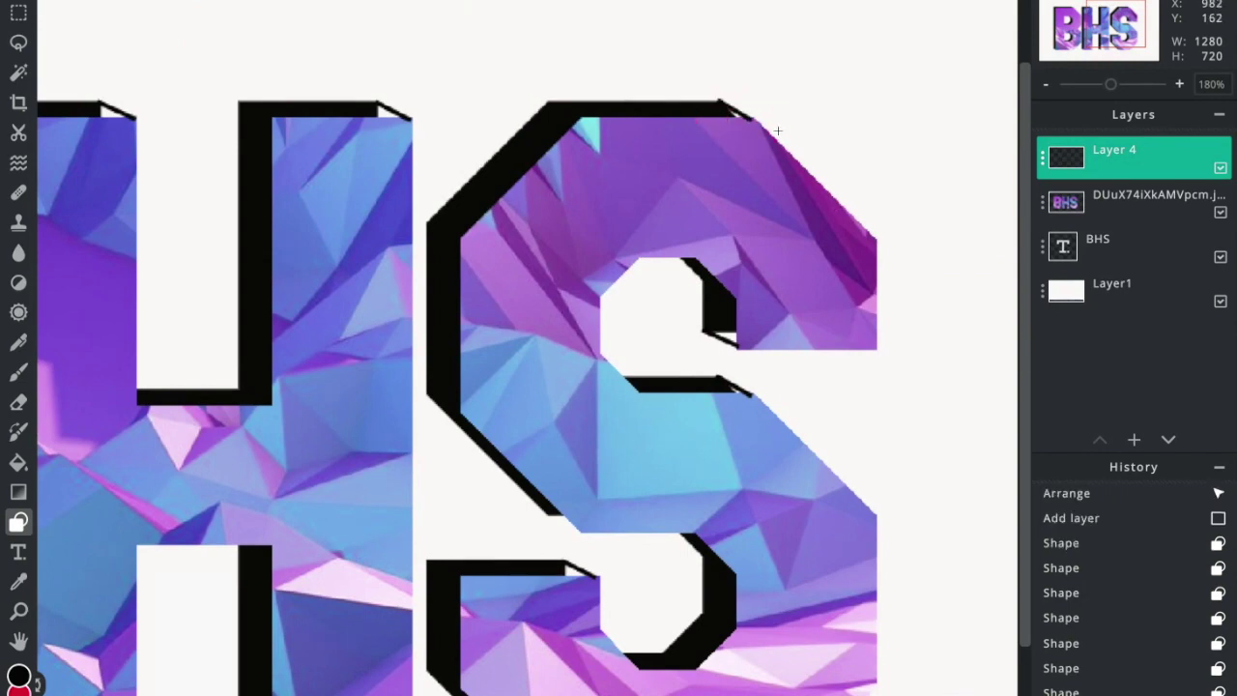
pyautogui.hotkey('ctrl', 'z')
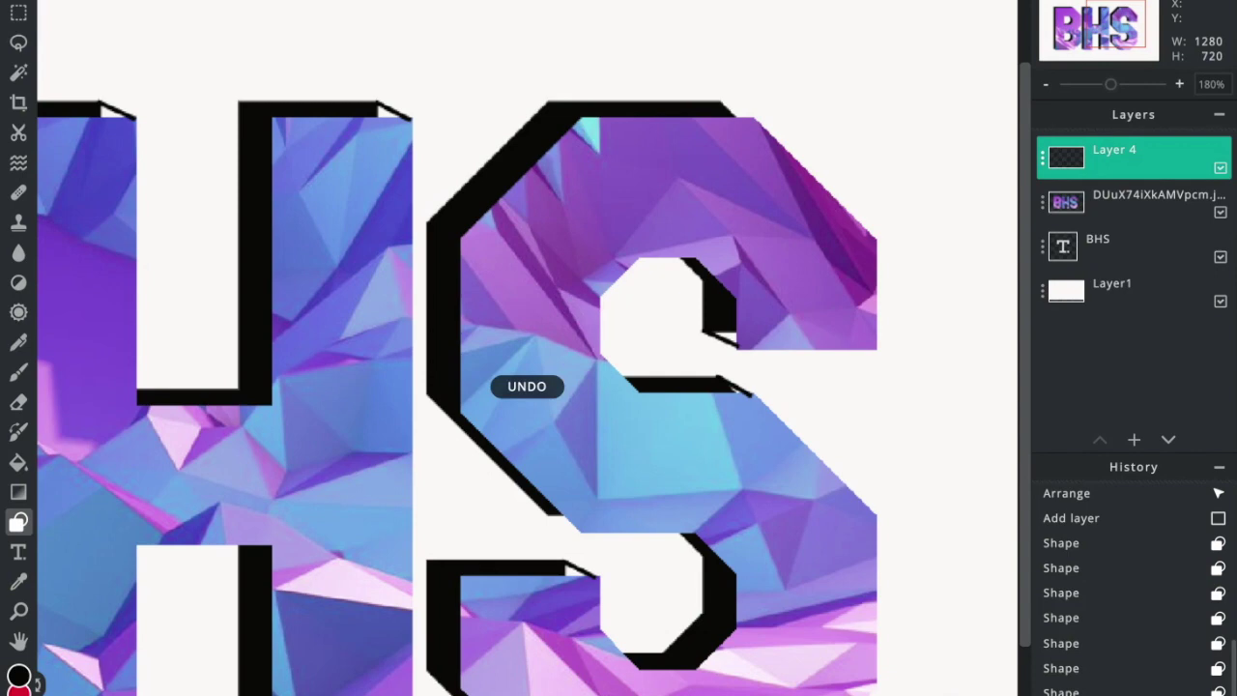
pyautogui.moveTo(719, 105); pyautogui.dragTo(750, 119)
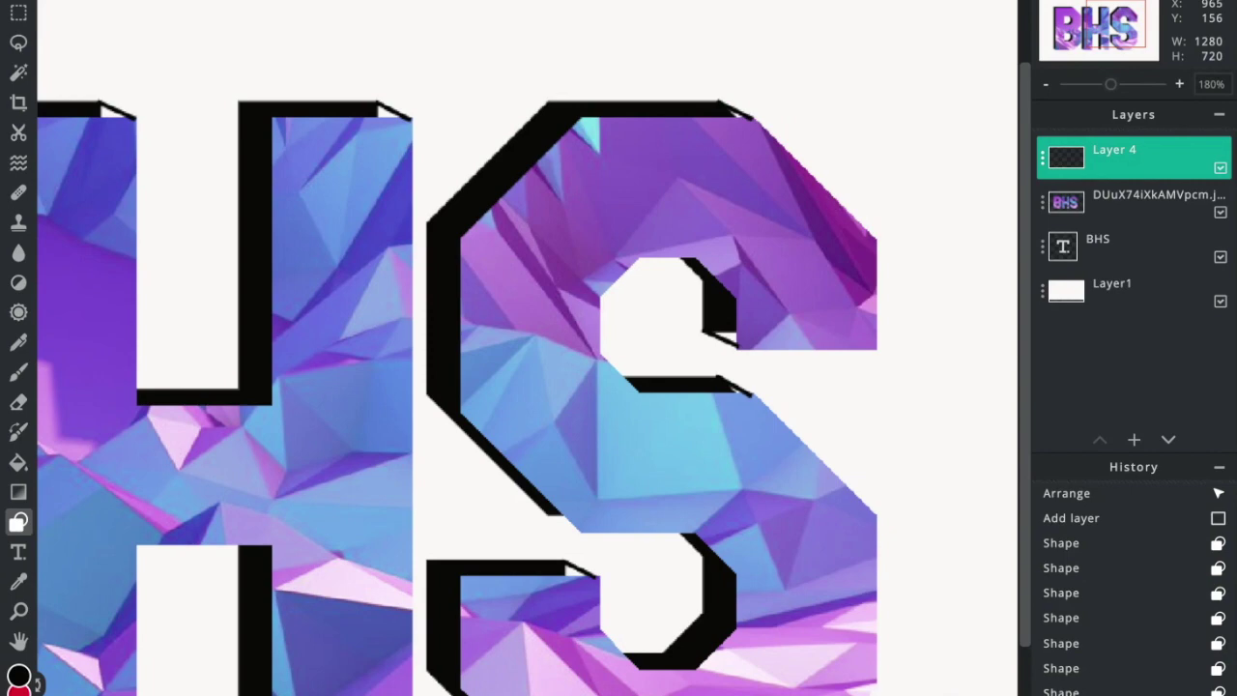
# Step: Rename the layer holding the connecting lines to Outline
pyautogui.scroll(-4, 581, 304)
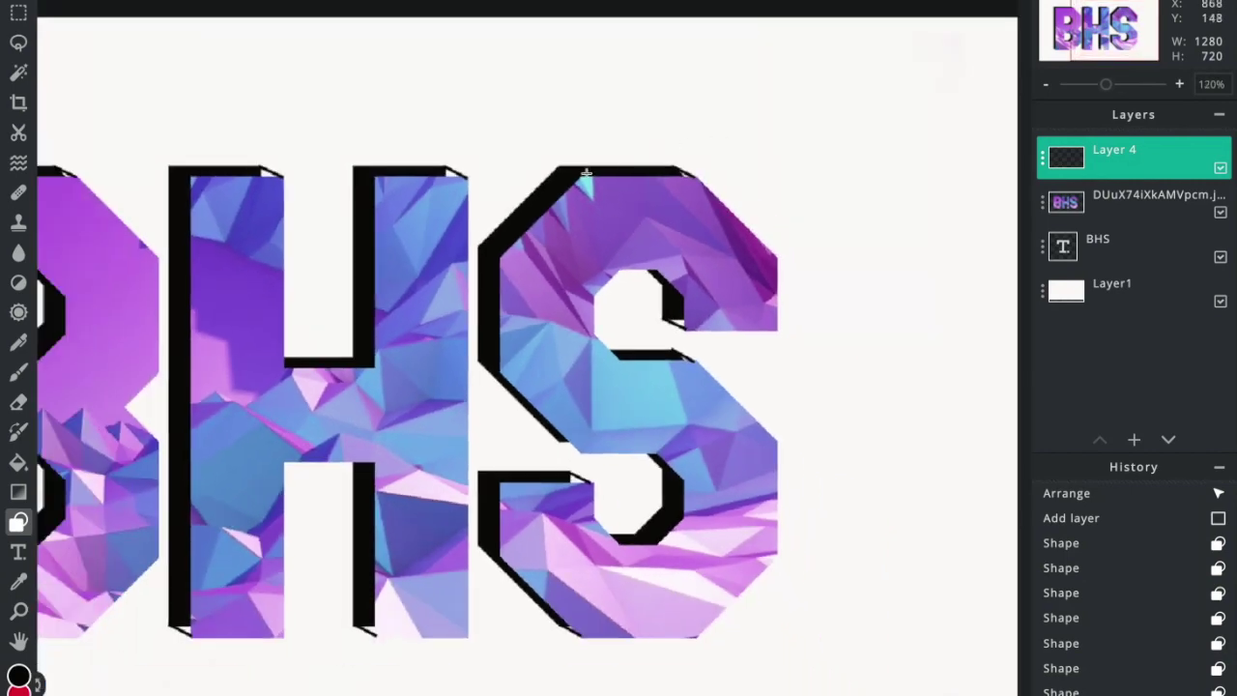
pyautogui.moveTo(352, 197); pyautogui.dragTo(532, 157)
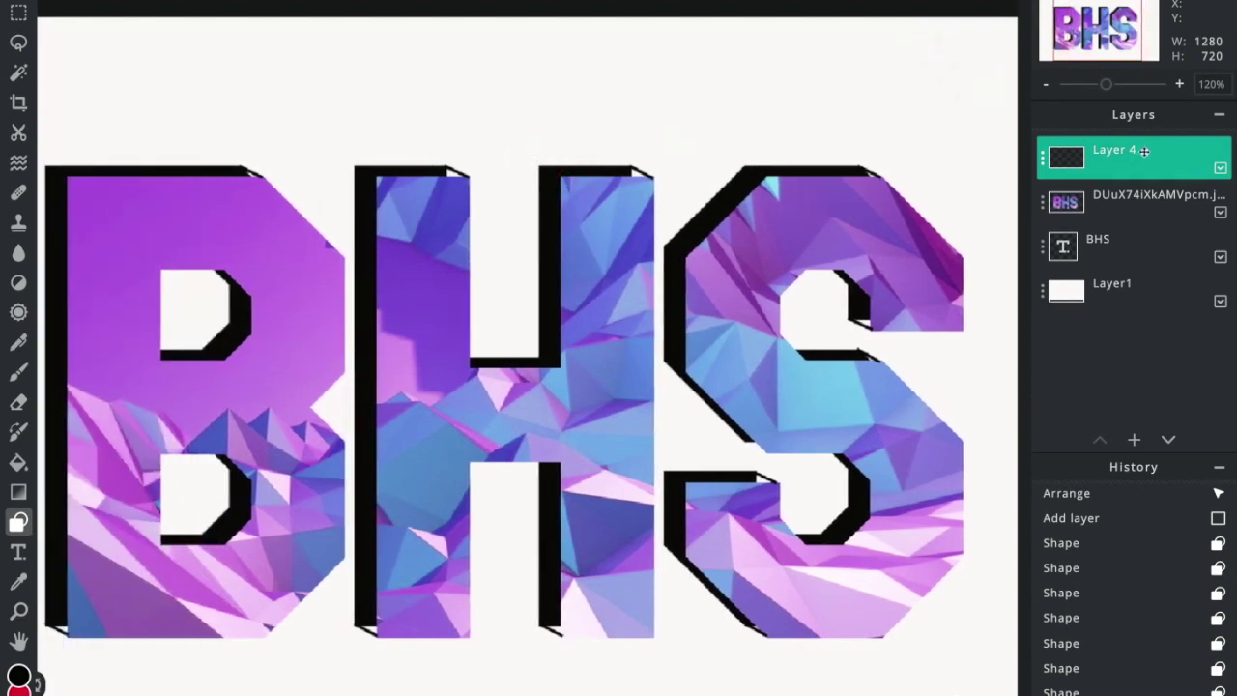
pyautogui.click(1044, 164)
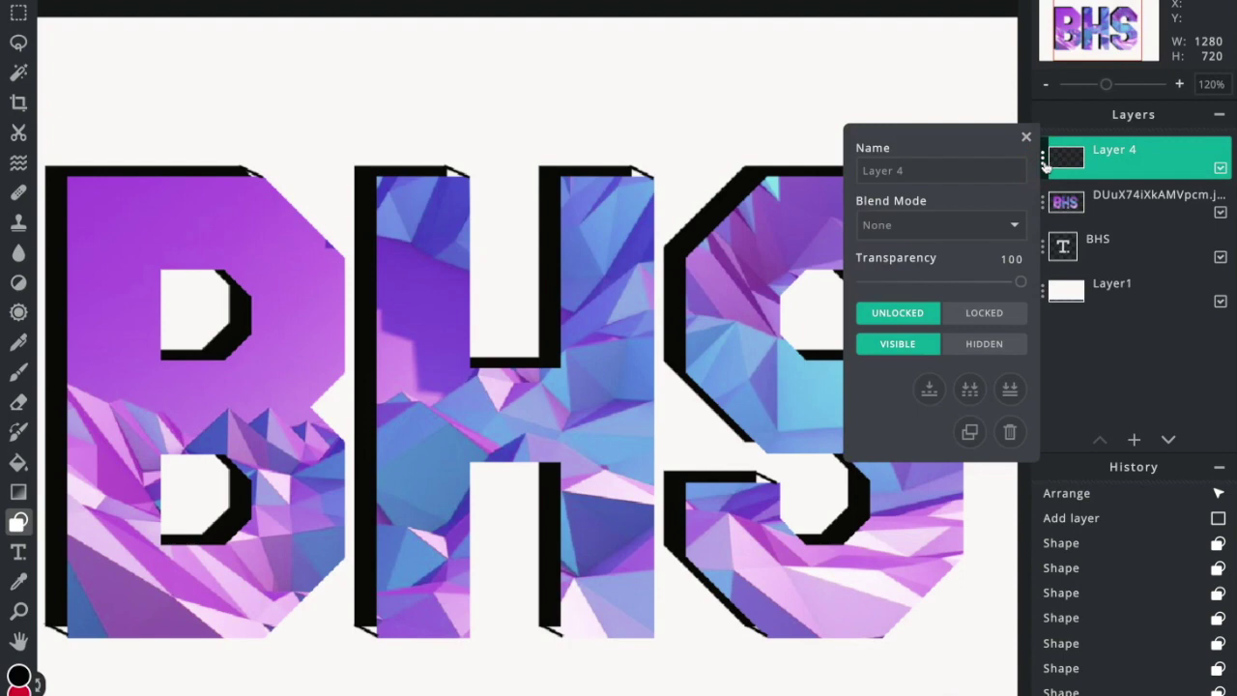
pyautogui.click(944, 174)
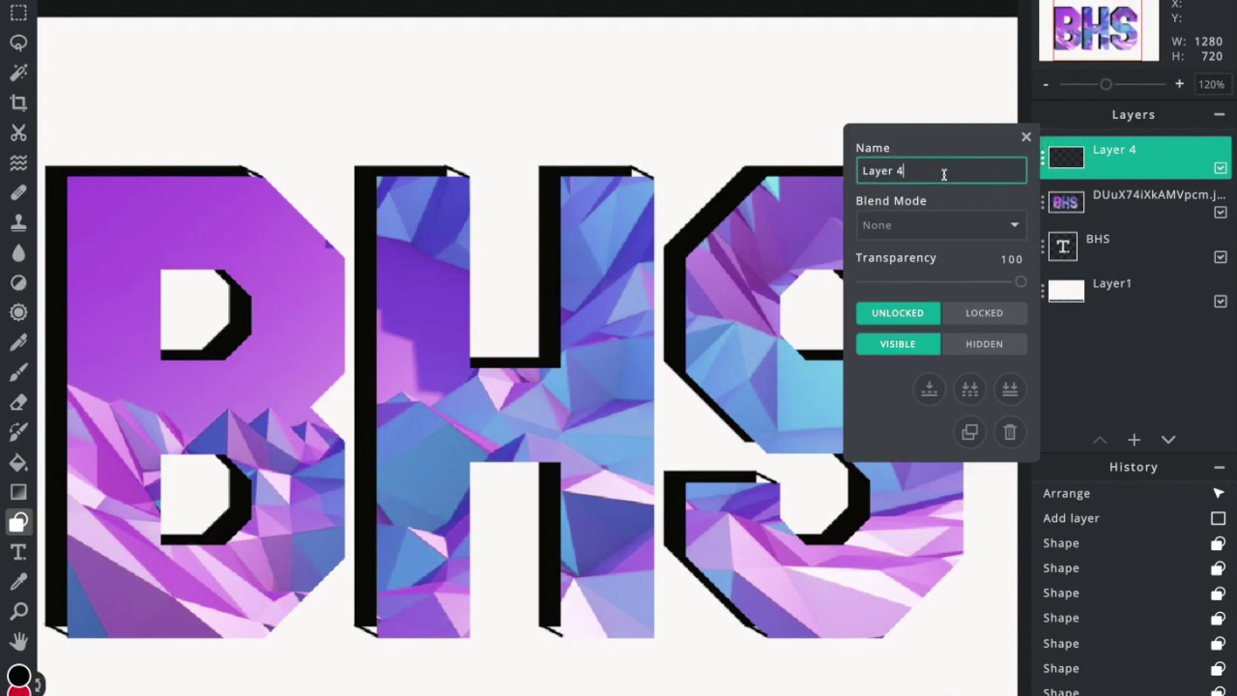
pyautogui.moveTo(944, 173); pyautogui.dragTo(836, 171)
pyautogui.write('Out')
pyautogui.write('line')
pyautogui.click(1025, 136)
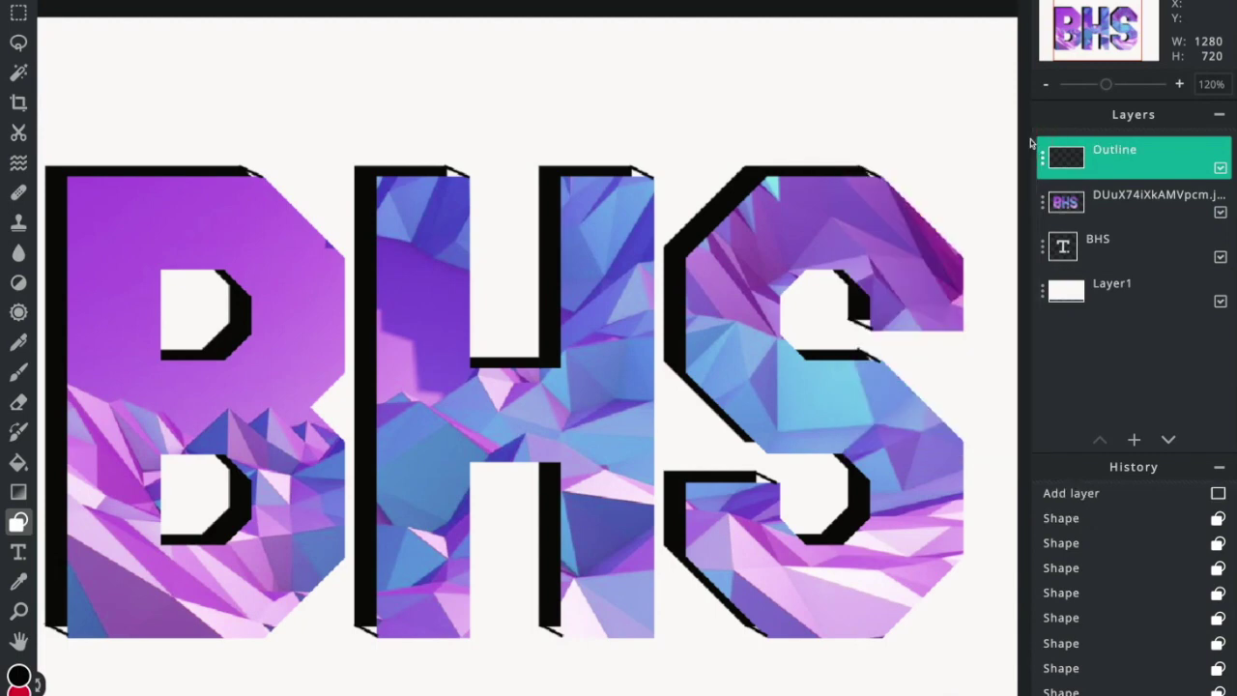
# Step: Hide the mountain picture and BHS text layers to check the connecting lines alone, and show both again
pyautogui.click(1220, 212)
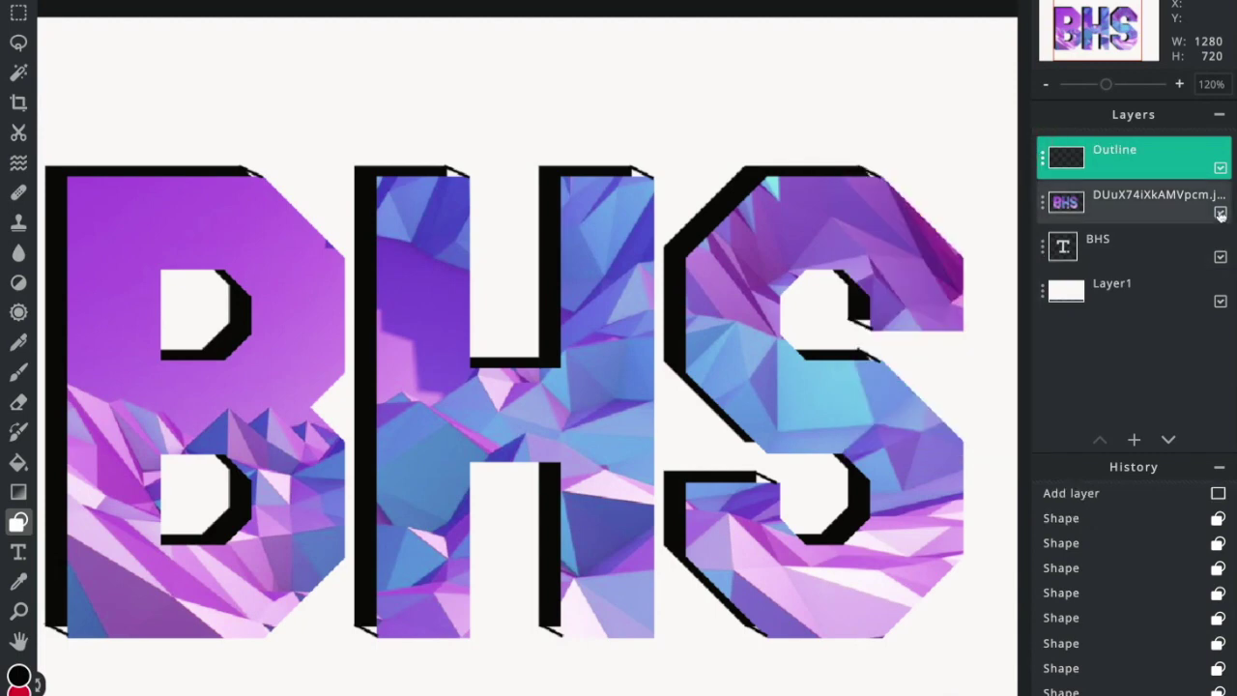
pyautogui.click(1220, 256)
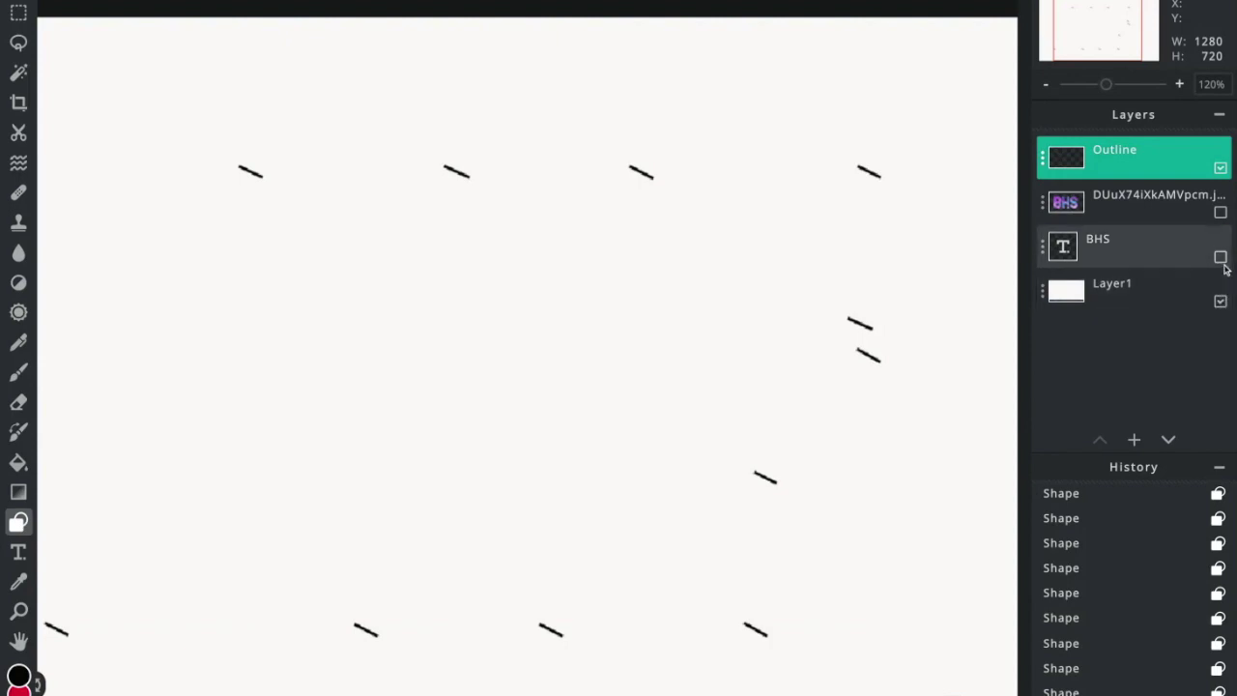
pyautogui.click(1220, 256)
pyautogui.click(1221, 210)
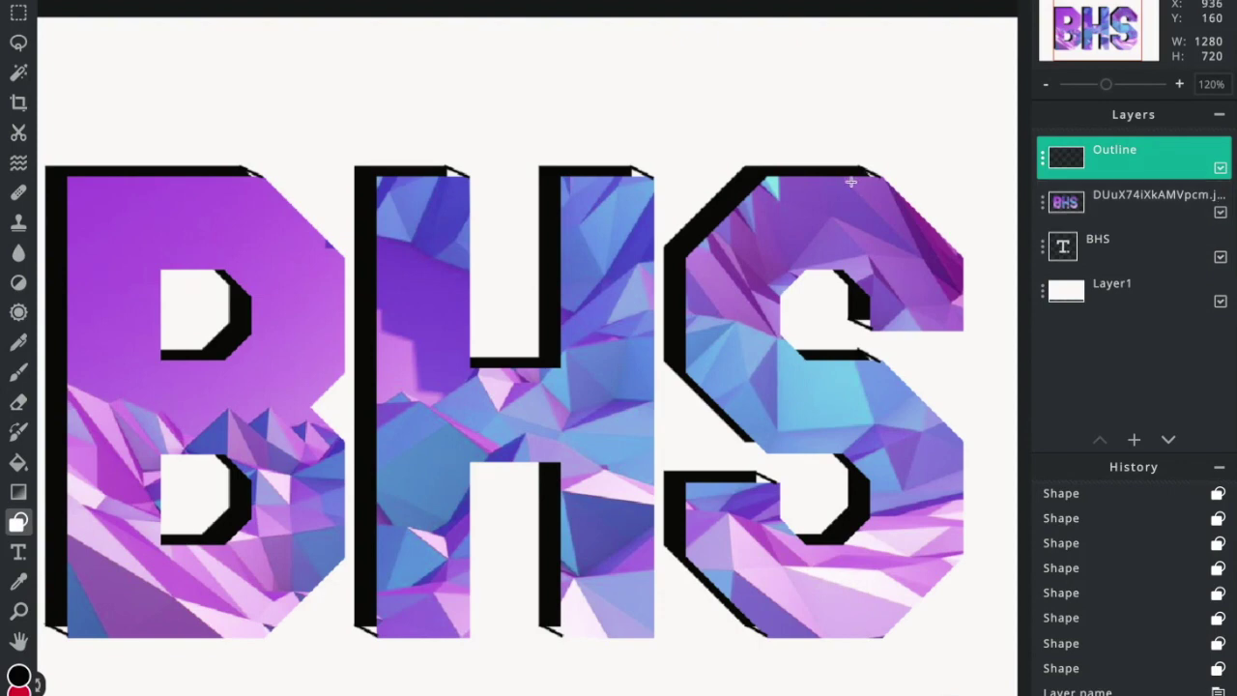
# Step: Fill the white gap between the shadow and the connecting line at the S's top-right corner in black with the Pen tool
pyautogui.hotkey('ctrl', '+')
pyautogui.hotkey('ctrl', '+')
pyautogui.hotkey('ctrl', '+')
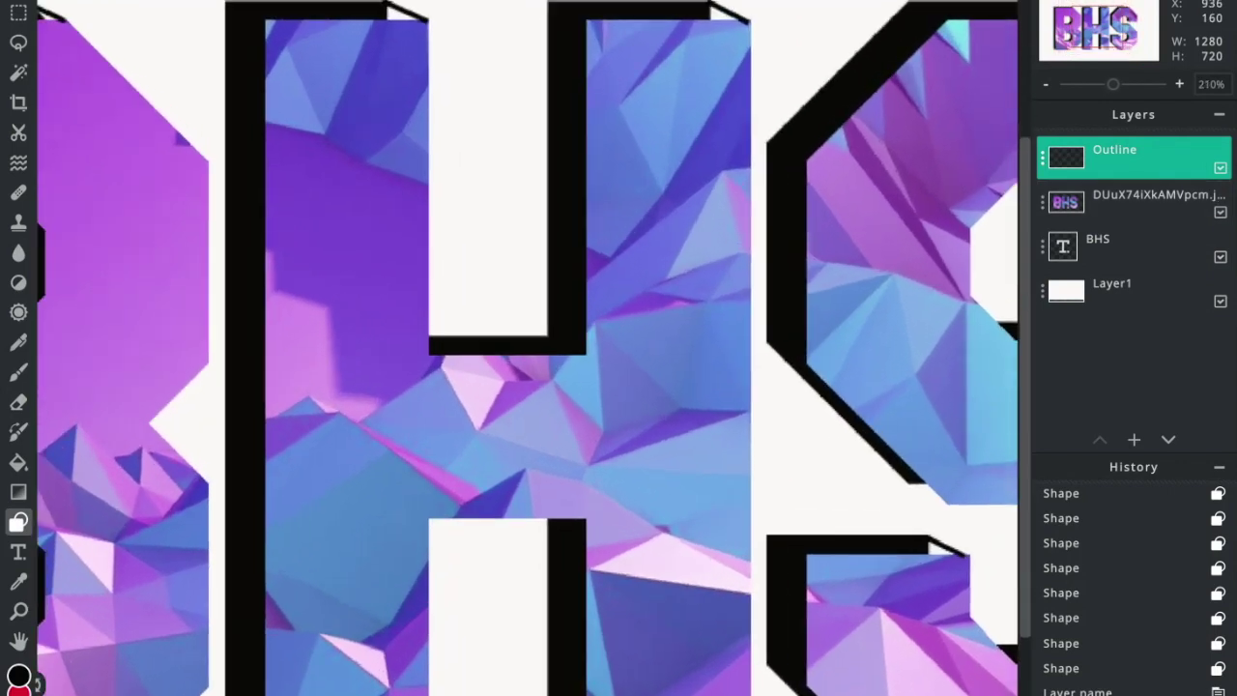
pyautogui.moveTo(856, 136); pyautogui.dragTo(510, 252)
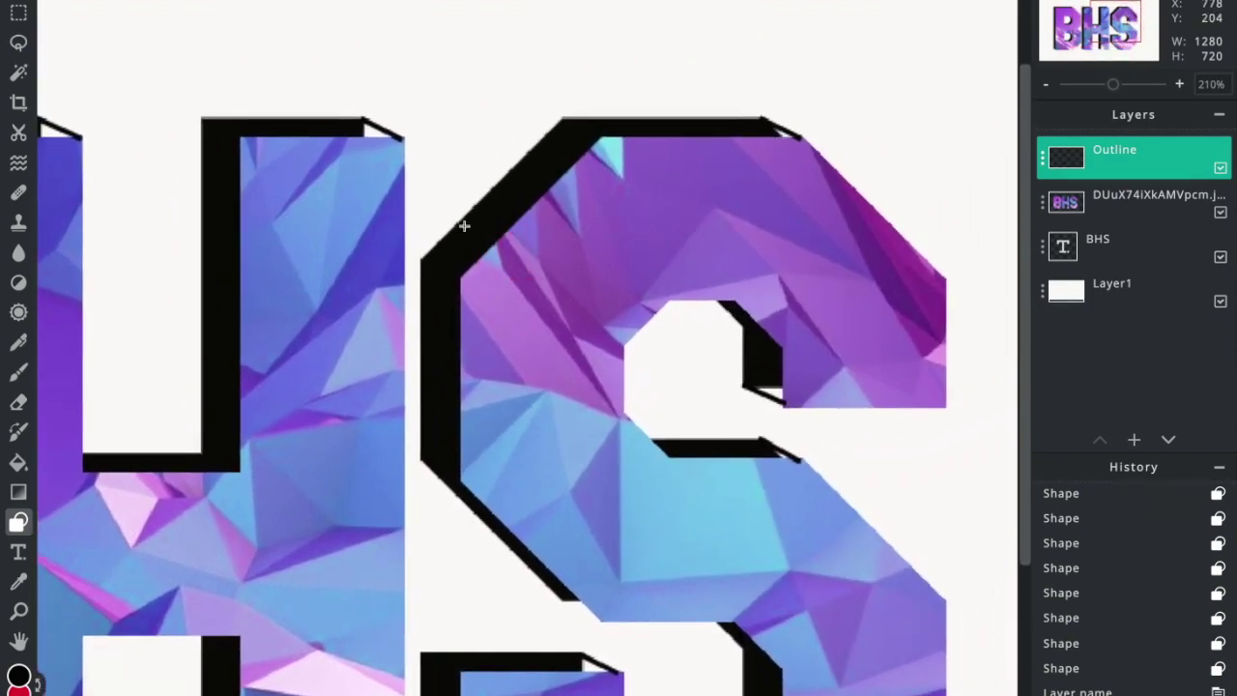
pyautogui.click(22, 371)
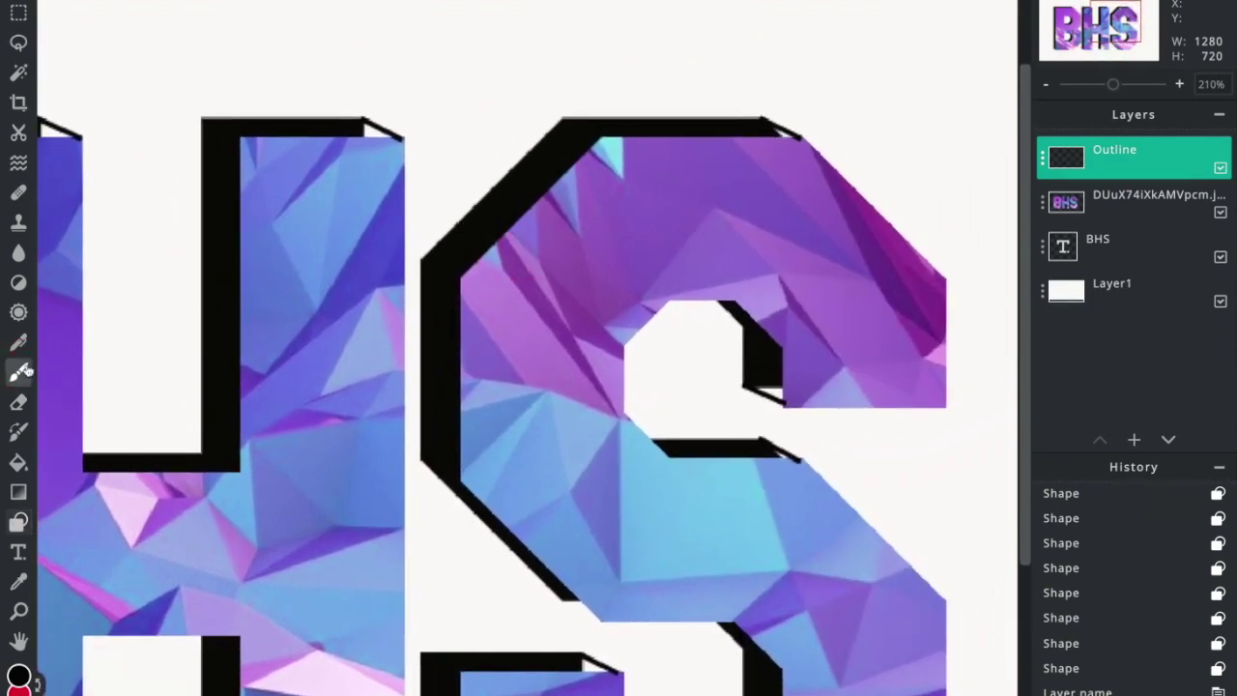
pyautogui.click(19, 344)
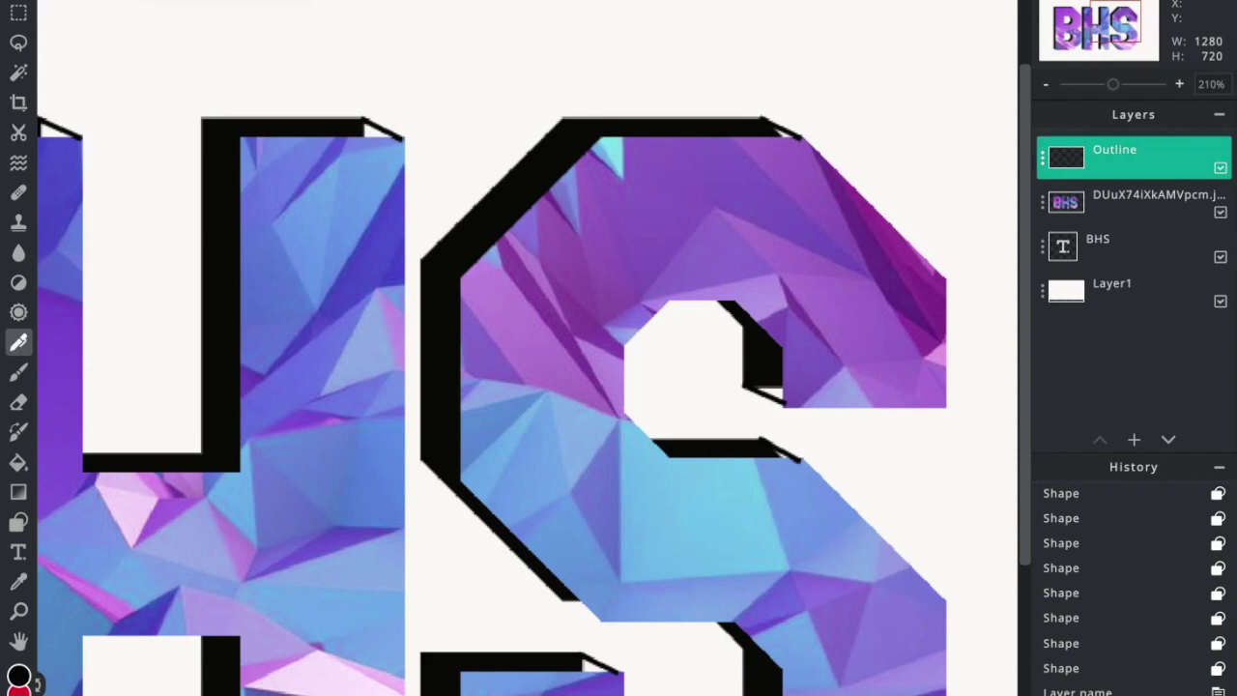
pyautogui.click(783, 139)
pyautogui.click(782, 136)
pyautogui.click(781, 135)
pyautogui.click(780, 134)
pyautogui.click(793, 128)
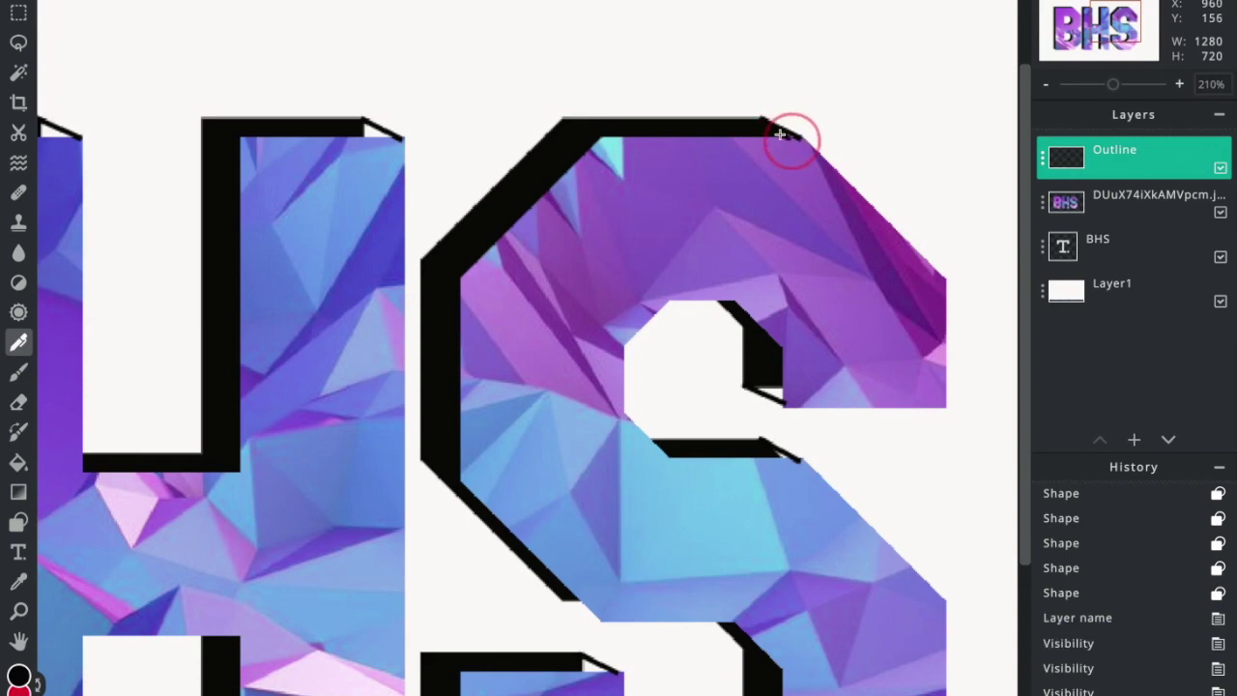
pyautogui.click(781, 129)
pyautogui.click(798, 142)
pyautogui.moveTo(796, 140); pyautogui.dragTo(777, 137)
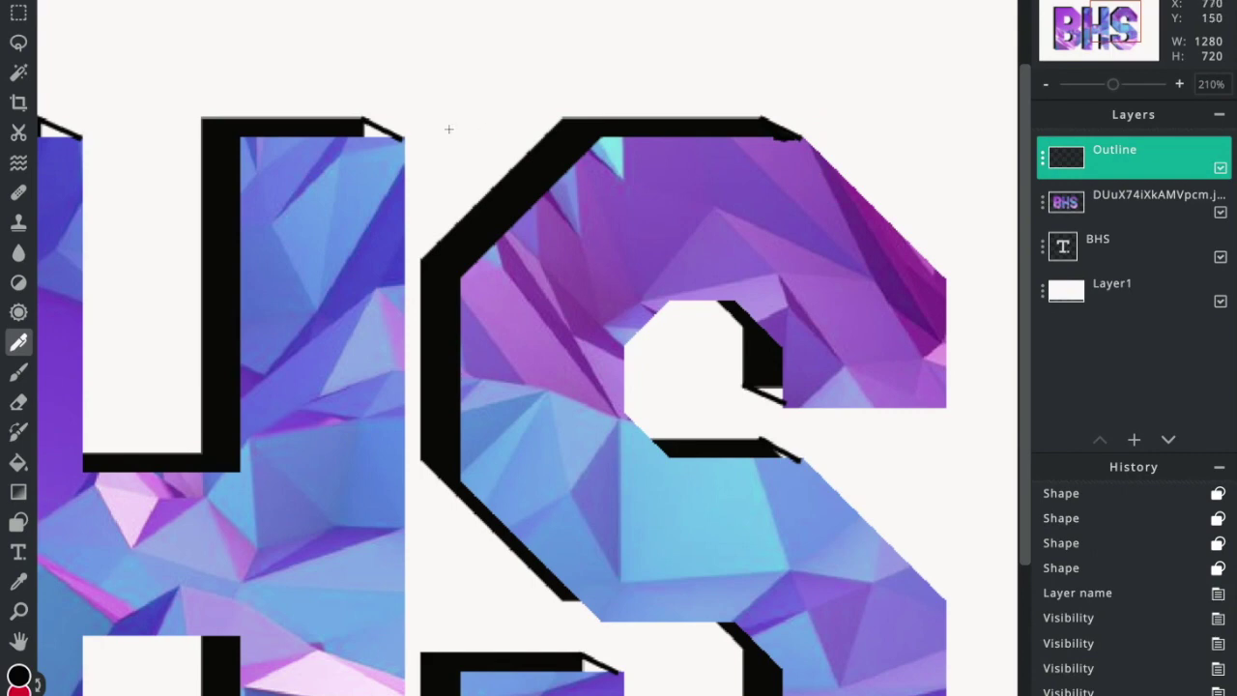
# Step: Fill the white gaps inside the connecting lines at the top-right corners of both H stems with black pen strokes
pyautogui.click(367, 135)
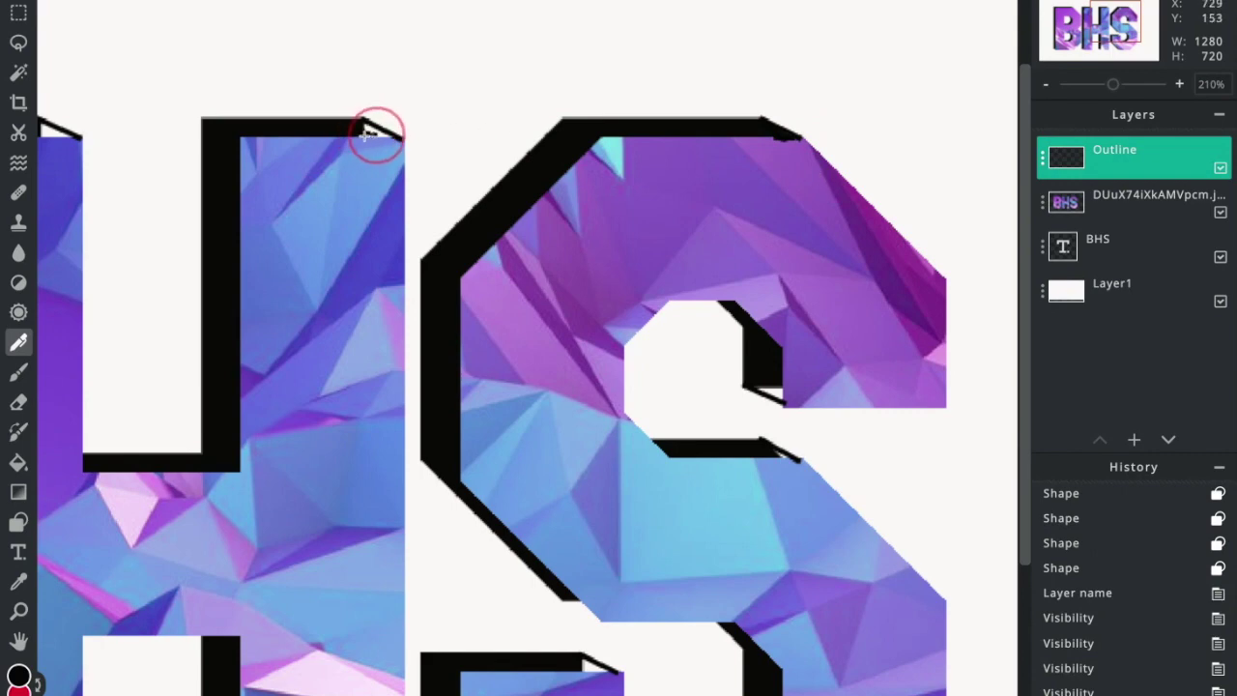
pyautogui.moveTo(367, 136)
pyautogui.mouseDown()
pyautogui.moveTo(378, 127)
pyautogui.moveTo(421, 144)
pyautogui.mouseUp()
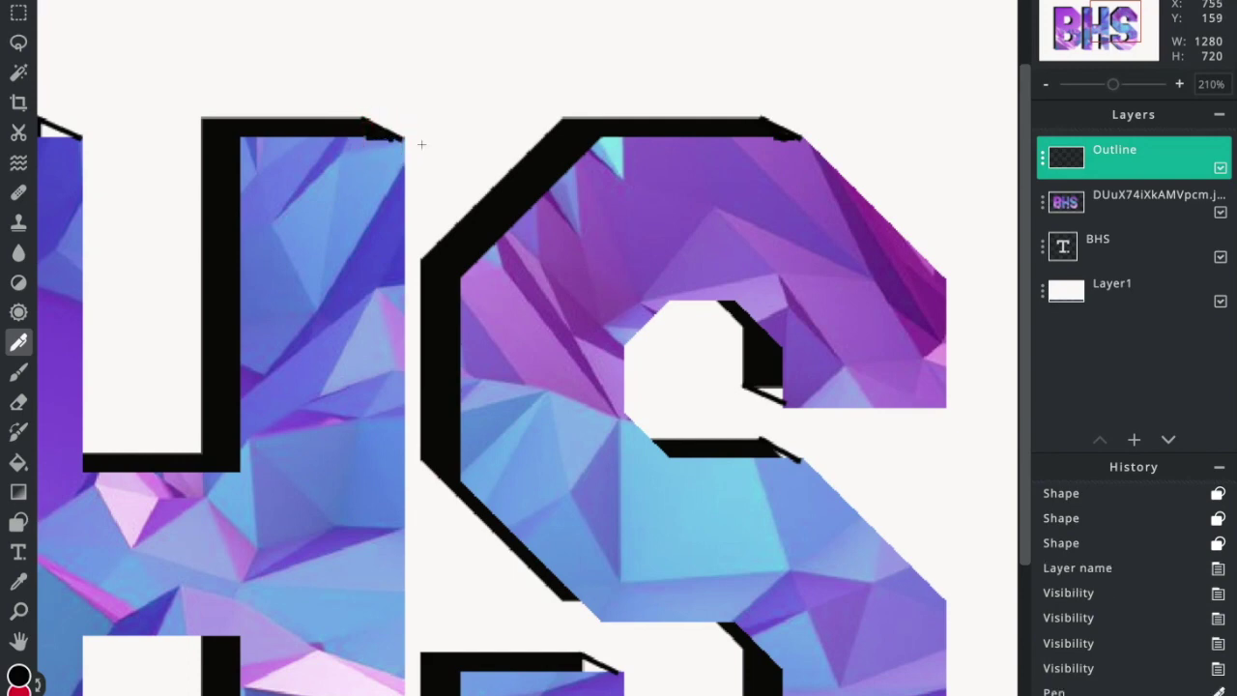
pyautogui.moveTo(259, 157); pyautogui.dragTo(569, 159)
pyautogui.moveTo(345, 131); pyautogui.dragTo(347, 122)
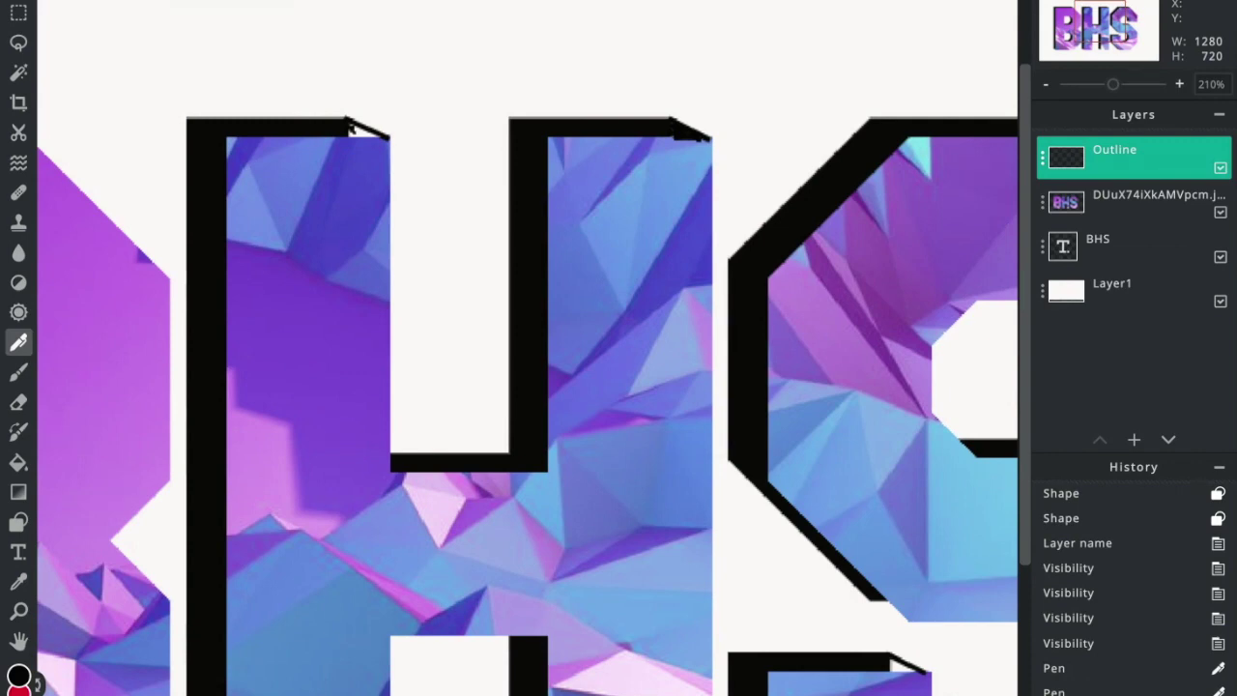
pyautogui.moveTo(356, 132)
pyautogui.mouseDown()
pyautogui.moveTo(378, 139)
pyautogui.moveTo(356, 130)
pyautogui.mouseUp()
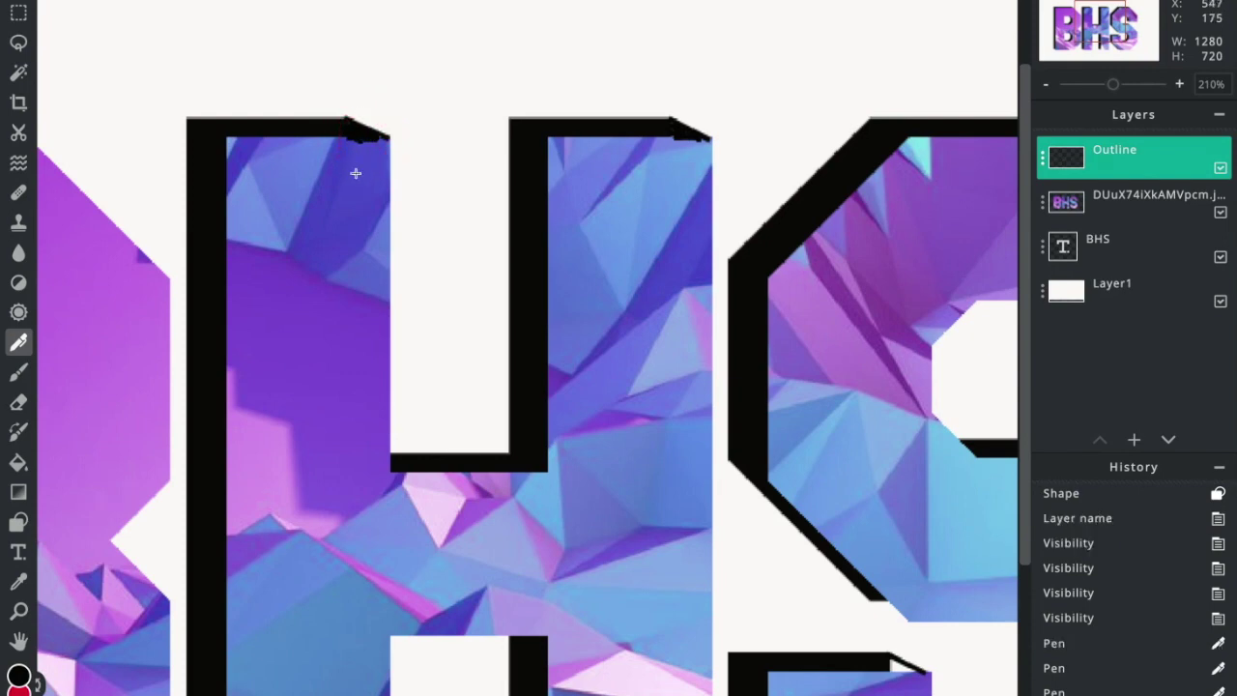
# Step: Fill the white gap inside the connecting line at the B's top-right corner with black pen strokes
pyautogui.moveTo(174, 184); pyautogui.dragTo(537, 180)
pyautogui.moveTo(400, 129); pyautogui.dragTo(401, 131)
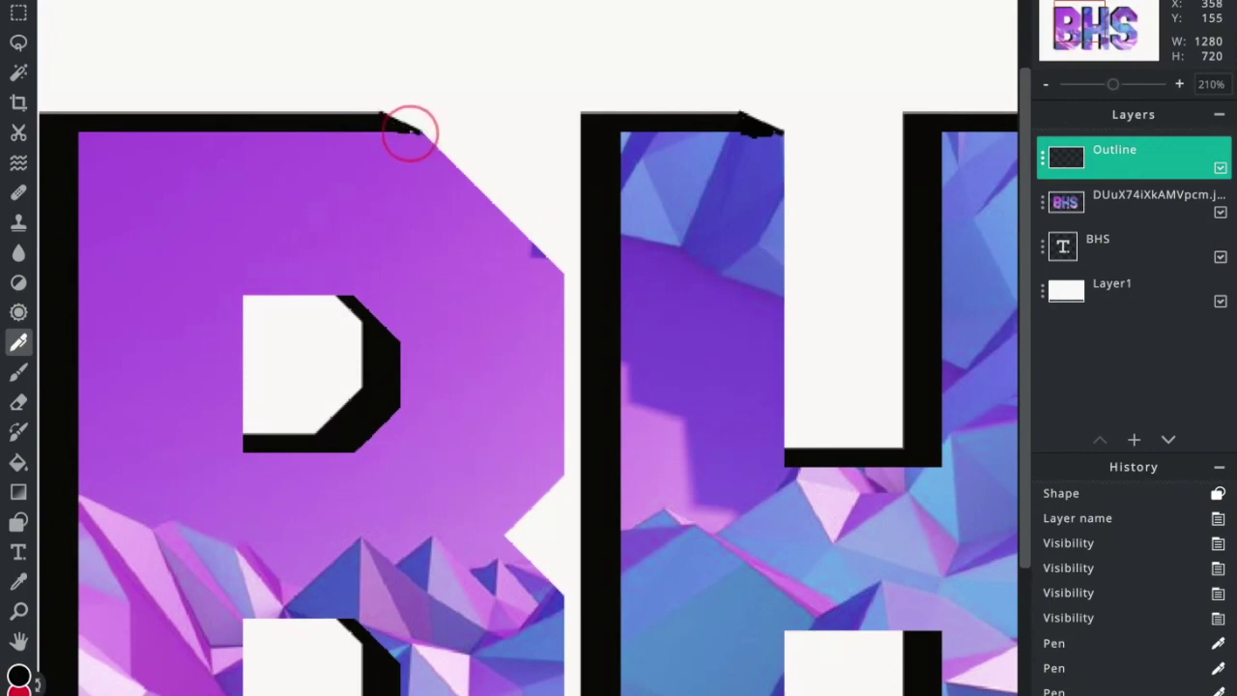
pyautogui.moveTo(410, 135); pyautogui.dragTo(404, 132)
pyautogui.scroll(-5, 244, 265)
pyautogui.hscroll(-3, 244, 265)
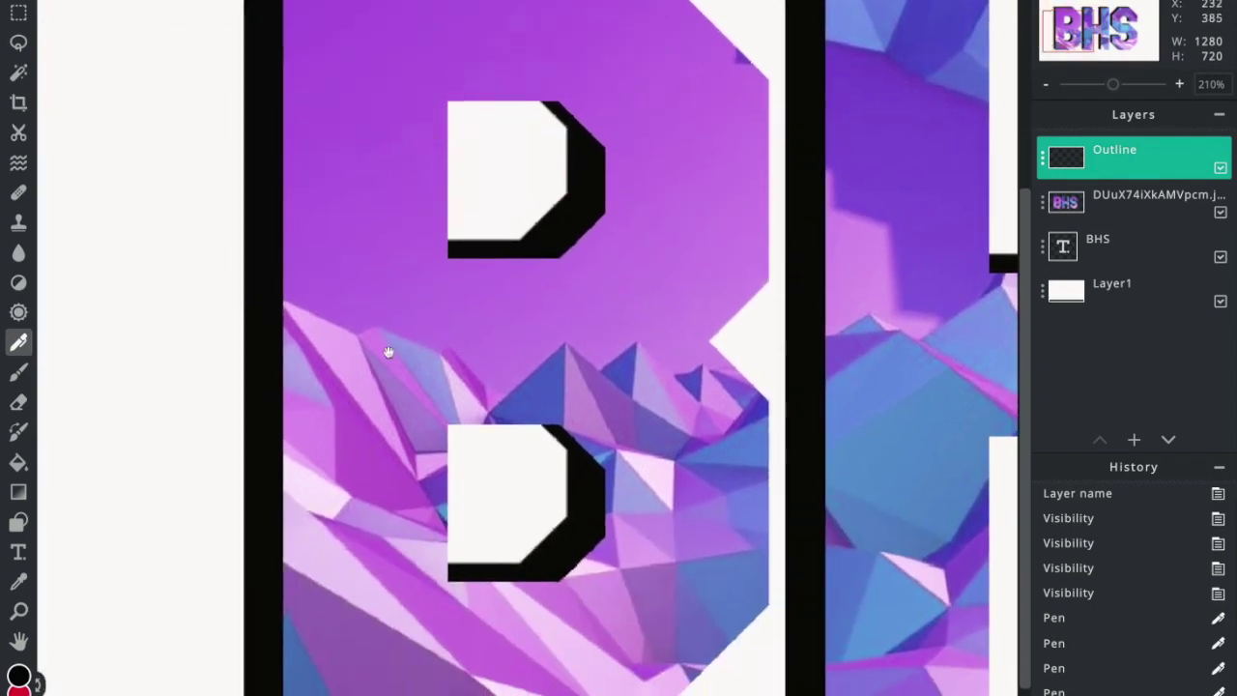
# Step: Fill the white gap at the B's bottom-left corner with black pen strokes and redraw the straight connecting line along it
pyautogui.hscroll(1, 312, 472)
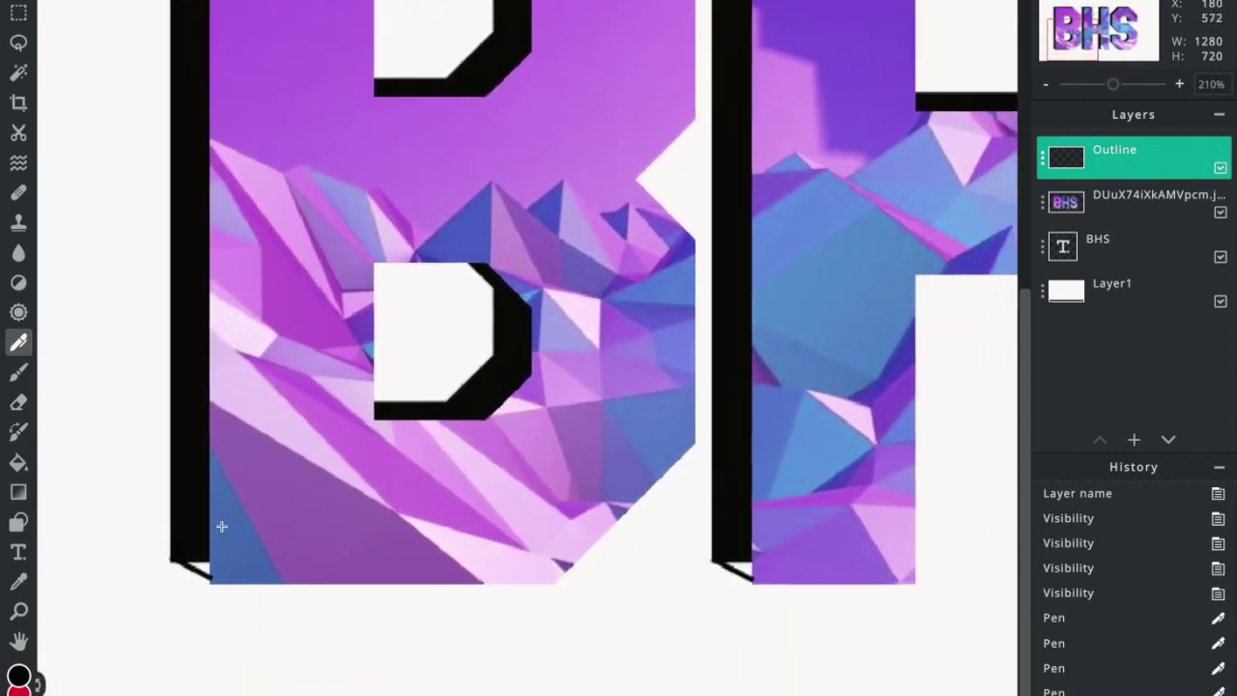
pyautogui.moveTo(194, 561); pyautogui.dragTo(215, 578)
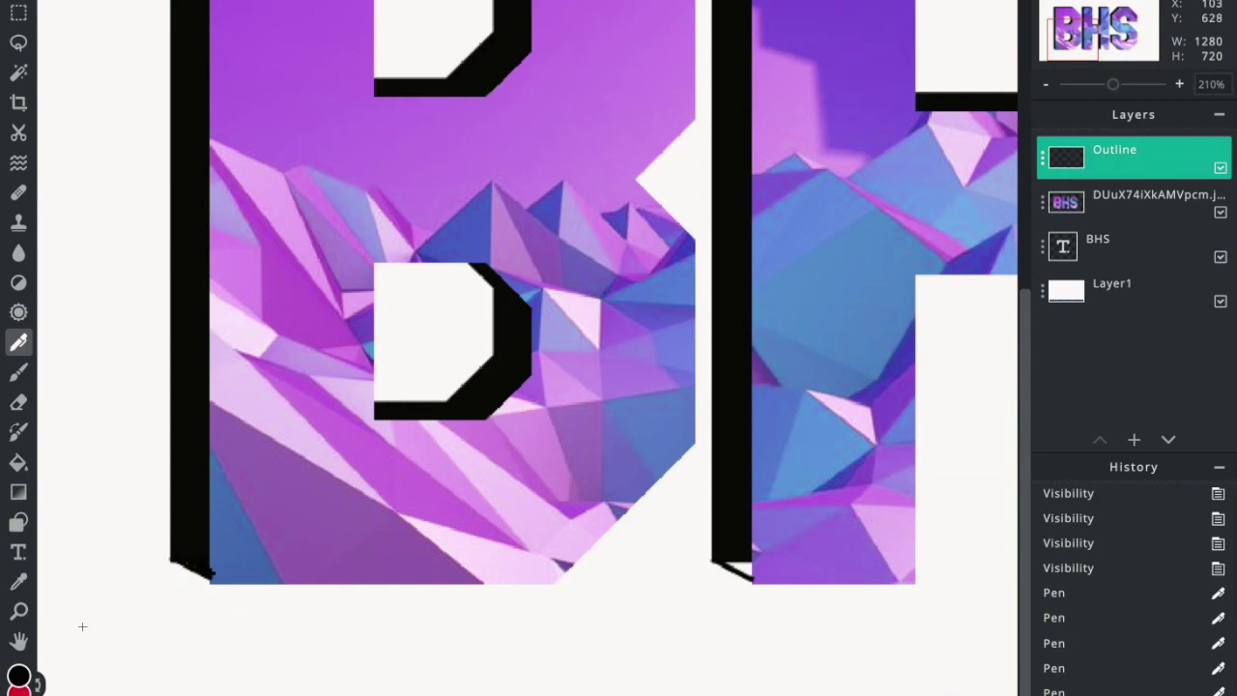
pyautogui.click(21, 525)
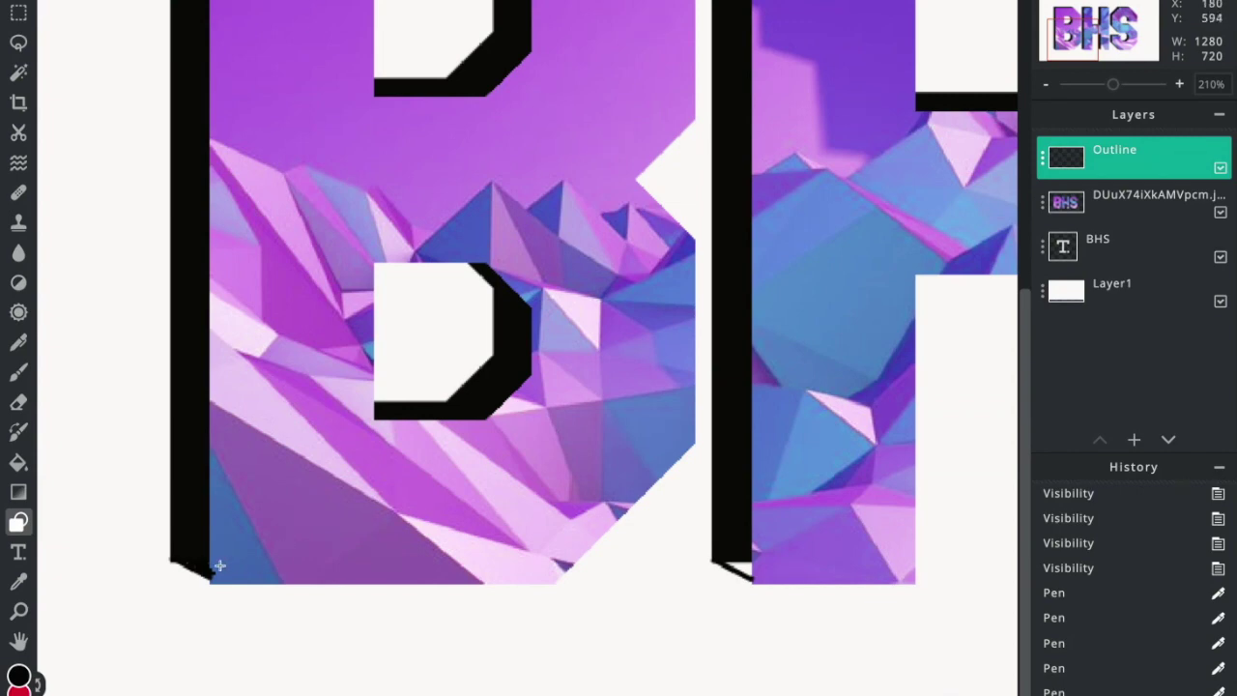
pyautogui.moveTo(172, 560); pyautogui.dragTo(214, 583)
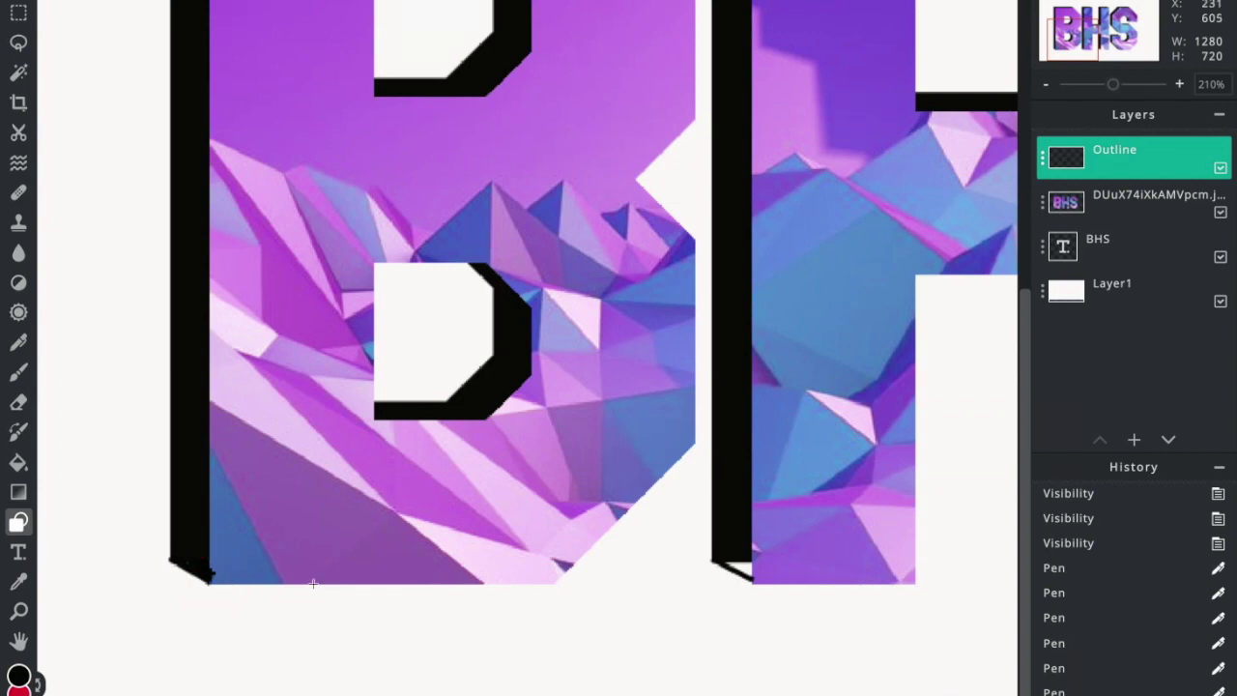
# Step: Erase the stray black pixels outside the B's bottom-left shadow corner with a hard round 15 px eraser
pyautogui.click(19, 403)
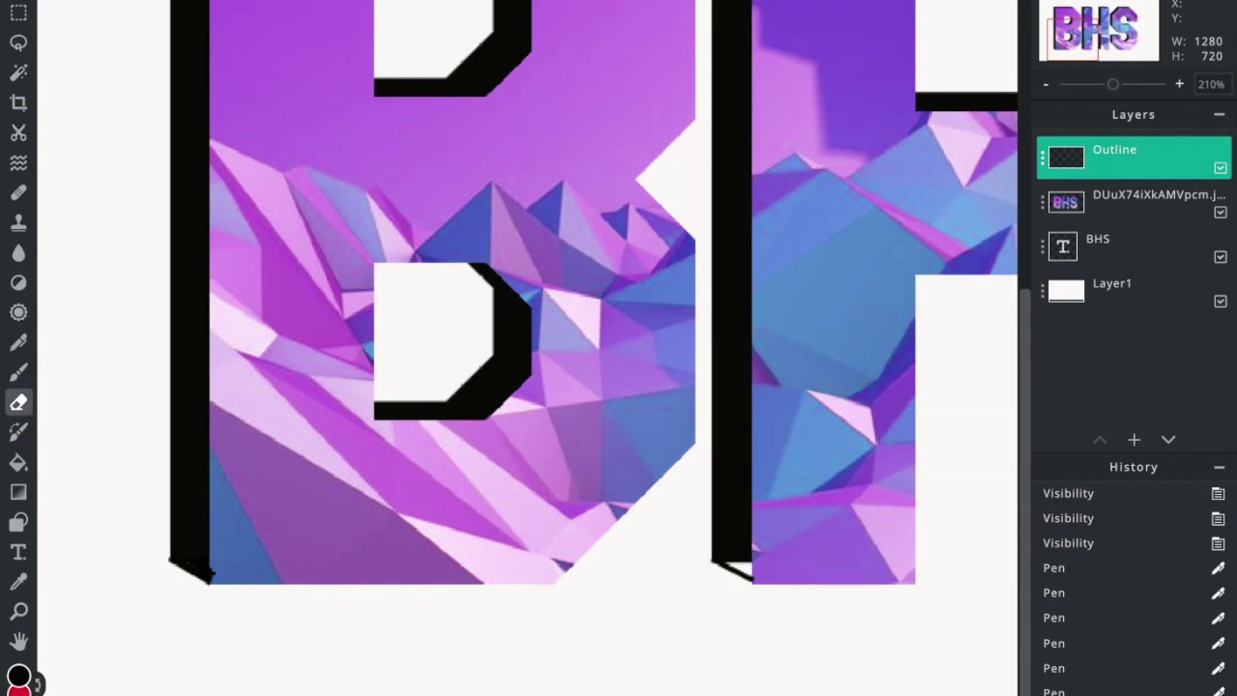
pyautogui.click(145, 2)
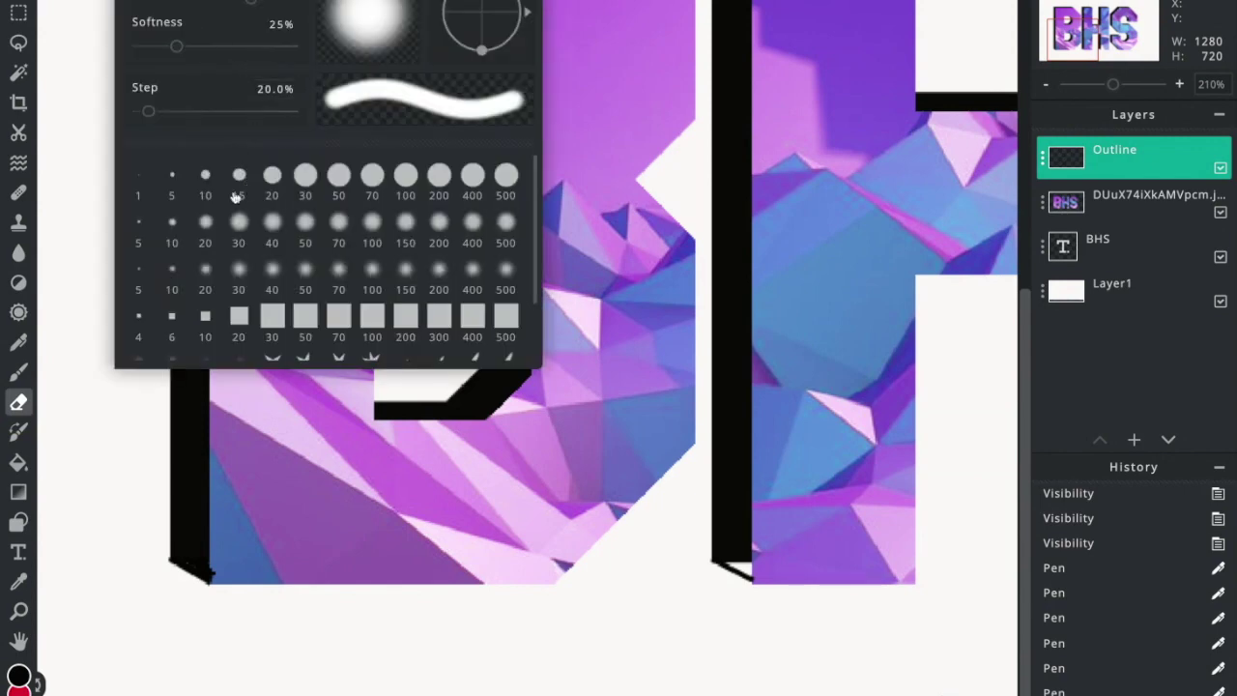
pyautogui.click(238, 178)
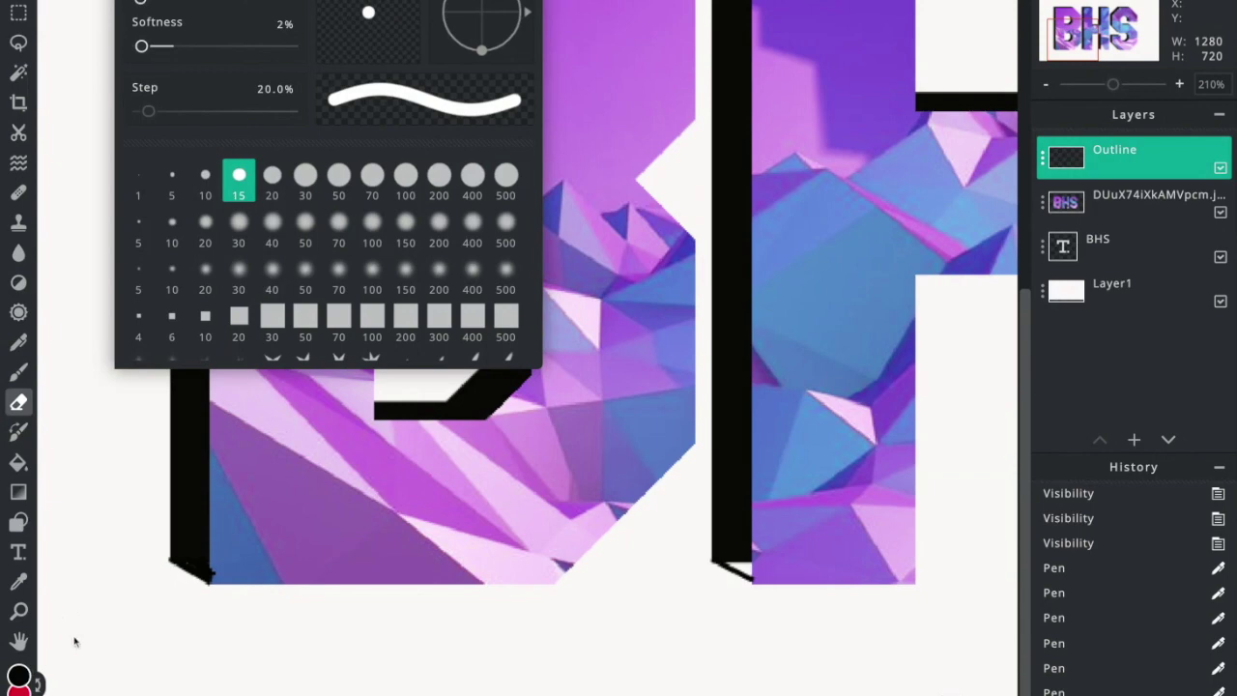
pyautogui.click(112, 598)
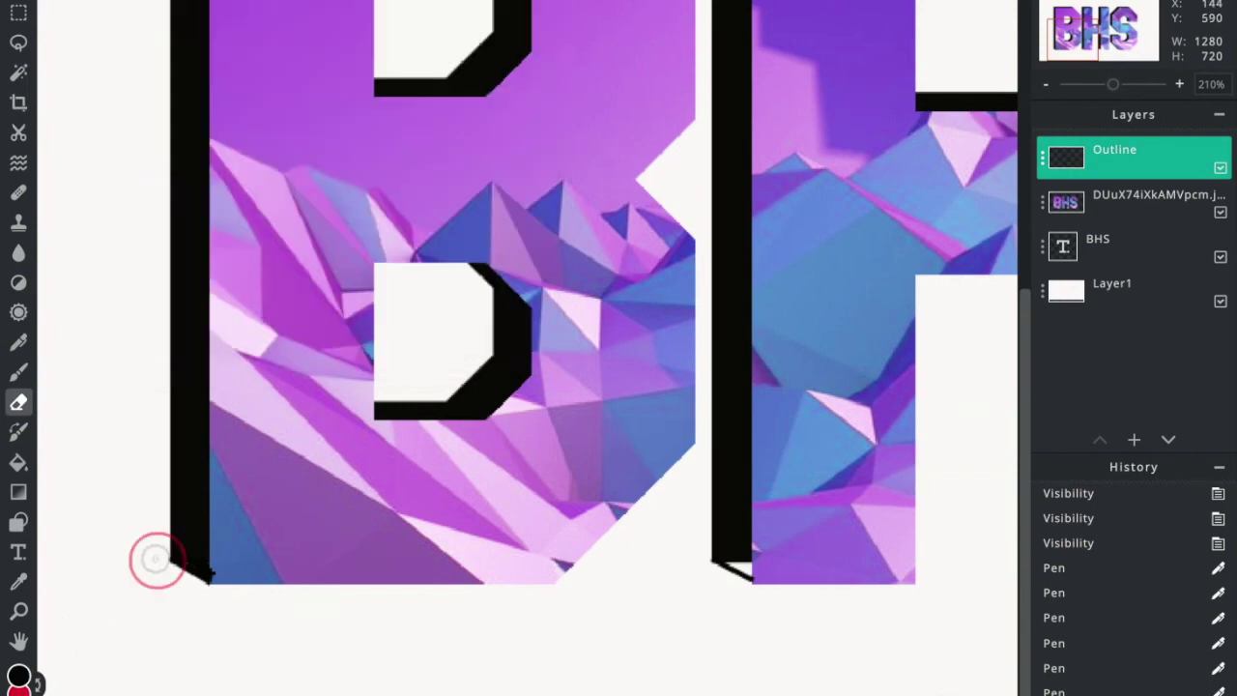
pyautogui.click(151, 561)
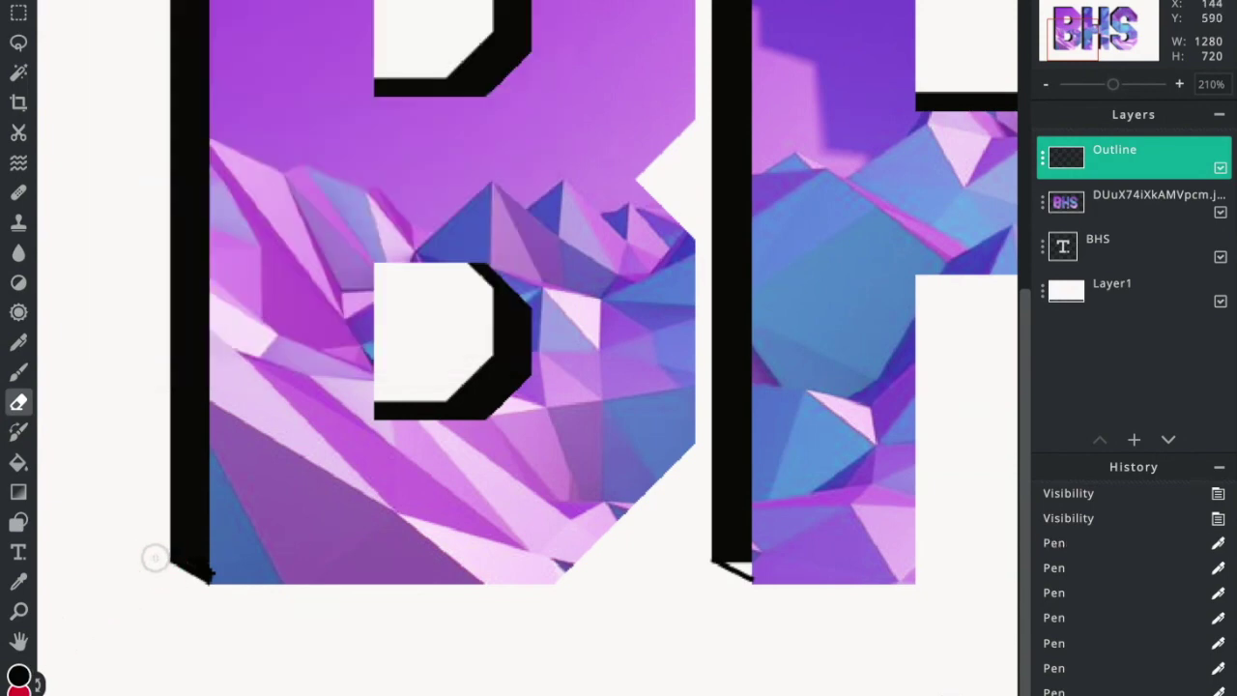
pyautogui.click(153, 563)
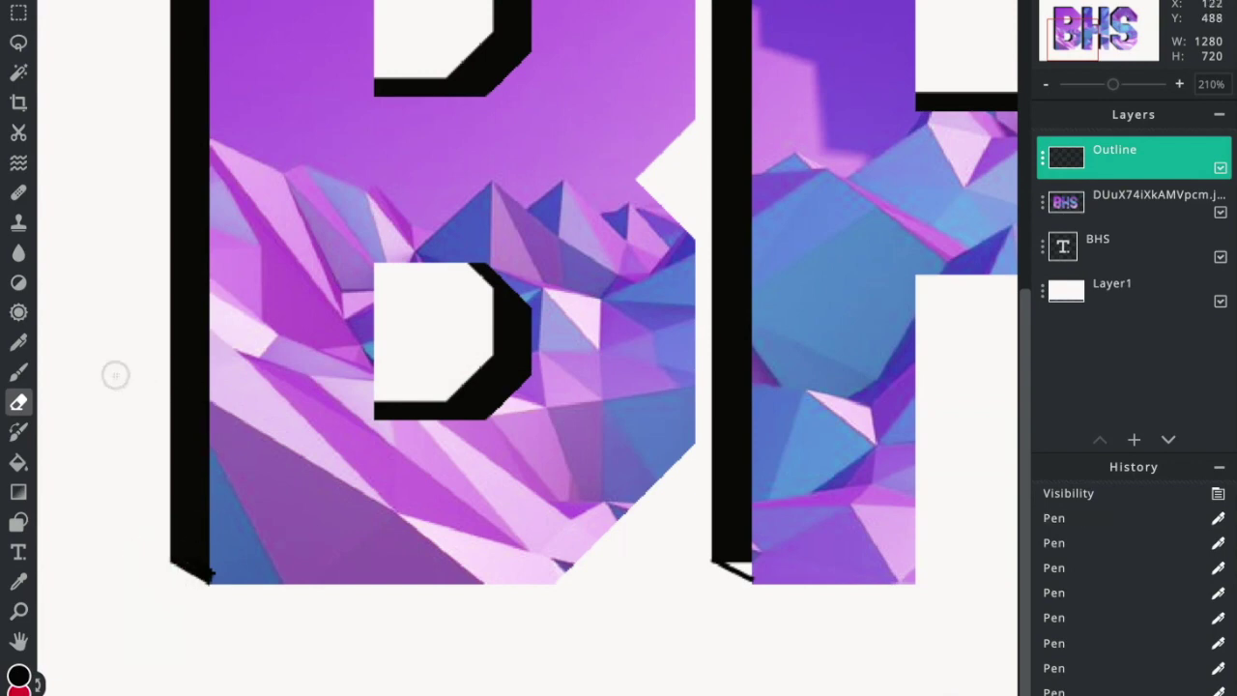
# Step: Fill the white gaps inside the connecting lines at the bottom-left corners of both H stems with black pen strokes
pyautogui.click(18, 346)
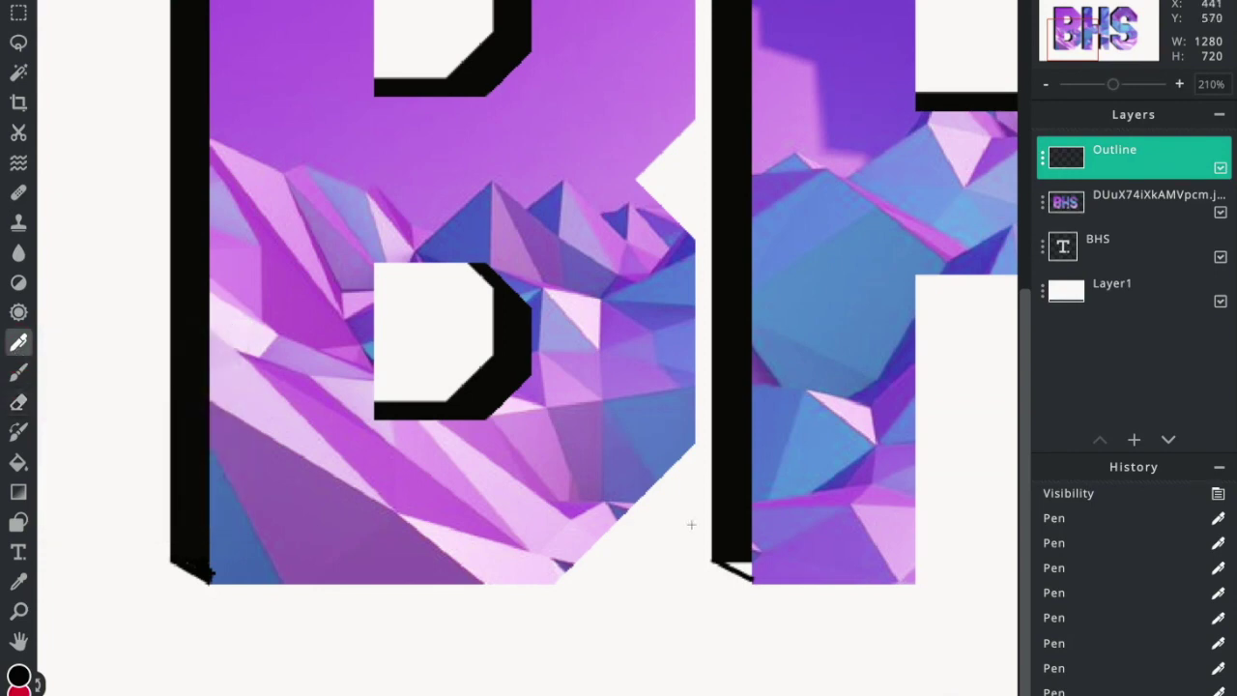
pyautogui.click(746, 567)
pyautogui.moveTo(747, 568)
pyautogui.mouseDown()
pyautogui.moveTo(725, 563)
pyautogui.moveTo(745, 568)
pyautogui.mouseUp()
pyautogui.moveTo(846, 464); pyautogui.dragTo(516, 428)
pyautogui.moveTo(831, 502); pyautogui.dragTo(737, 547)
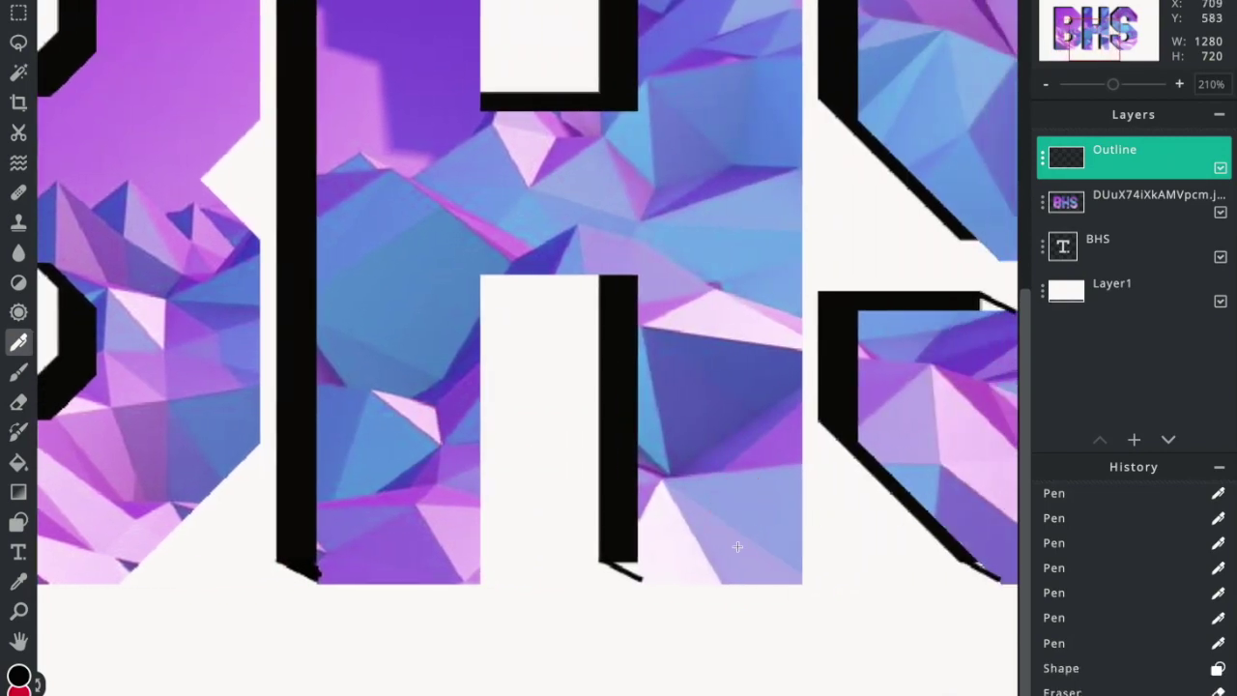
pyautogui.moveTo(640, 577)
pyautogui.mouseDown()
pyautogui.moveTo(616, 563)
pyautogui.moveTo(641, 580)
pyautogui.mouseUp()
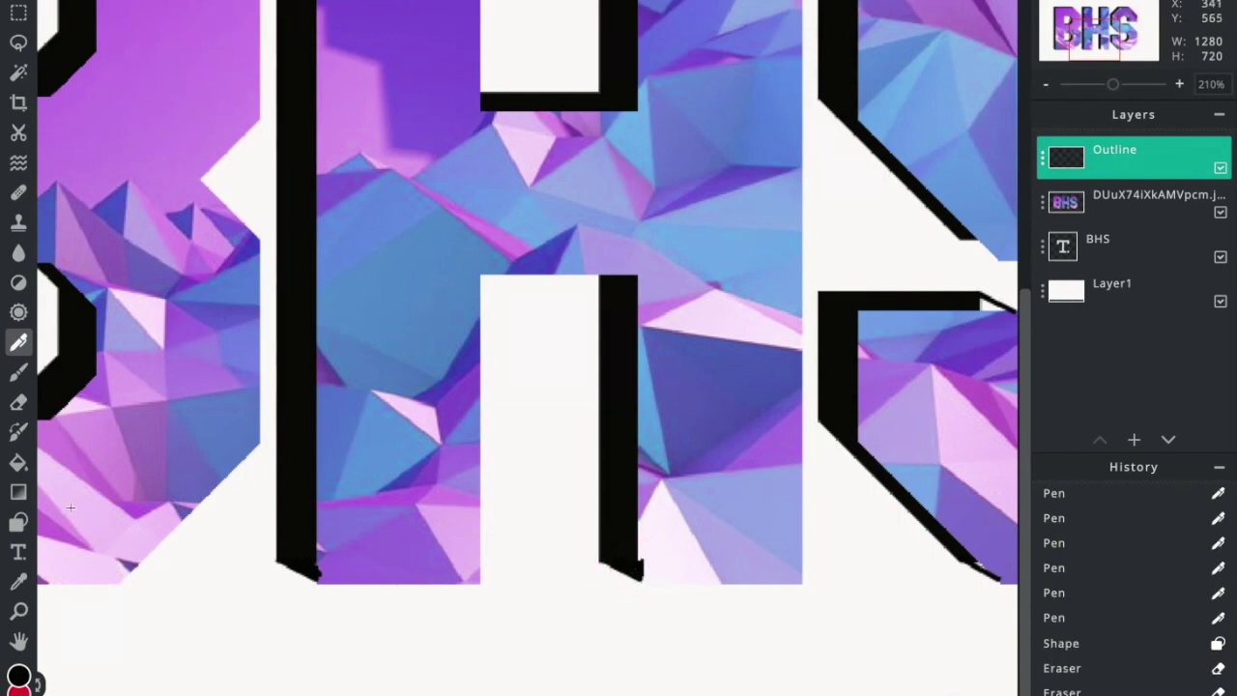
# Step: Redraw the connecting line at the bottom-left corner of the H's right stem and erase the stray black pixels around it
pyautogui.click(27, 522)
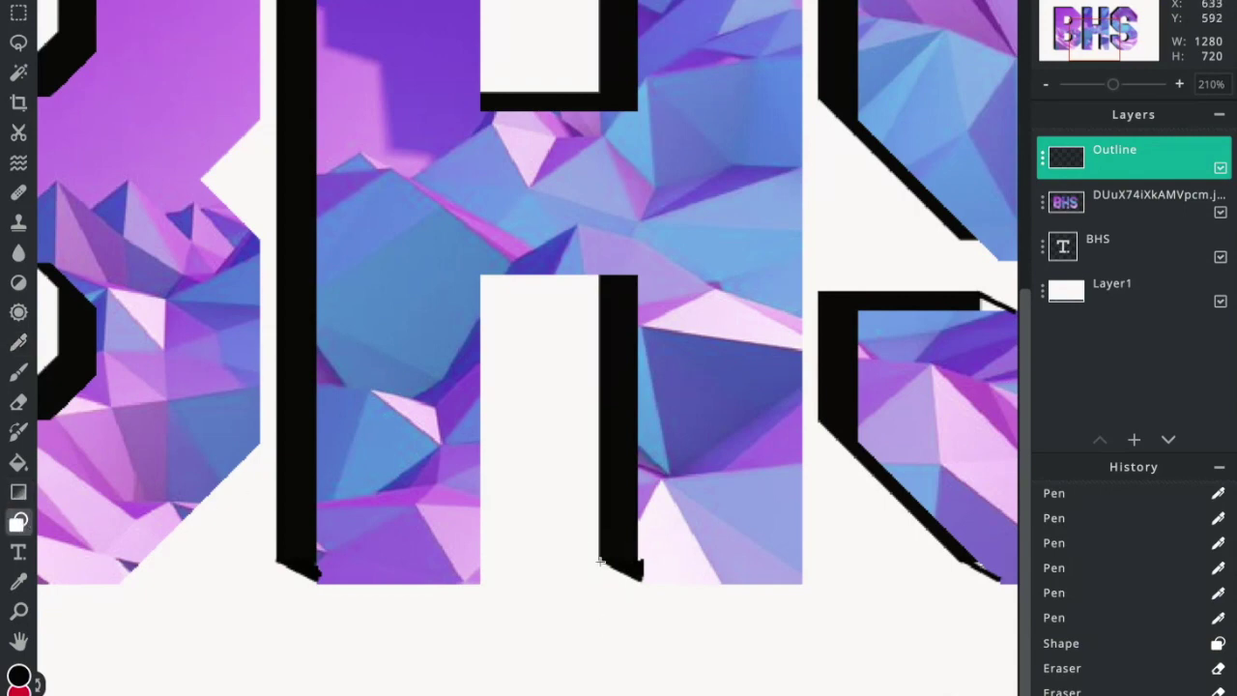
pyautogui.moveTo(600, 560); pyautogui.dragTo(644, 583)
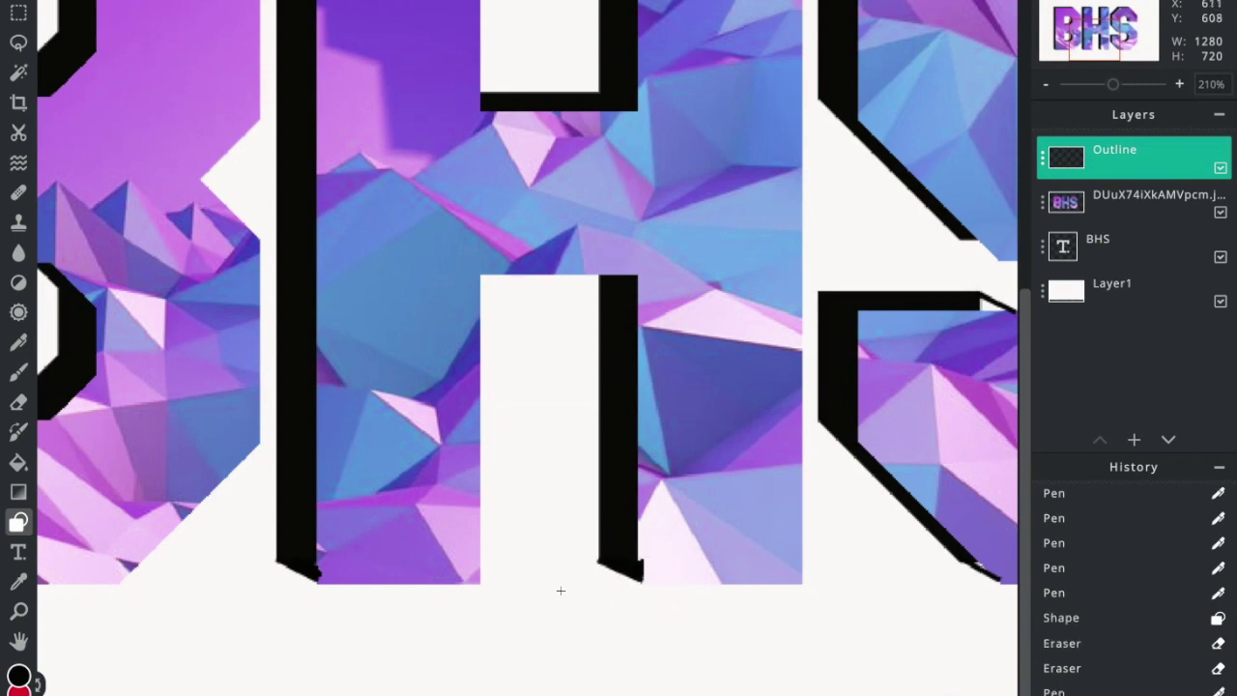
pyautogui.click(18, 402)
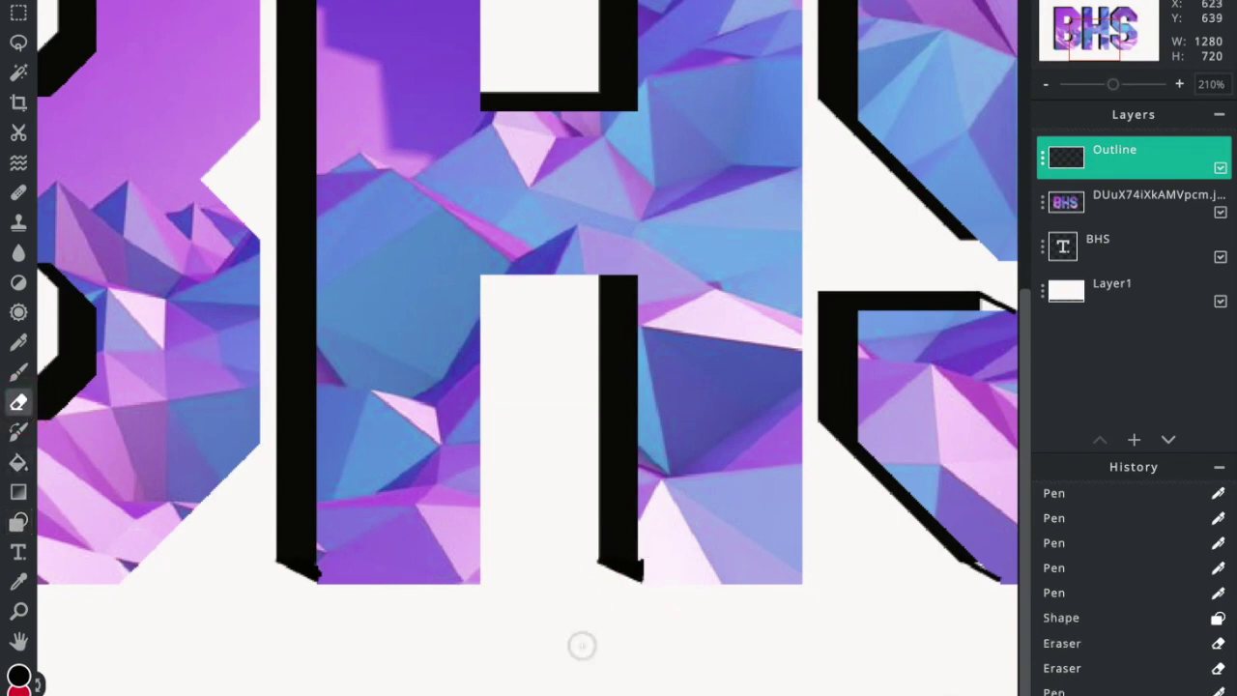
pyautogui.click(584, 560)
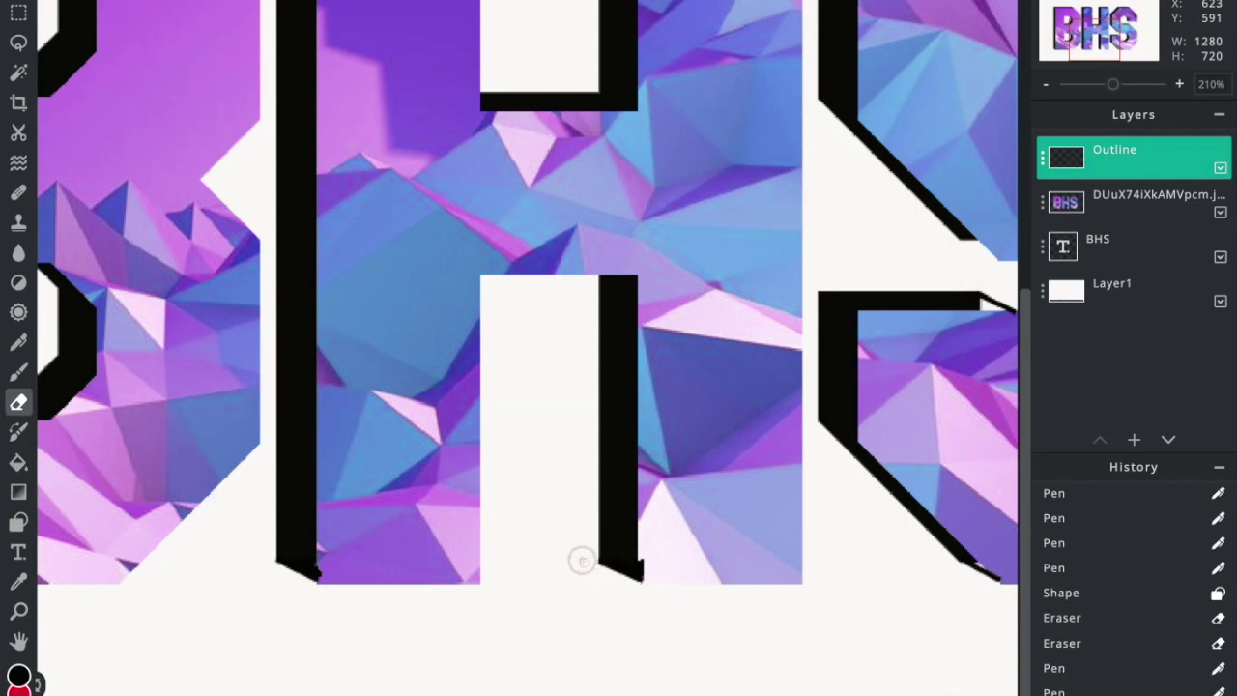
pyautogui.click(583, 560)
pyautogui.click(583, 562)
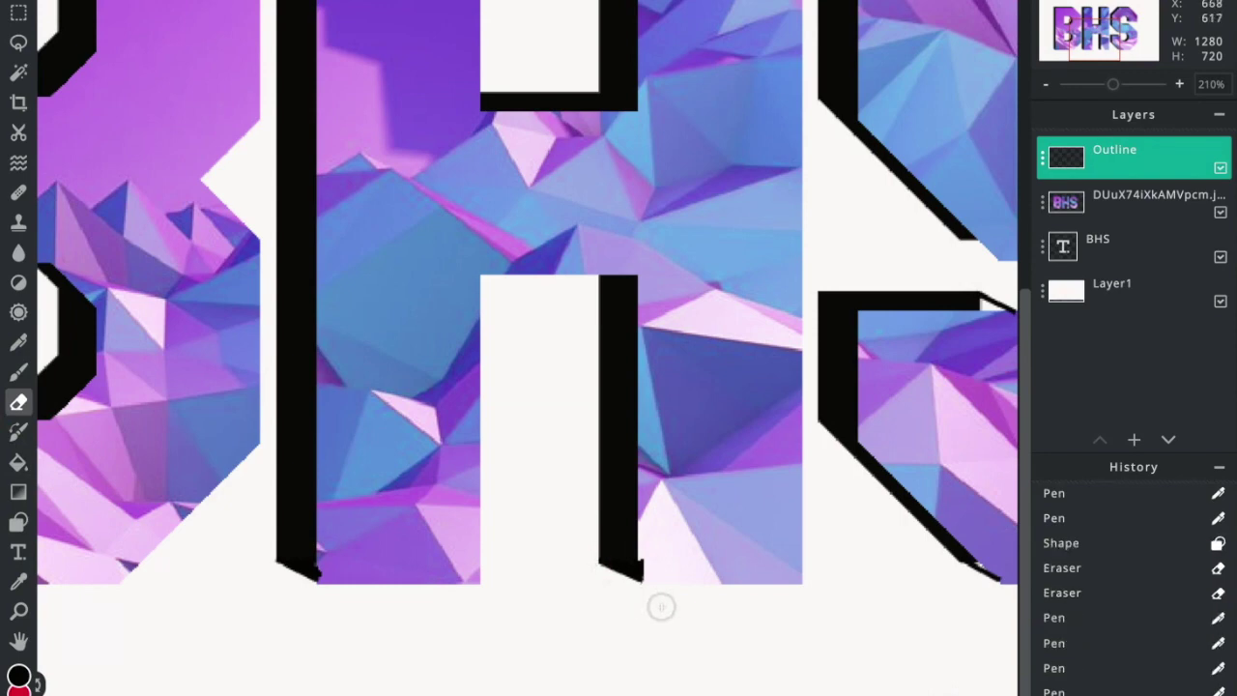
pyautogui.click(638, 596)
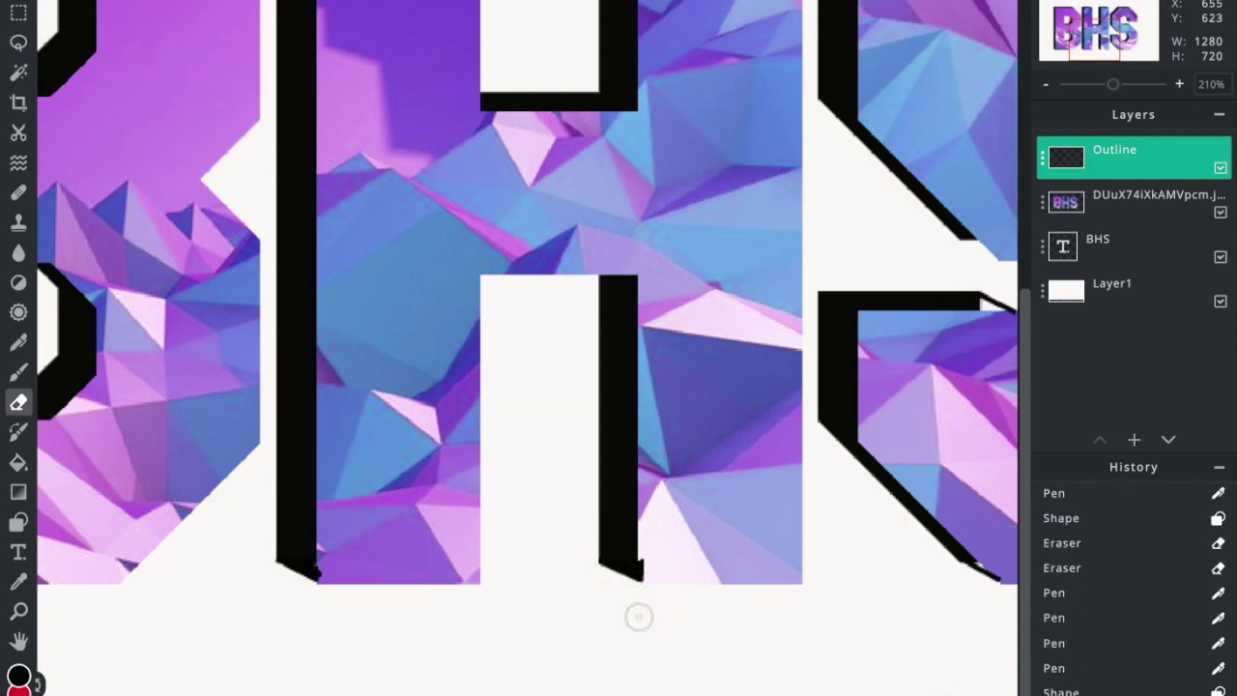
# Step: Fill the white gap at the S's bottom-left corner with black pen strokes and redraw the straight connecting line beneath it
pyautogui.hscroll(1, 893, 550)
pyautogui.moveTo(893, 550); pyautogui.dragTo(550, 499)
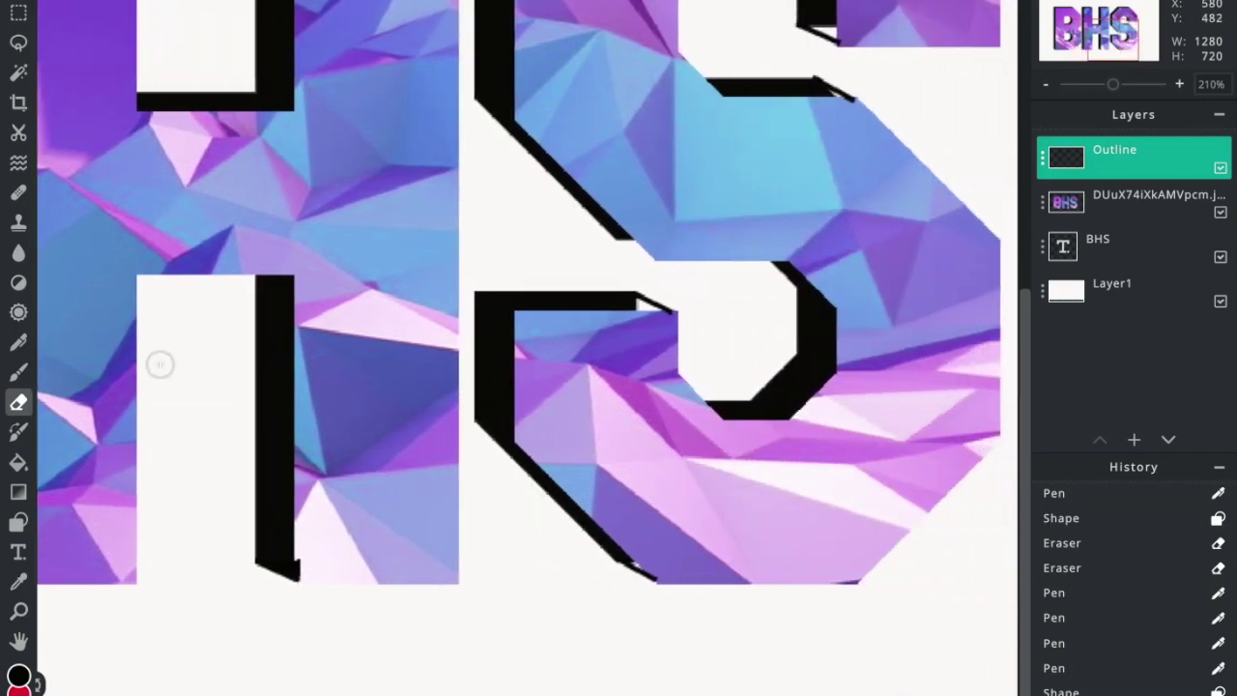
pyautogui.click(17, 342)
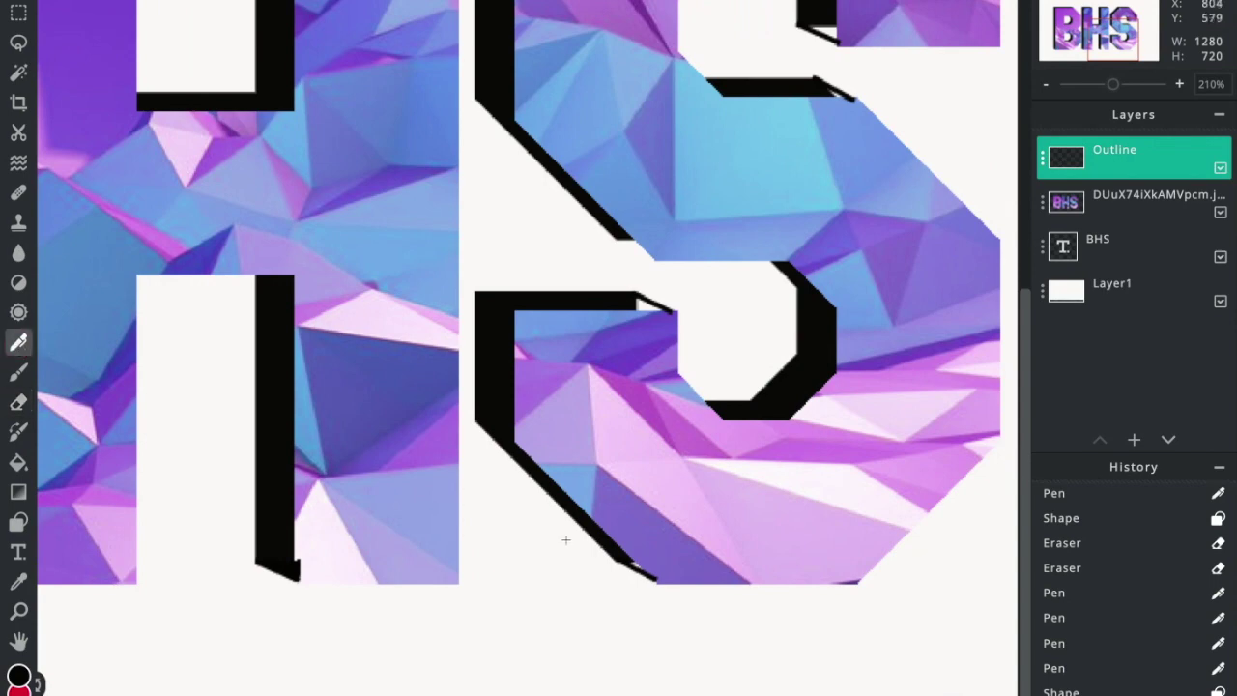
pyautogui.moveTo(634, 559); pyautogui.dragTo(625, 576)
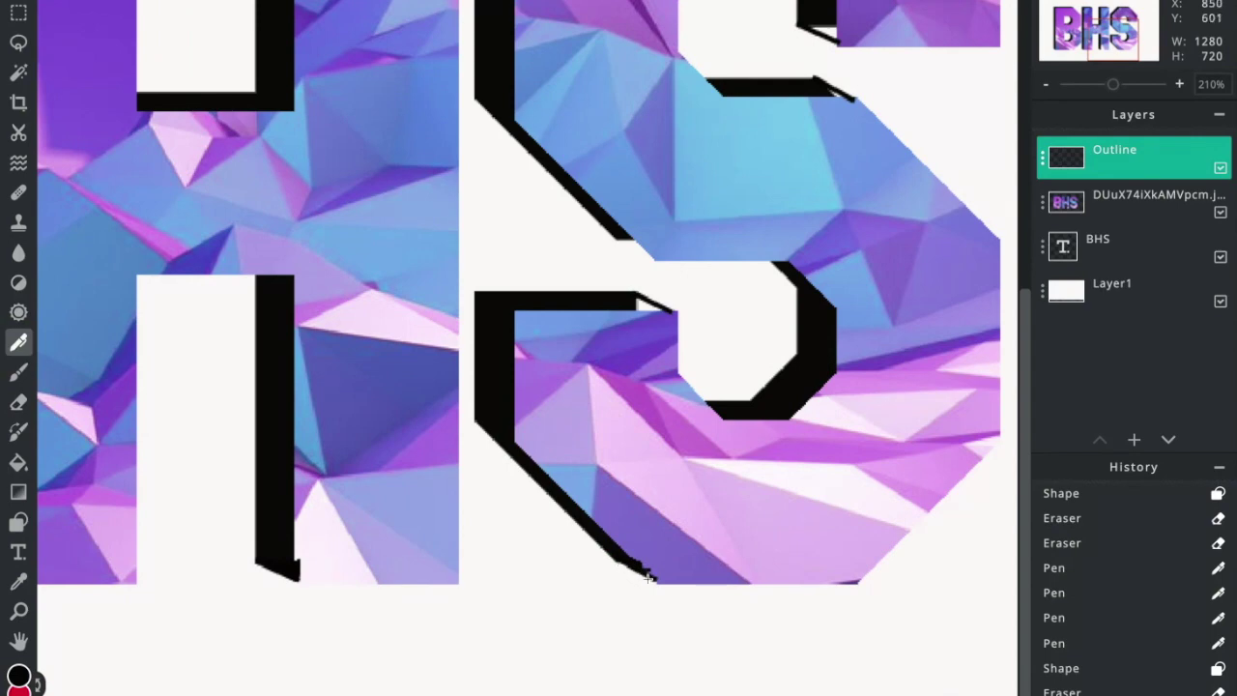
pyautogui.click(18, 522)
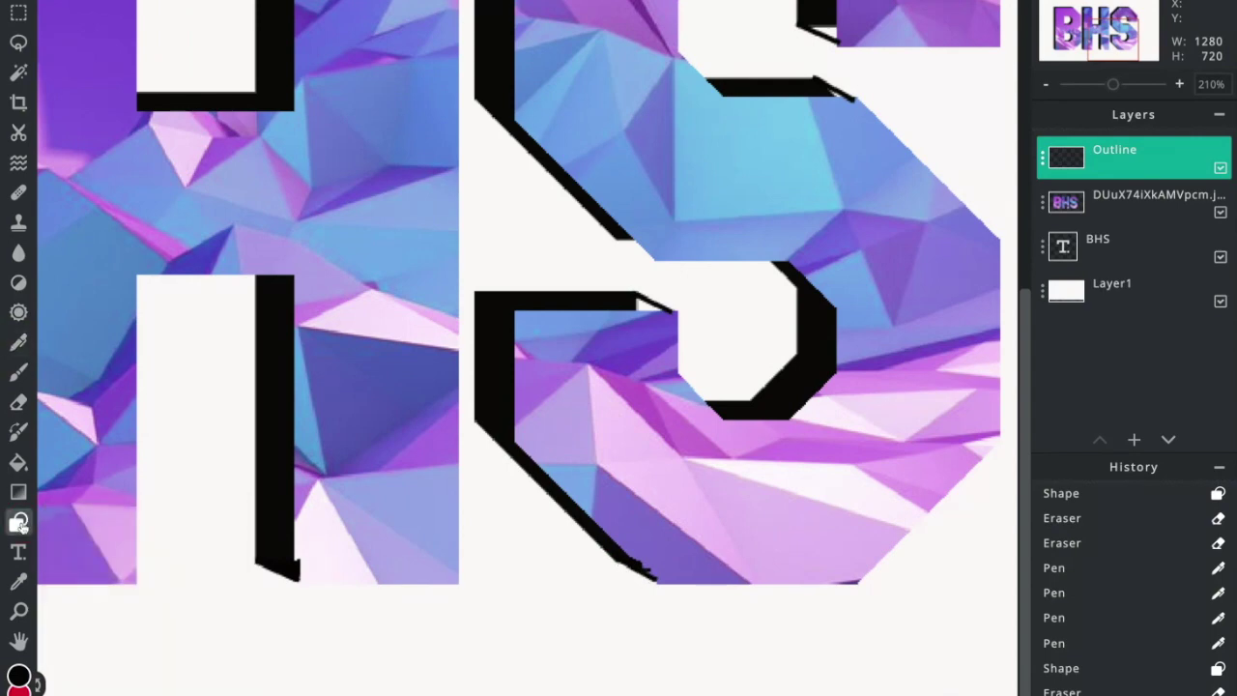
pyautogui.scroll(5, 522, 384)
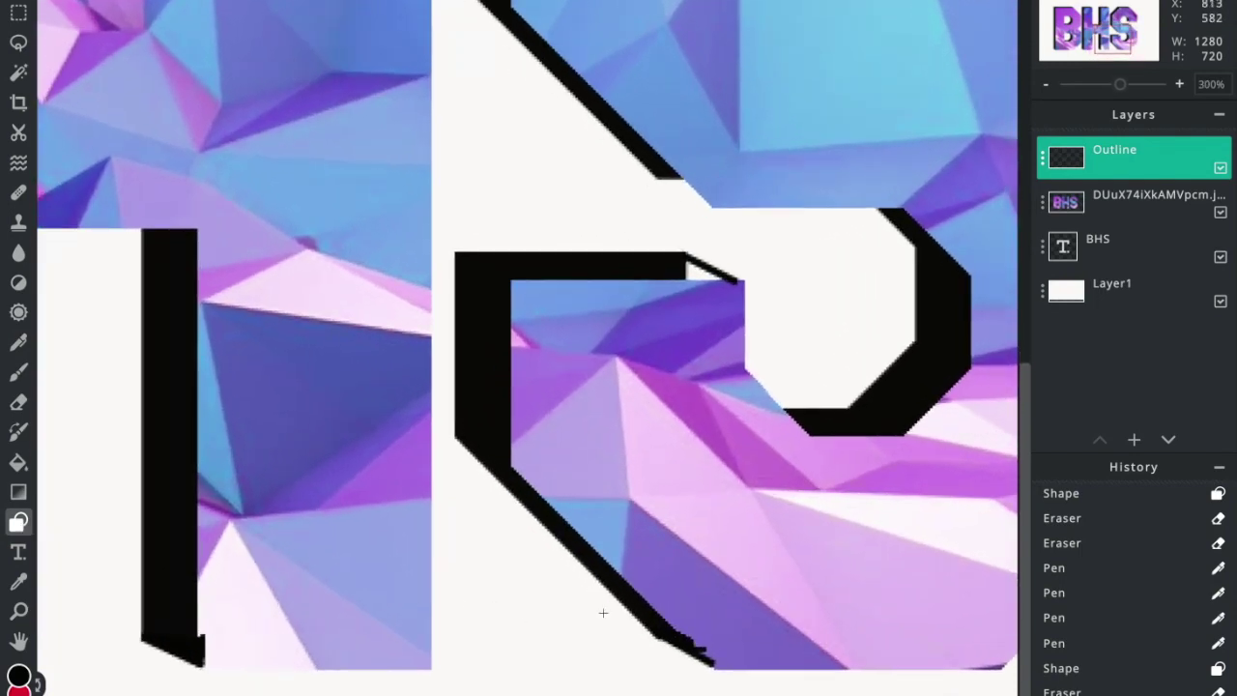
pyautogui.moveTo(619, 574); pyautogui.dragTo(552, 409)
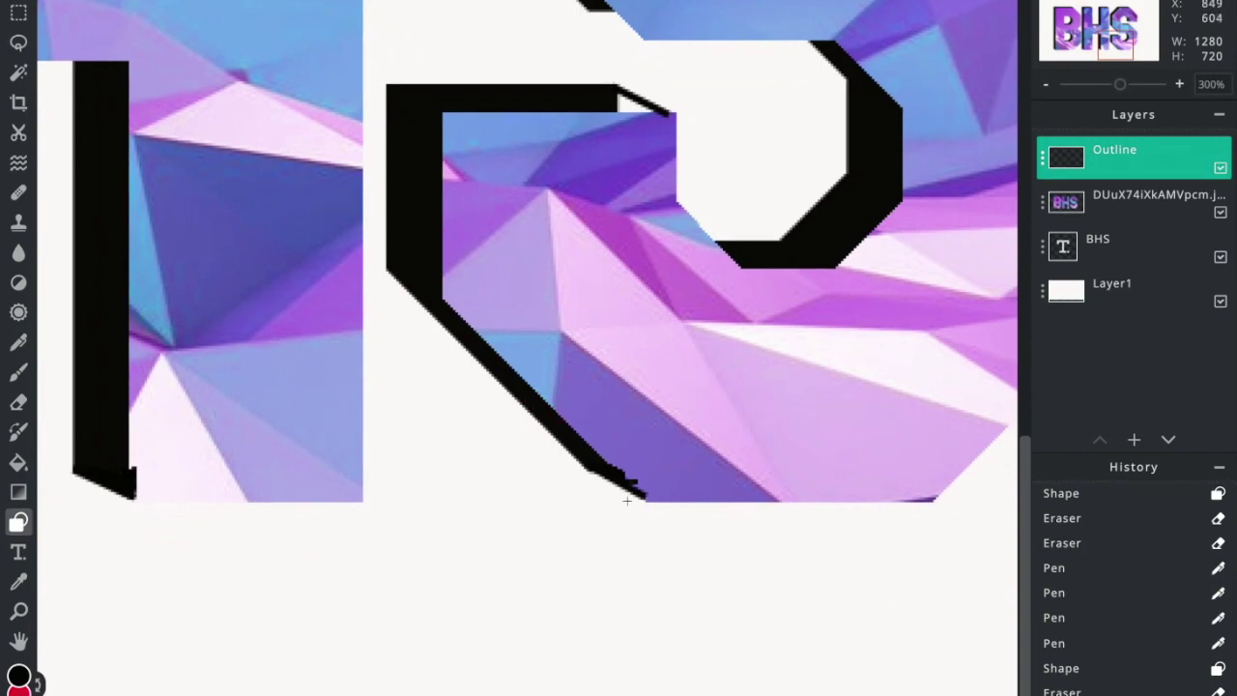
pyautogui.moveTo(589, 470); pyautogui.dragTo(680, 517)
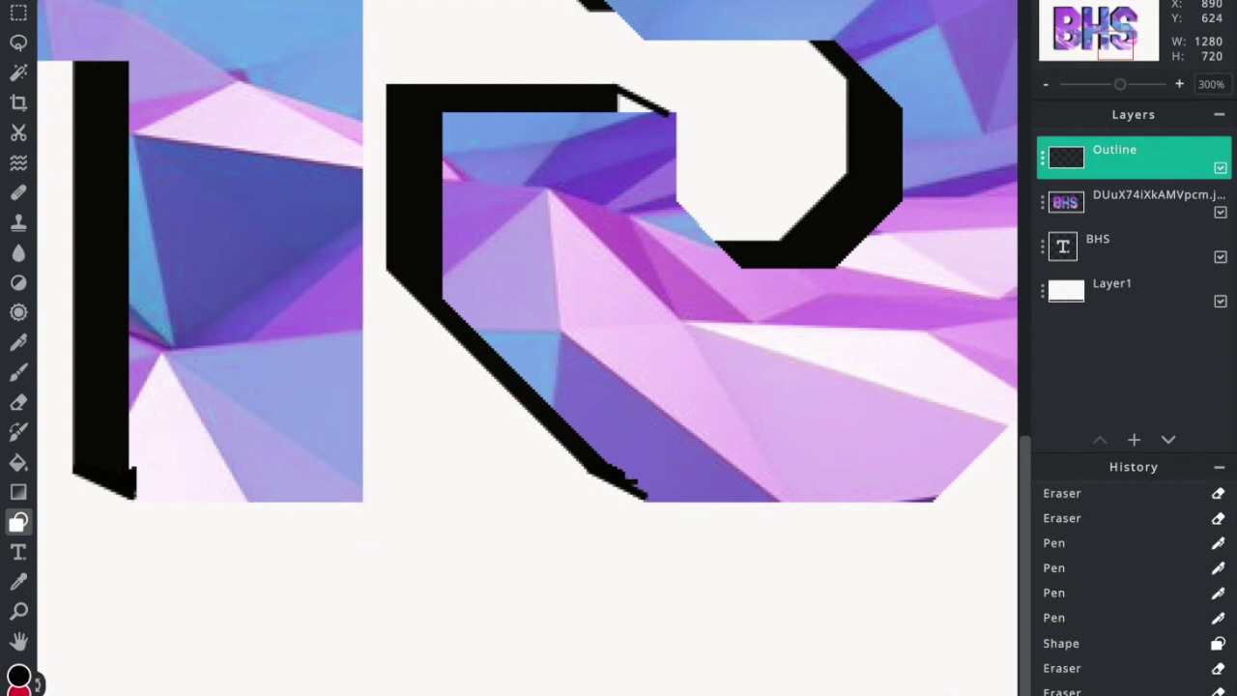
# Step: Fill the white gap at the right end of the shadow above the S's middle stroke with black pen strokes
pyautogui.scroll(-4, 528, 290)
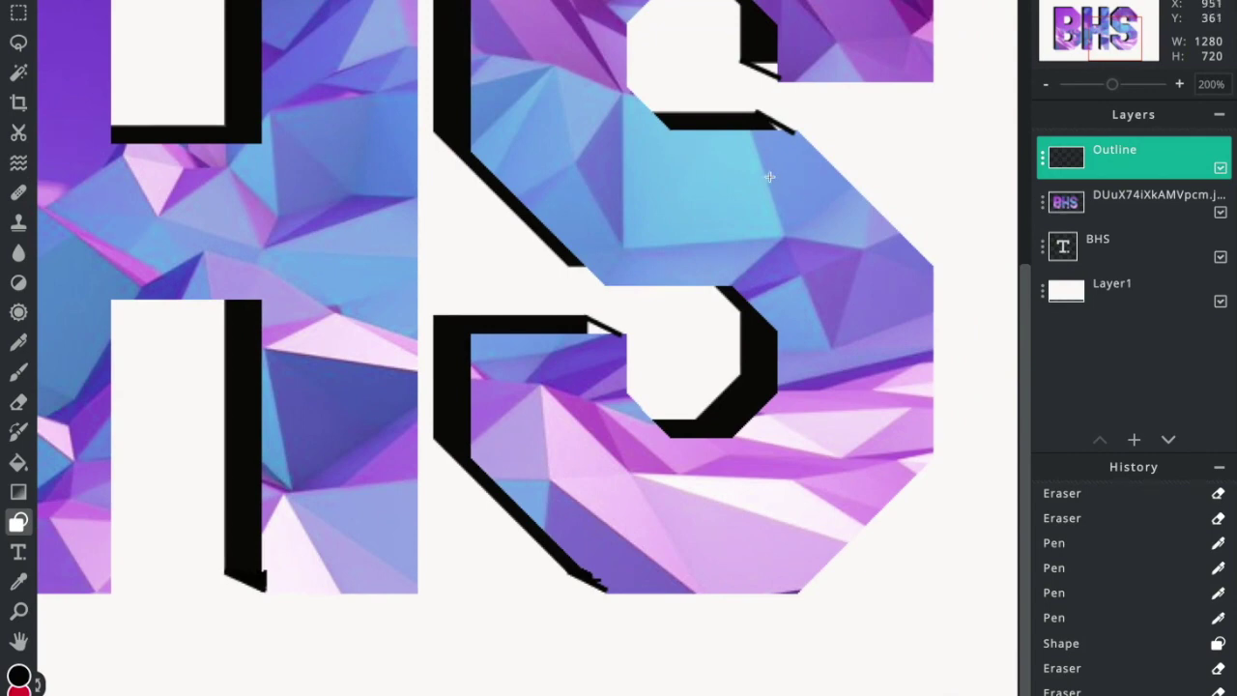
pyautogui.scroll(3, 769, 177)
pyautogui.hscroll(1, 769, 177)
pyautogui.scroll(4, 769, 174)
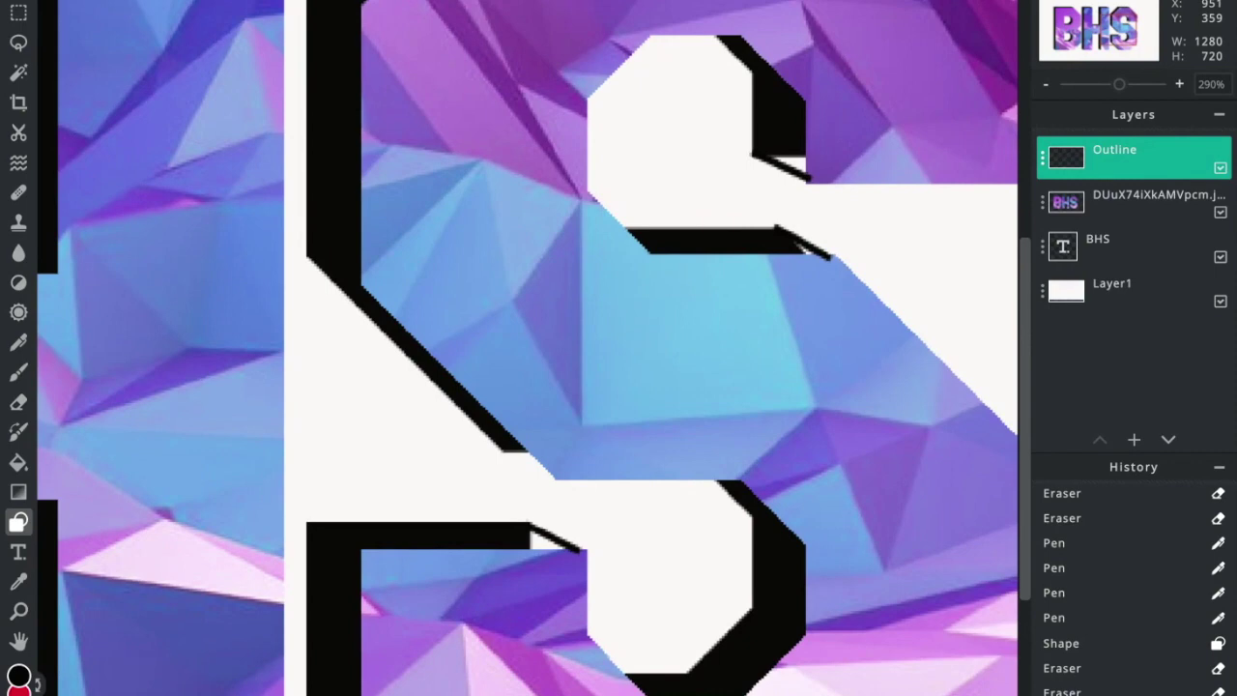
pyautogui.moveTo(750, 280); pyautogui.dragTo(555, 367)
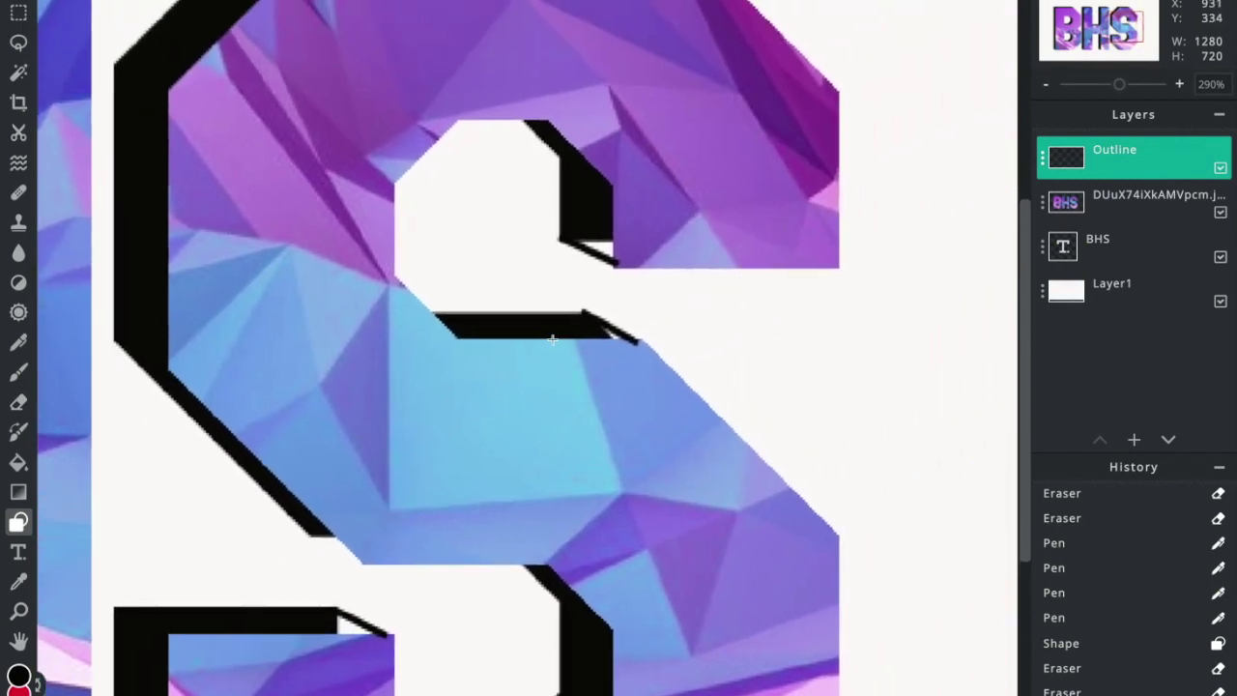
pyautogui.click(18, 342)
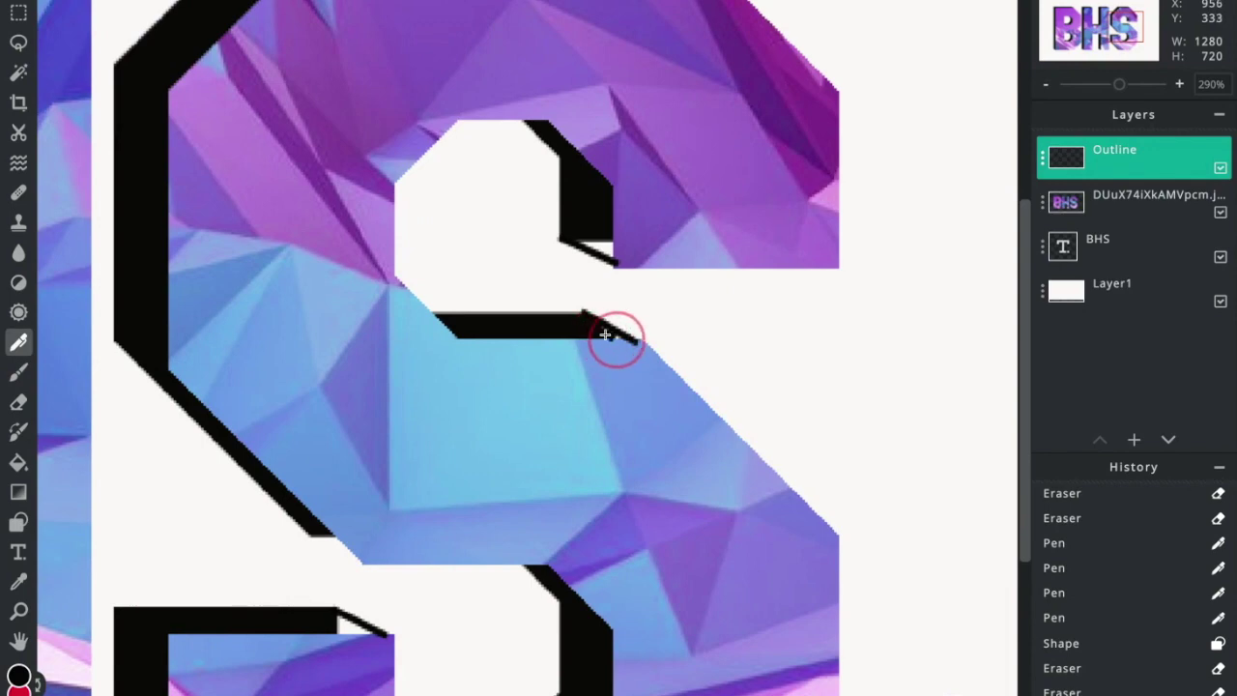
pyautogui.moveTo(612, 341)
pyautogui.mouseDown()
pyautogui.moveTo(593, 331)
pyautogui.moveTo(605, 337)
pyautogui.mouseUp()
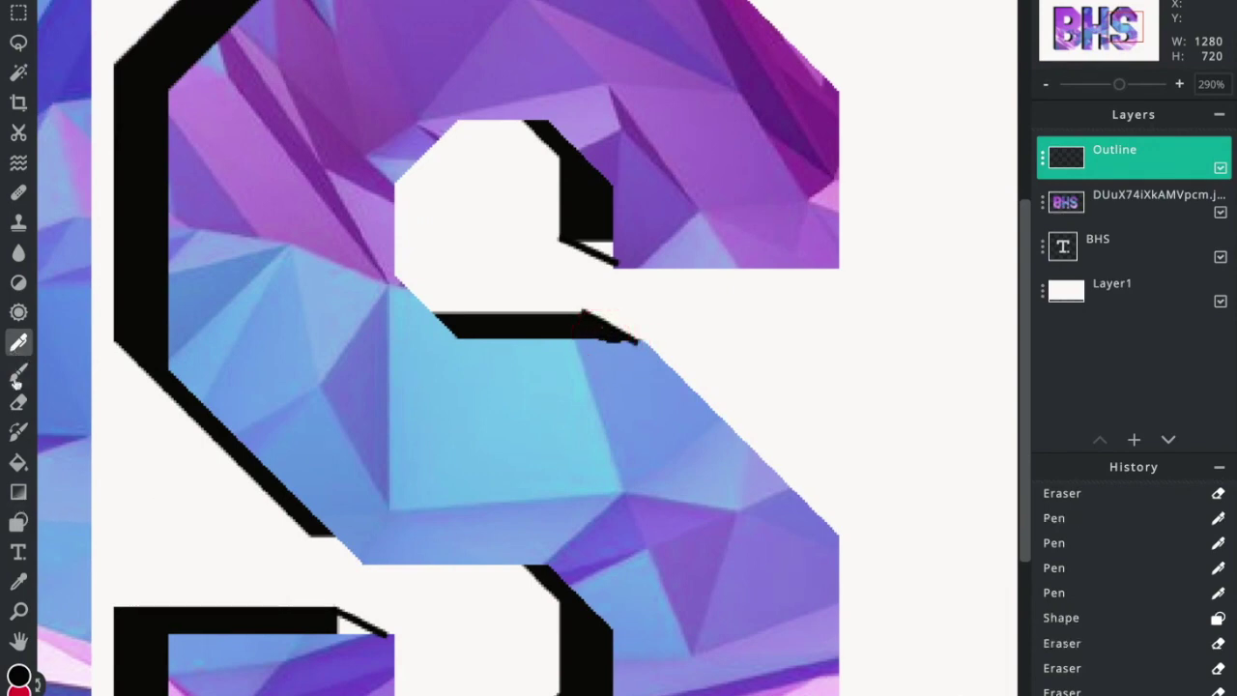
# Step: Erase the stray black pixels at the connecting line above the S's middle stroke and beside the upper hook's shadow corner
pyautogui.click(18, 402)
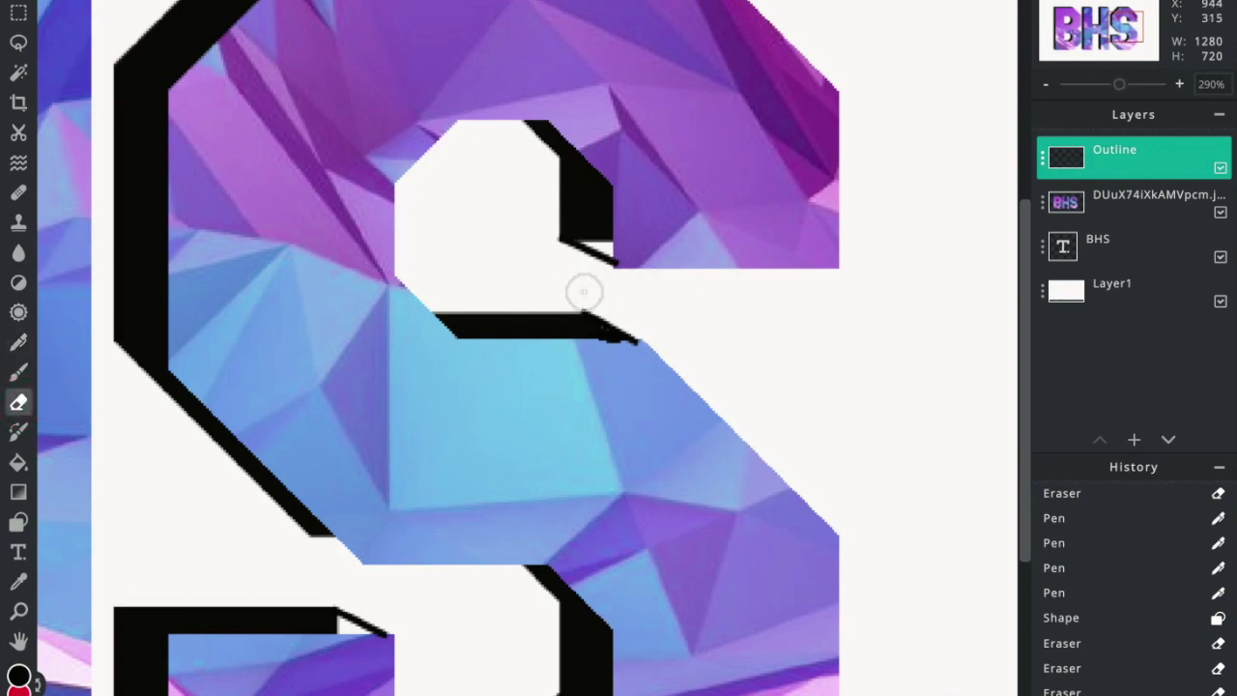
pyautogui.click(585, 292)
pyautogui.click(583, 291)
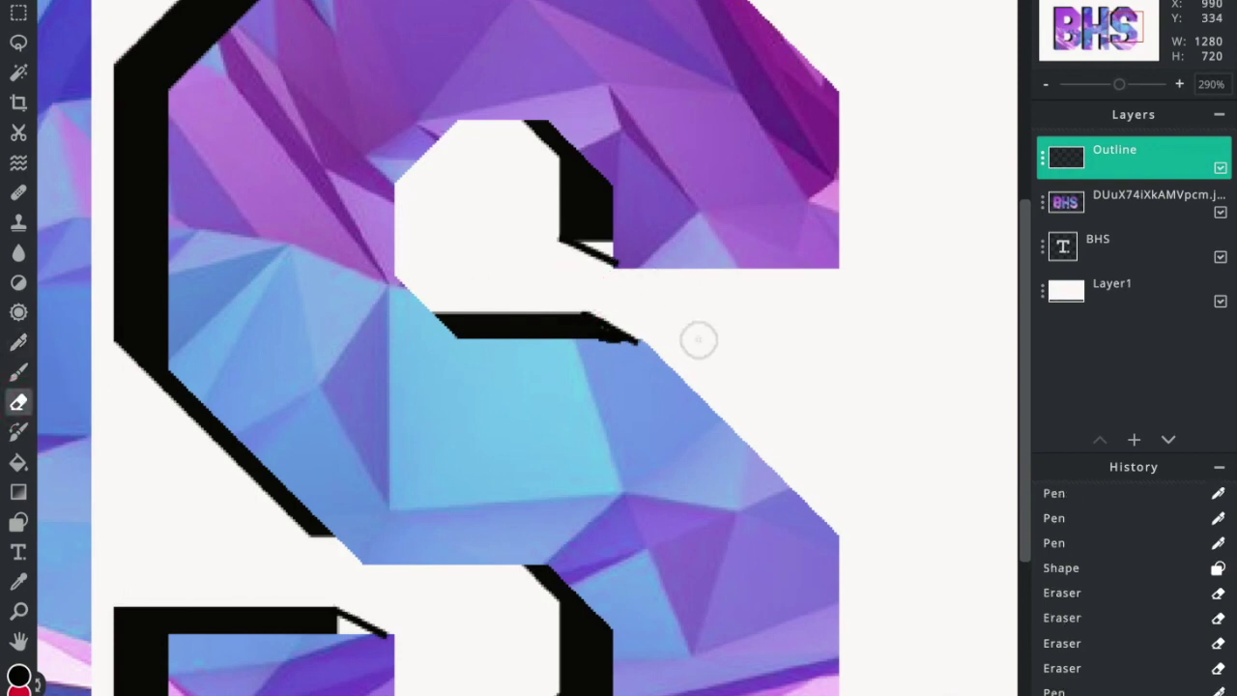
pyautogui.click(539, 240)
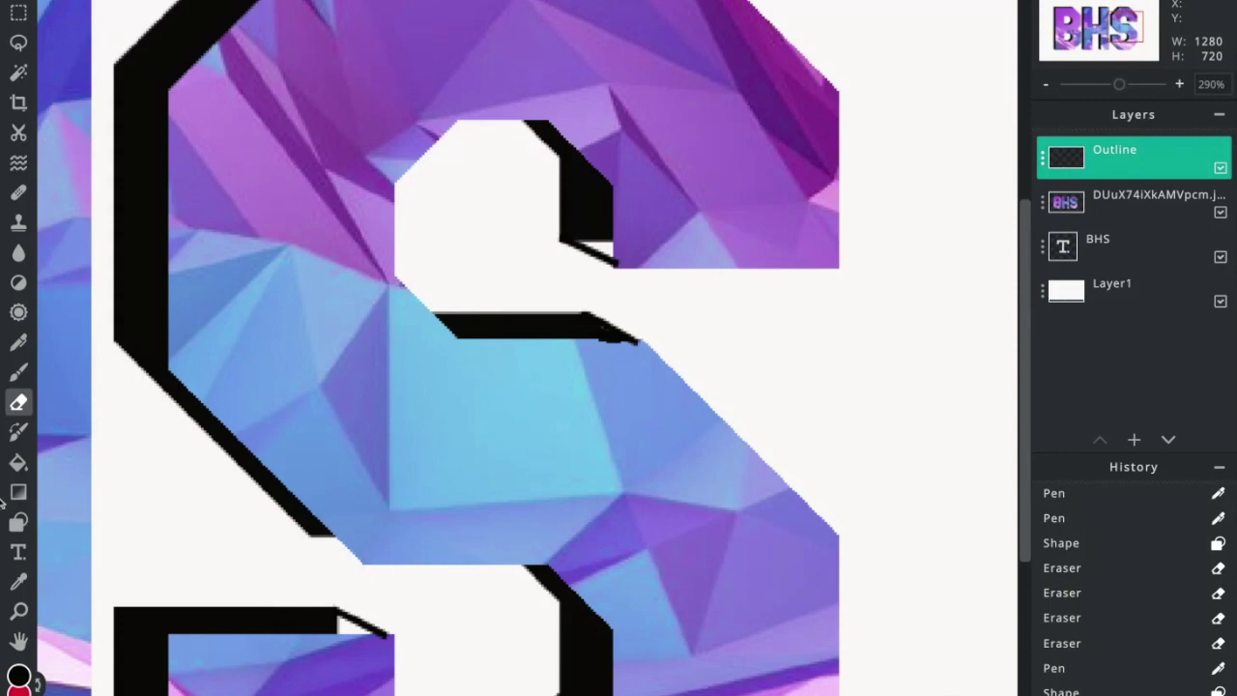
# Step: Draw a black connecting line from the shadow to the letter at the lower-left corner of the S's middle stroke
pyautogui.click(19, 522)
pyautogui.moveTo(309, 535); pyautogui.dragTo(368, 563)
pyautogui.press('n')
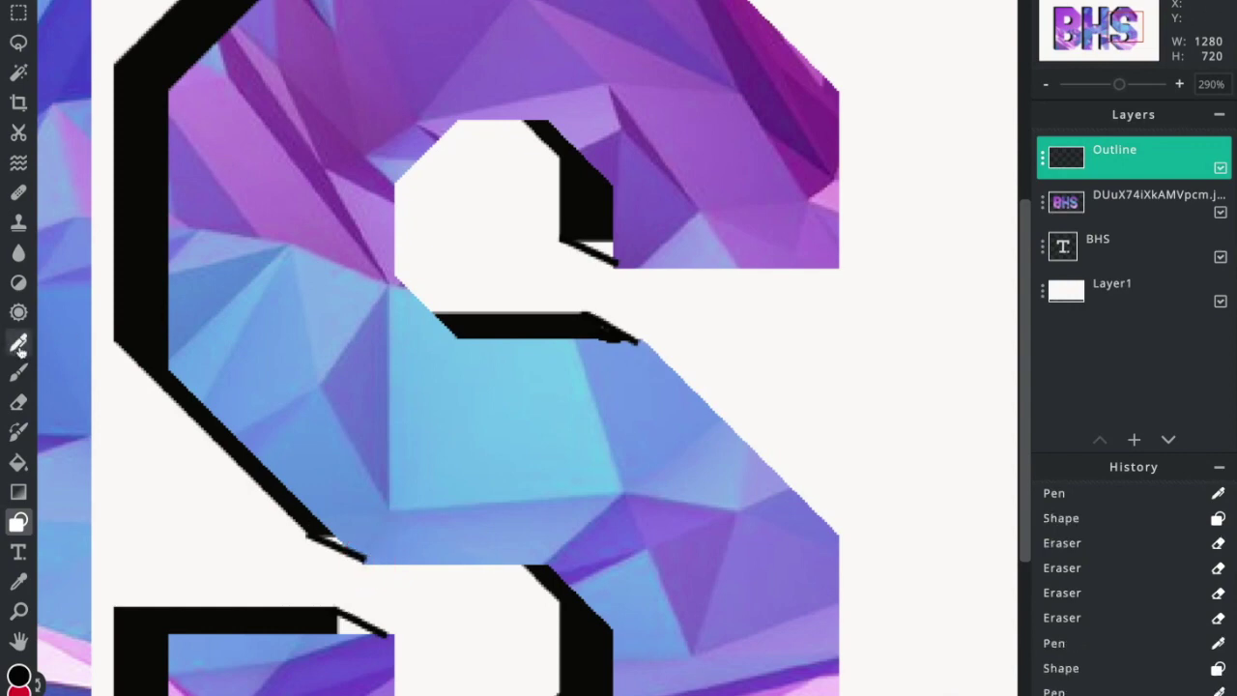
# Step: Fill the white gap at the lower-left corner of the S's middle stroke with black pen and erase the stray pixels beside it
pyautogui.moveTo(336, 538)
pyautogui.mouseDown()
pyautogui.moveTo(328, 531)
pyautogui.moveTo(349, 546)
pyautogui.mouseUp()
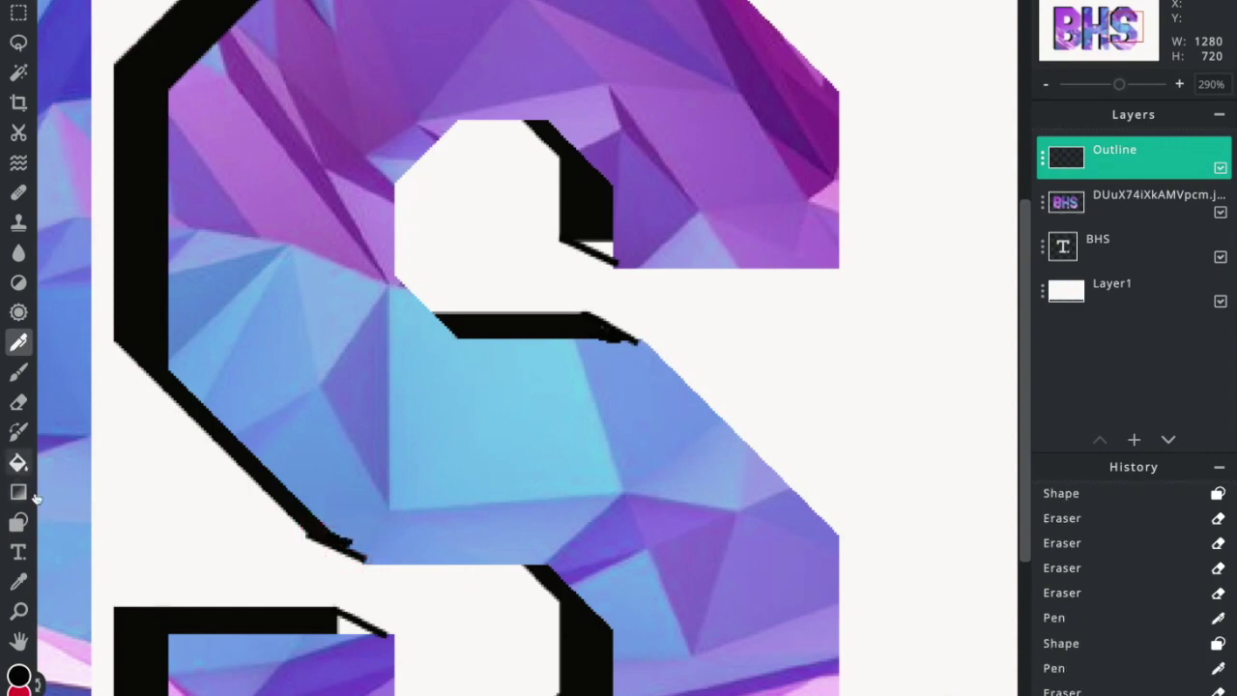
pyautogui.click(18, 404)
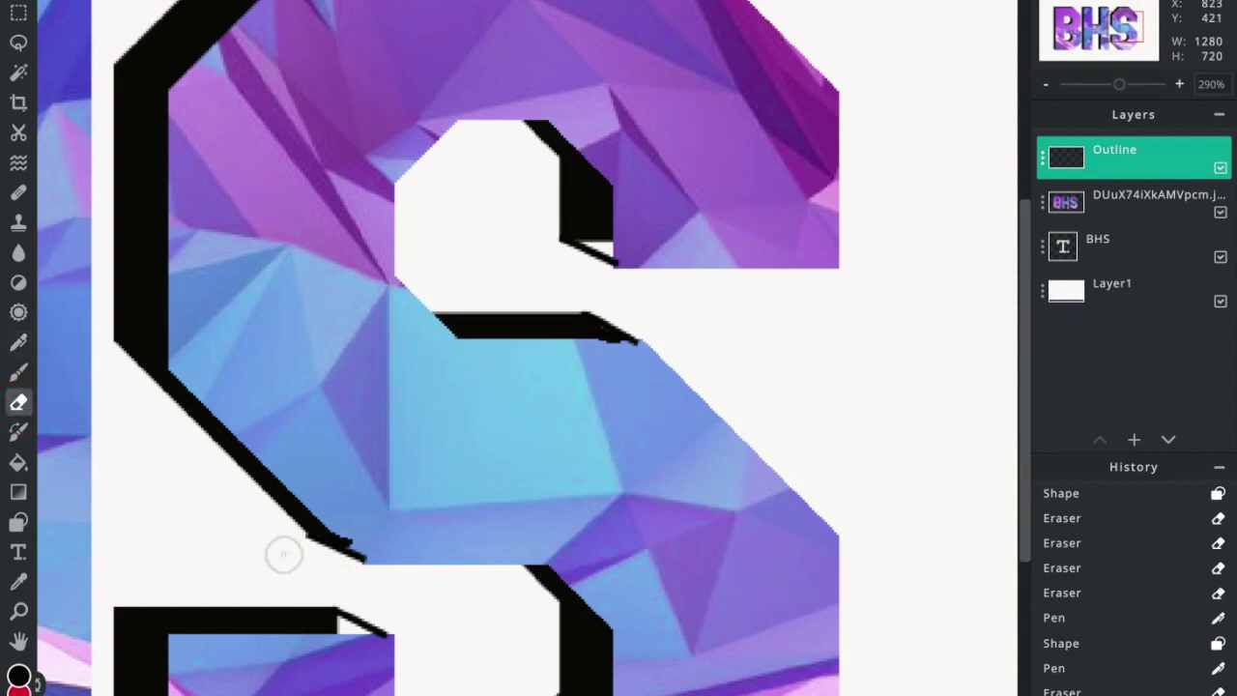
pyautogui.click(289, 546)
pyautogui.click(293, 545)
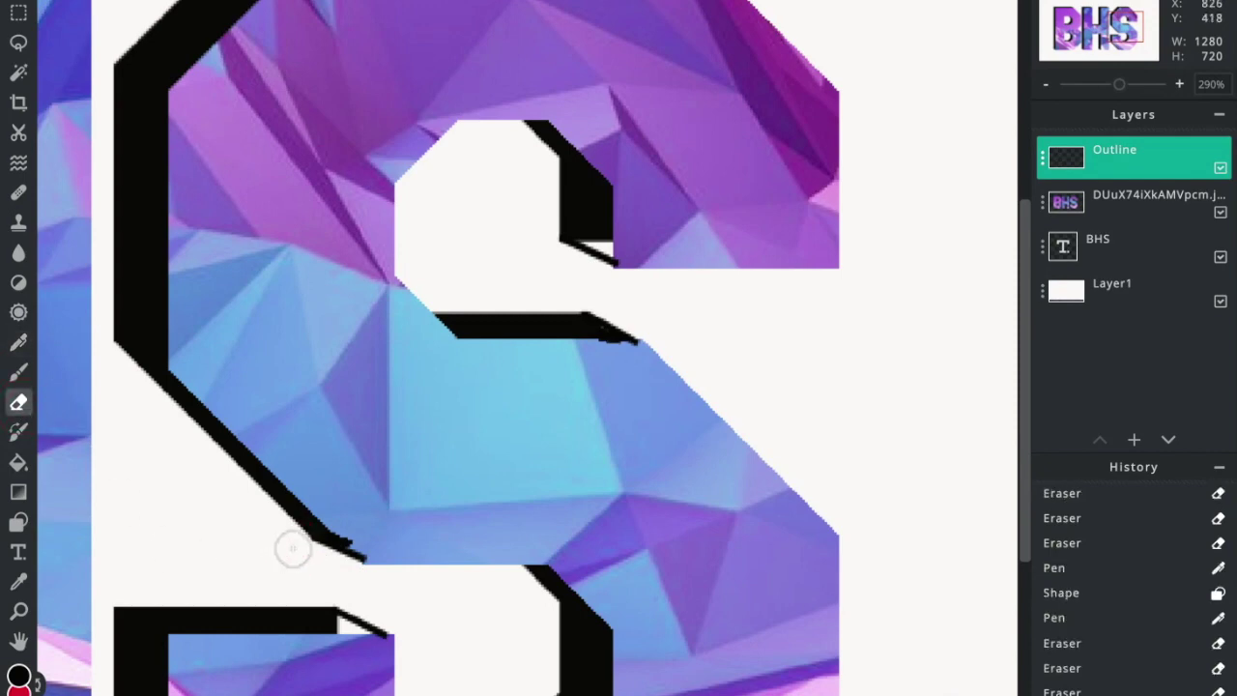
pyautogui.click(292, 544)
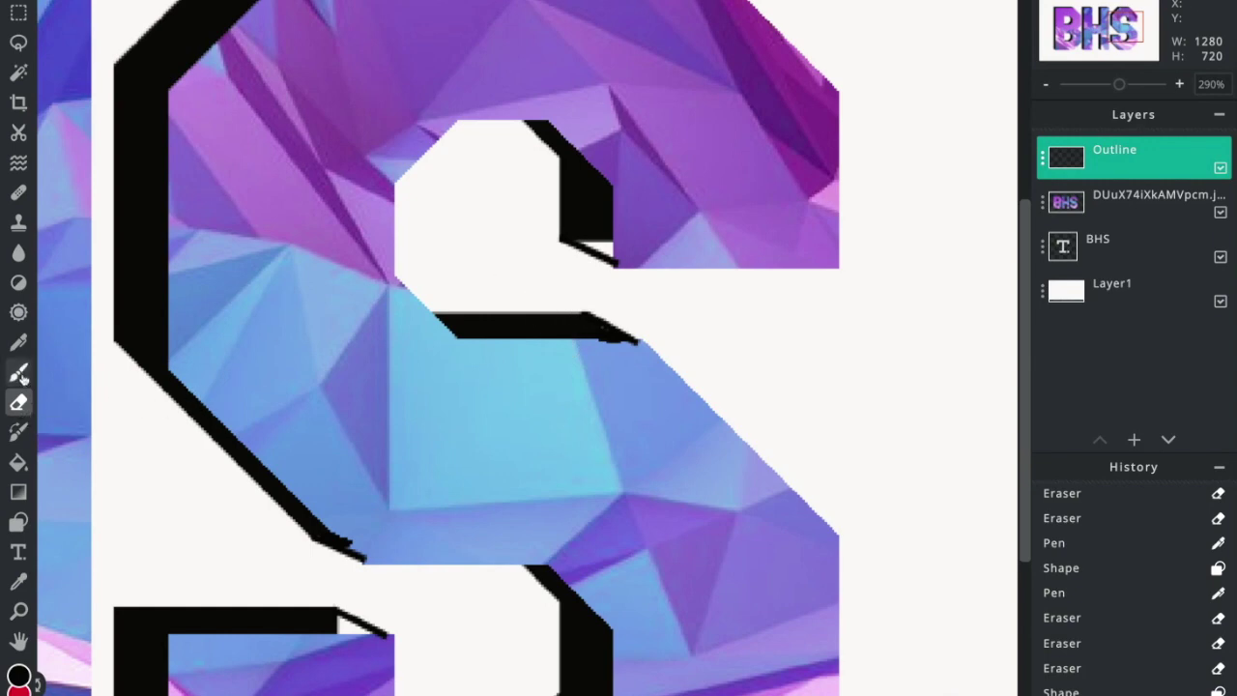
# Step: Fill the white gap under the shadow of the S's upper hook with black pen strokes
pyautogui.click(18, 342)
pyautogui.moveTo(584, 244); pyautogui.dragTo(618, 259)
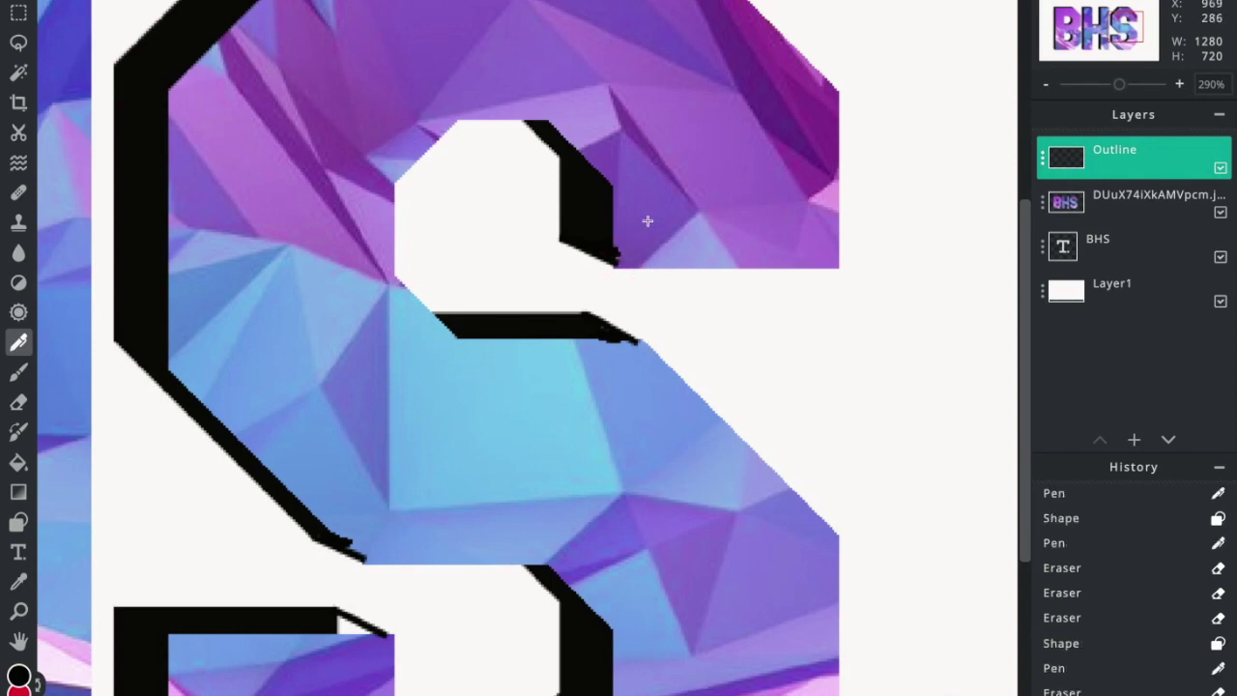
# Step: Fill the white gap at the right end of the shadow above the S's lower arm with black pen and redraw the slanted connecting line
pyautogui.moveTo(653, 192); pyautogui.dragTo(787, 276)
pyautogui.moveTo(750, 329); pyautogui.dragTo(766, 227)
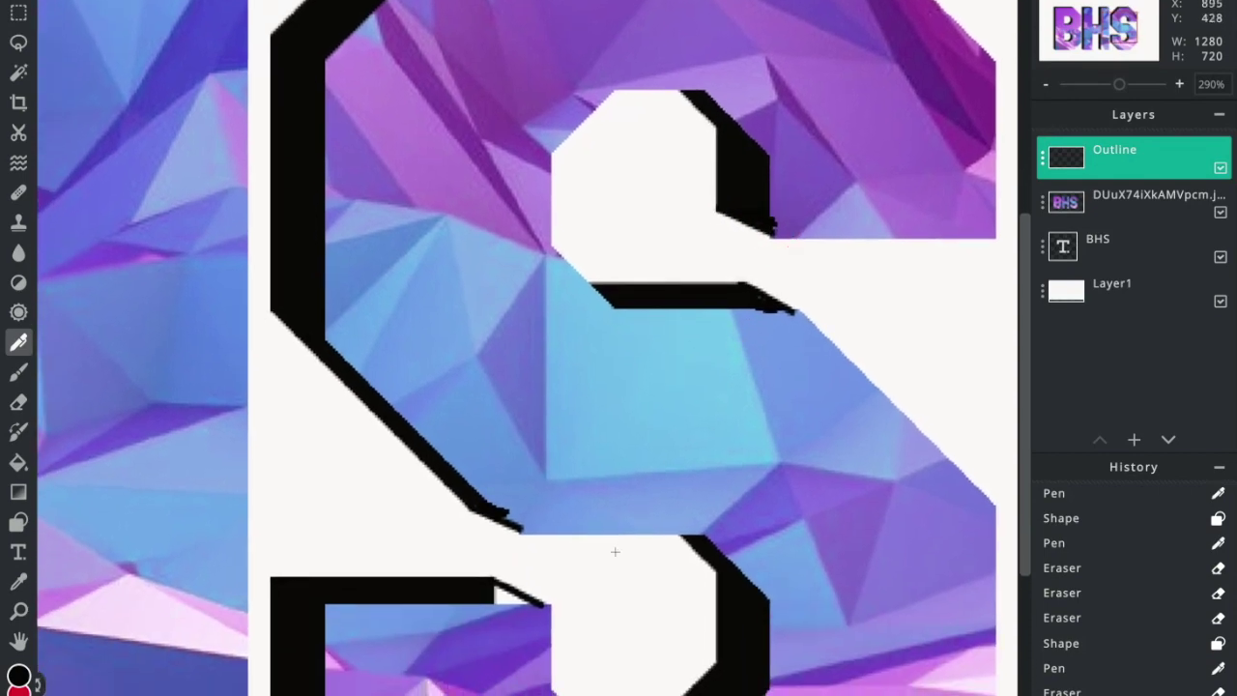
pyautogui.moveTo(557, 578)
pyautogui.mouseDown()
pyautogui.moveTo(558, 392)
pyautogui.moveTo(586, 409)
pyautogui.moveTo(556, 407)
pyautogui.moveTo(586, 411)
pyautogui.mouseUp()
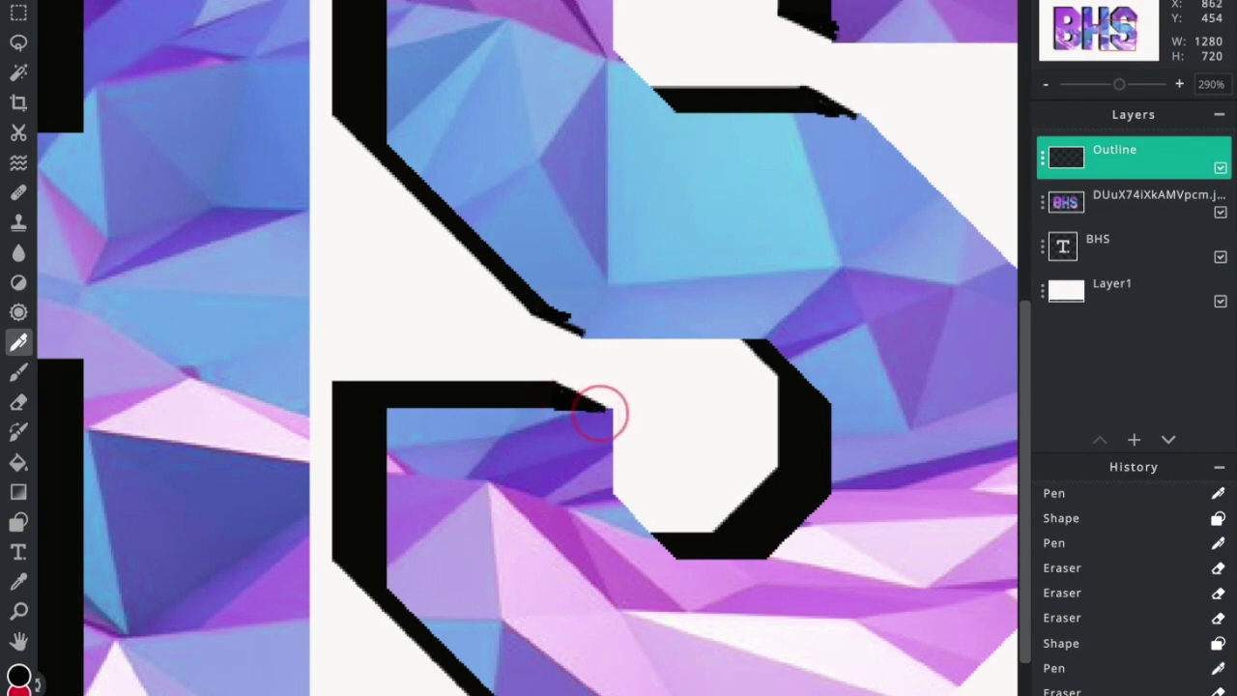
pyautogui.moveTo(578, 410); pyautogui.dragTo(610, 411)
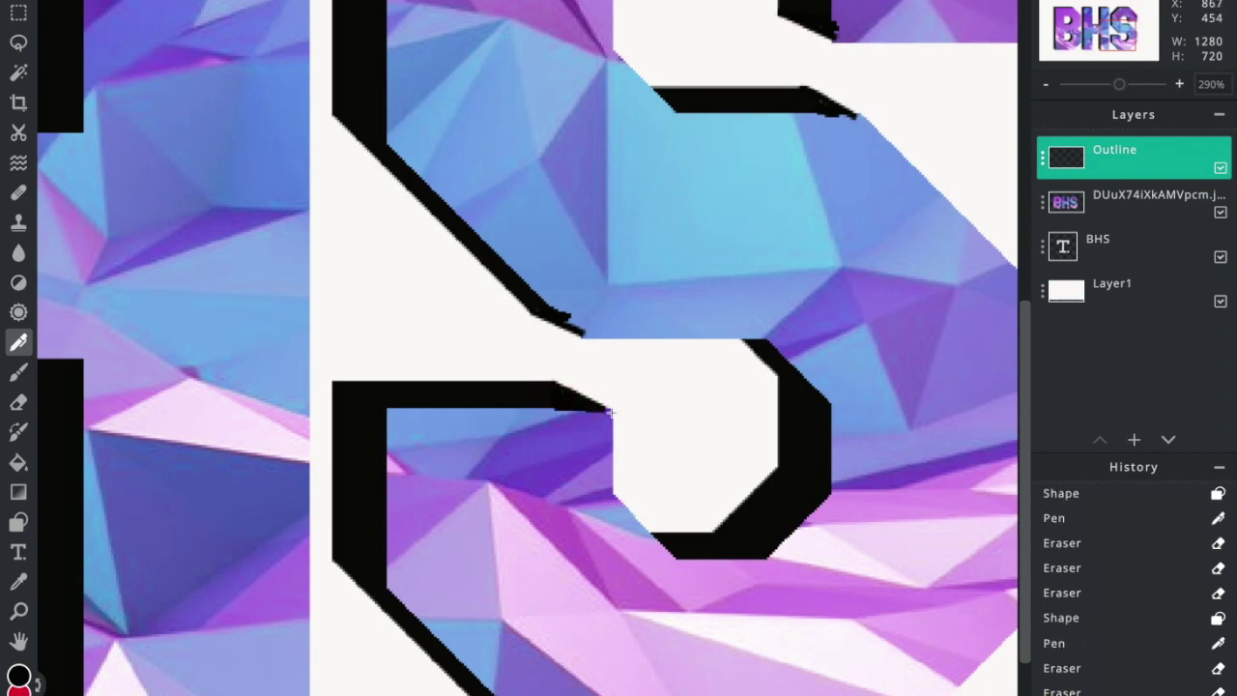
pyautogui.click(18, 522)
pyautogui.moveTo(554, 383); pyautogui.dragTo(612, 416)
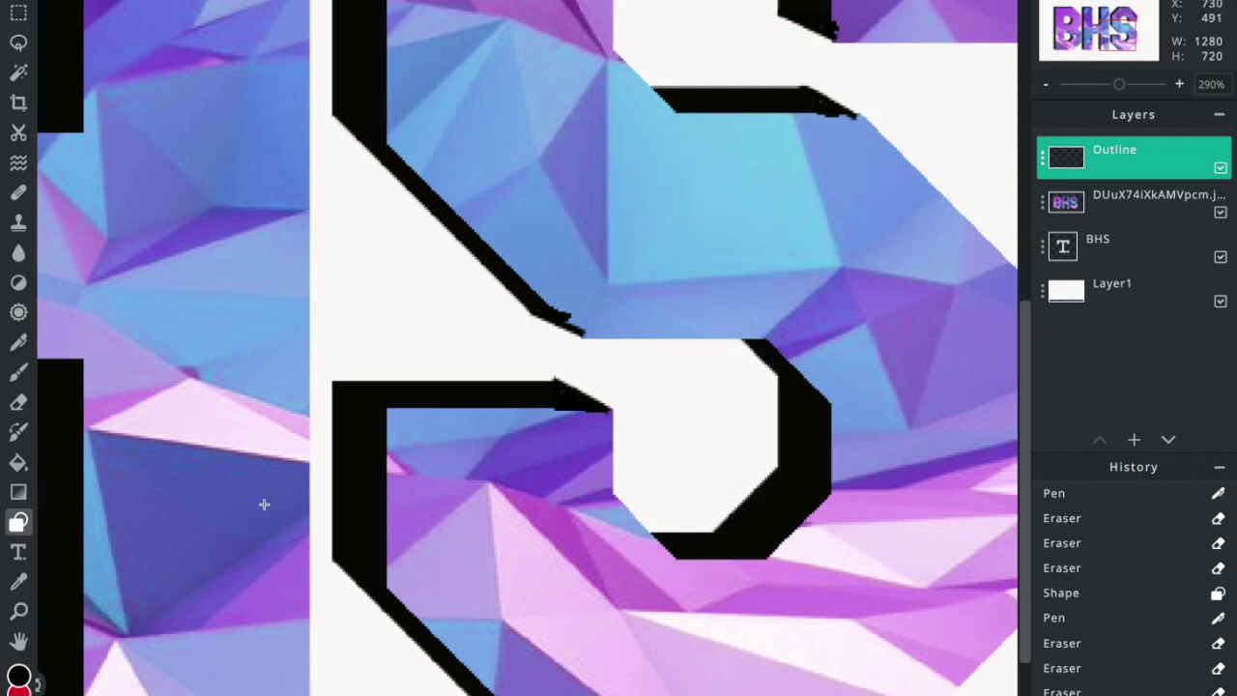
# Step: Erase the stray black pixels above the connecting line at the end of the S's lower arm
pyautogui.click(18, 402)
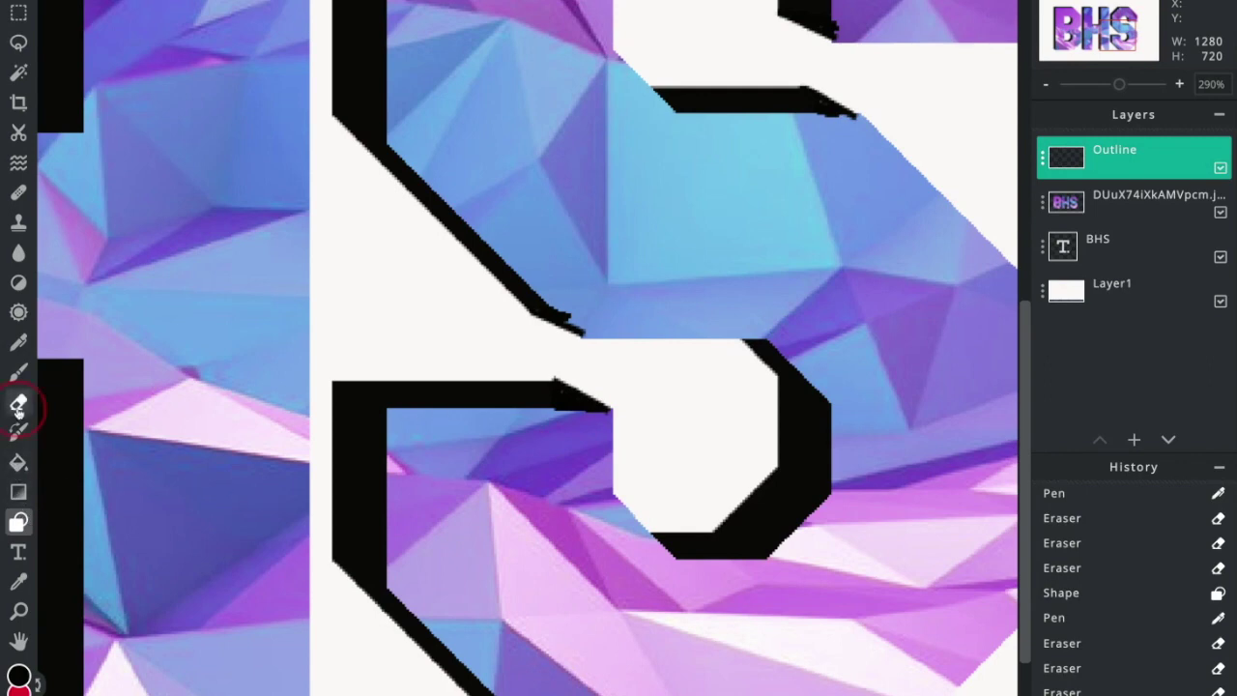
pyautogui.click(554, 360)
pyautogui.click(555, 360)
pyautogui.click(557, 359)
pyautogui.click(561, 361)
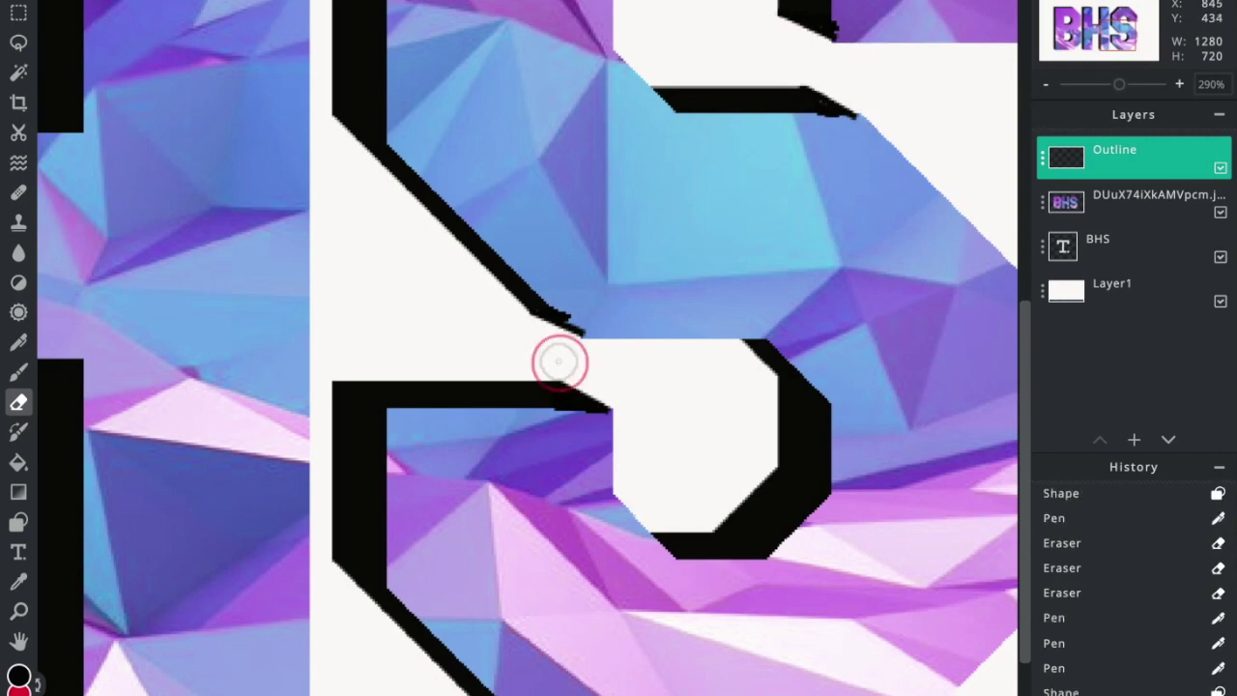
pyautogui.click(563, 360)
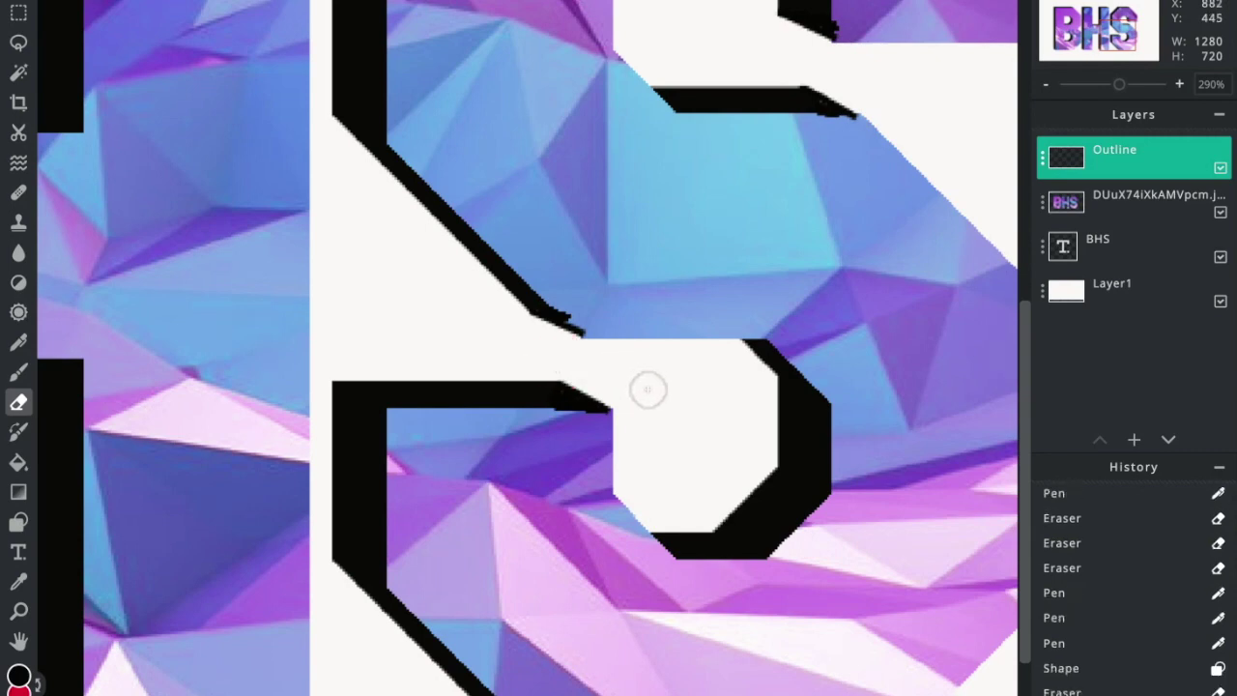
# Step: Merge the Outline layer down into the BHS text layer and place the picture layer above the merged layer
pyautogui.scroll(-5, 648, 389)
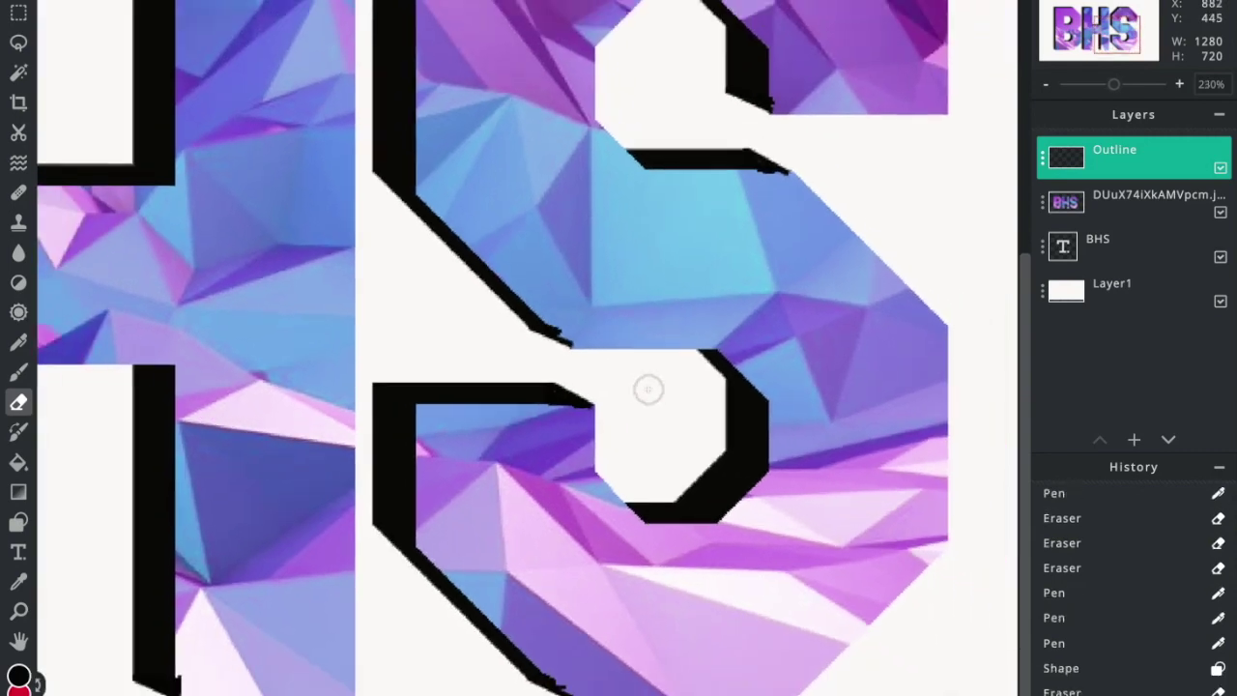
pyautogui.scroll(-4, 647, 390)
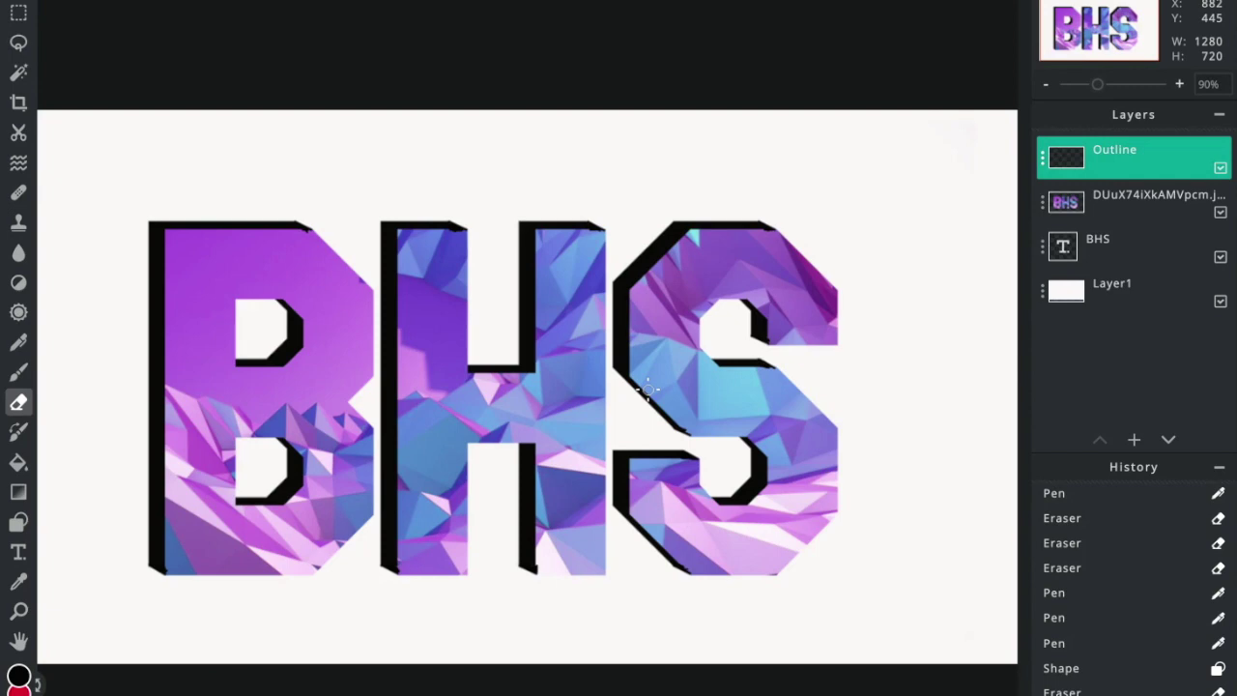
pyautogui.moveTo(1102, 245); pyautogui.dragTo(1102, 206)
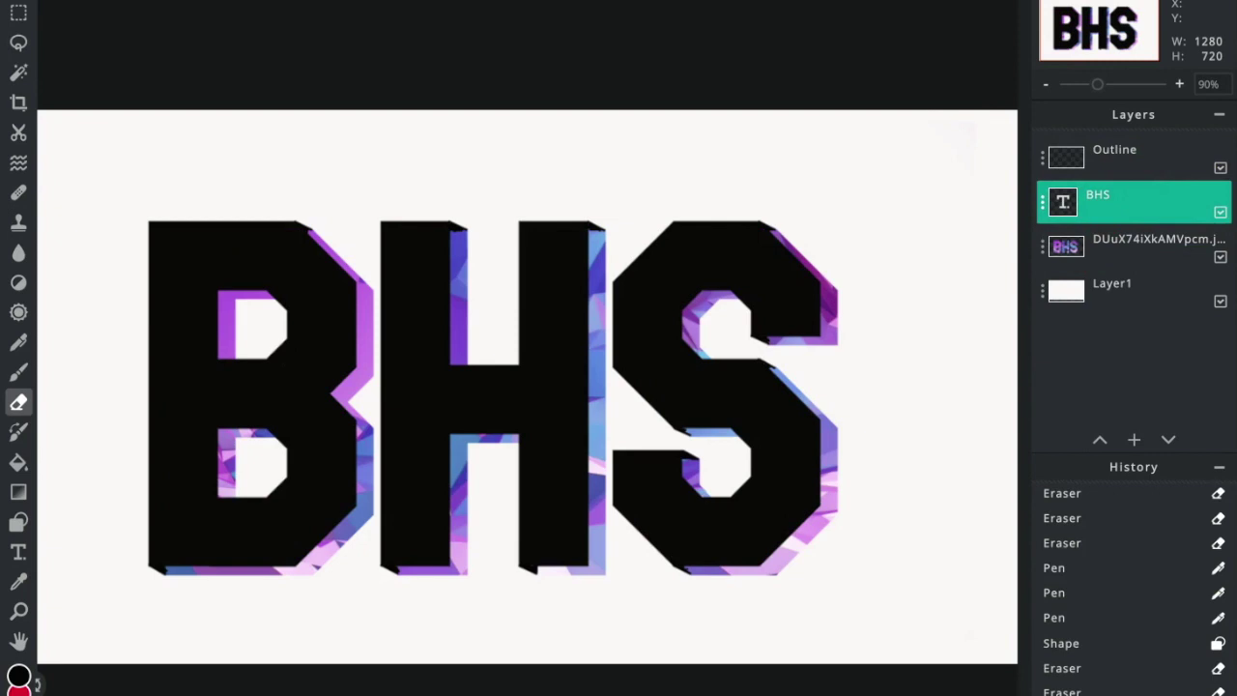
pyautogui.click(1099, 172)
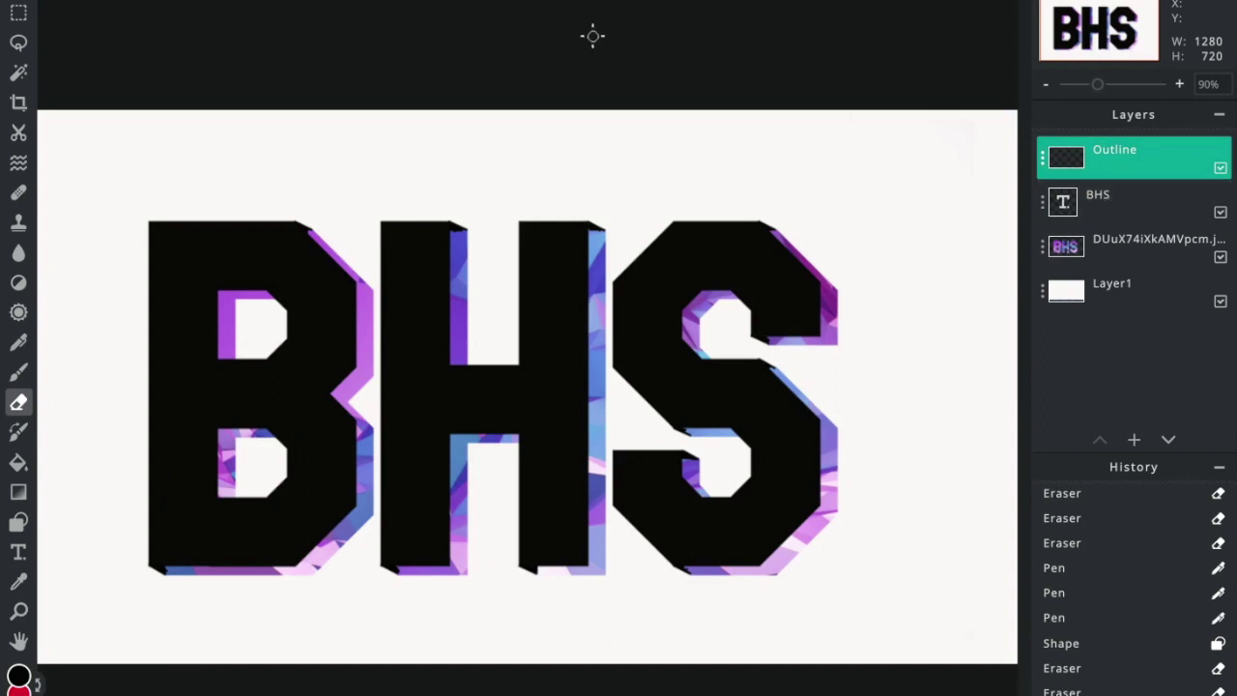
pyautogui.click(166, 1)
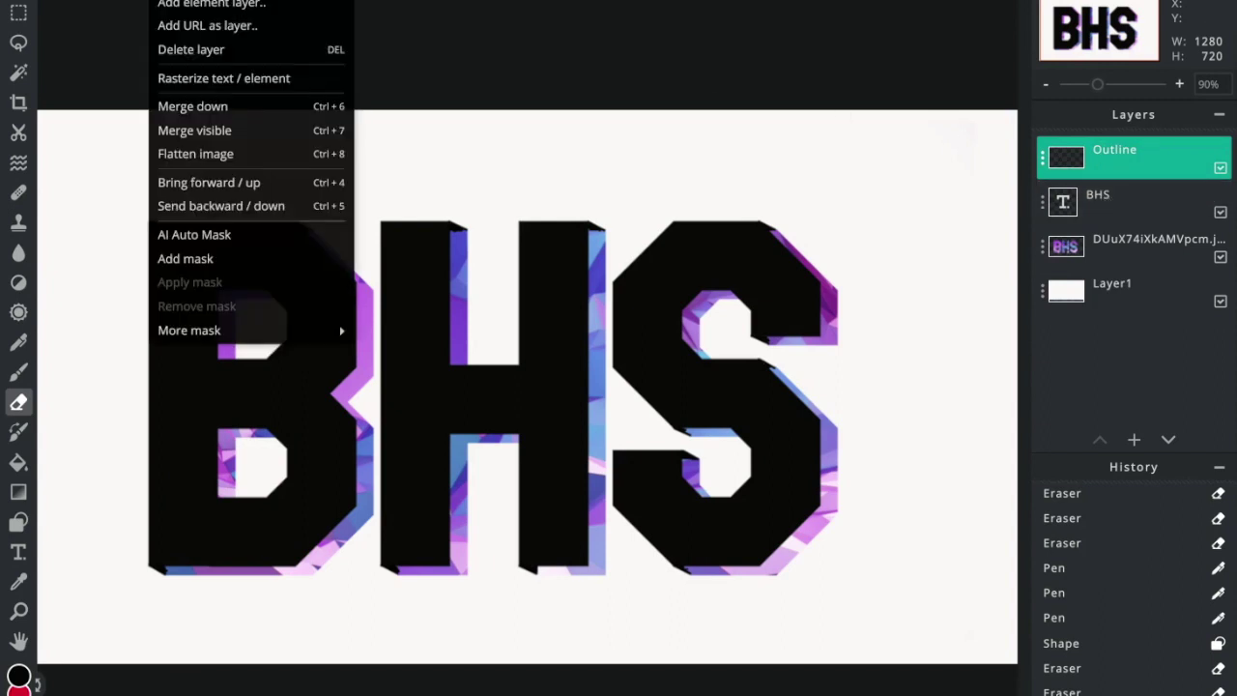
pyautogui.click(242, 104)
pyautogui.moveTo(1194, 211); pyautogui.dragTo(1145, 160)
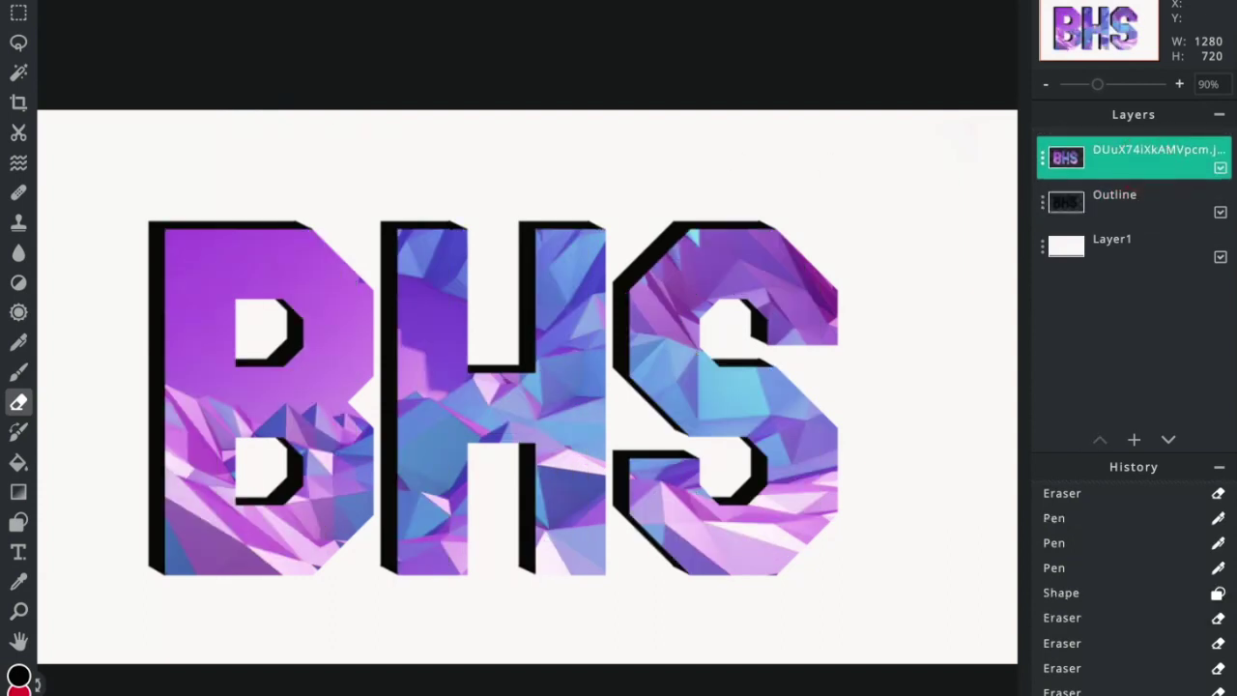
# Step: On the Outline layer, erase the stray pixels at the top-right shadow corners of the S and of the H's right stem
pyautogui.click(1140, 210)
pyautogui.scroll(10, 1140, 210)
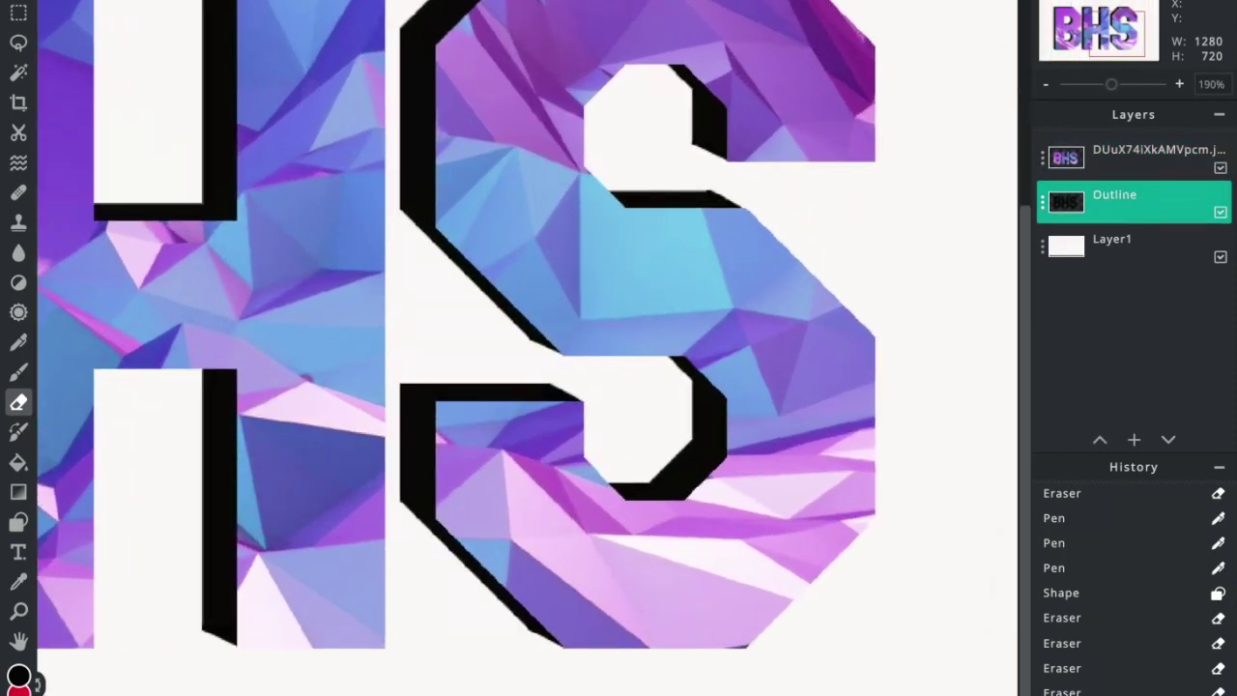
pyautogui.moveTo(793, 124); pyautogui.dragTo(809, 450)
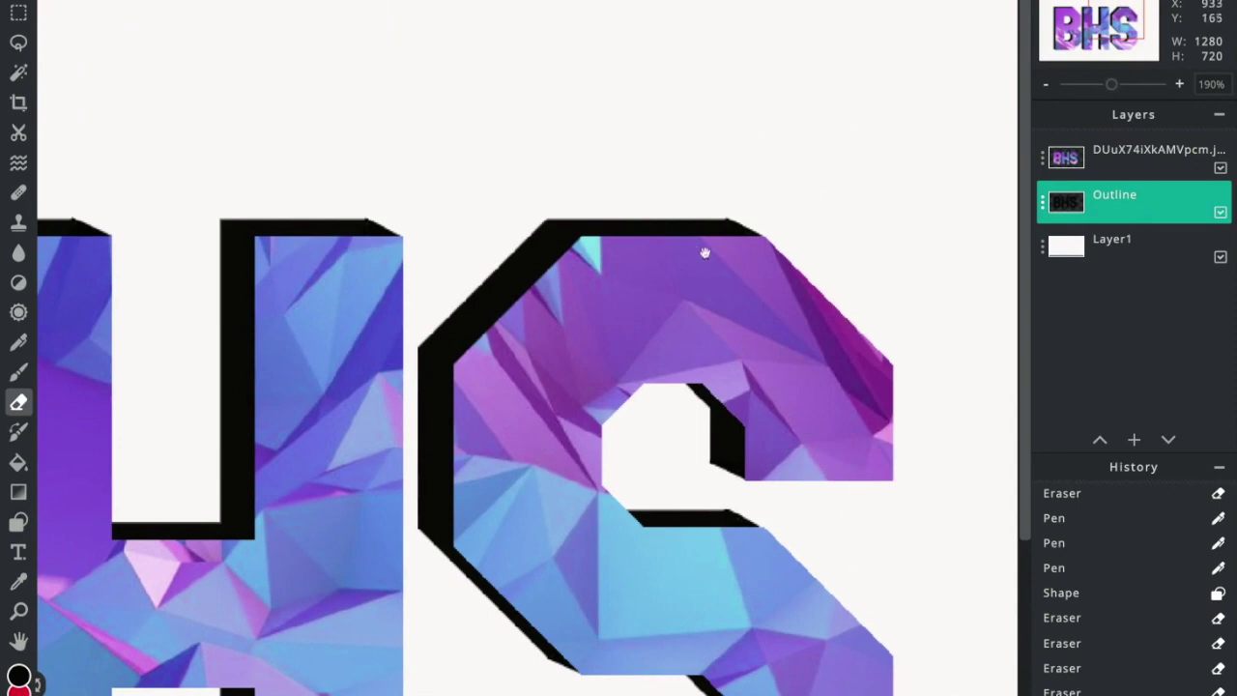
pyautogui.scroll(5, 732, 207)
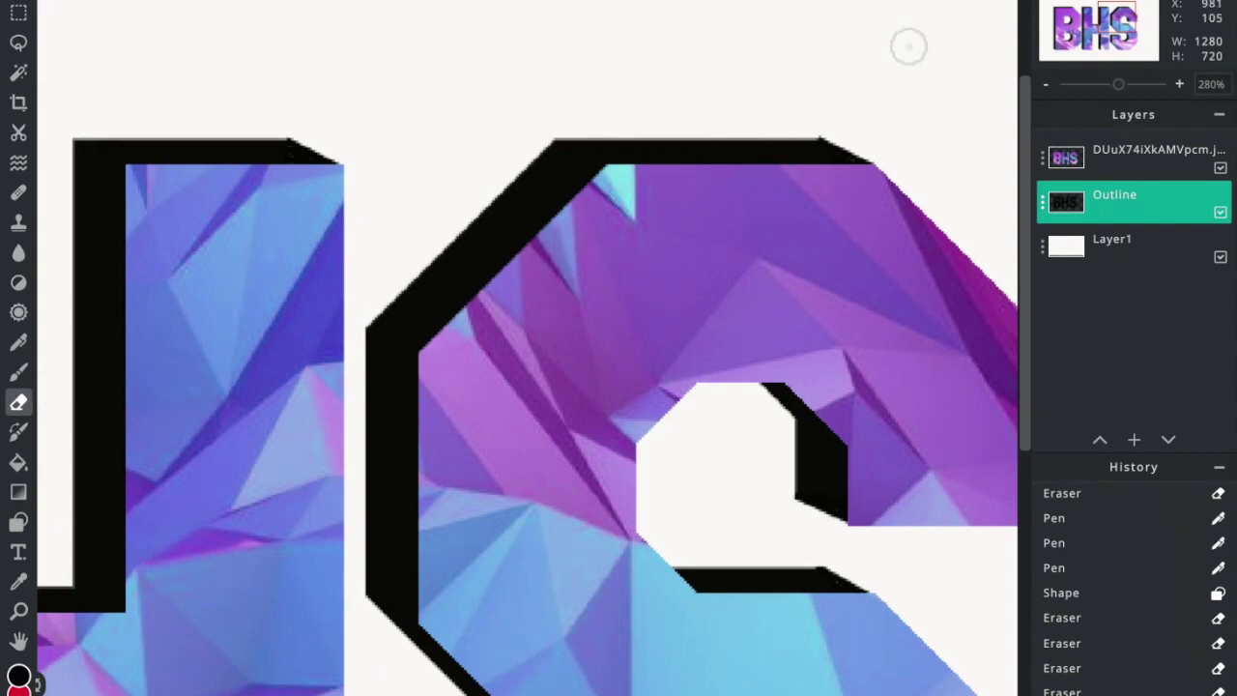
pyautogui.click(829, 116)
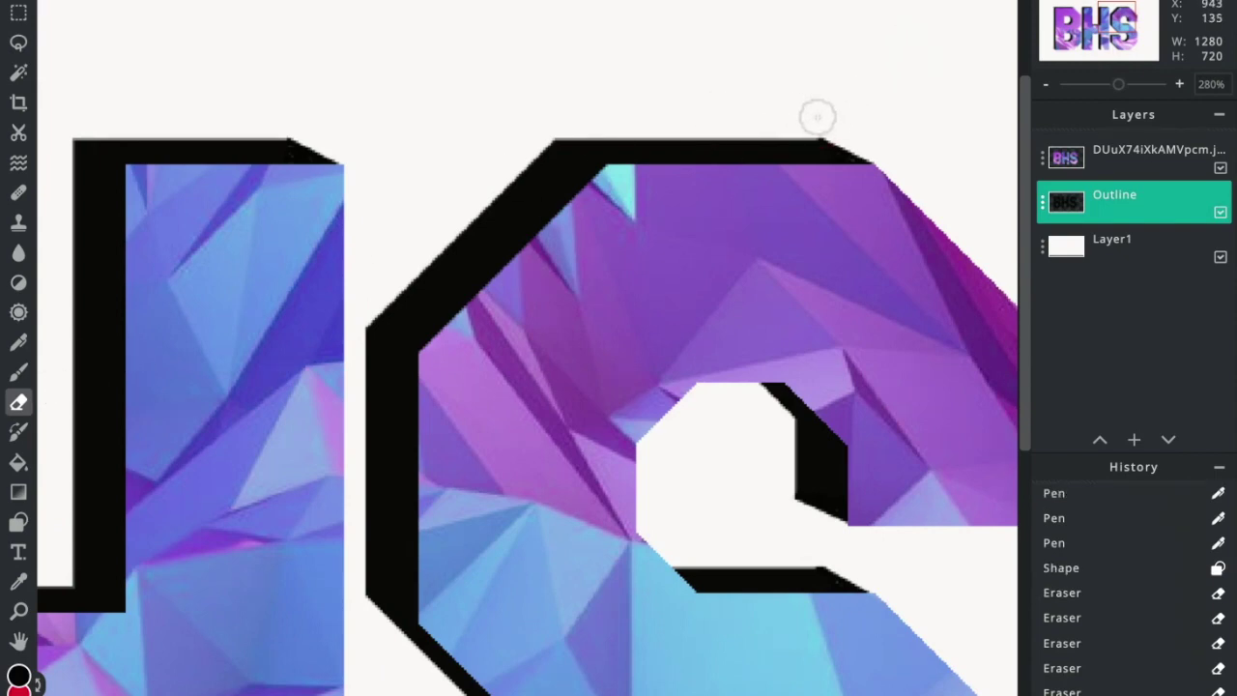
pyautogui.click(820, 118)
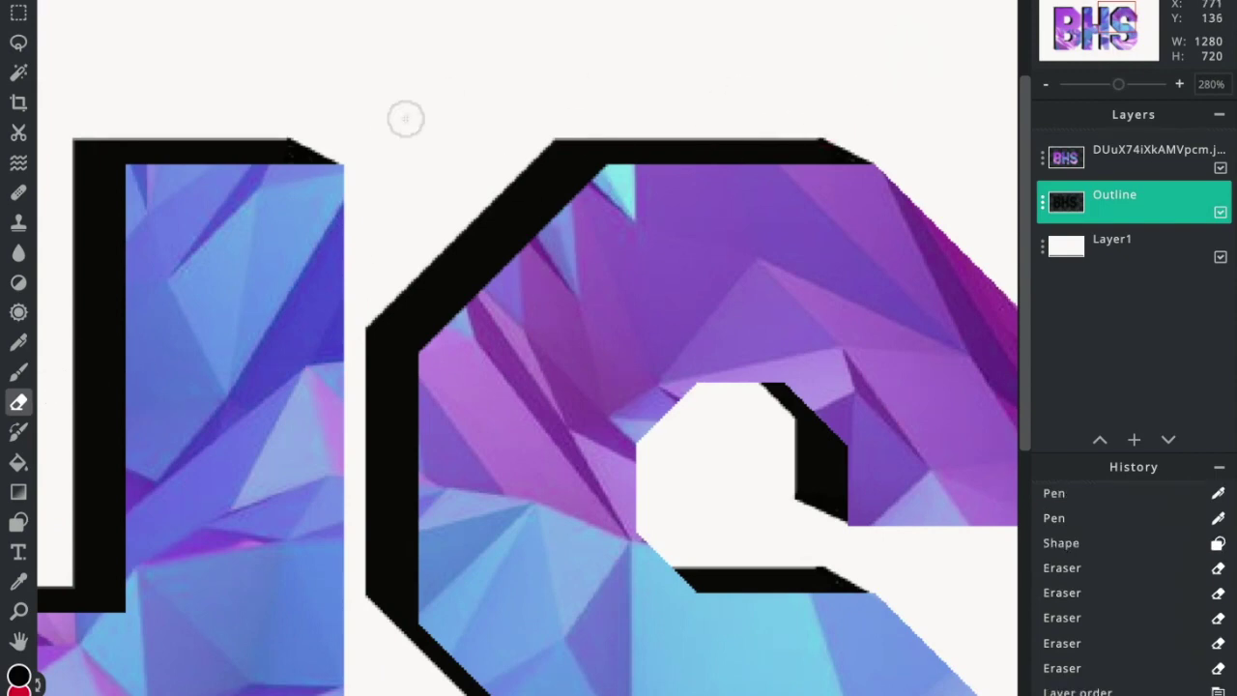
pyautogui.click(300, 120)
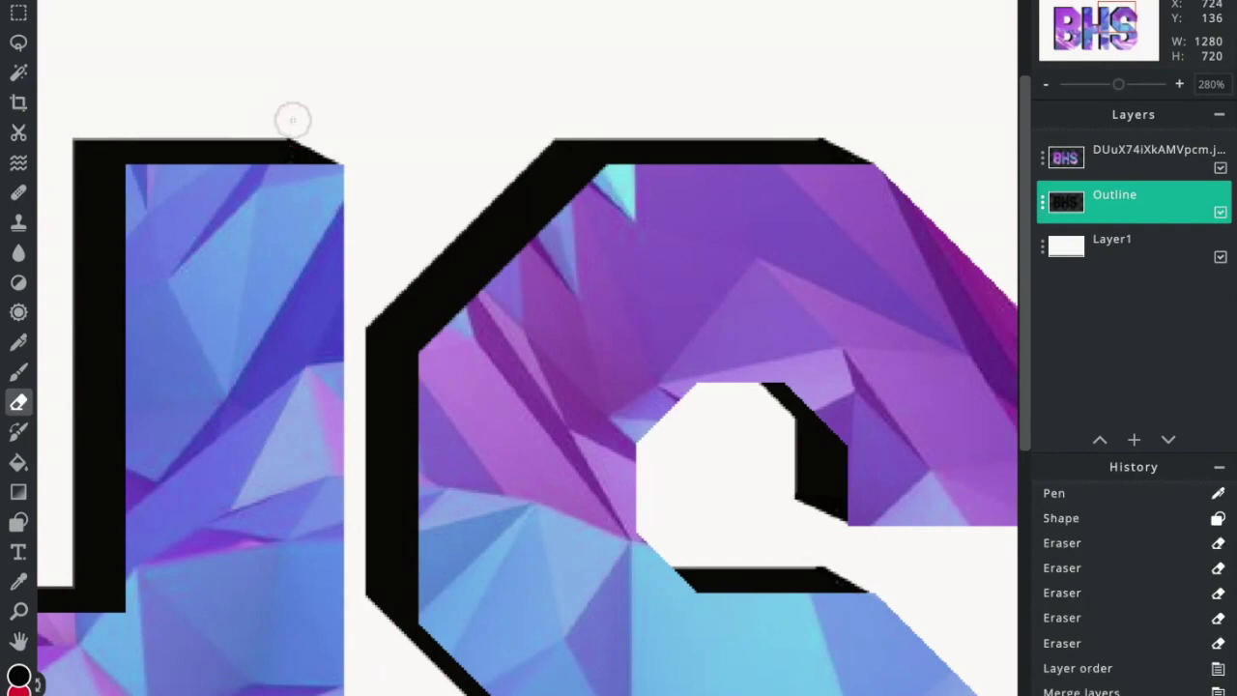
pyautogui.click(301, 117)
# Step: Erase the stray pixels at the top-right shadow corners of the H's left stem and of the B
pyautogui.moveTo(223, 174); pyautogui.dragTo(690, 202)
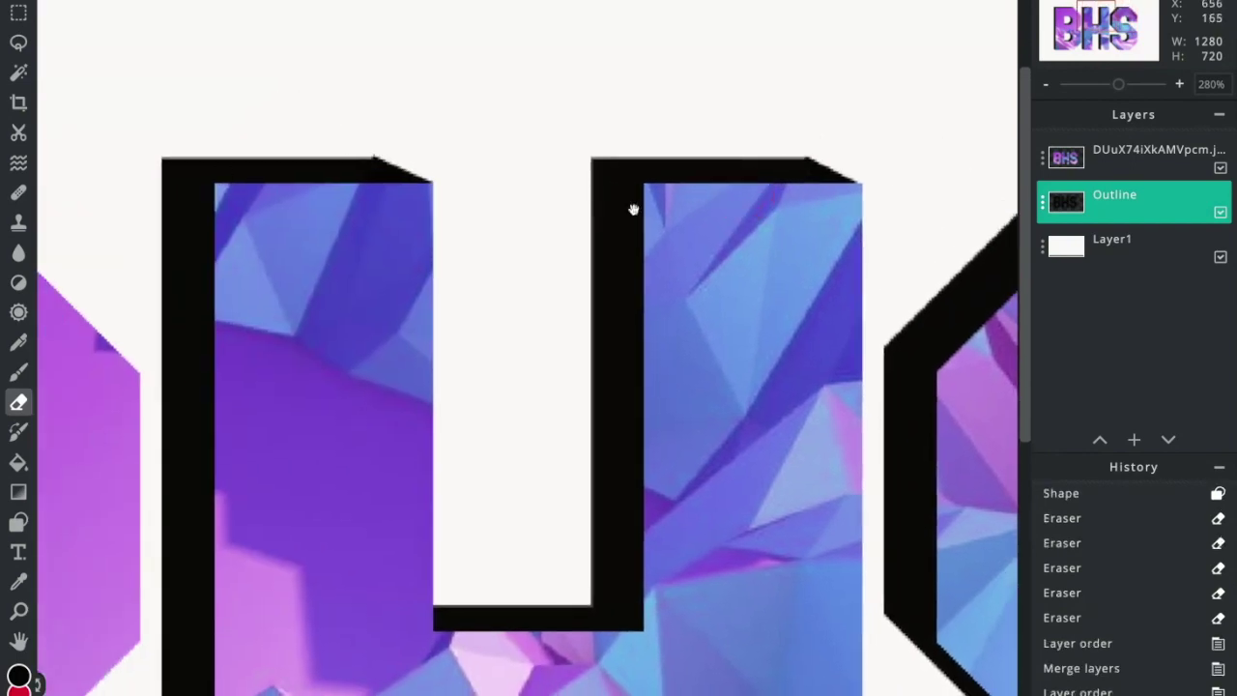
pyautogui.moveTo(504, 207); pyautogui.dragTo(602, 202)
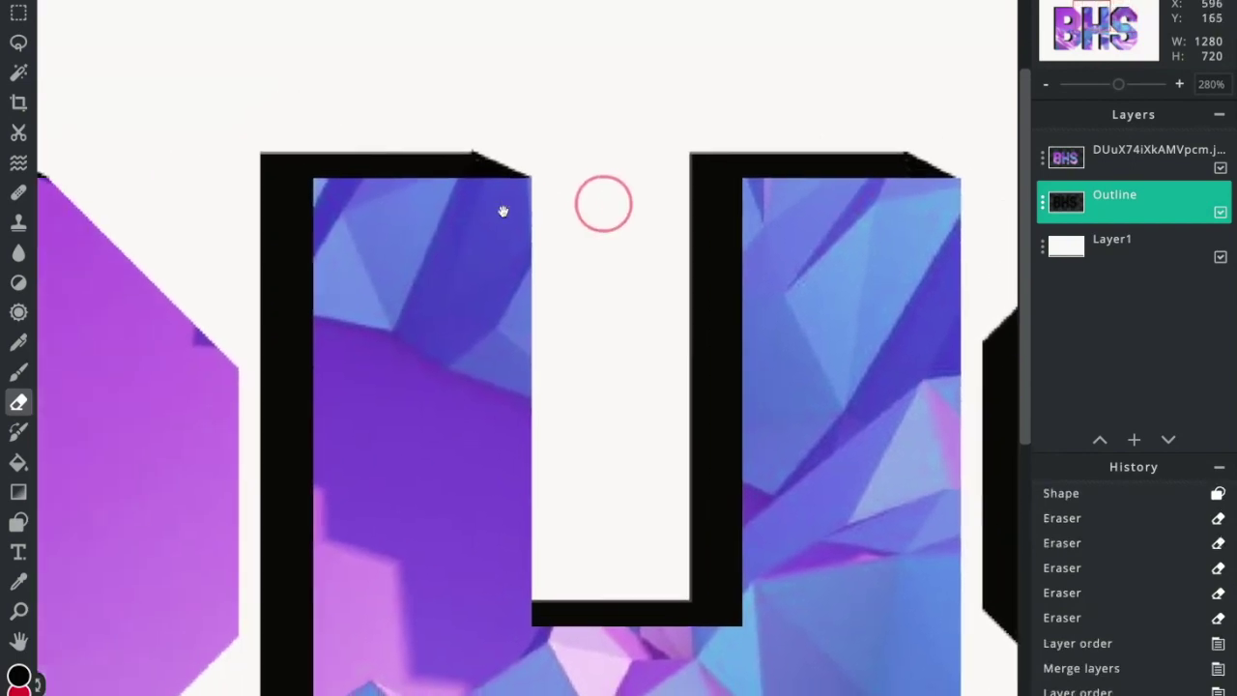
pyautogui.click(475, 129)
pyautogui.click(476, 130)
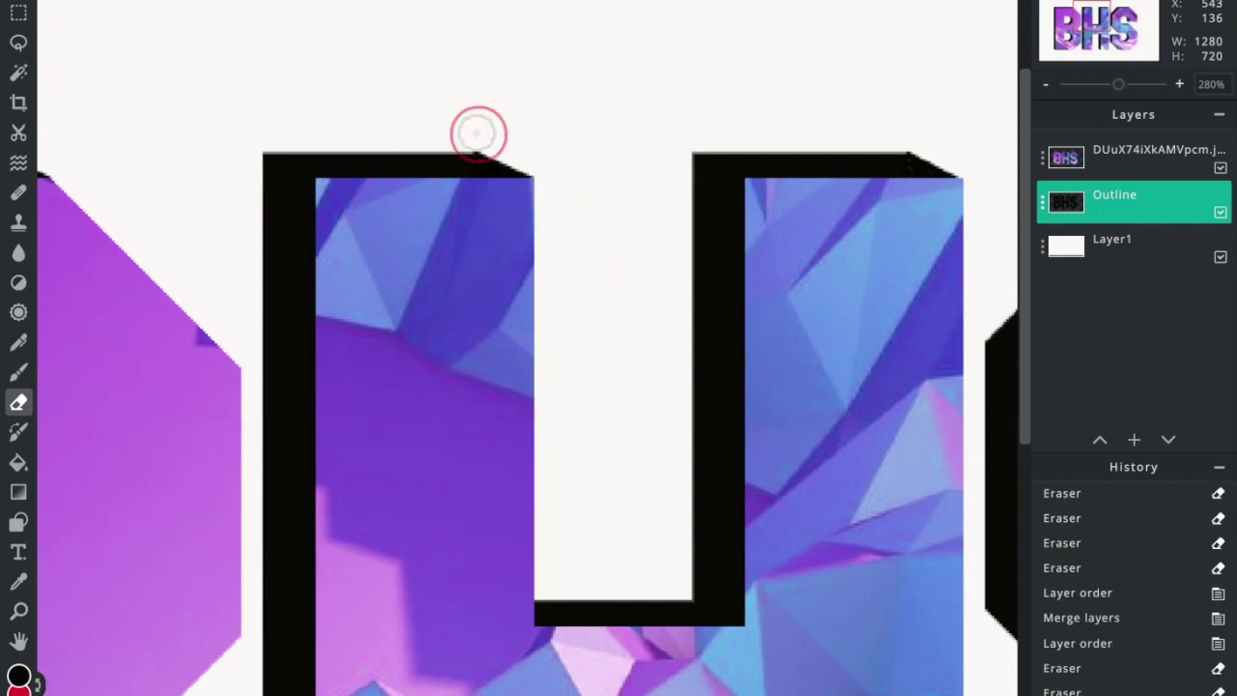
pyautogui.click(475, 130)
pyautogui.moveTo(474, 154); pyautogui.dragTo(744, 152)
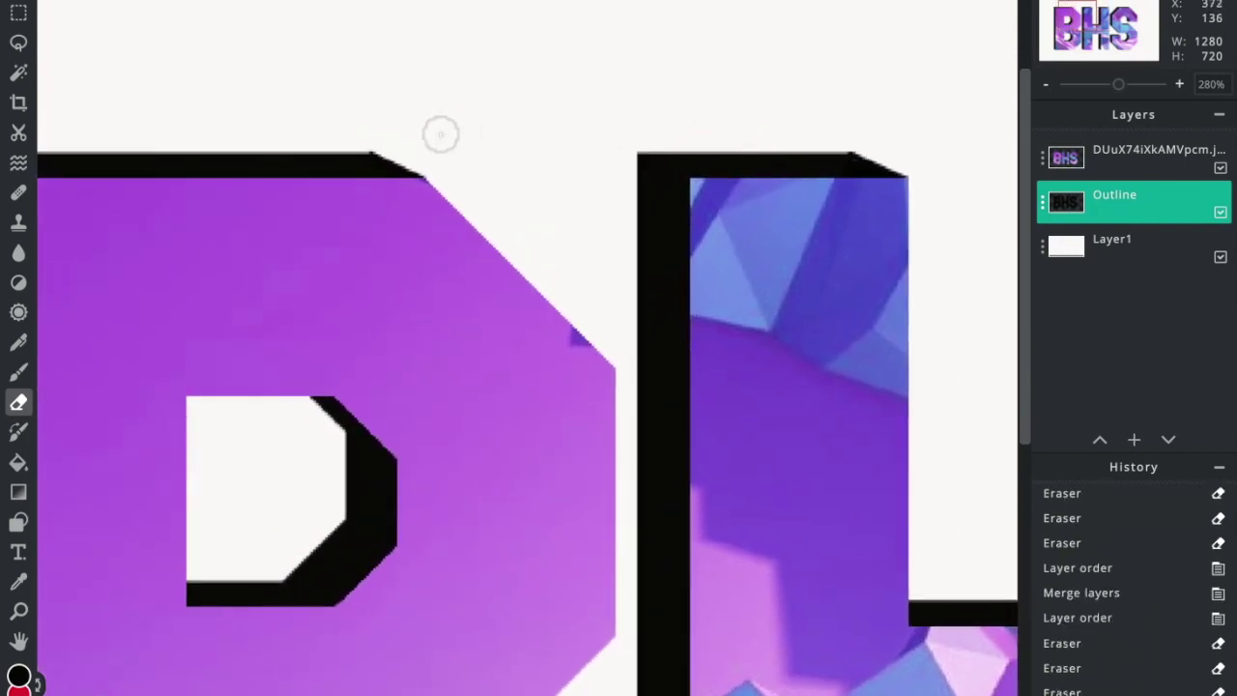
pyautogui.click(372, 132)
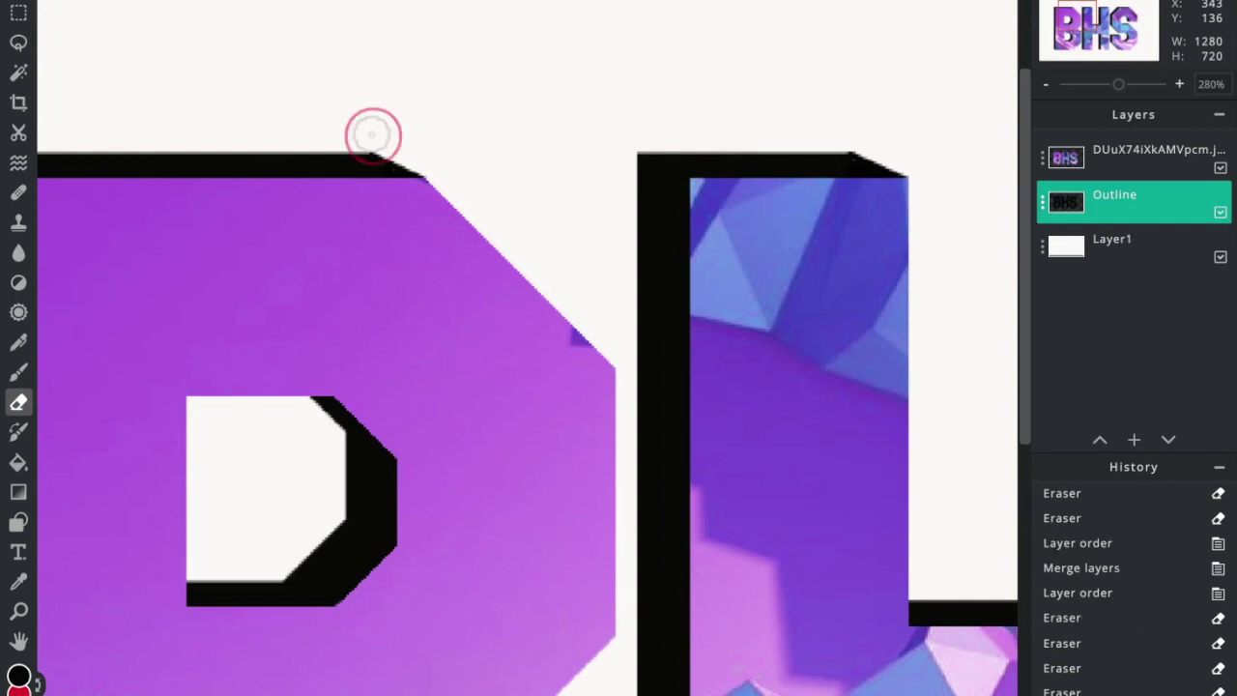
pyautogui.click(374, 131)
# Step: Start an Outline effect on the BHS picture layer and choose white as the outline colour
pyautogui.scroll(-5, 415, 126)
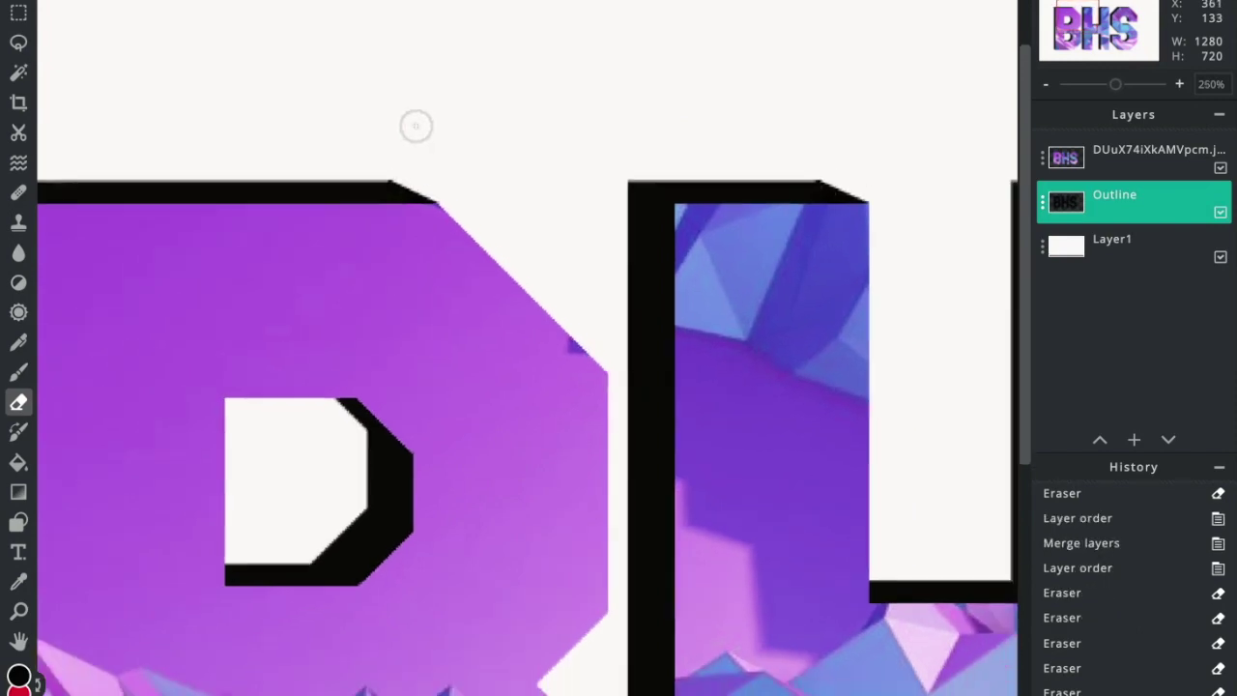
pyautogui.scroll(-3, 416, 126)
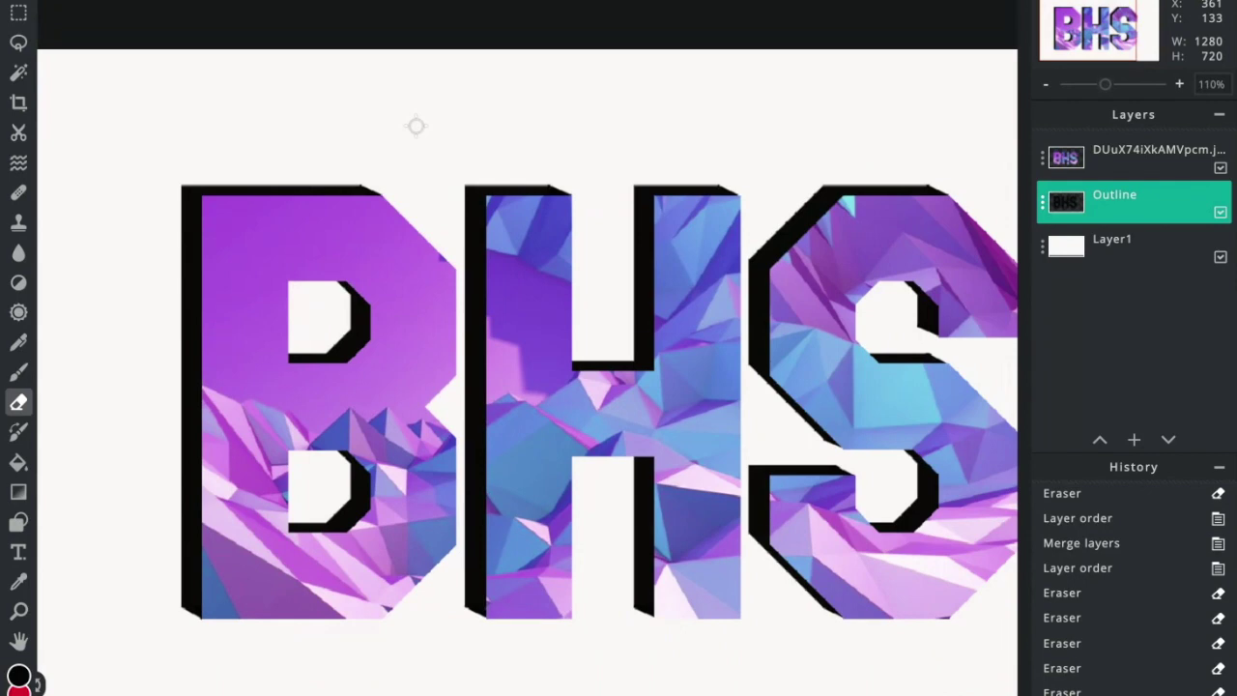
pyautogui.scroll(-1, 415, 126)
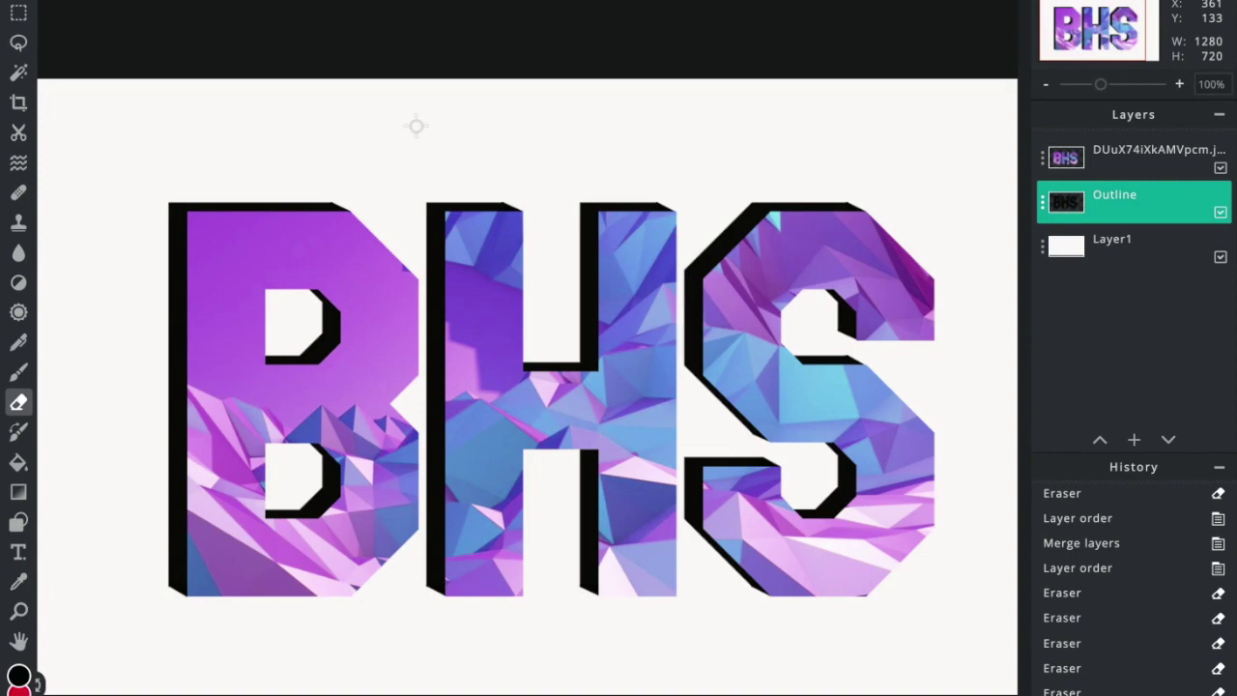
pyautogui.click(1119, 166)
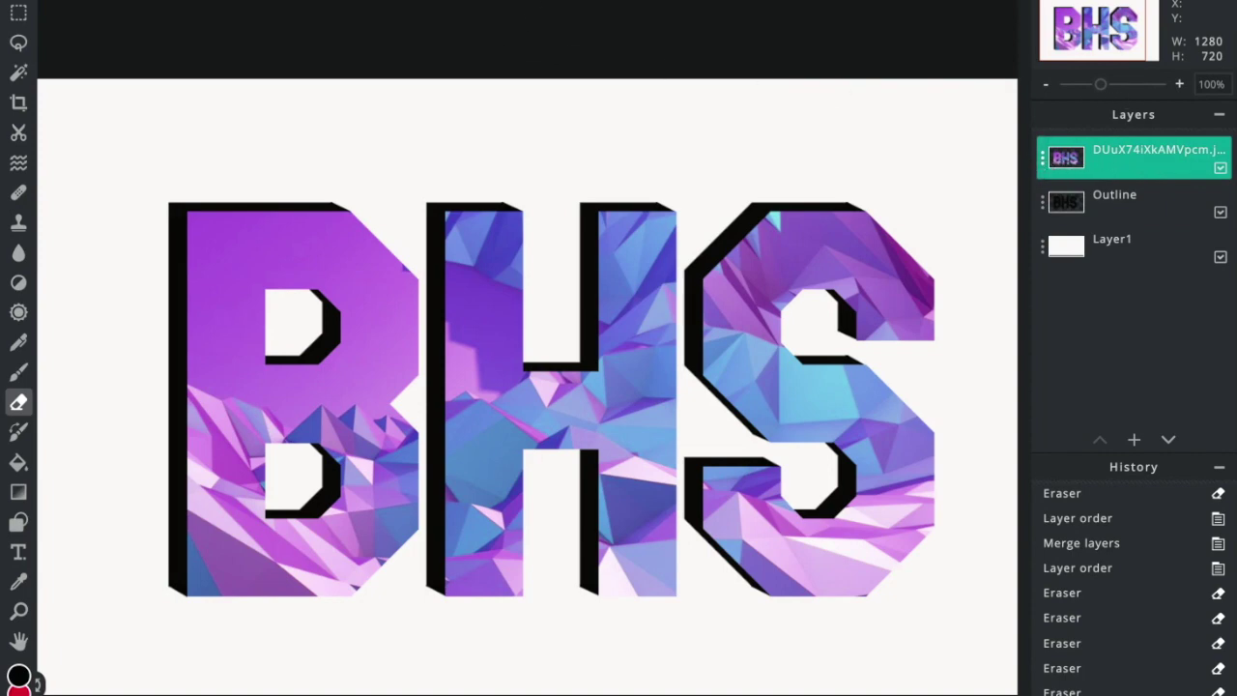
pyautogui.click(357, 1)
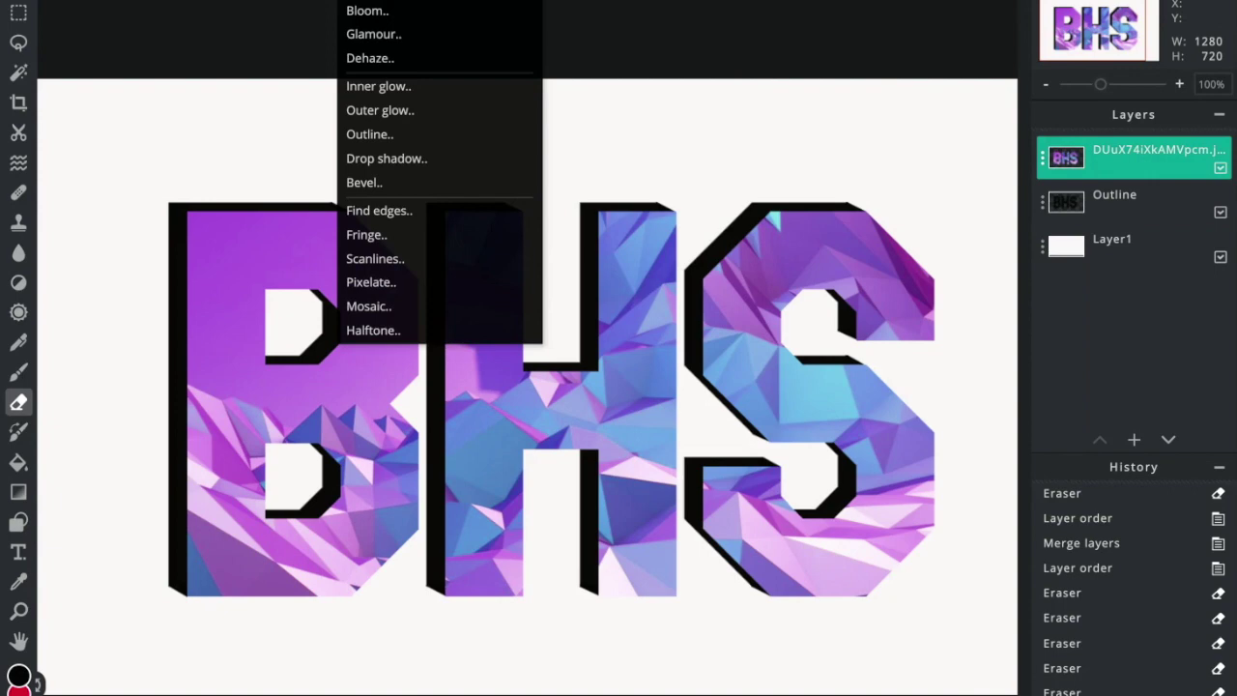
pyautogui.click(406, 134)
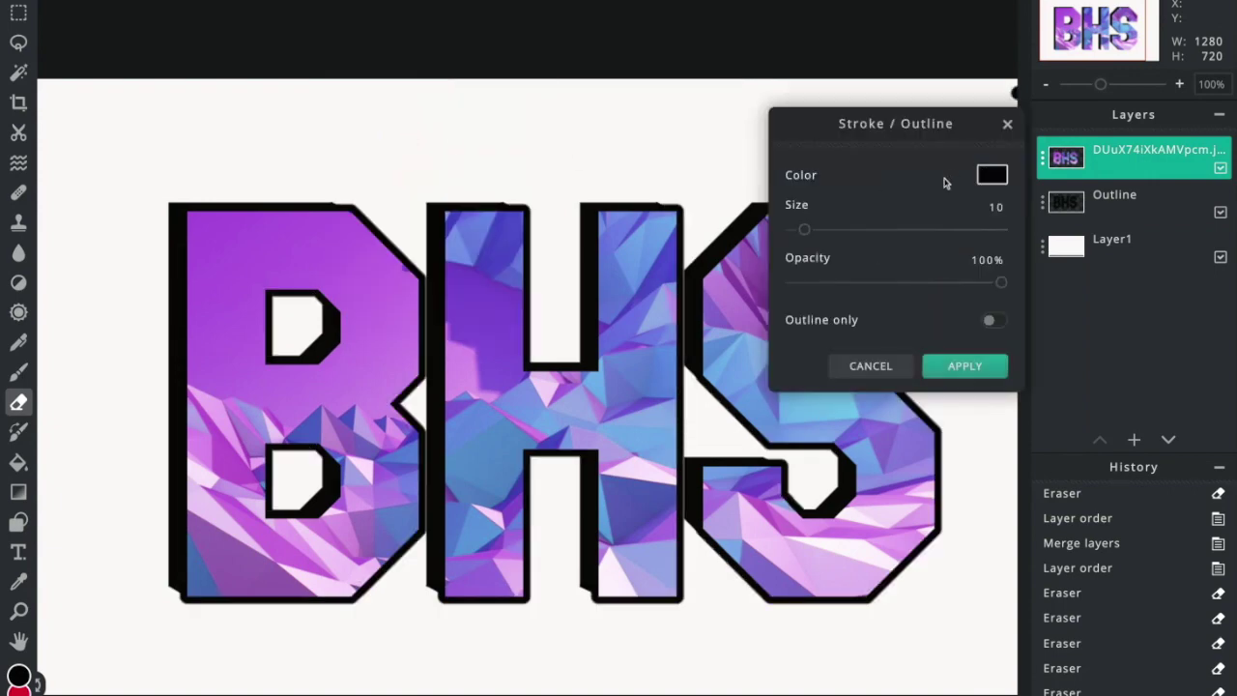
pyautogui.click(991, 174)
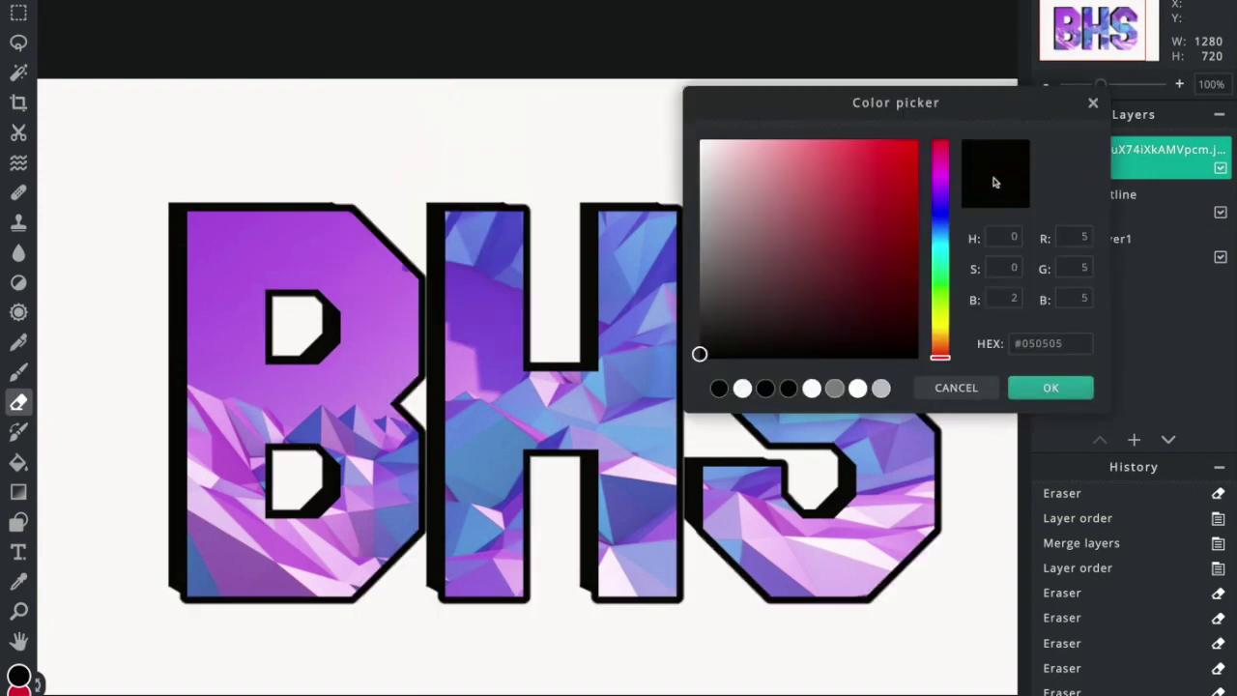
pyautogui.click(701, 141)
pyautogui.click(1050, 388)
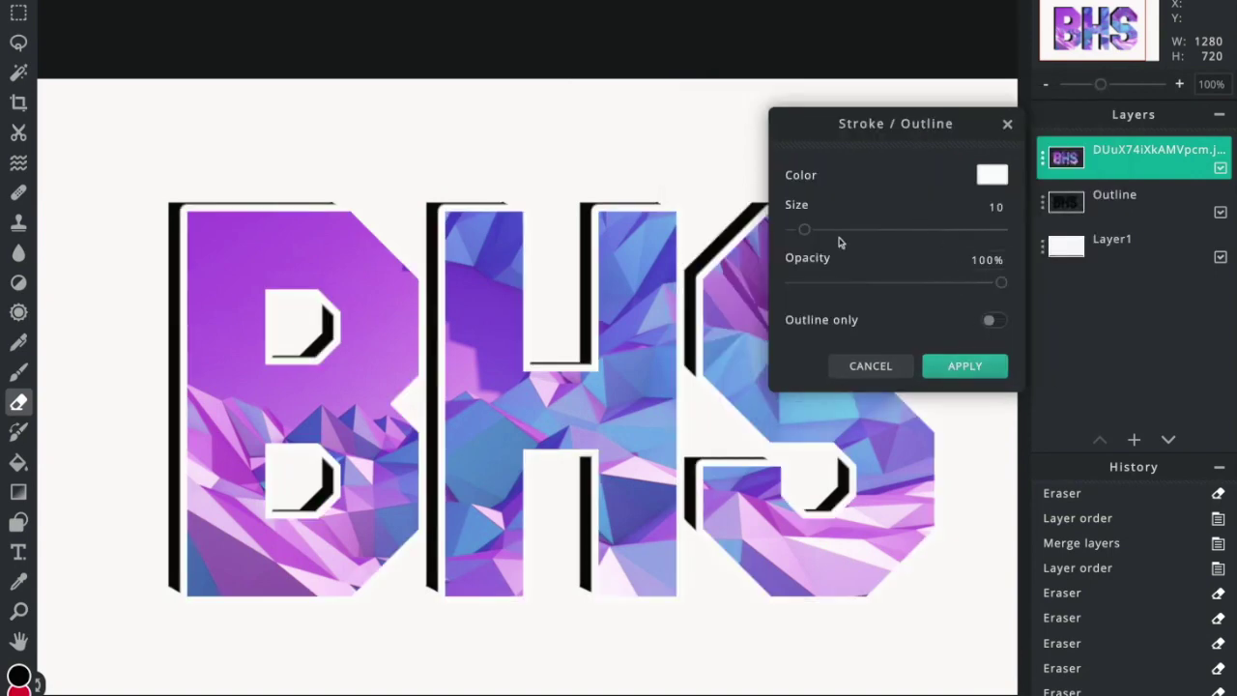
# Step: Set the white outline's size to 3 and apply it to the picture layer
pyautogui.click(801, 231)
pyautogui.press('Left')
pyautogui.press('Left')
pyautogui.press('Left')
pyautogui.press('Left')
pyautogui.press('Left')
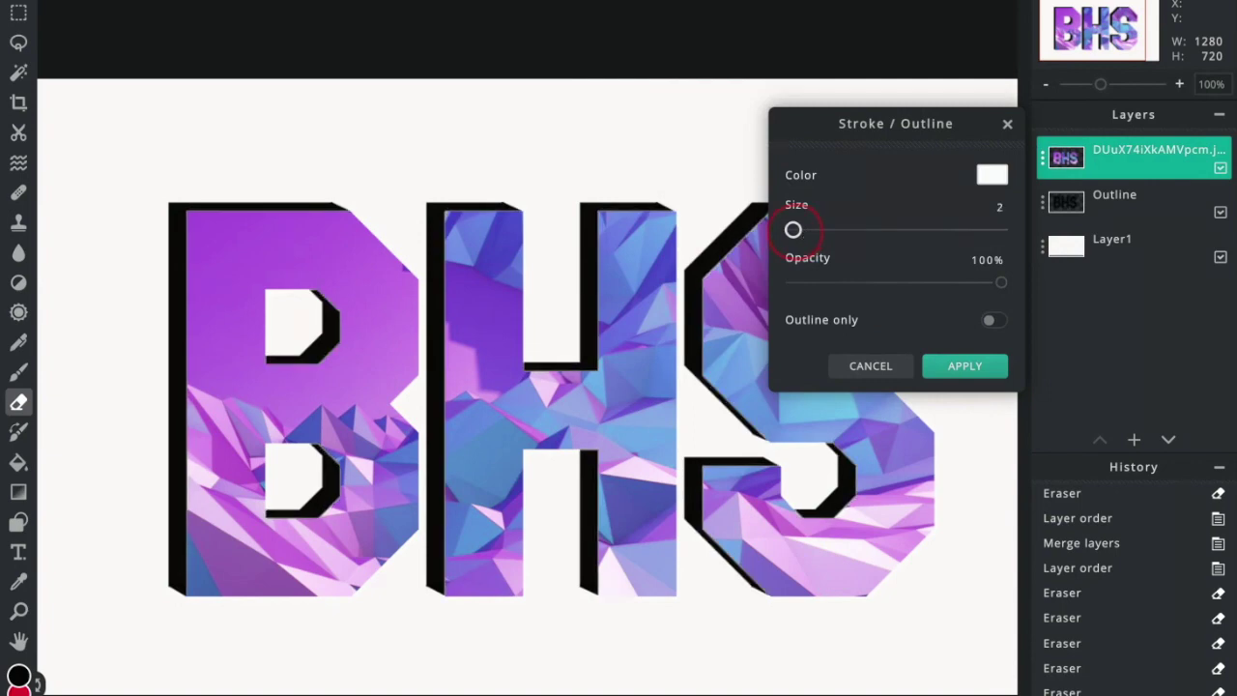
pyautogui.moveTo(792, 230); pyautogui.dragTo(794, 230)
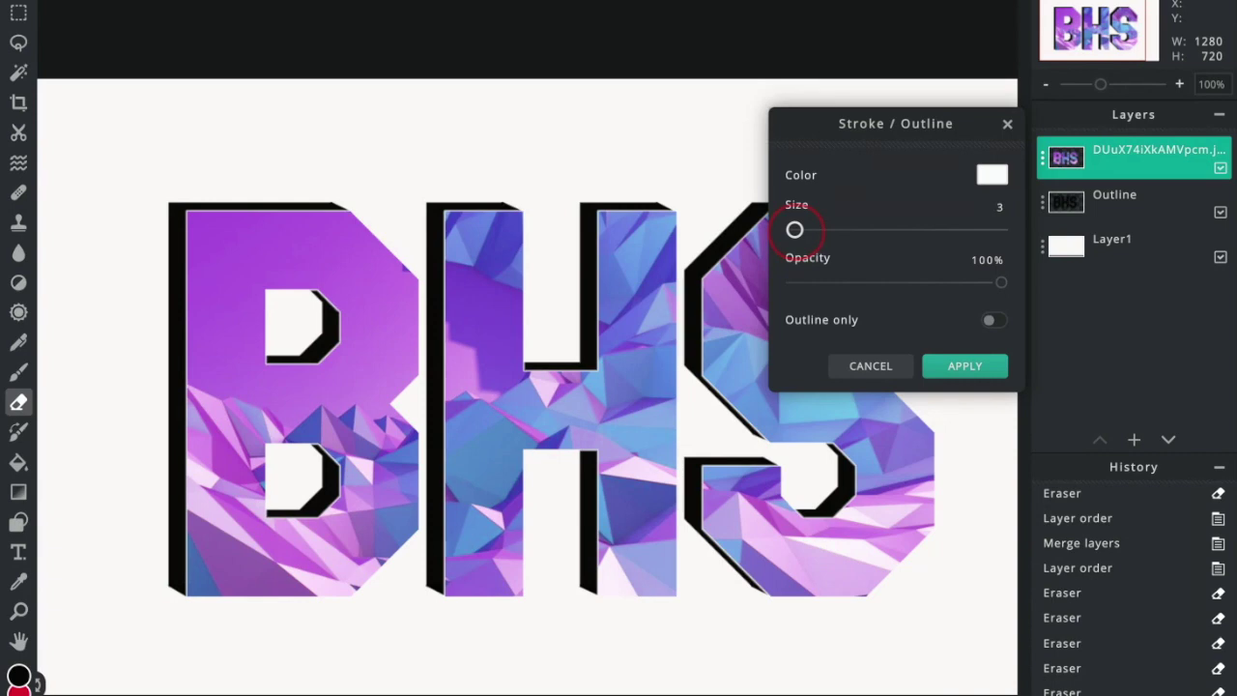
pyautogui.moveTo(794, 230); pyautogui.dragTo(794, 230)
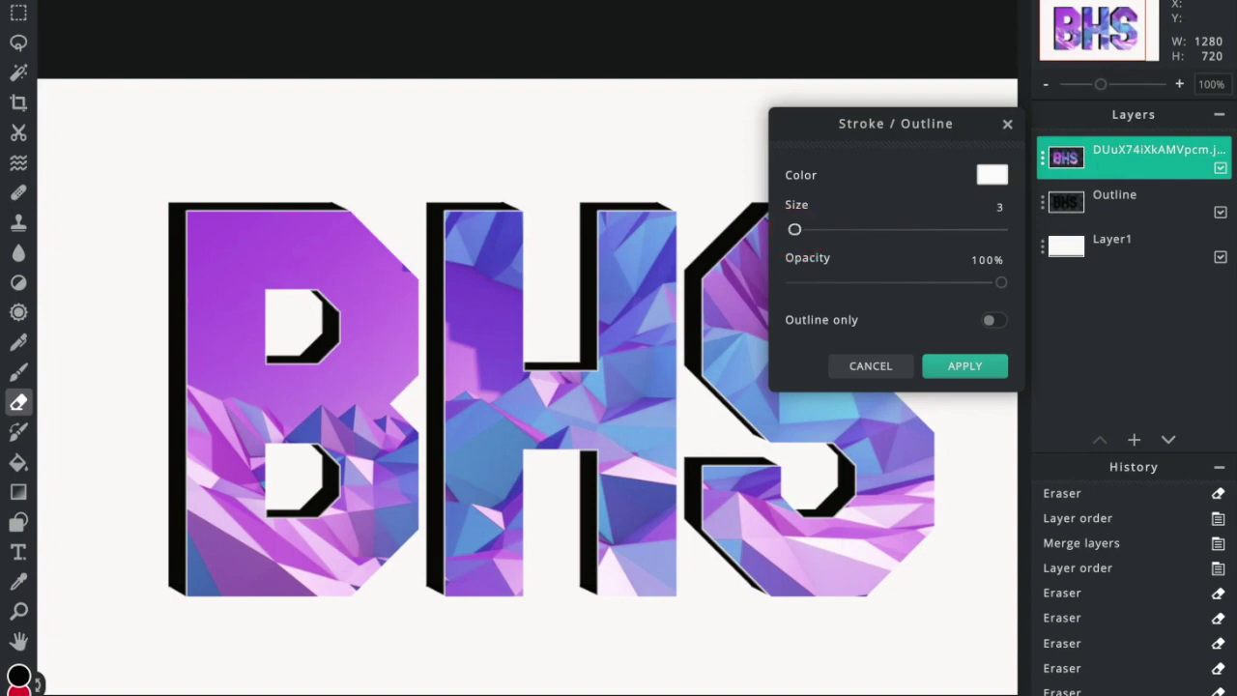
pyautogui.click(964, 367)
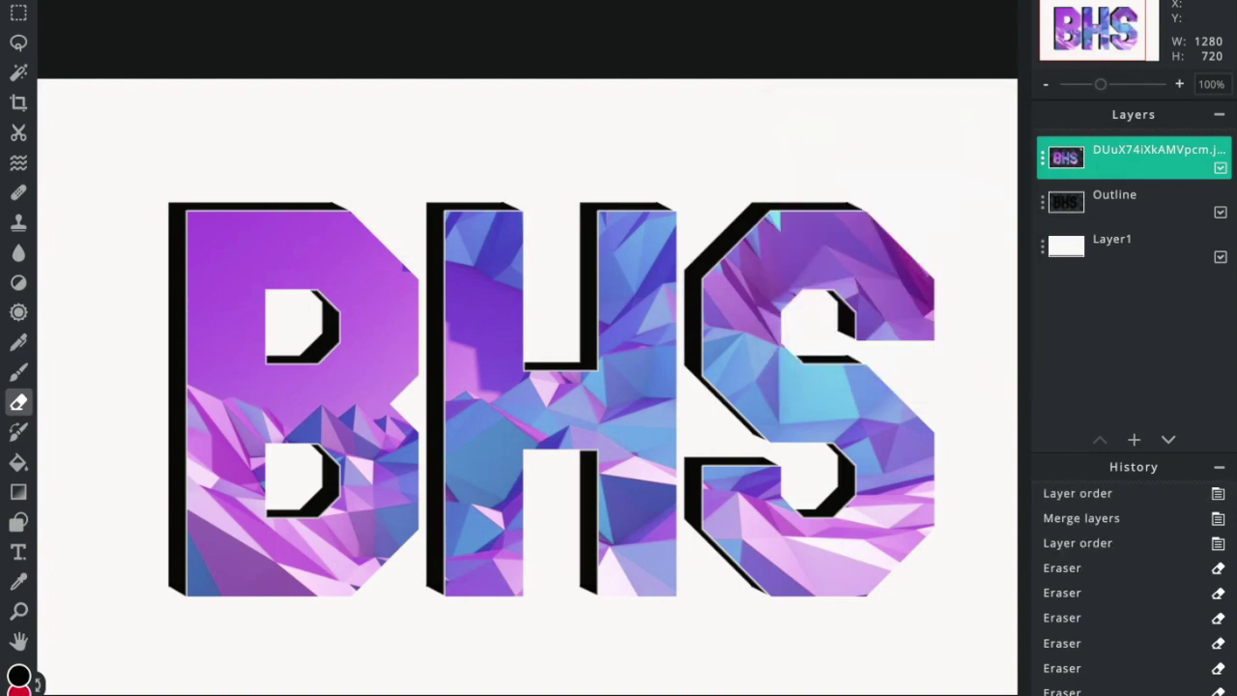
# Step: Activate the Outline layer, choose the Shape tool and set the foreground colour to near-white #FBF9F9
pyautogui.scroll(5, 228, 184)
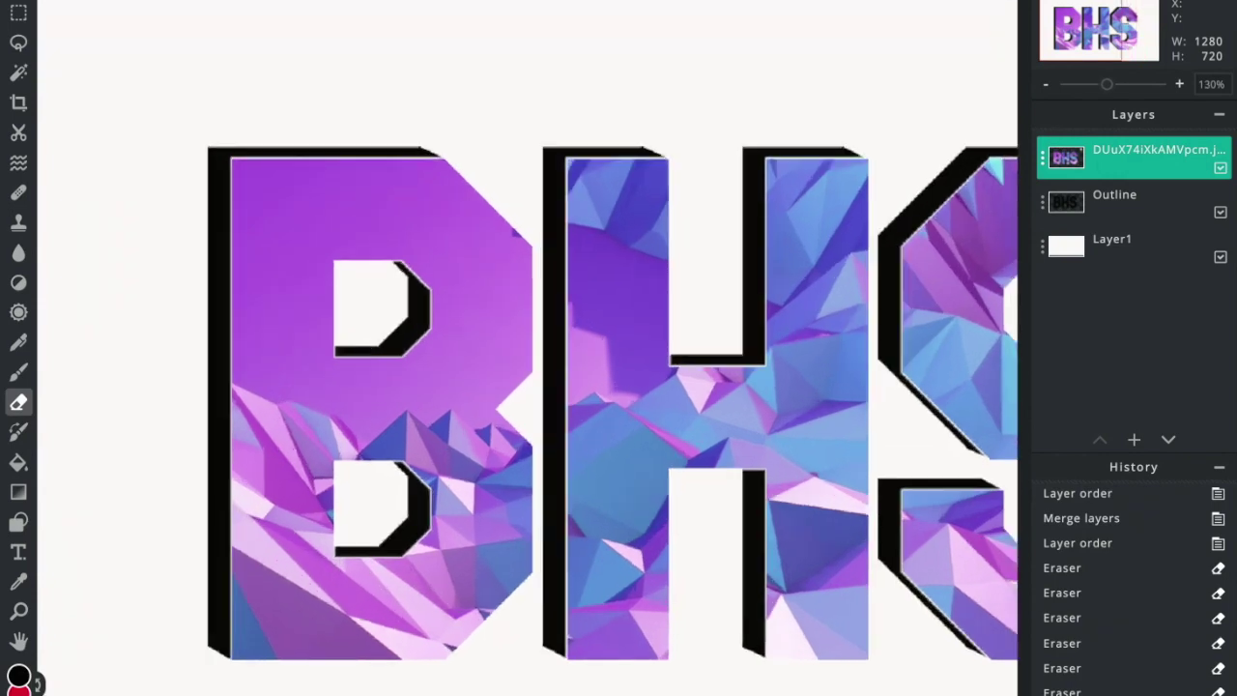
pyautogui.scroll(1, 535, 182)
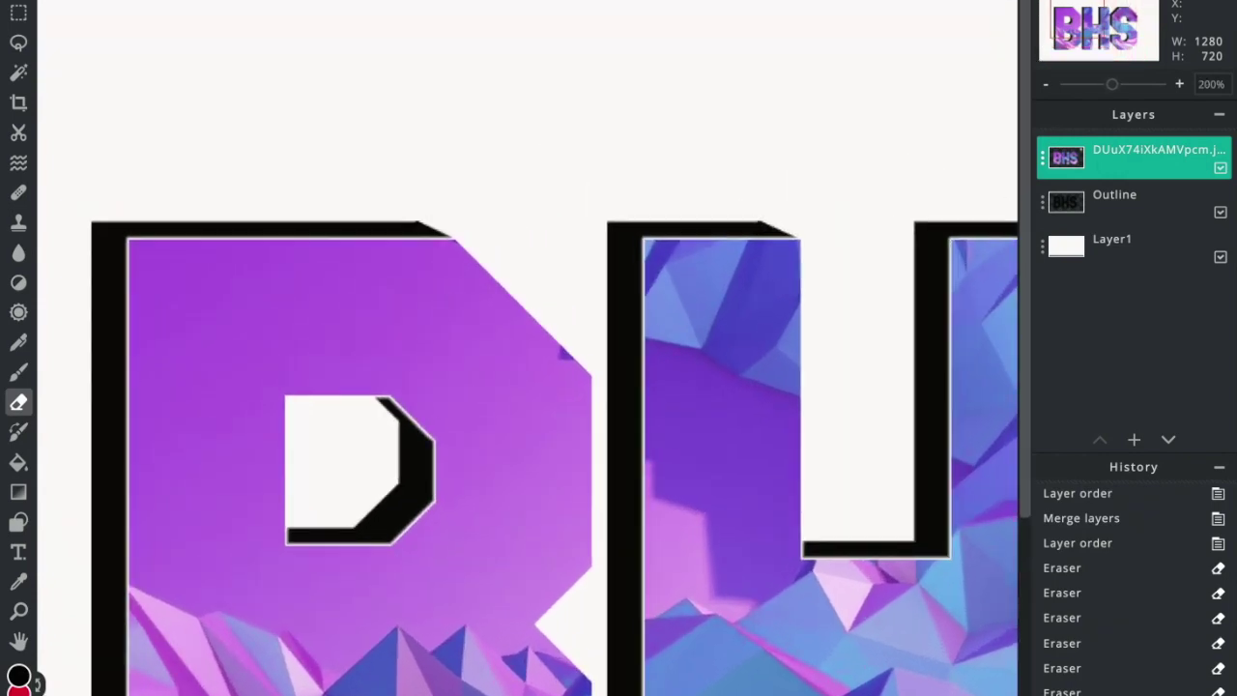
pyautogui.scroll(-5, 292, 140)
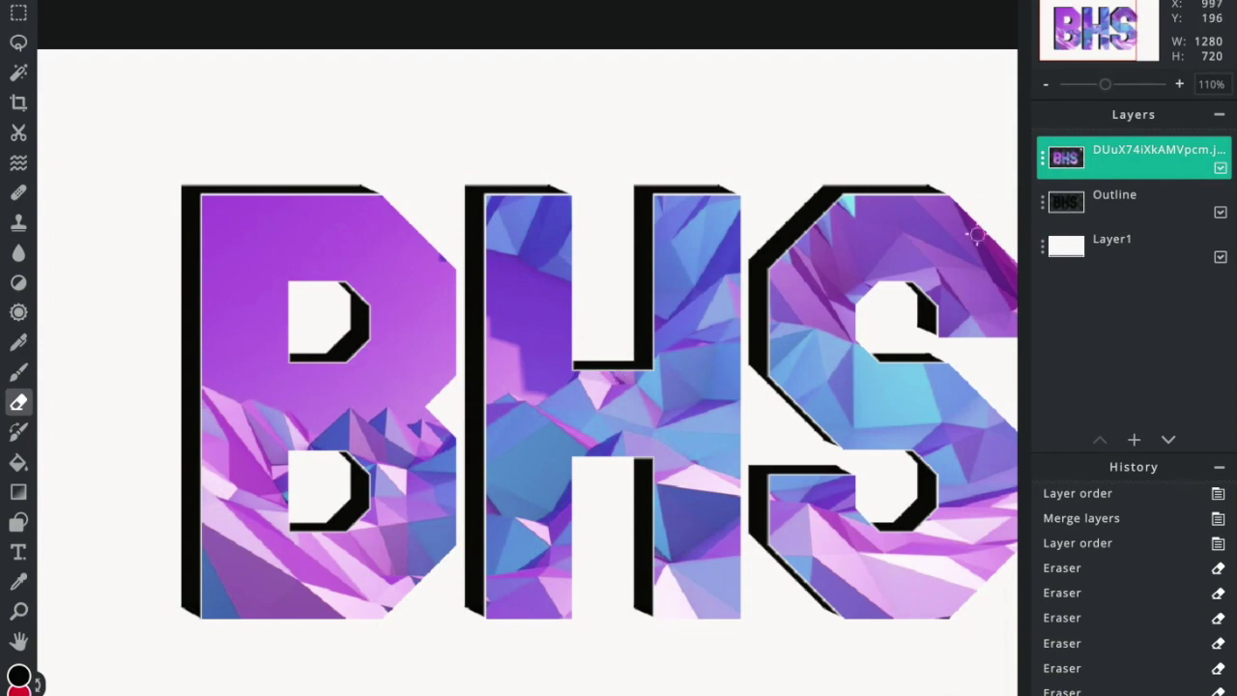
pyautogui.click(1122, 201)
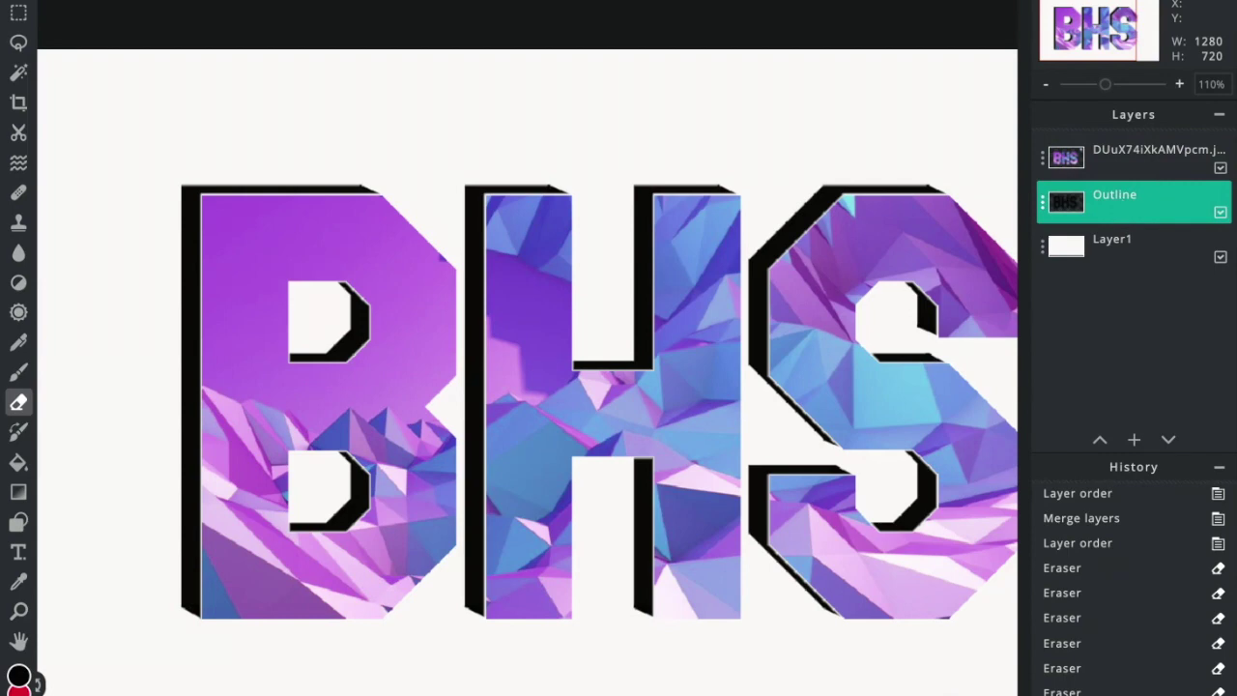
pyautogui.click(16, 523)
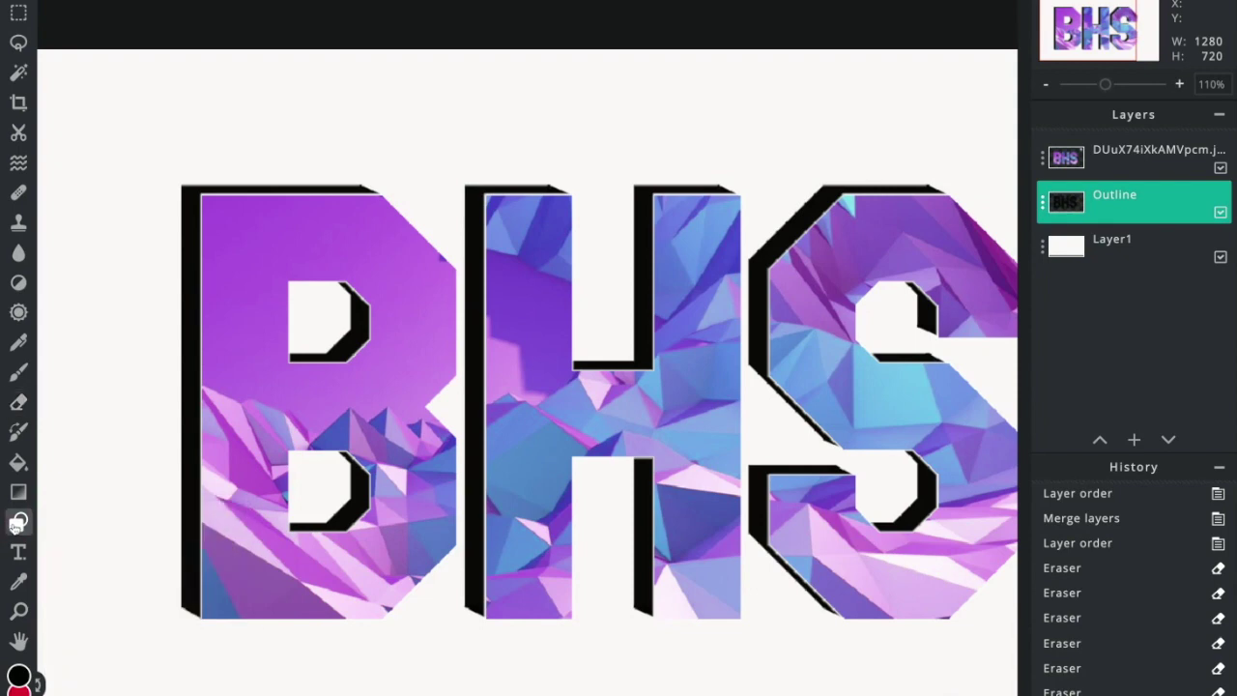
pyautogui.click(18, 676)
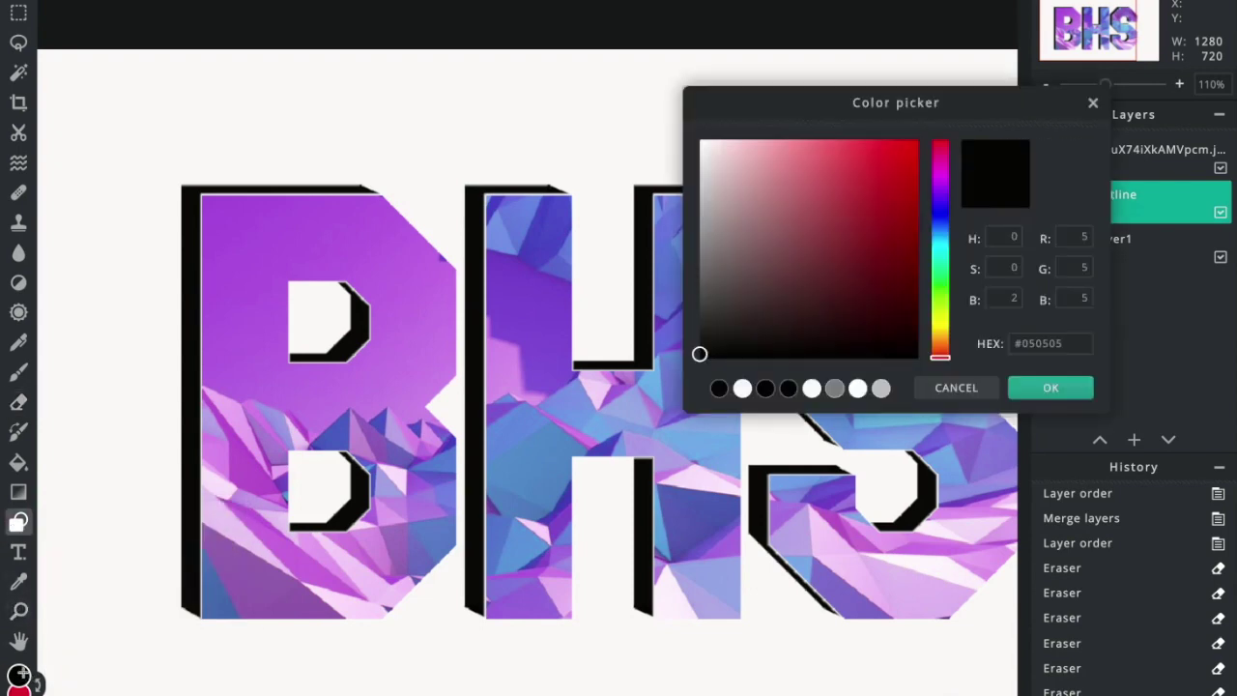
pyautogui.click(701, 143)
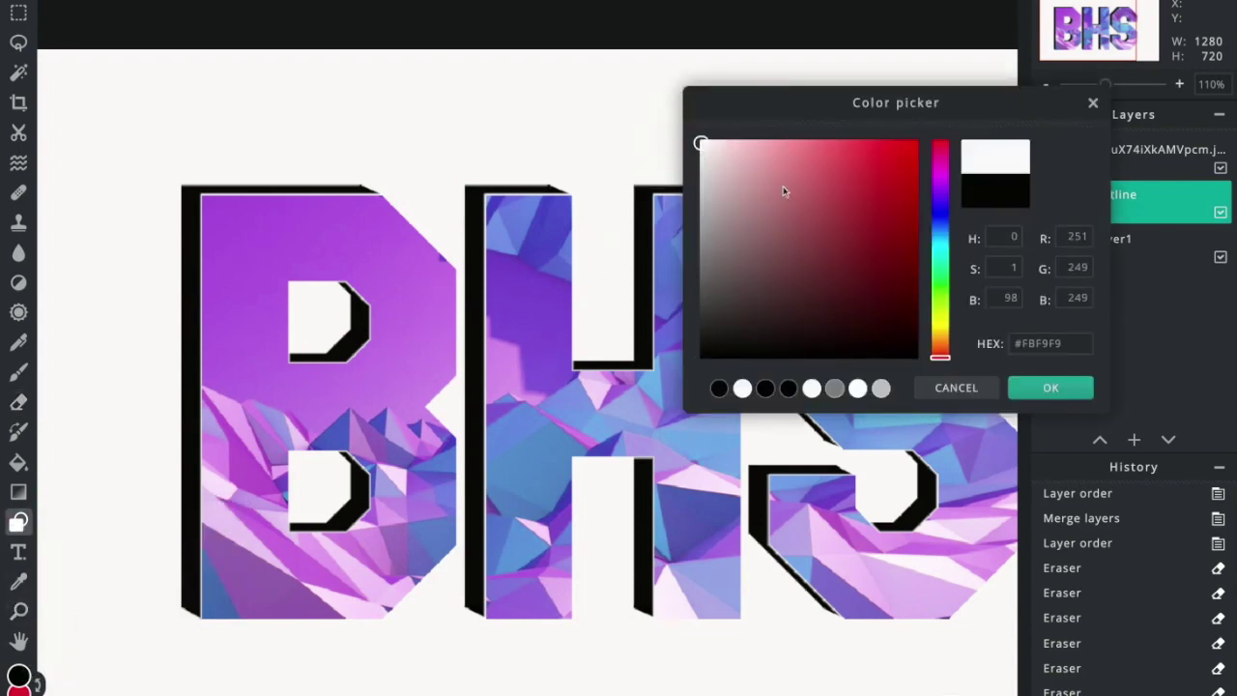
pyautogui.click(1053, 388)
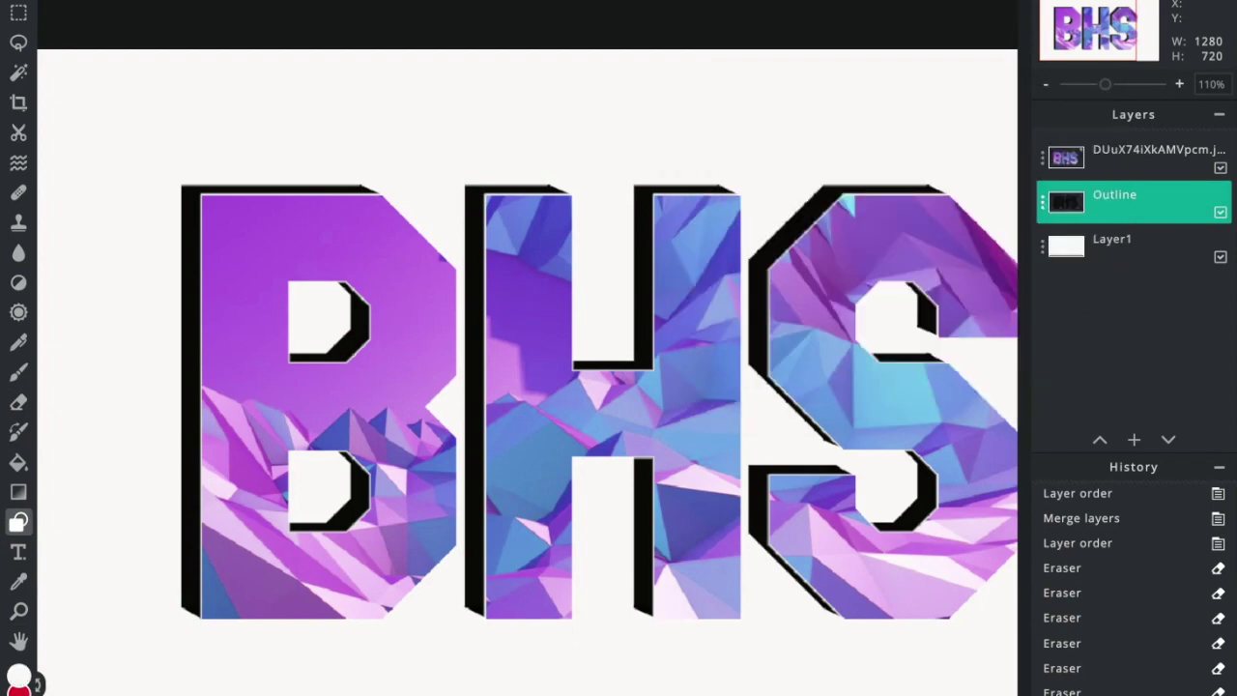
# Step: Draw a thin white line across the B's black shadow from its outer top-left corner to the letter face's top-left corner
pyautogui.scroll(5, 560, 21)
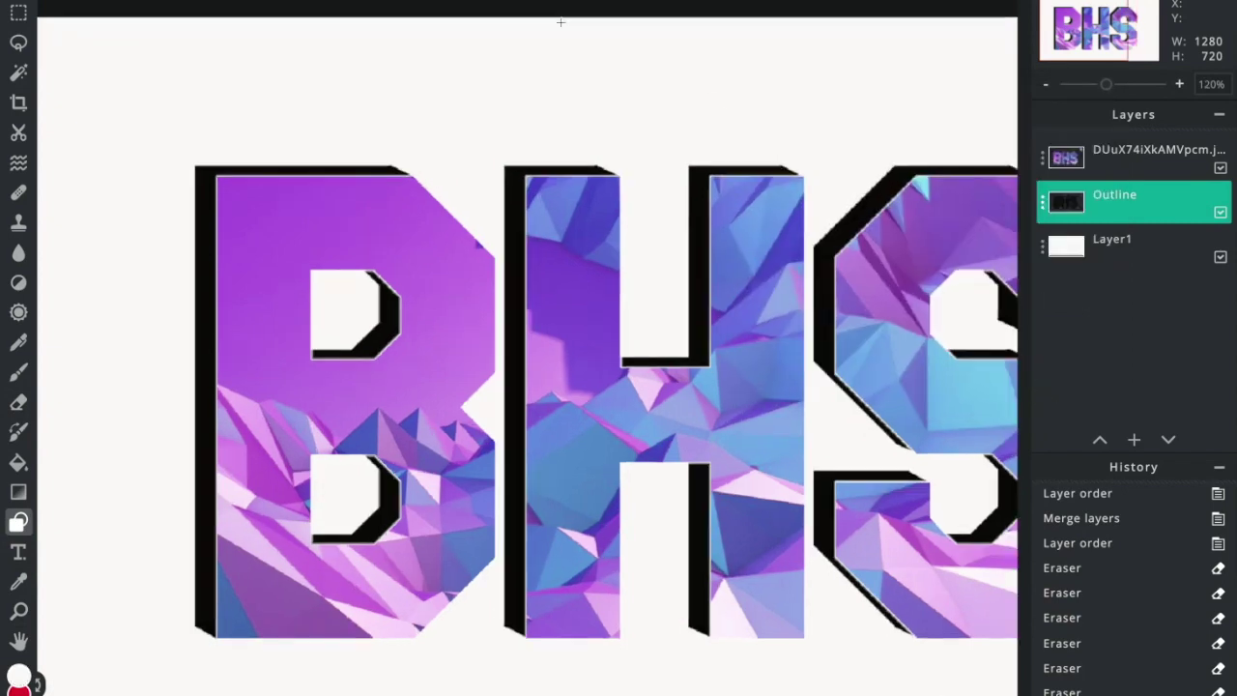
pyautogui.scroll(2, 528, 387)
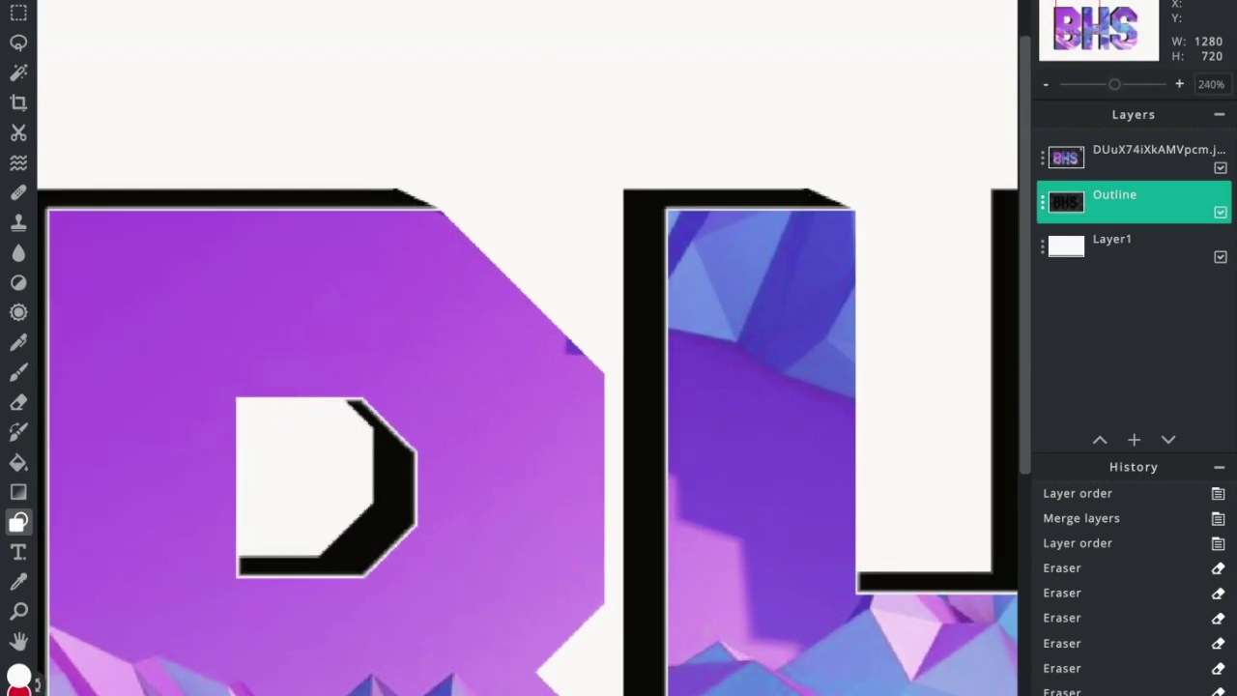
pyautogui.moveTo(230, 199); pyautogui.dragTo(538, 202)
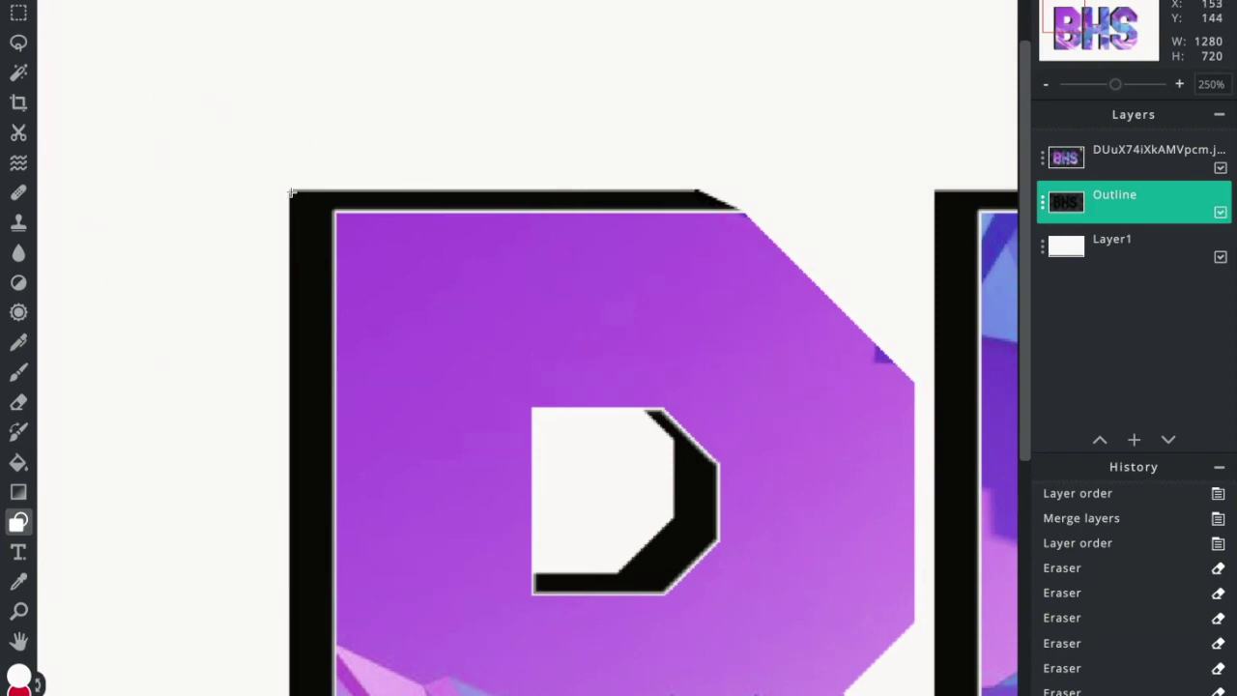
pyautogui.moveTo(289, 191); pyautogui.dragTo(335, 214)
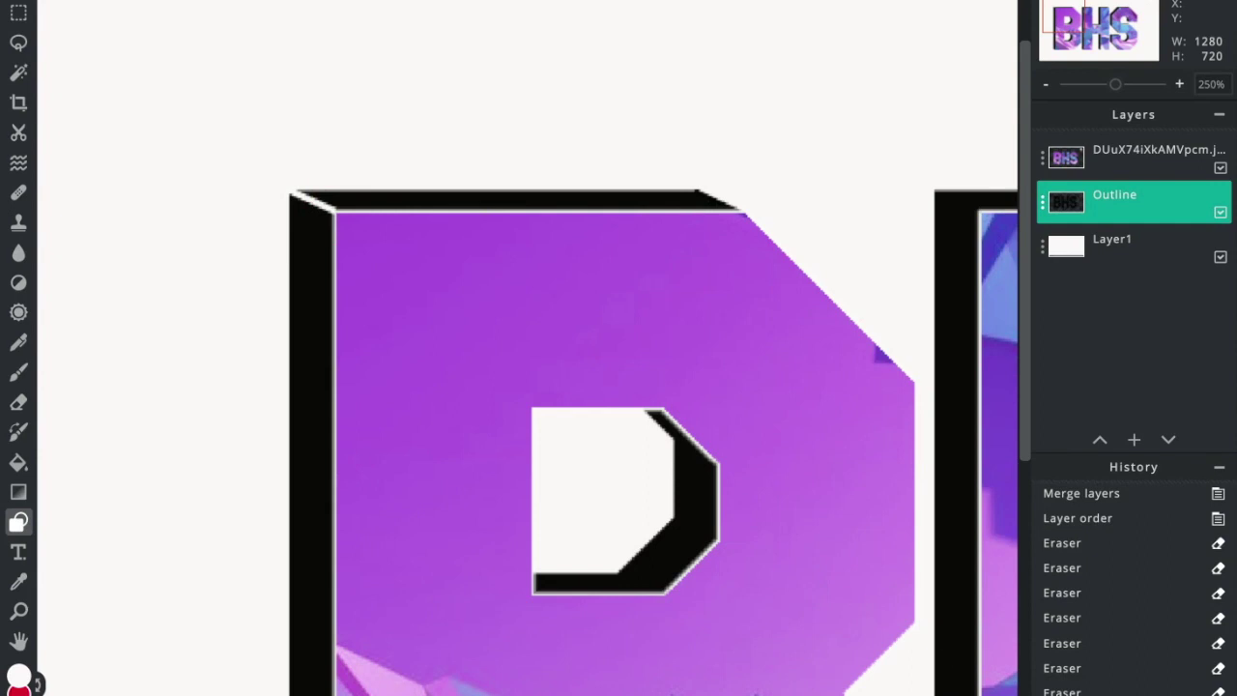
pyautogui.hotkey('ctrl', 'z')
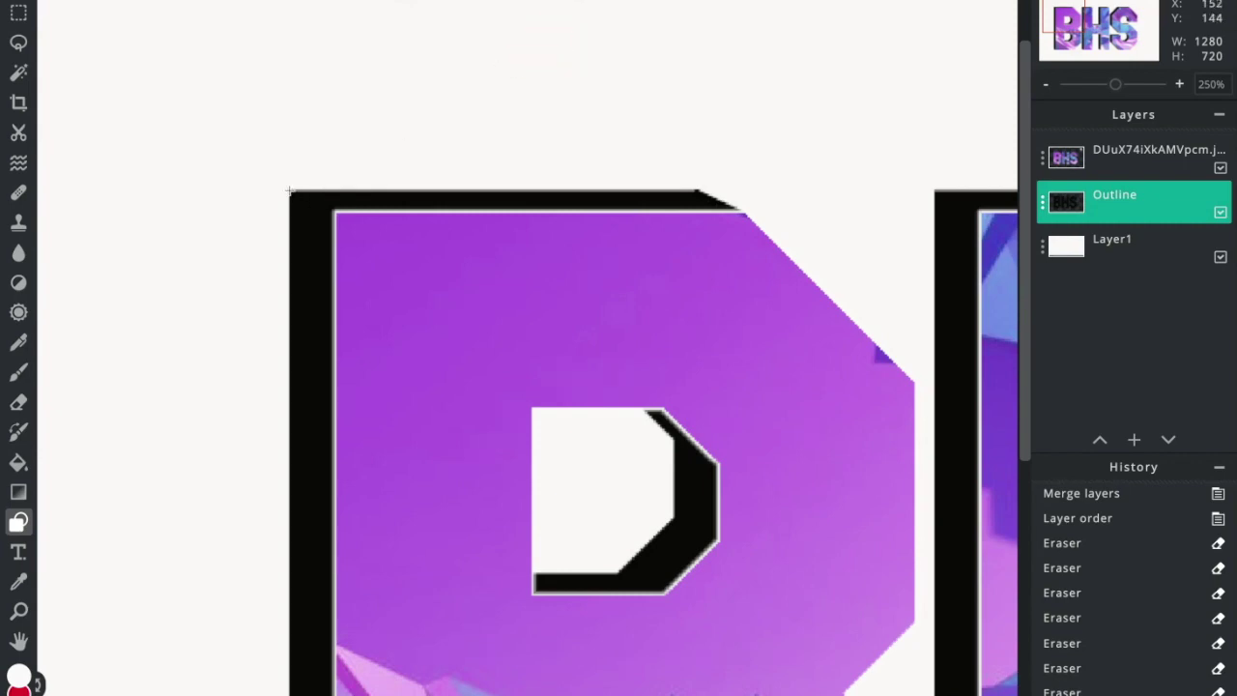
pyautogui.moveTo(288, 190); pyautogui.dragTo(333, 209)
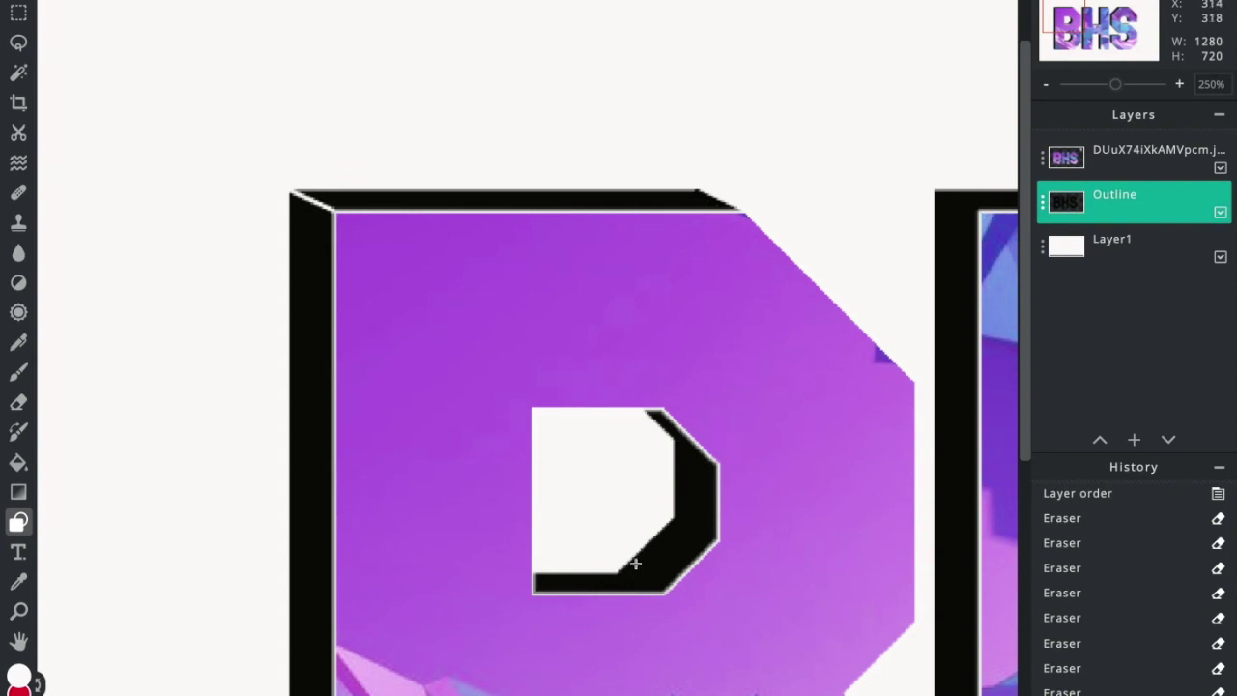
# Step: Draw three white edge lines across the black shadow at the corners of the B's upper hole
pyautogui.moveTo(647, 549); pyautogui.dragTo(523, 268)
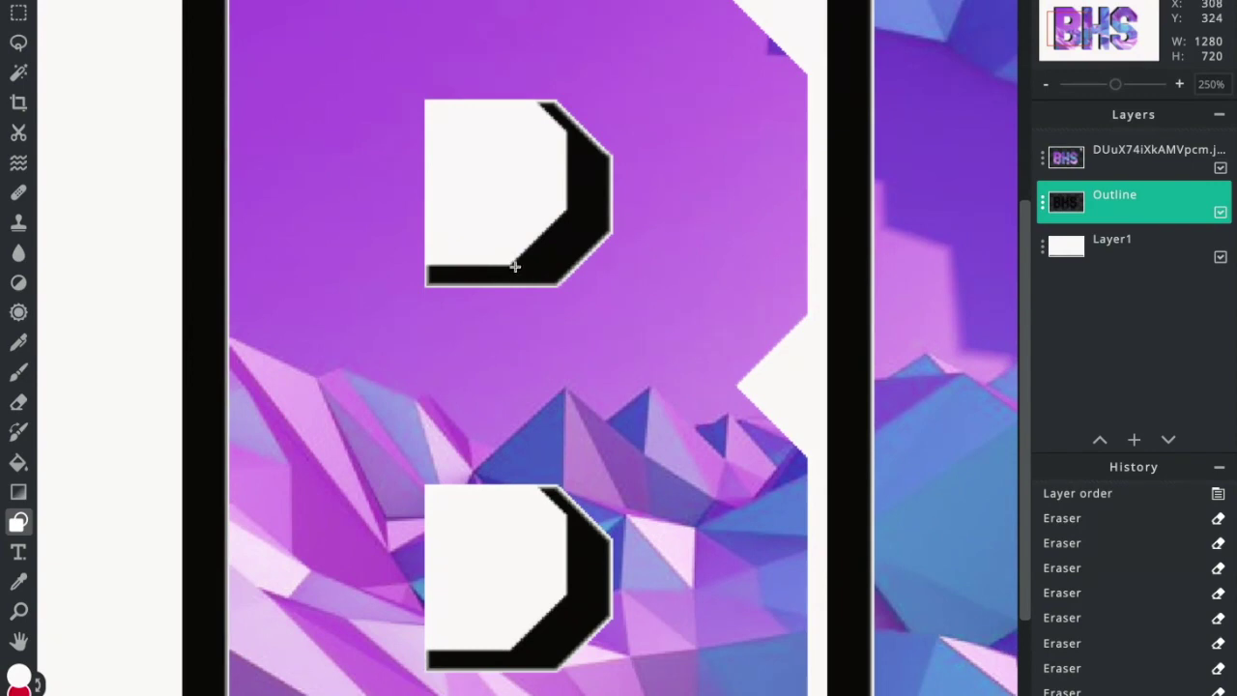
pyautogui.moveTo(510, 266); pyautogui.dragTo(559, 285)
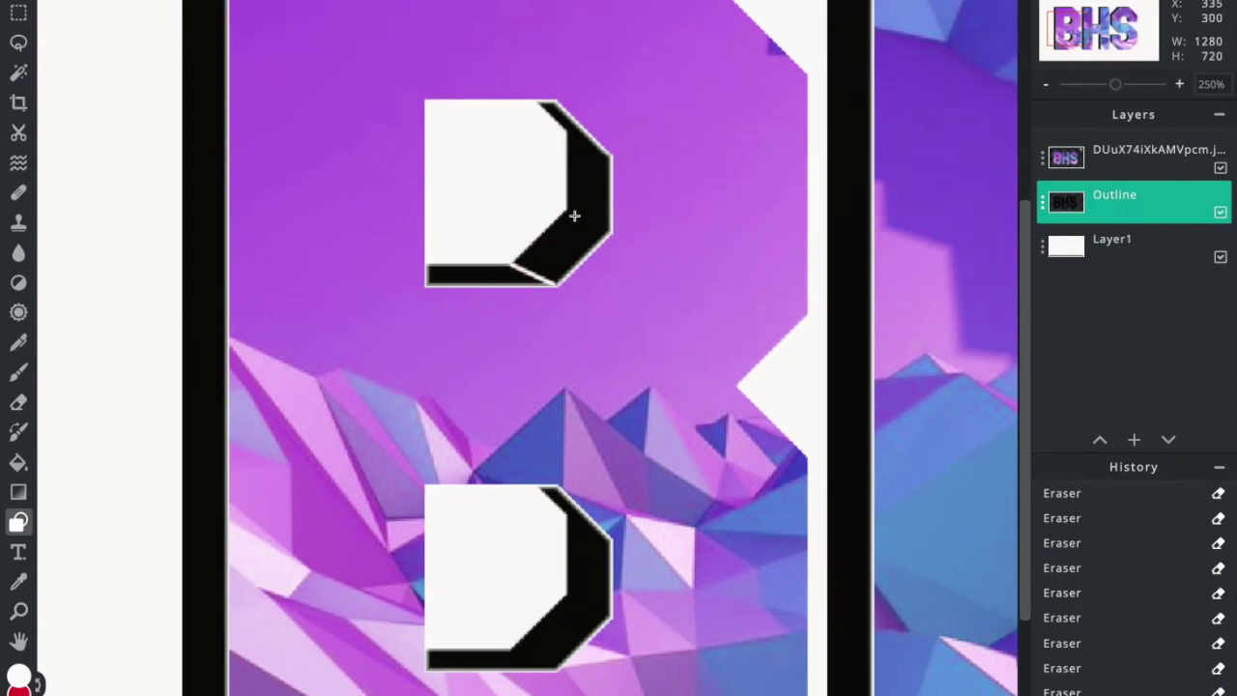
pyautogui.moveTo(566, 211); pyautogui.dragTo(606, 224)
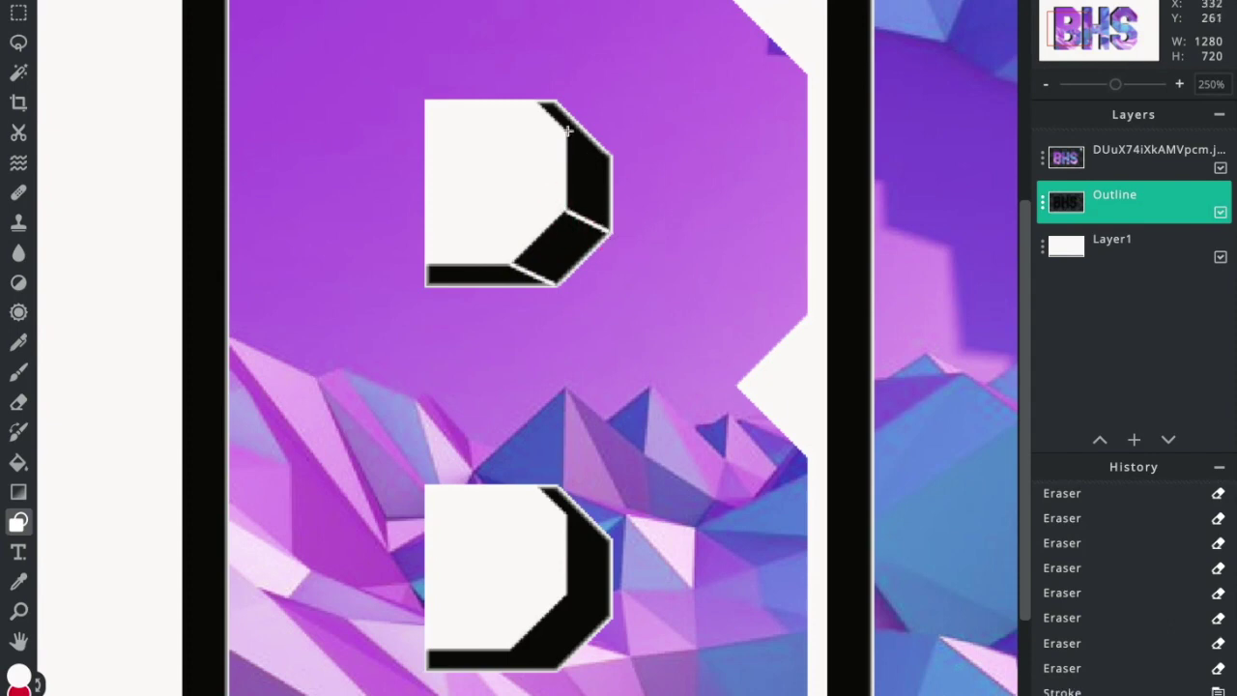
pyautogui.moveTo(566, 128); pyautogui.dragTo(608, 147)
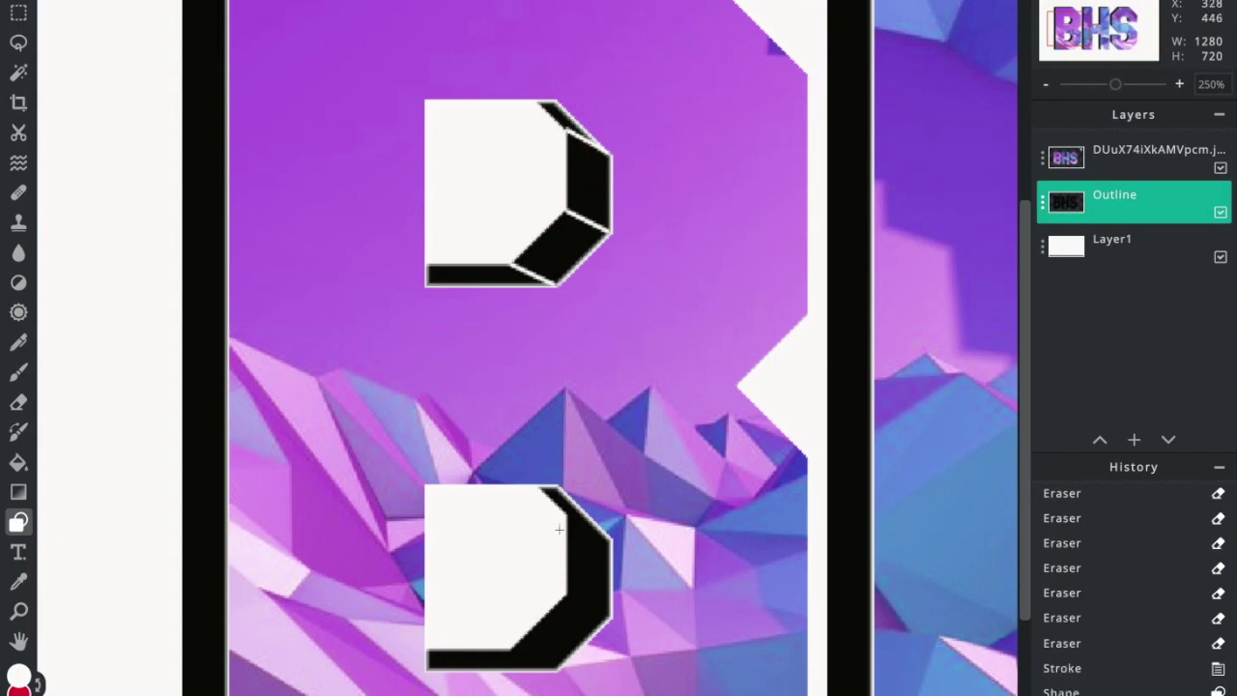
# Step: Draw three white edge lines across the black shadow at the corners of the B's lower hole
pyautogui.moveTo(565, 512); pyautogui.dragTo(610, 547)
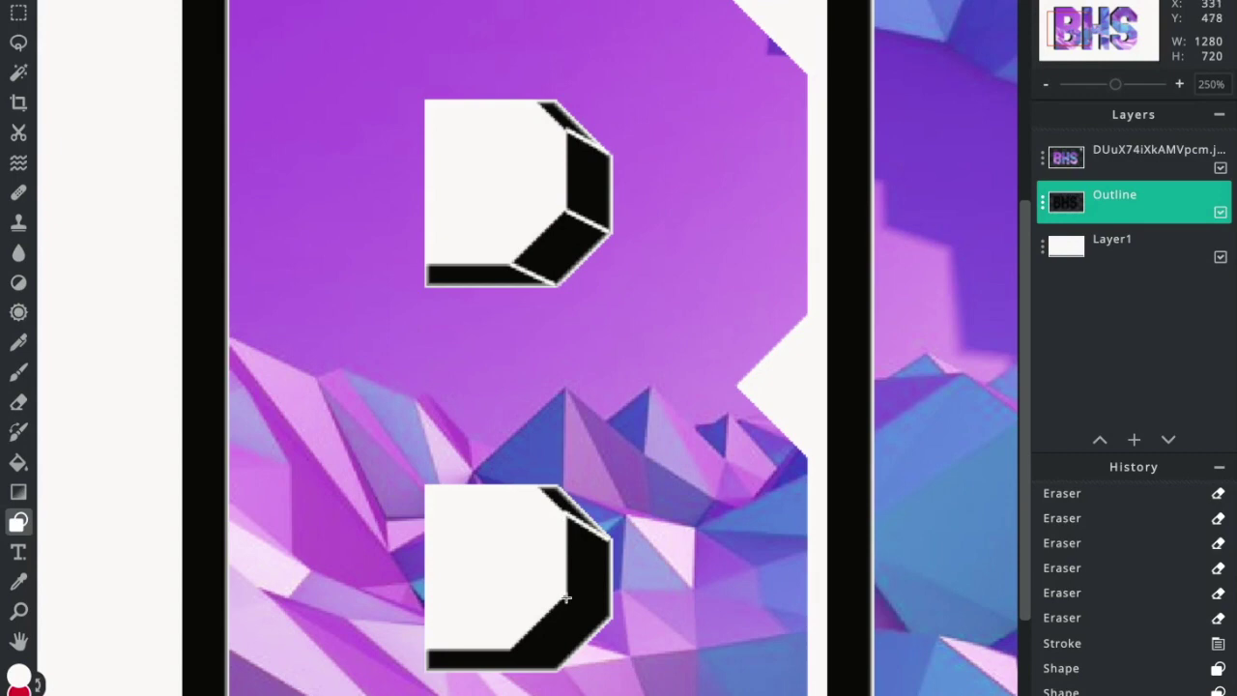
pyautogui.moveTo(567, 596); pyautogui.dragTo(609, 624)
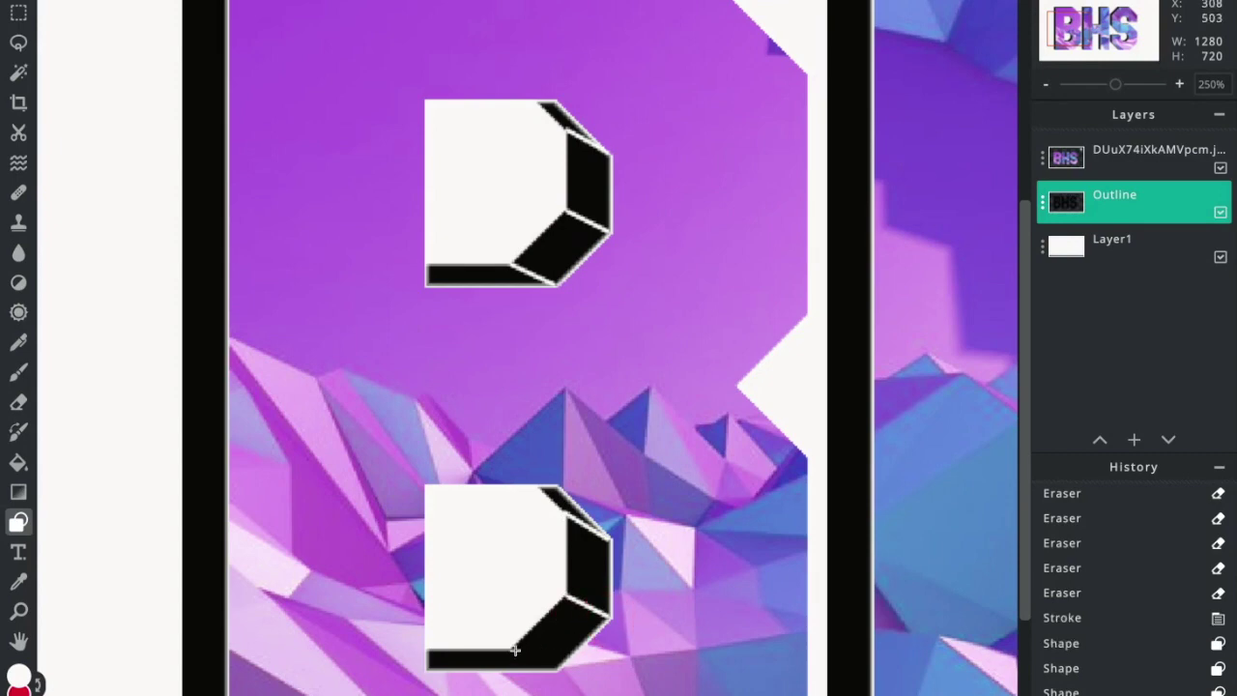
pyautogui.moveTo(512, 649); pyautogui.dragTo(560, 670)
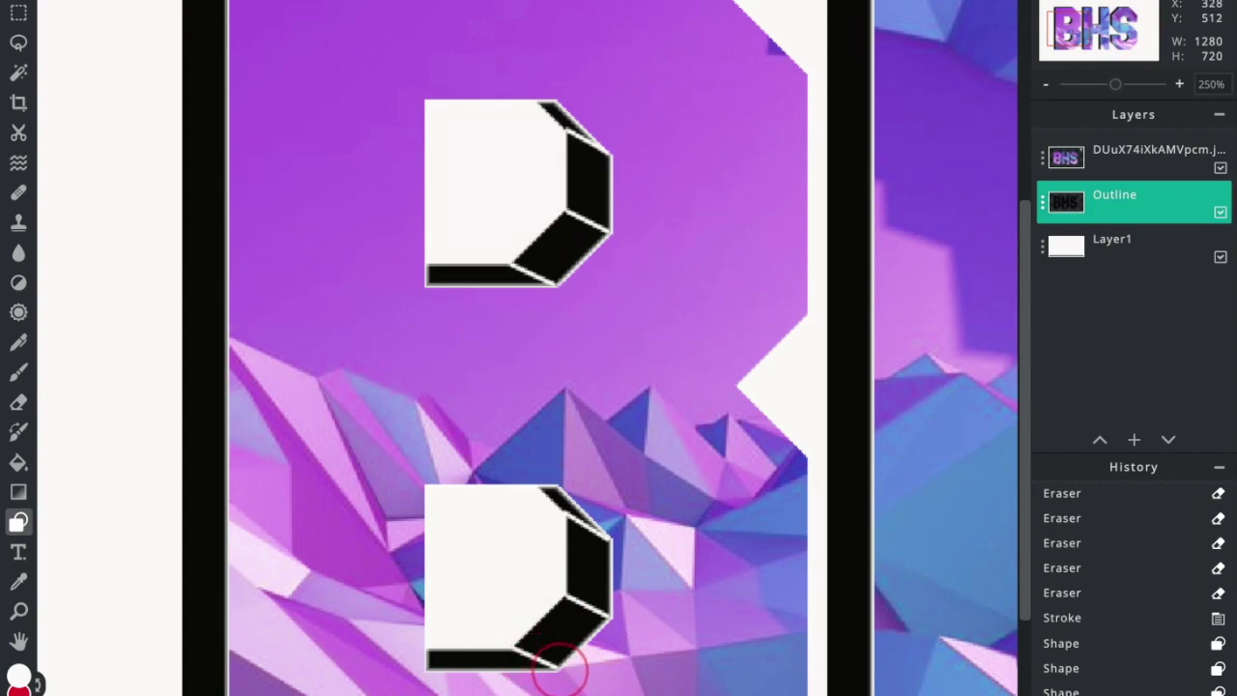
pyautogui.moveTo(559, 670); pyautogui.dragTo(560, 670)
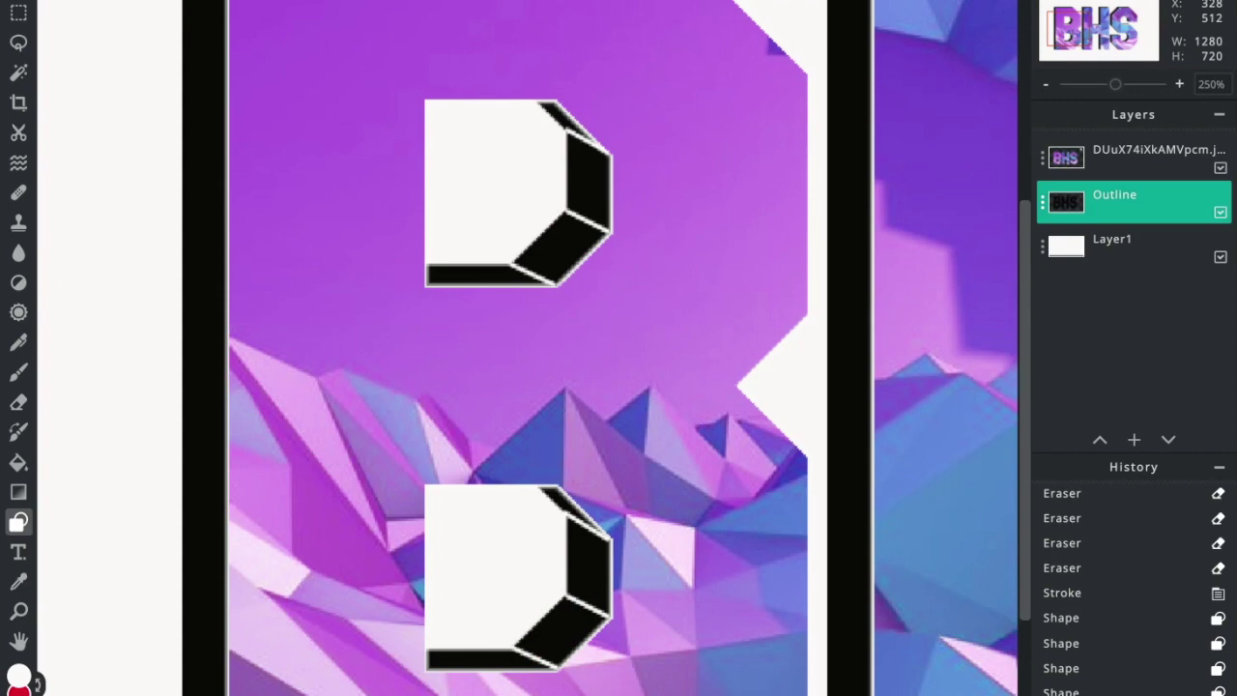
pyautogui.click(706, 571)
pyautogui.scroll(-3, 705, 571)
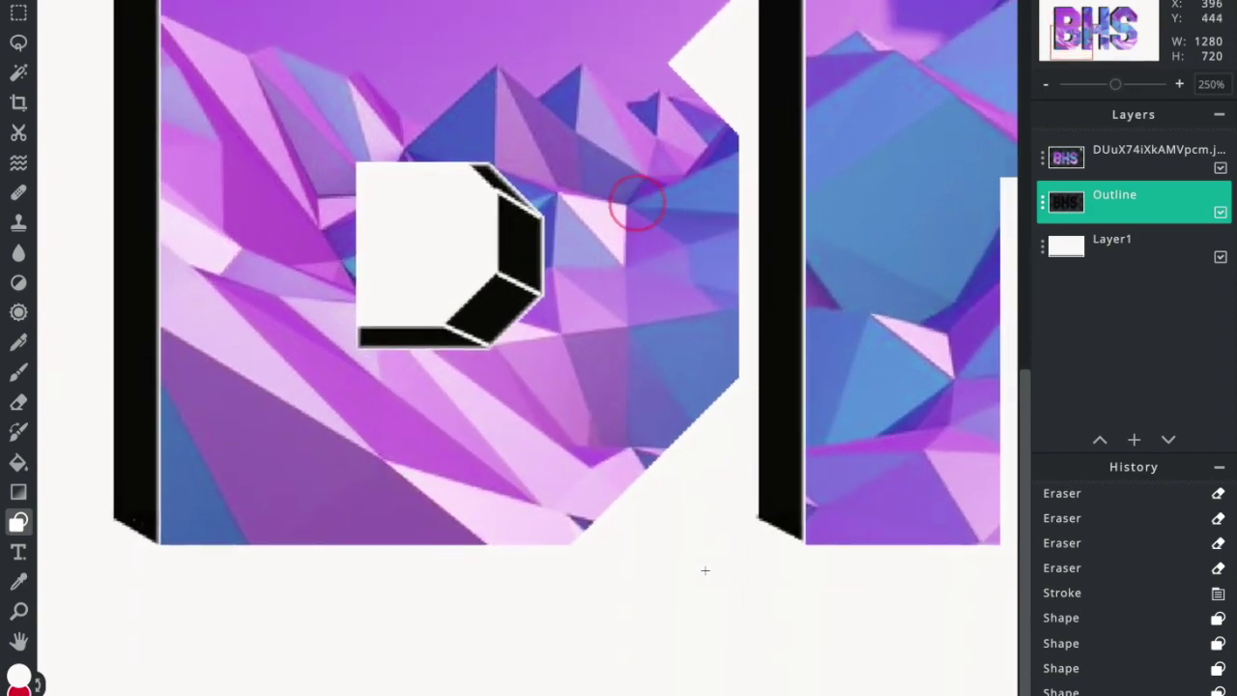
# Step: Draw three white edge lines across the H's black shadow, at both stems' outer top-left corners and the upper gap's lower-right corner
pyautogui.hscroll(3, 682, 276)
pyautogui.scroll(5, 531, 144)
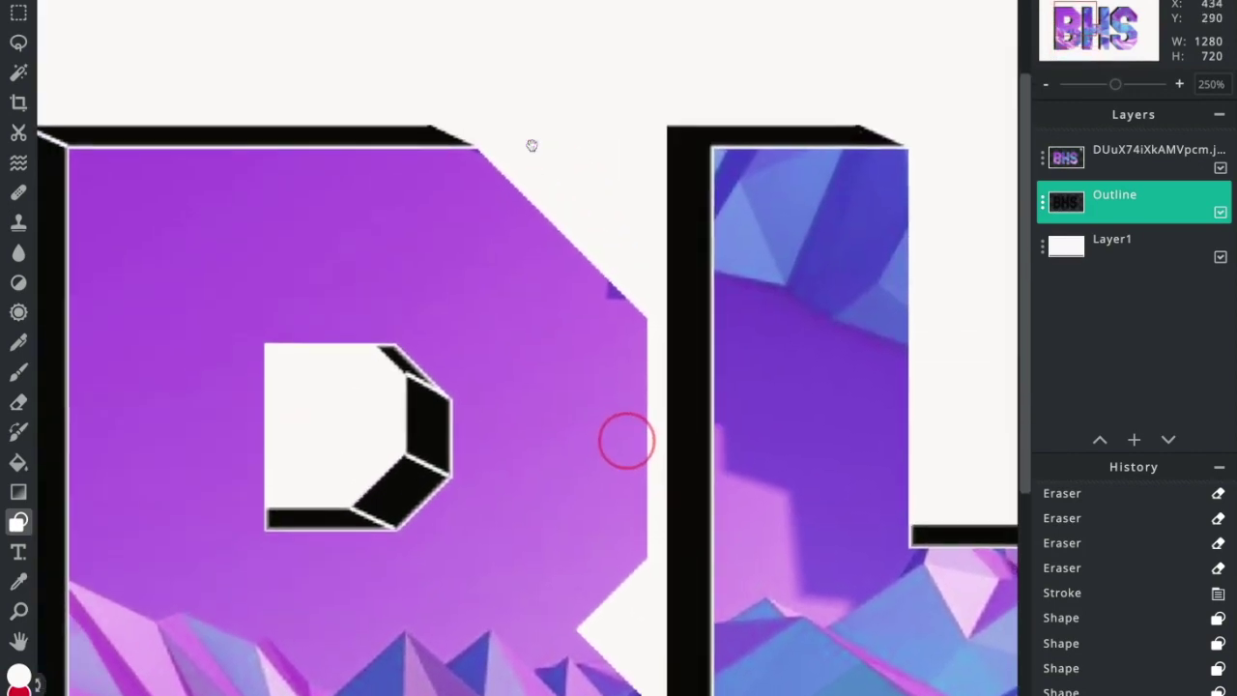
pyautogui.hscroll(3, 531, 145)
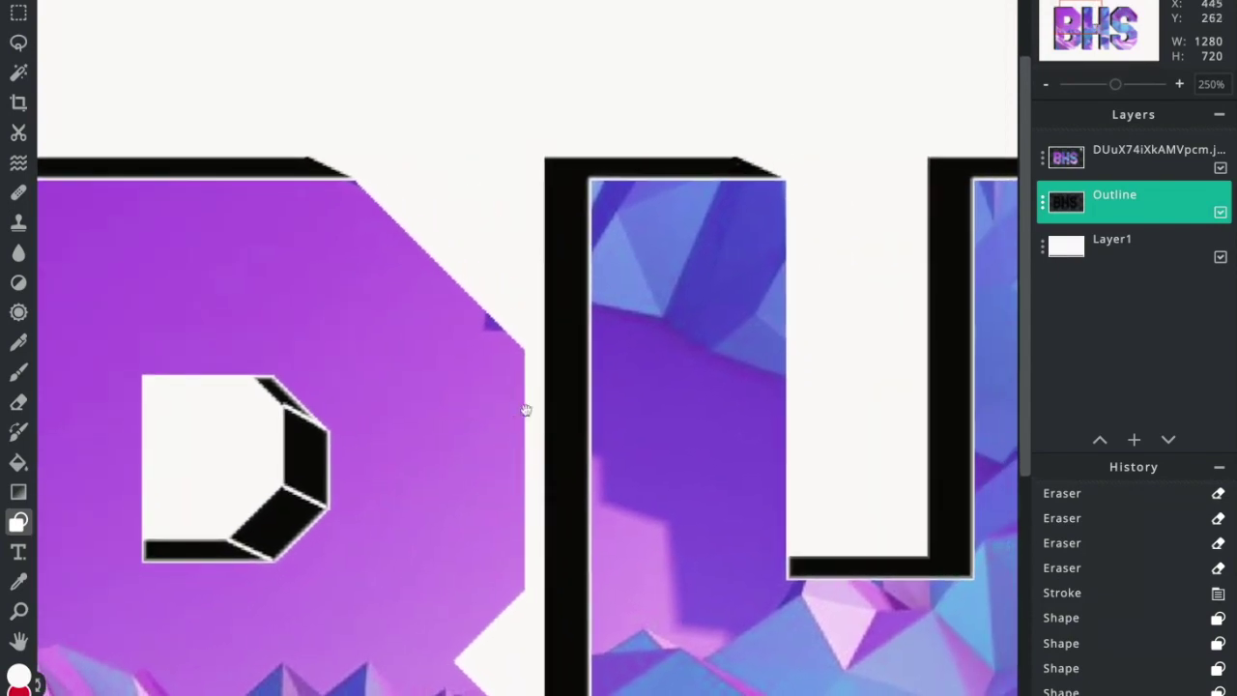
pyautogui.moveTo(546, 159); pyautogui.dragTo(589, 181)
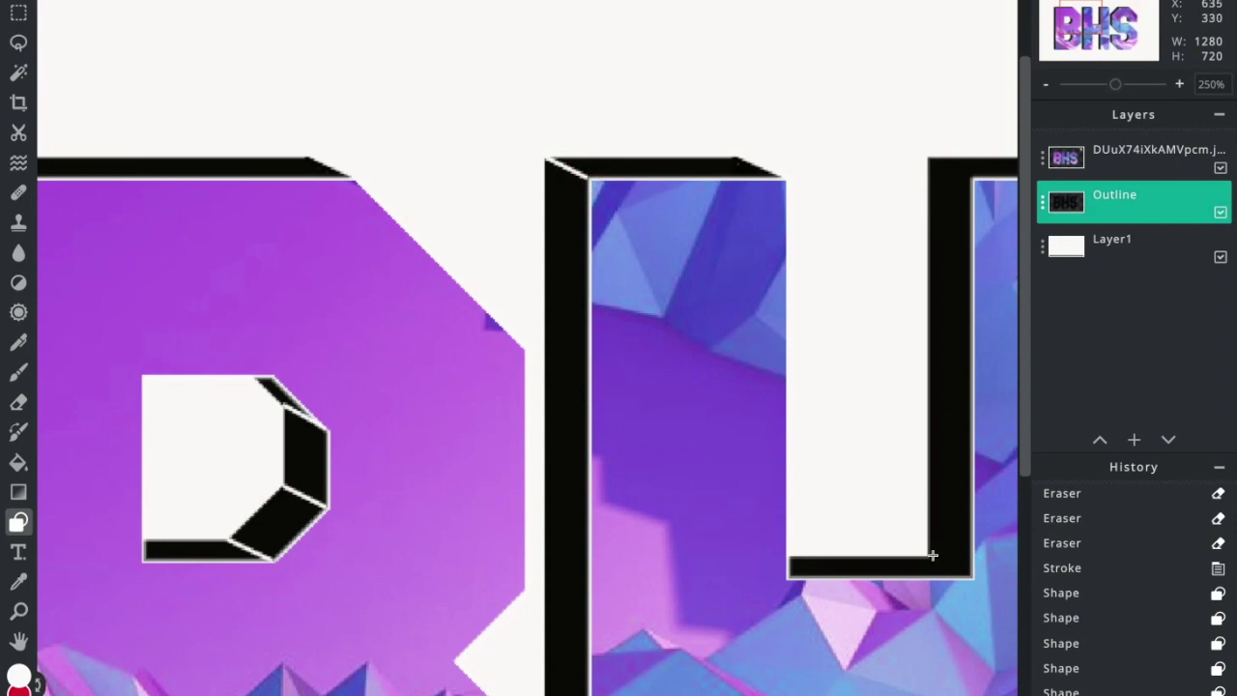
pyautogui.moveTo(927, 556); pyautogui.dragTo(973, 578)
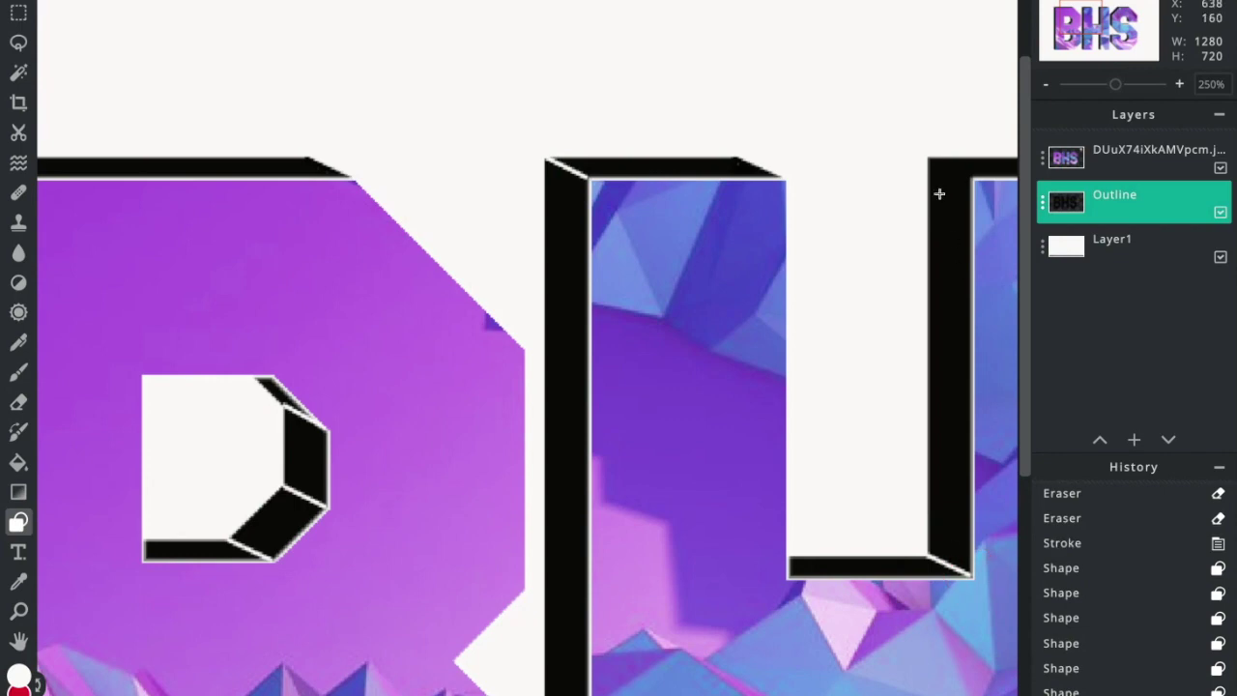
pyautogui.moveTo(927, 157); pyautogui.dragTo(972, 180)
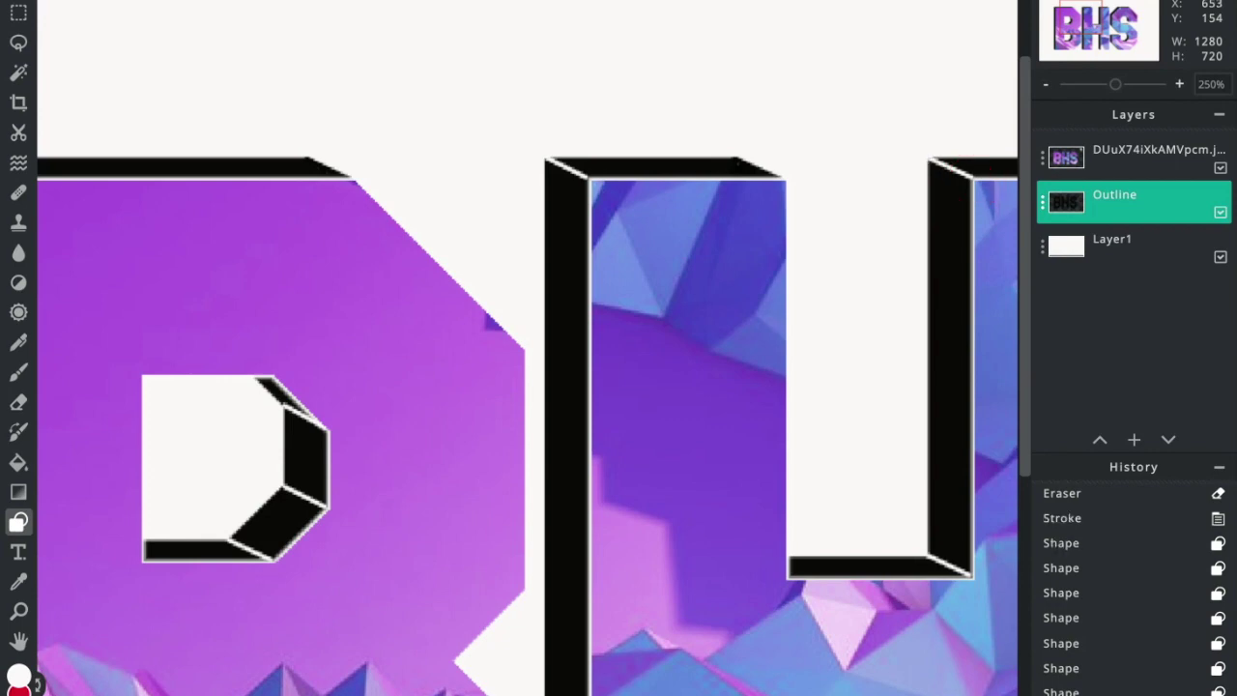
# Step: Draw three white edge lines across the S's black shadow at the outer left corners of its upper curve
pyautogui.moveTo(933, 370); pyautogui.dragTo(740, 340)
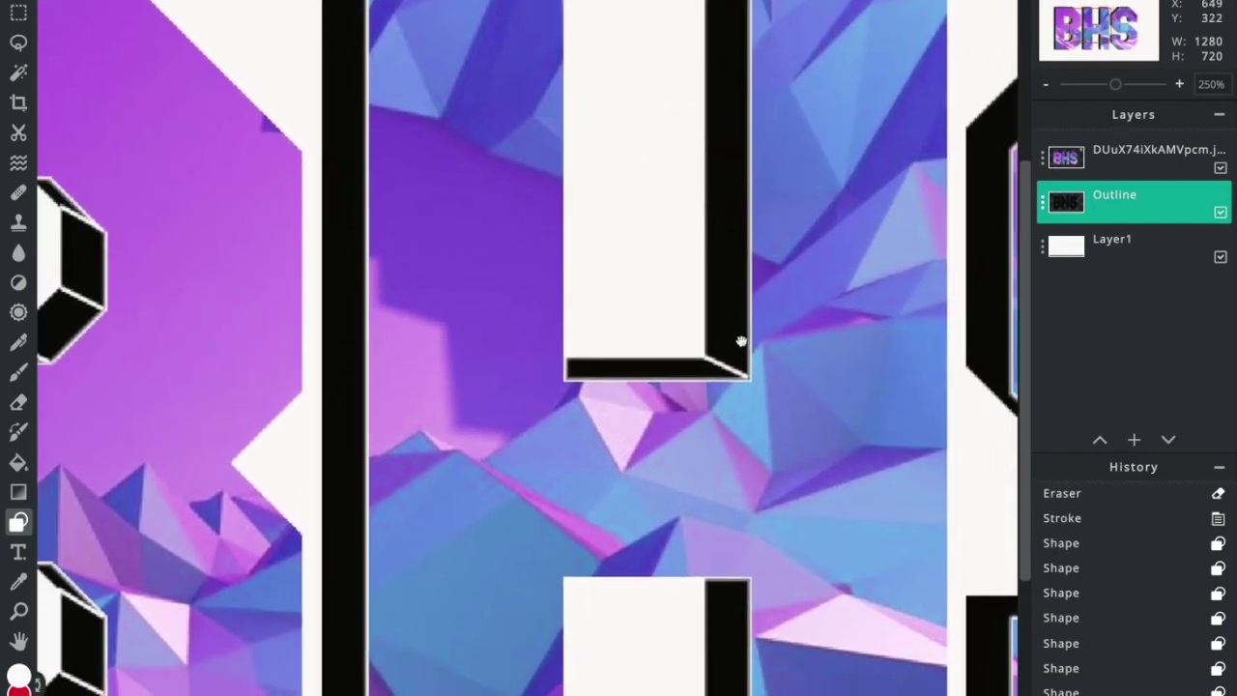
pyautogui.scroll(-5, 740, 340)
pyautogui.hscroll(1, 806, 415)
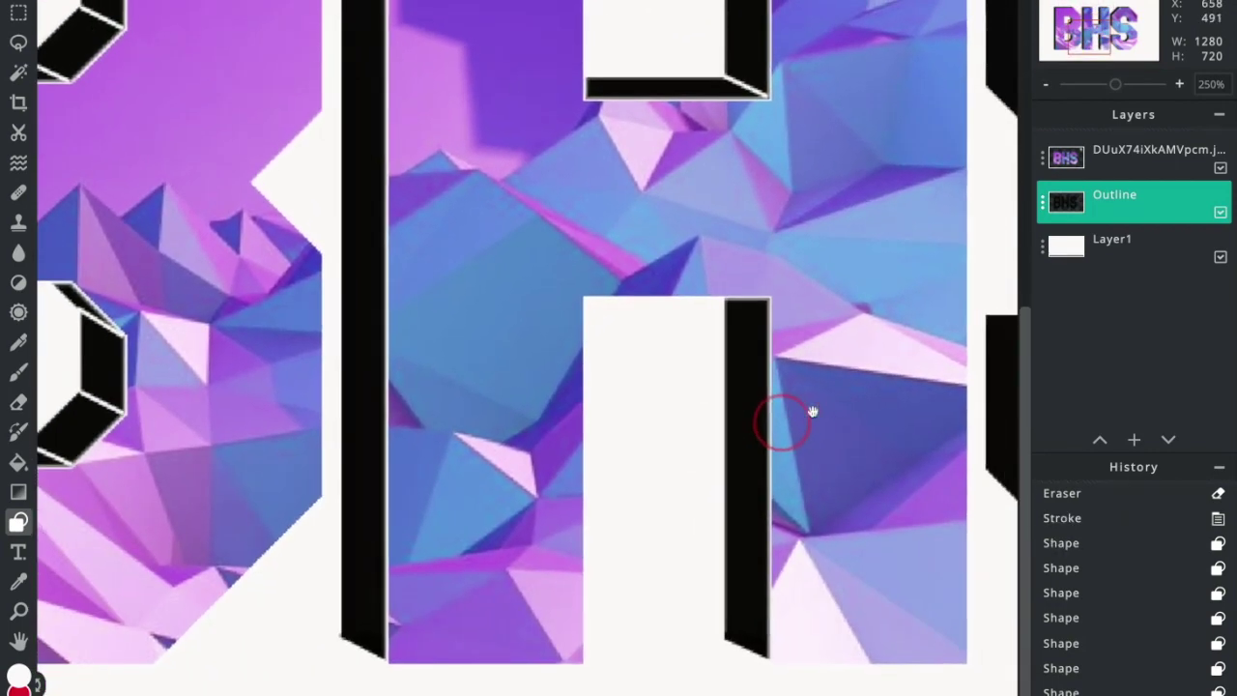
pyautogui.hscroll(1, 813, 412)
pyautogui.scroll(2, 811, 409)
pyautogui.hscroll(2, 812, 409)
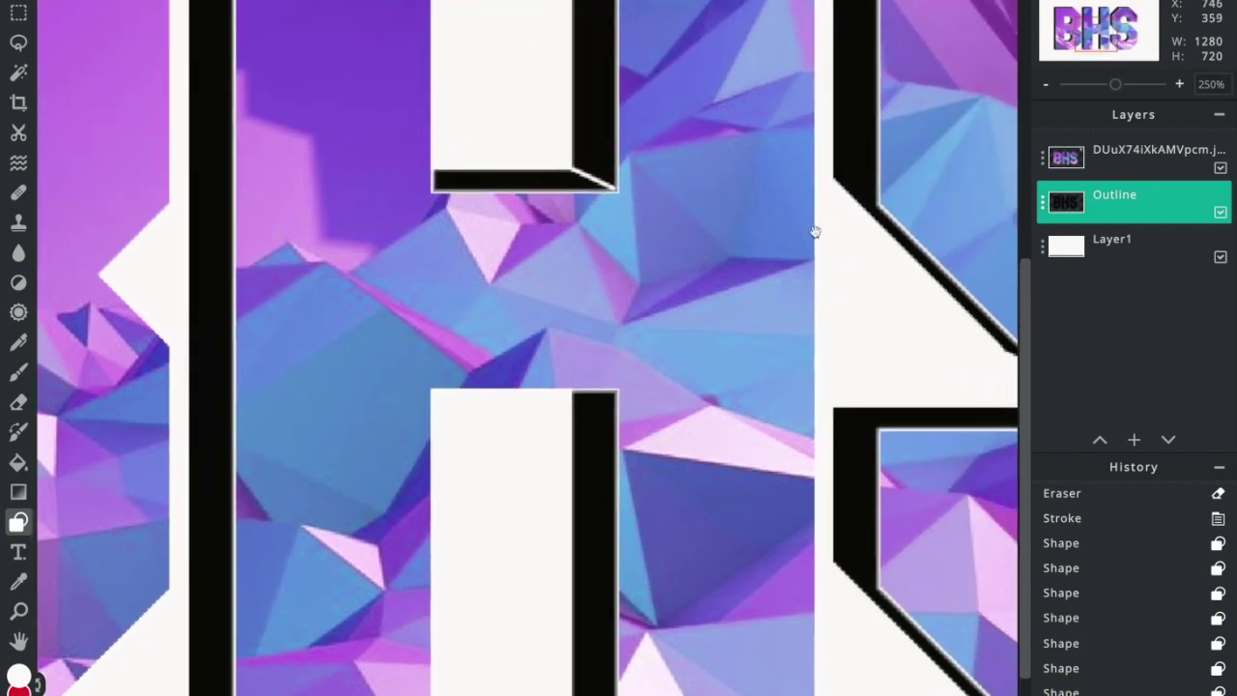
pyautogui.hscroll(6, 815, 232)
pyautogui.scroll(2, 792, 222)
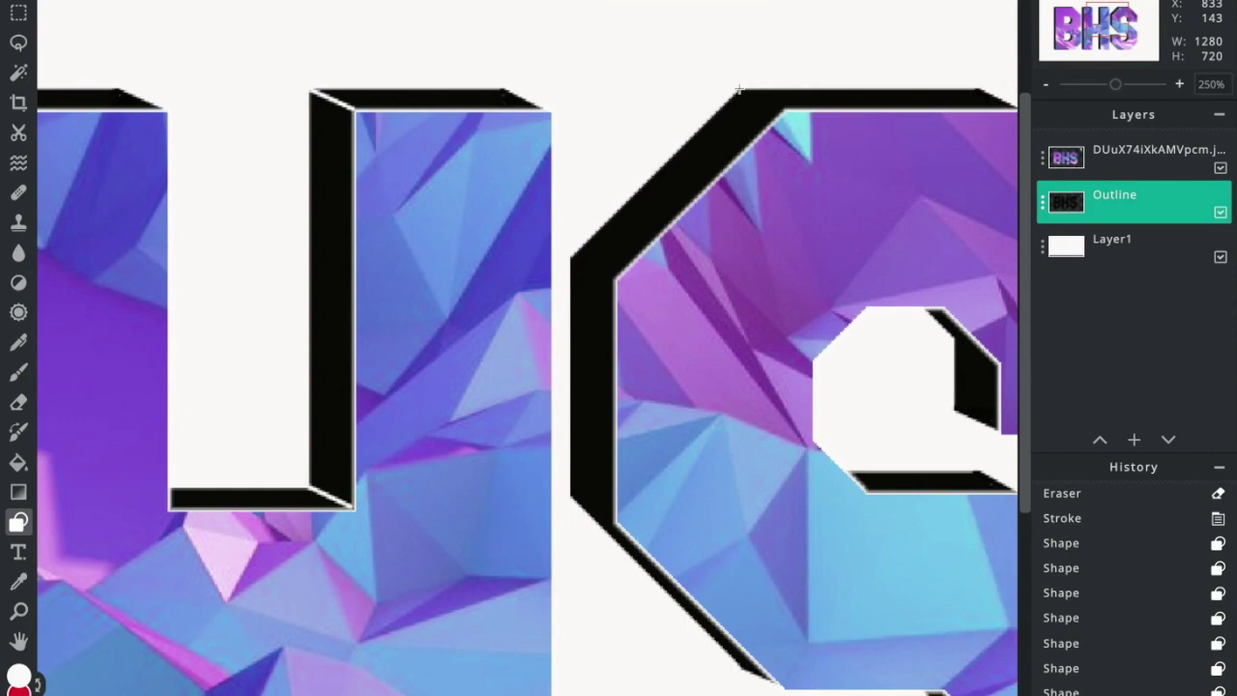
pyautogui.moveTo(740, 83); pyautogui.dragTo(787, 111)
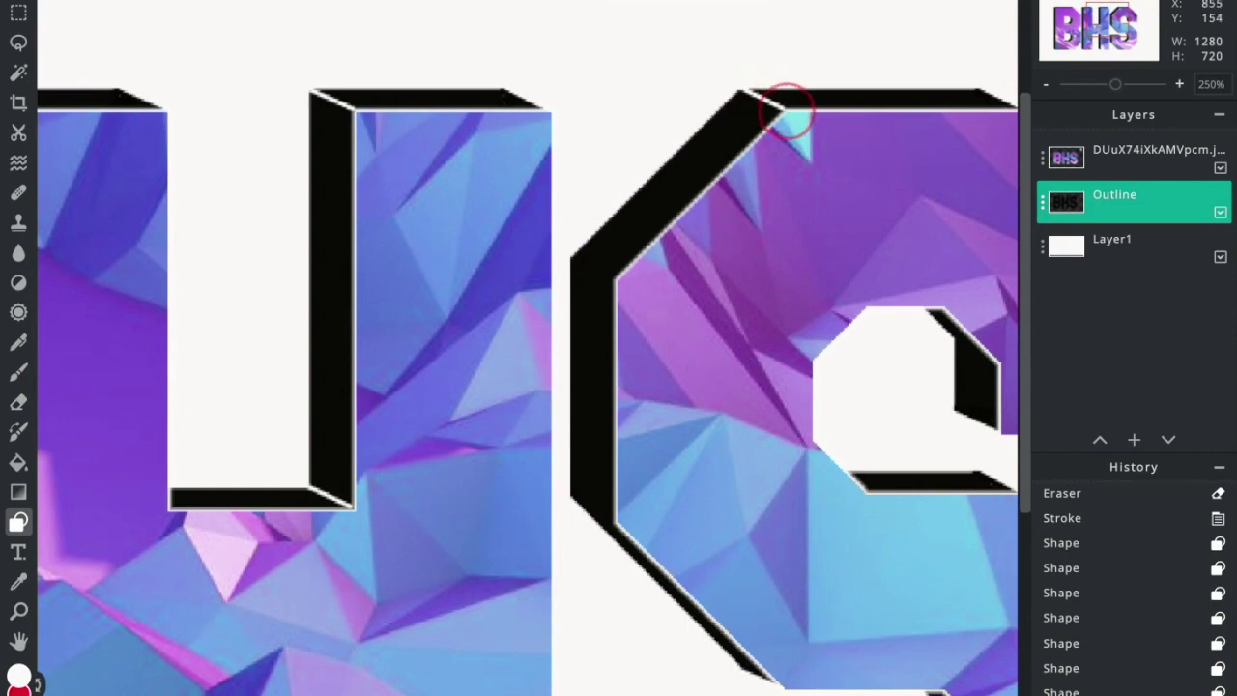
pyautogui.hotkey('ctrl', 'z')
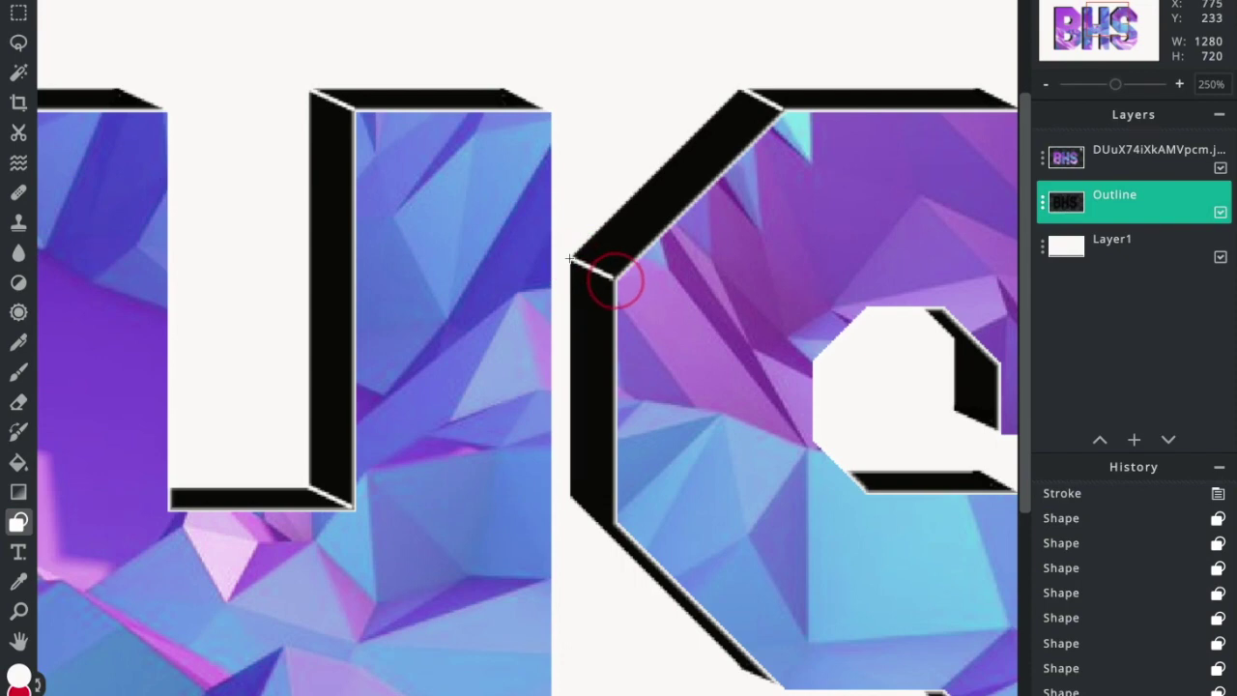
pyautogui.hotkey('ctrl', 'z')
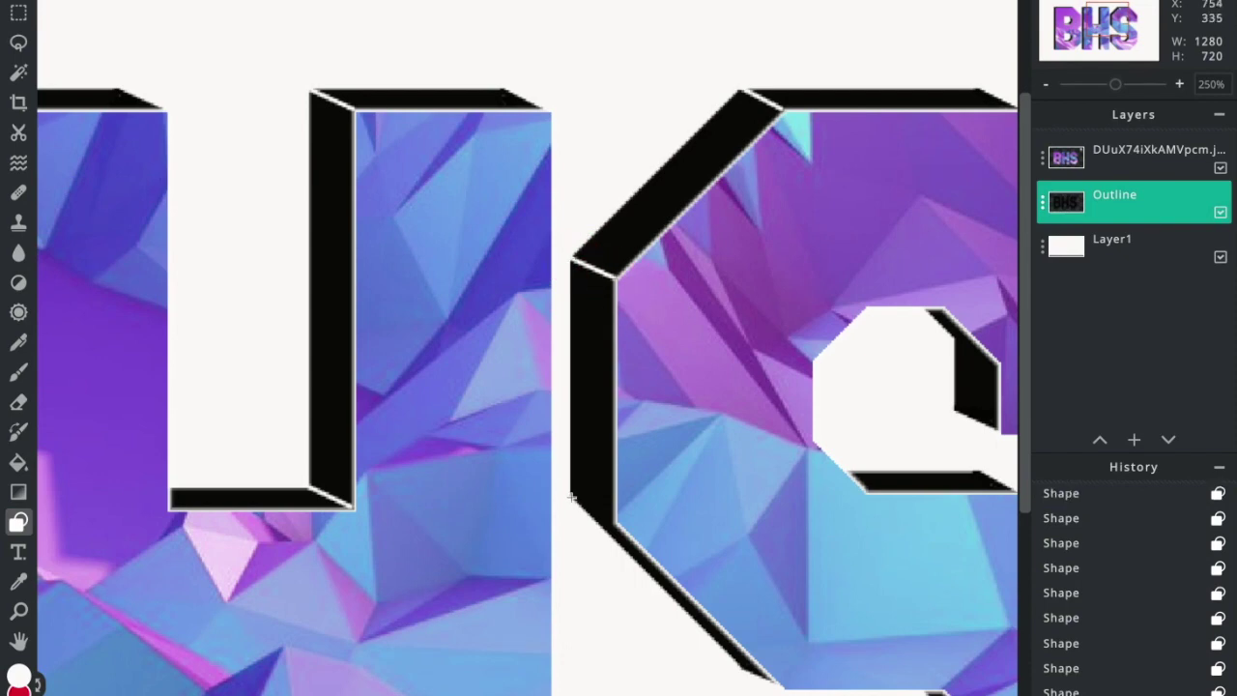
pyautogui.moveTo(573, 498); pyautogui.dragTo(608, 518)
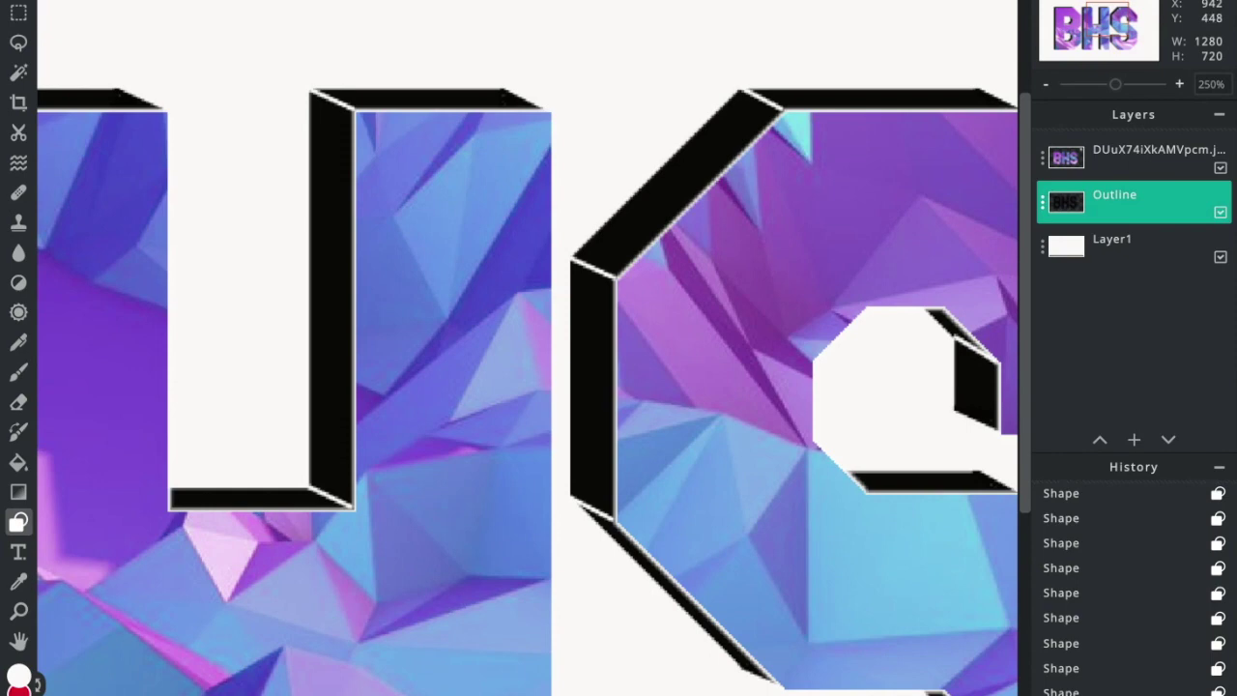
# Step: Draw a white edge line across the black shadow at the right corner of the S's upper opening
pyautogui.hotkey('ctrl', 'z')
pyautogui.moveTo(938, 331)
pyautogui.mouseDown()
pyautogui.moveTo(972, 371)
pyautogui.moveTo(999, 365)
pyautogui.mouseUp()
pyautogui.hotkey('ctrl', 'z')
# Step: Draw white edge lines across the S's shadow at three corners of its lower opening and two outer-left corners of its lower arm
pyautogui.moveTo(942, 478); pyautogui.dragTo(781, 262)
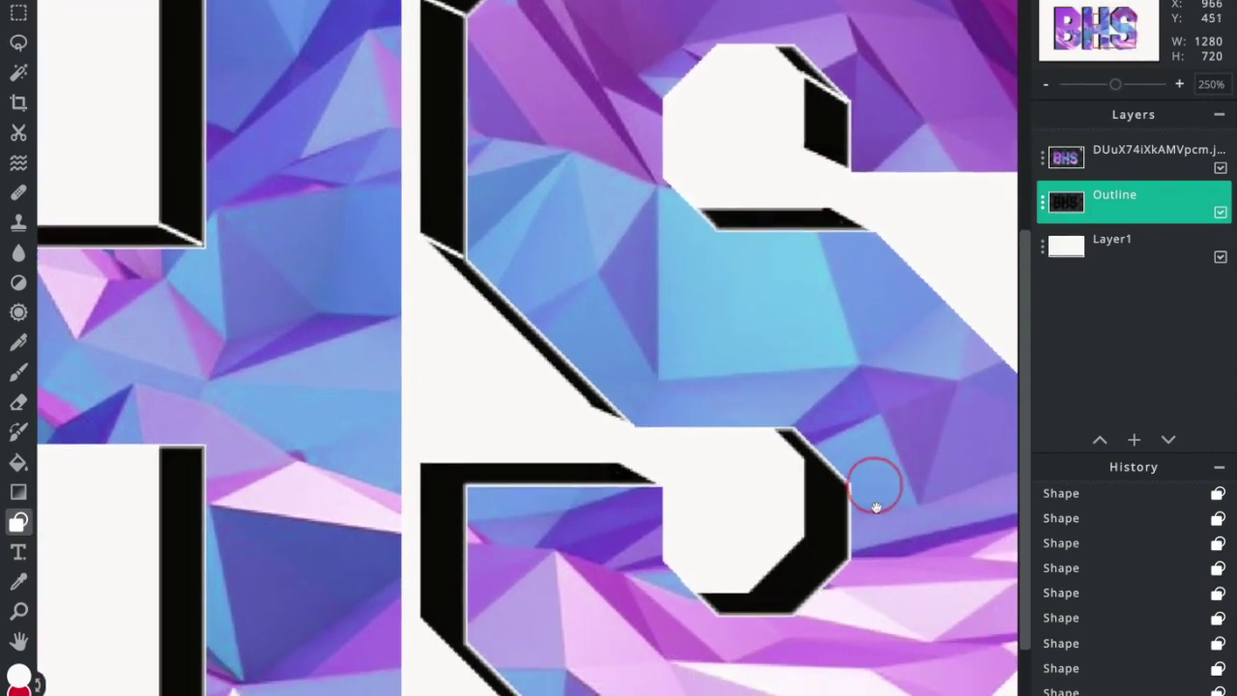
pyautogui.moveTo(875, 506); pyautogui.dragTo(851, 429)
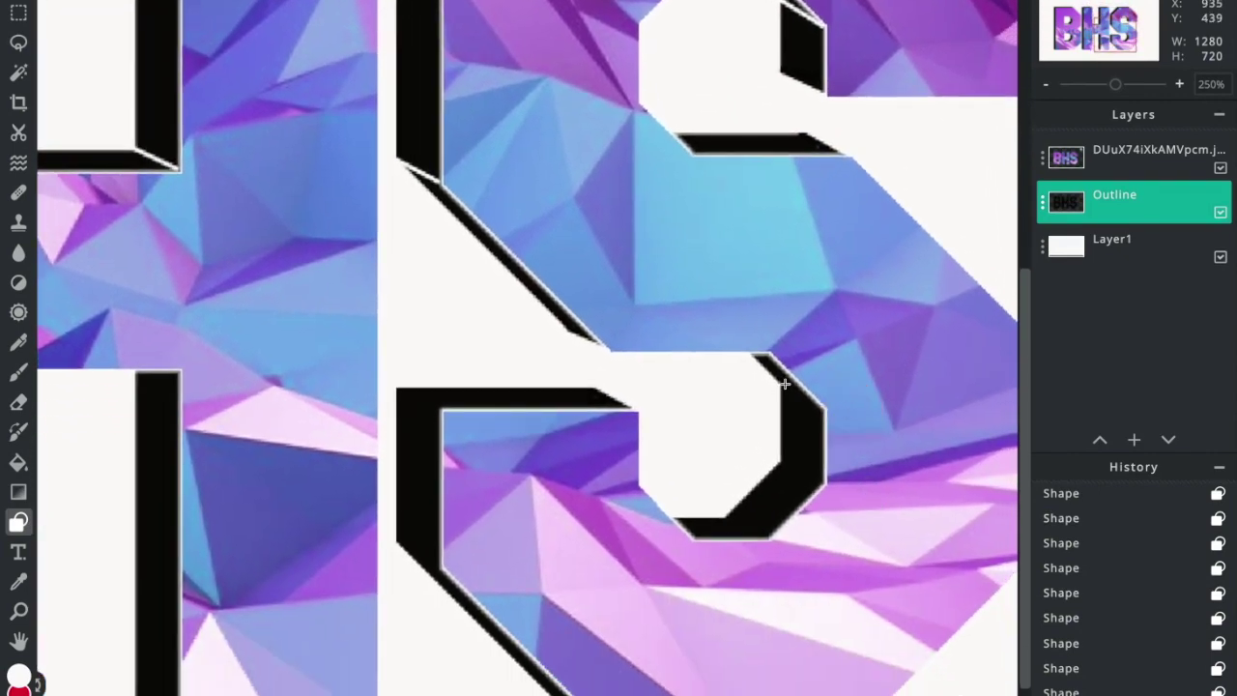
pyautogui.moveTo(778, 384); pyautogui.dragTo(815, 415)
pyautogui.moveTo(781, 462); pyautogui.dragTo(822, 480)
pyautogui.moveTo(724, 518); pyautogui.dragTo(773, 543)
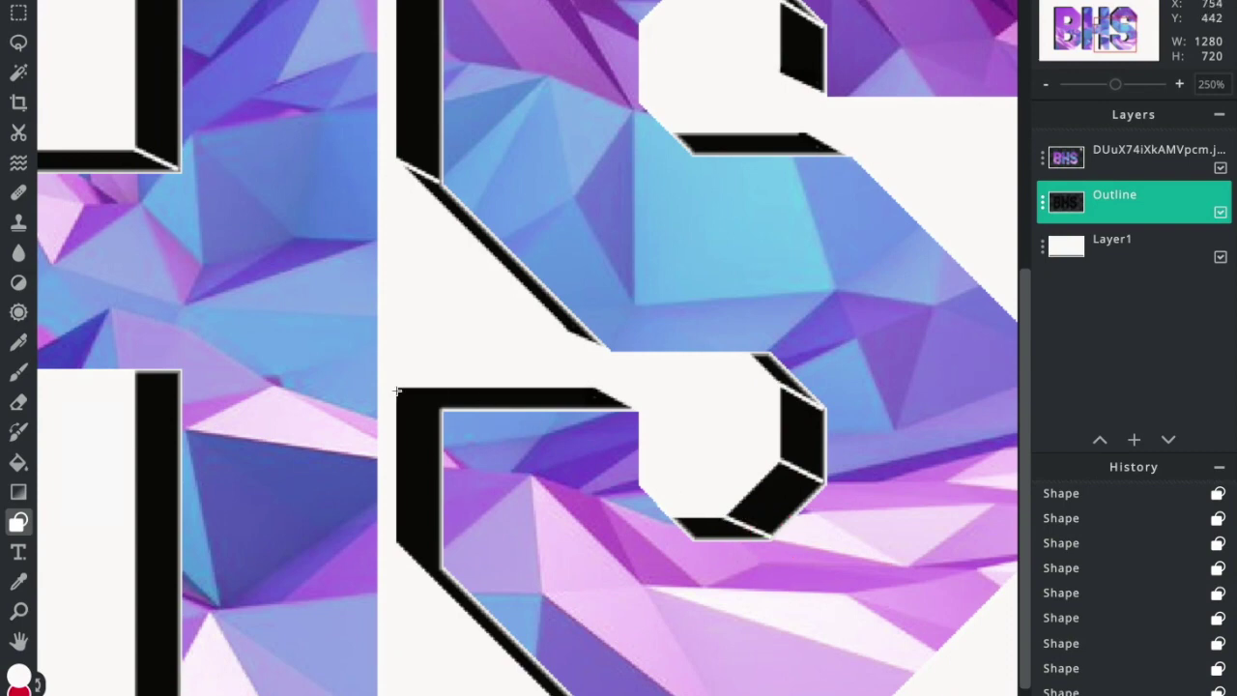
pyautogui.moveTo(397, 392); pyautogui.dragTo(447, 411)
pyautogui.moveTo(398, 544); pyautogui.dragTo(442, 572)
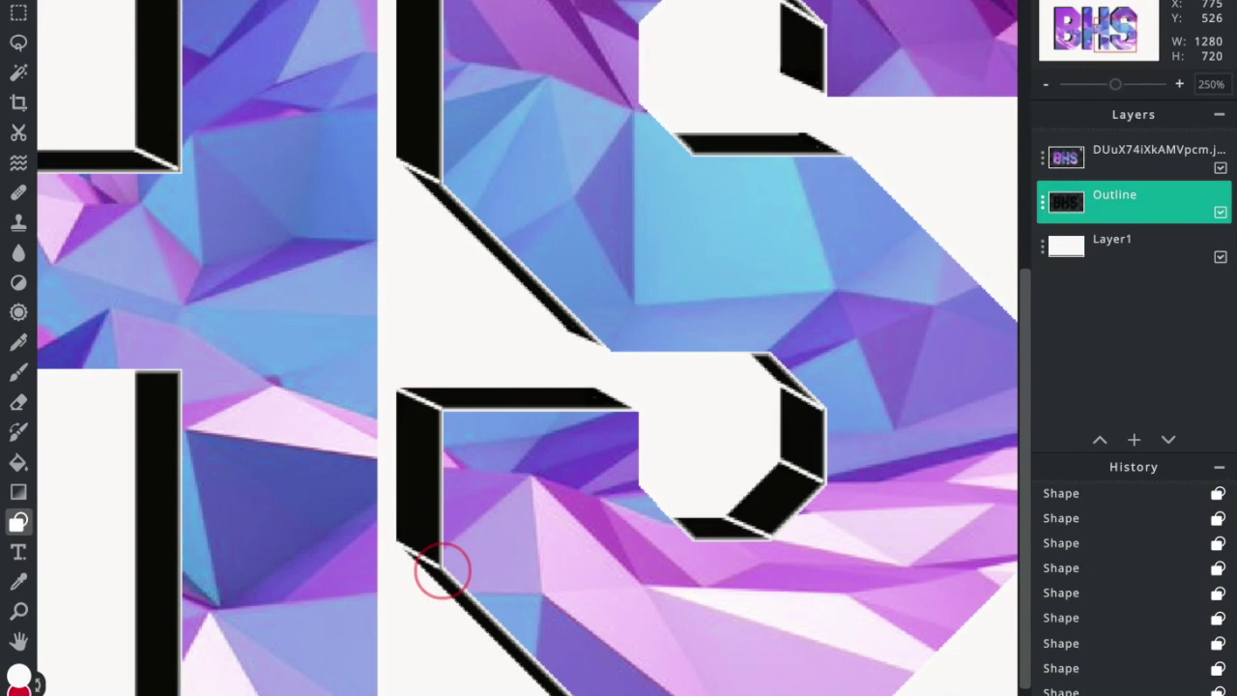
# Step: Delete the white background layer Layer1
pyautogui.moveTo(818, 598); pyautogui.dragTo(682, 602)
pyautogui.moveTo(781, 285); pyautogui.dragTo(764, 571)
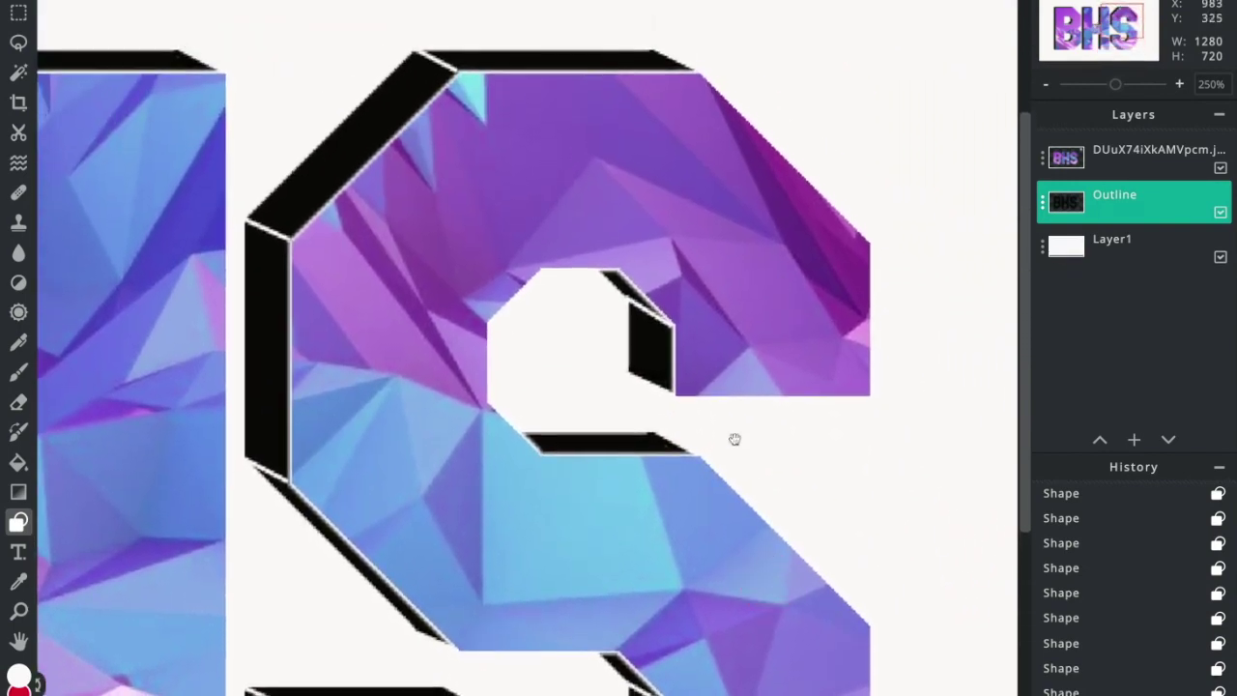
pyautogui.moveTo(741, 447); pyautogui.dragTo(817, 436)
pyautogui.scroll(-5, 731, 426)
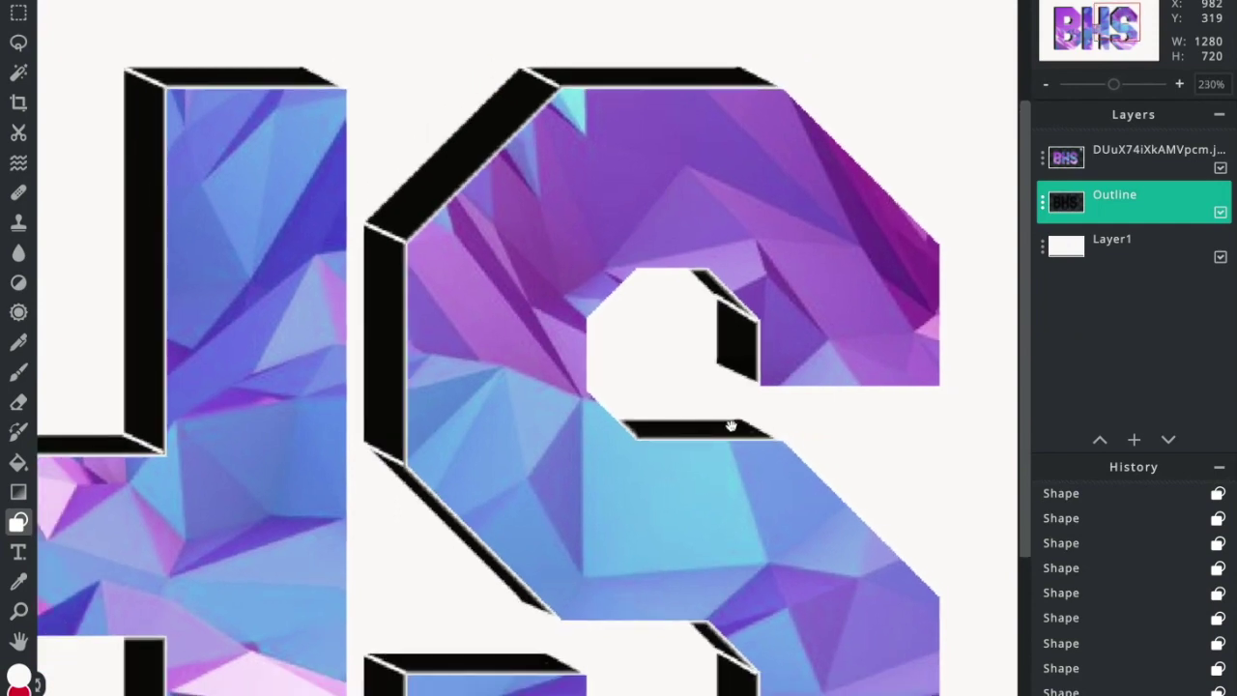
pyautogui.scroll(-2, 773, 217)
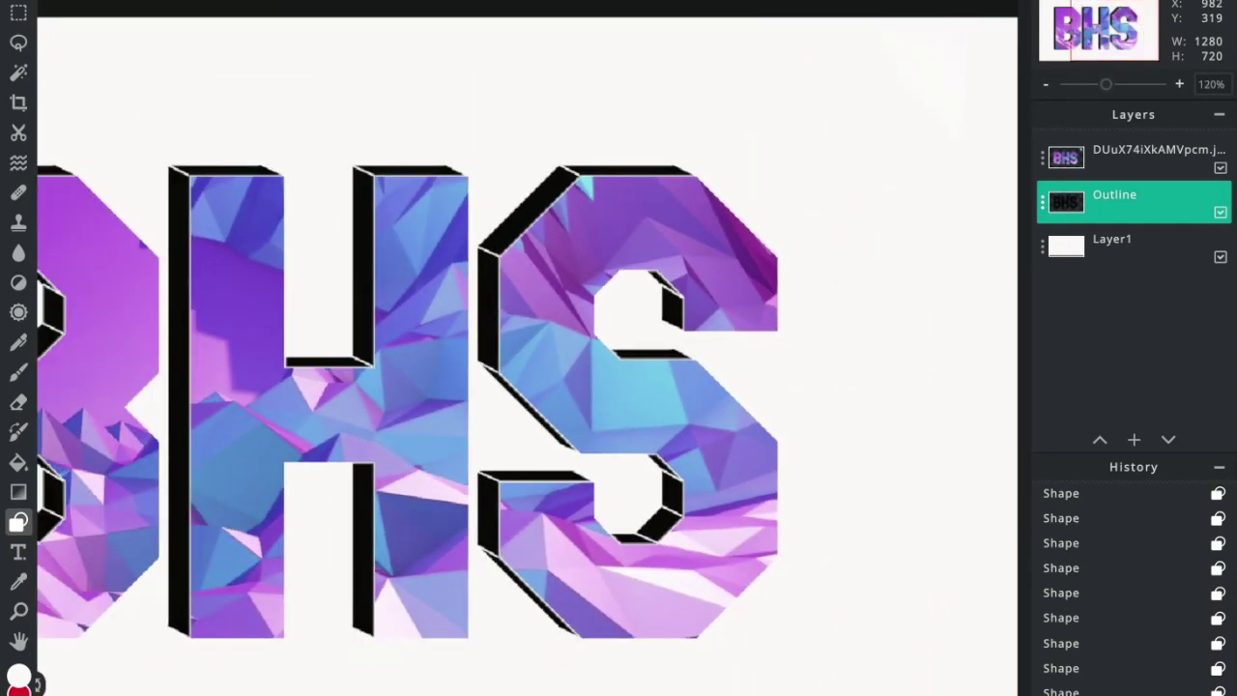
pyautogui.moveTo(496, 418); pyautogui.dragTo(727, 328)
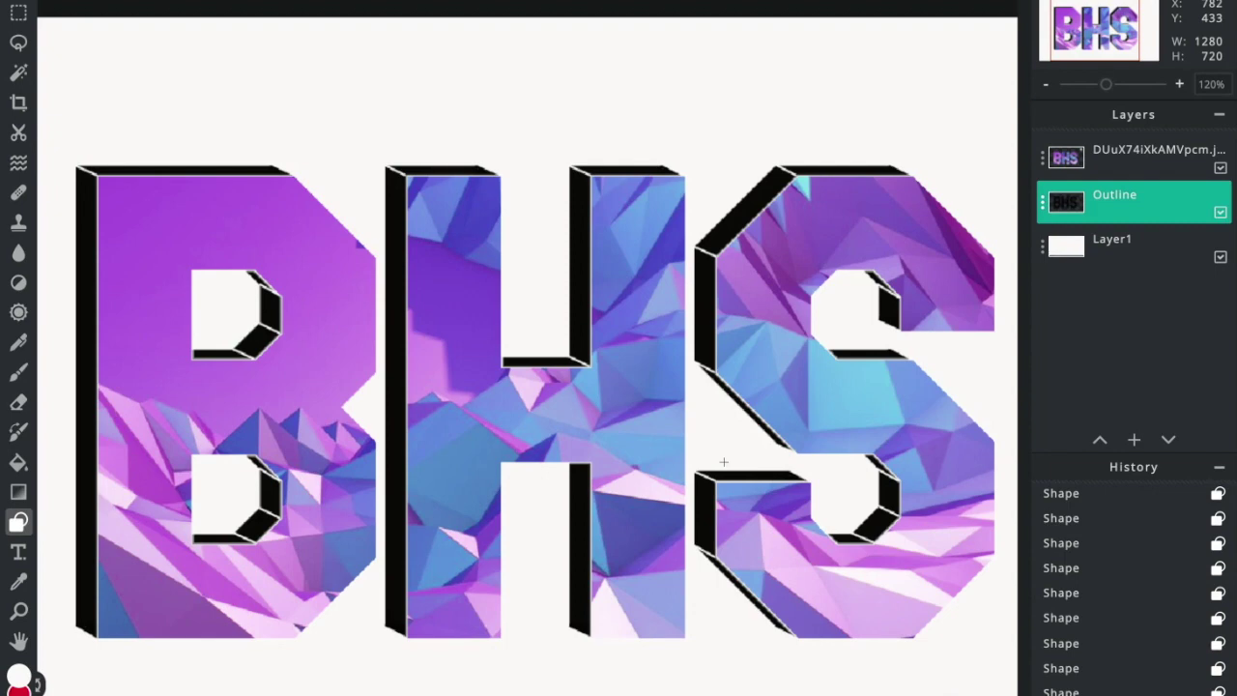
pyautogui.click(1045, 247)
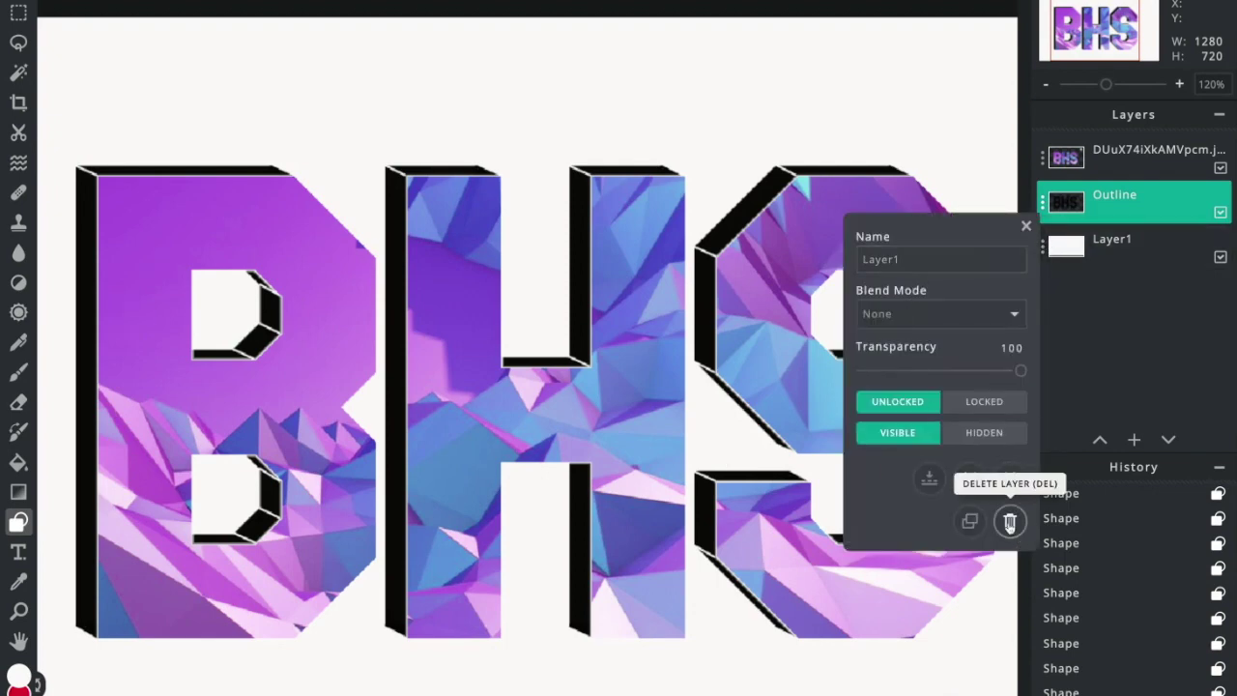
pyautogui.click(1009, 522)
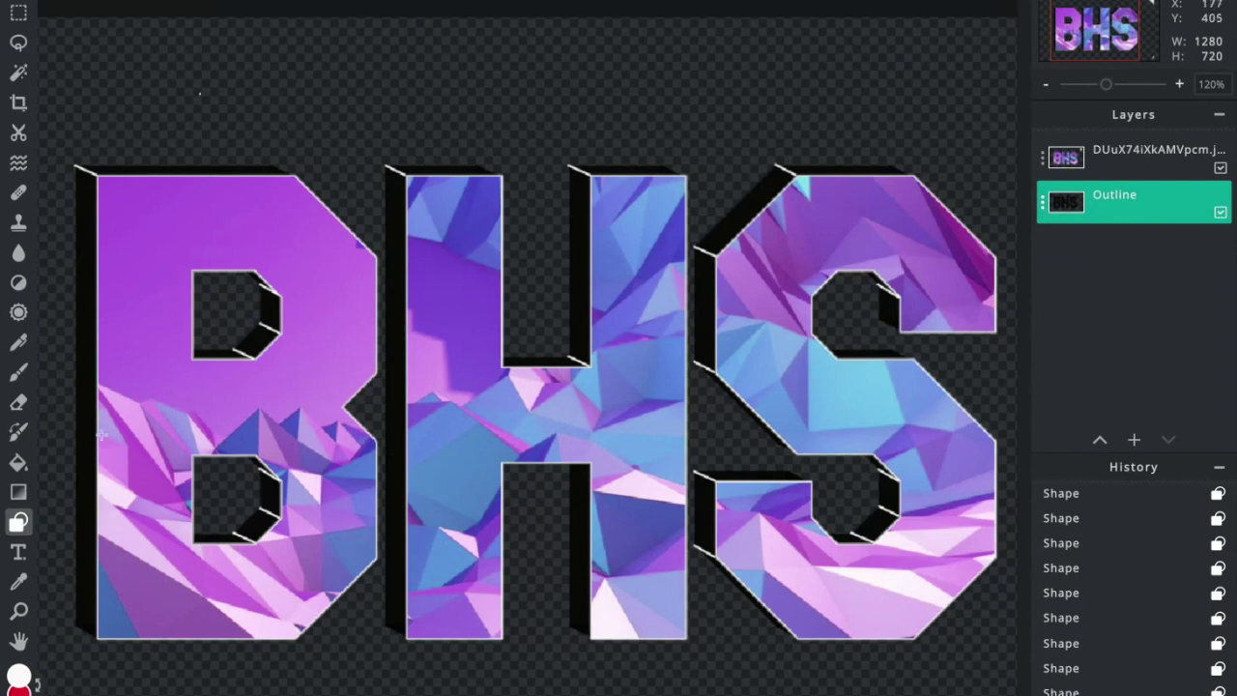
# Step: Erase the leftover white patches near the canvas's right-hand corners on the letter image layer
pyautogui.hotkey('ctrl', '0')
pyautogui.click(18, 403)
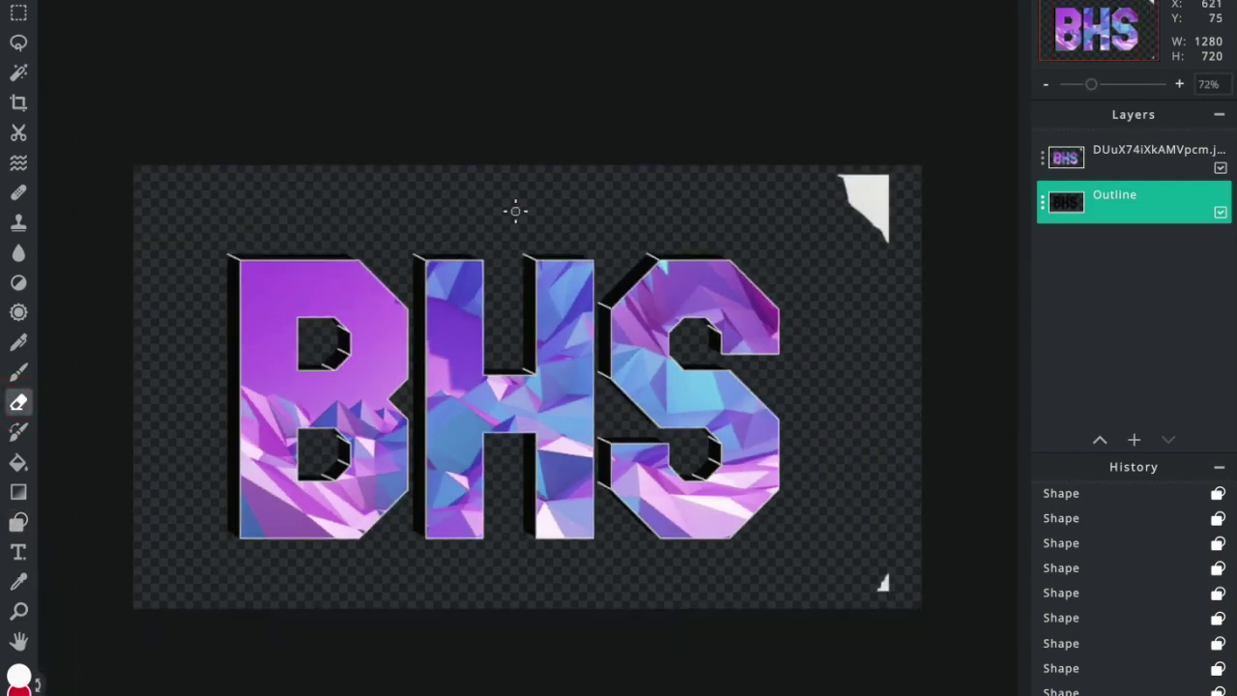
pyautogui.click(1160, 166)
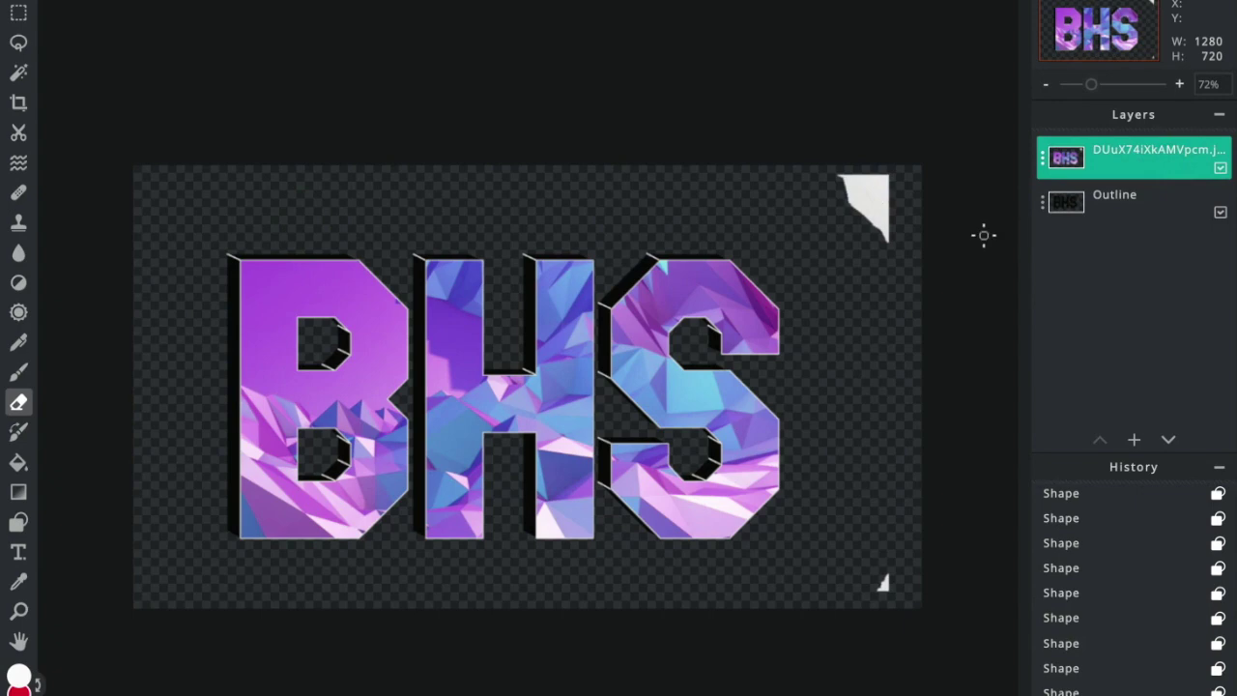
pyautogui.moveTo(833, 180)
pyautogui.mouseDown()
pyautogui.moveTo(890, 180)
pyautogui.moveTo(836, 183)
pyautogui.moveTo(883, 184)
pyautogui.moveTo(897, 201)
pyautogui.moveTo(845, 198)
pyautogui.moveTo(876, 195)
pyautogui.moveTo(883, 205)
pyautogui.moveTo(848, 219)
pyautogui.moveTo(848, 198)
pyautogui.moveTo(874, 206)
pyautogui.moveTo(891, 242)
pyautogui.moveTo(887, 211)
pyautogui.moveTo(887, 403)
pyautogui.moveTo(865, 548)
pyautogui.moveTo(889, 597)
pyautogui.moveTo(884, 583)
pyautogui.moveTo(876, 596)
pyautogui.moveTo(917, 397)
pyautogui.moveTo(884, 234)
pyautogui.mouseUp()
pyautogui.hotkey('ctrl', '+')
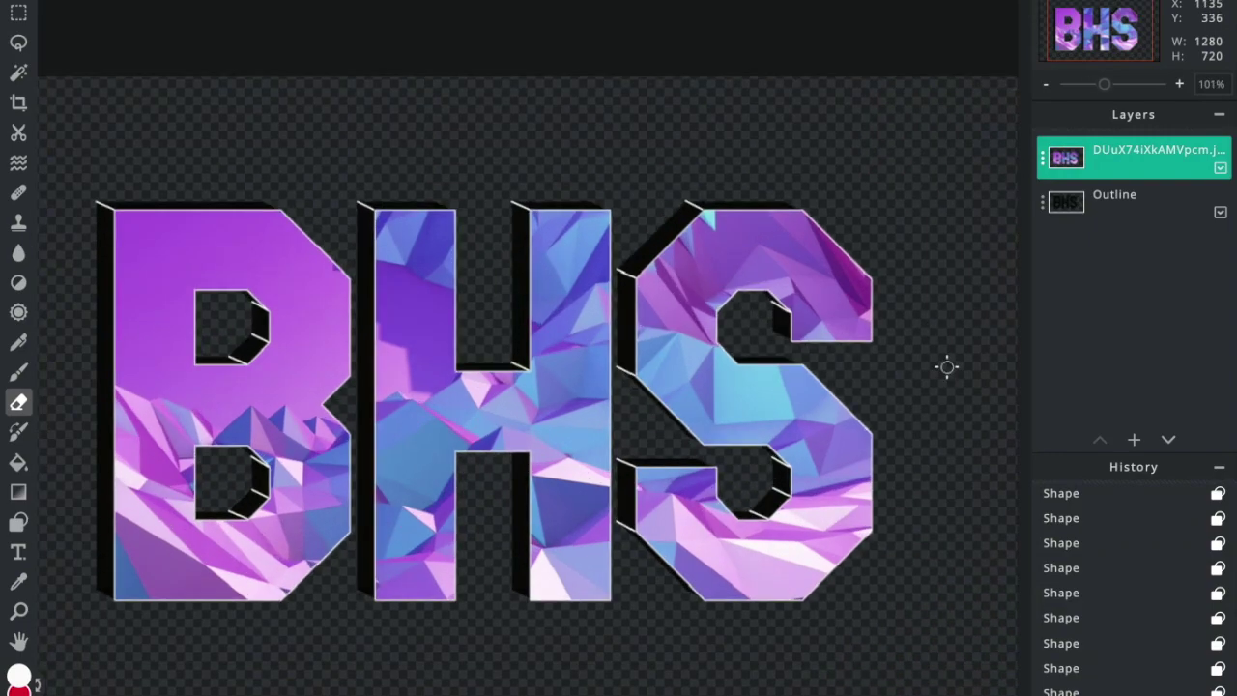
# Step: Add the multicoloured watercolour stock photo as a new image layer and enlarge it to cover the whole canvas
pyautogui.click(1134, 441)
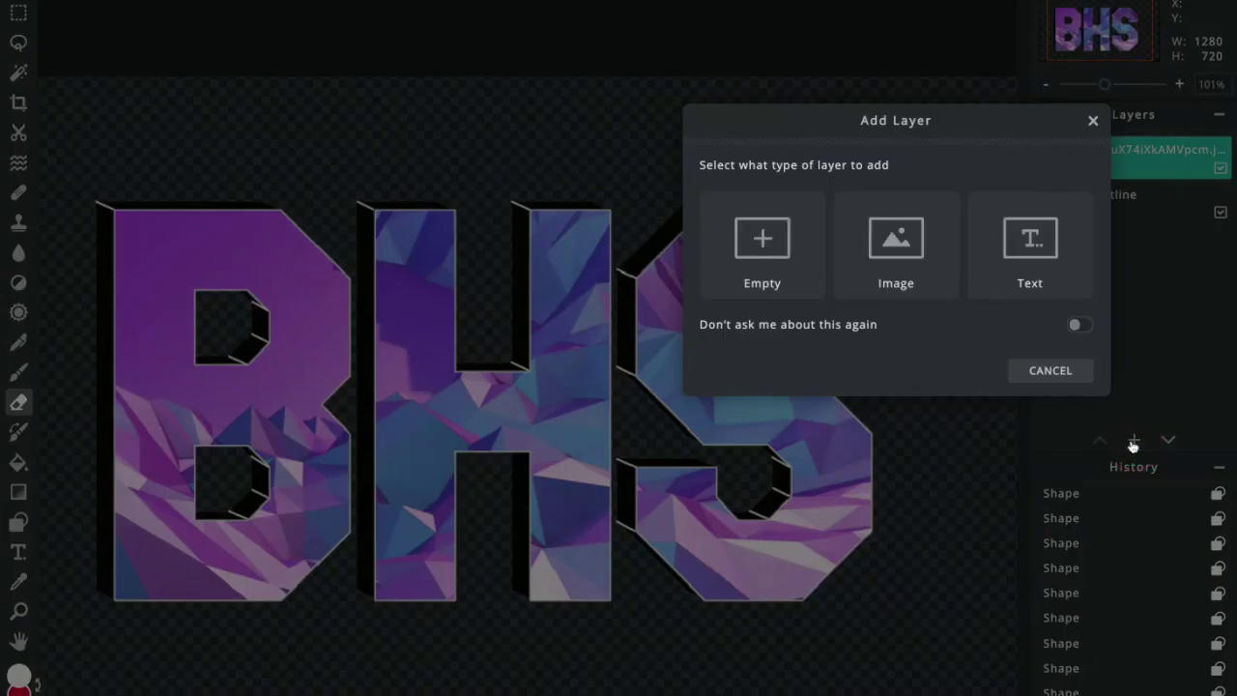
pyautogui.click(913, 278)
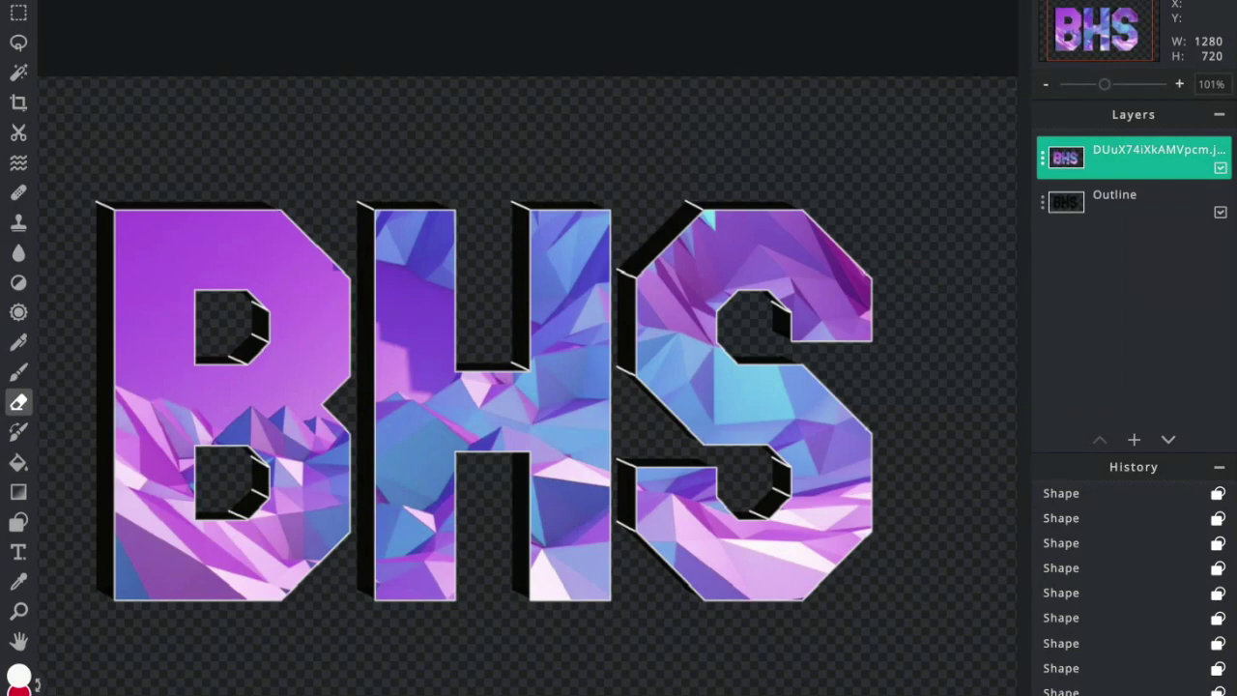
pyautogui.moveTo(707, 435); pyautogui.dragTo(486, 307)
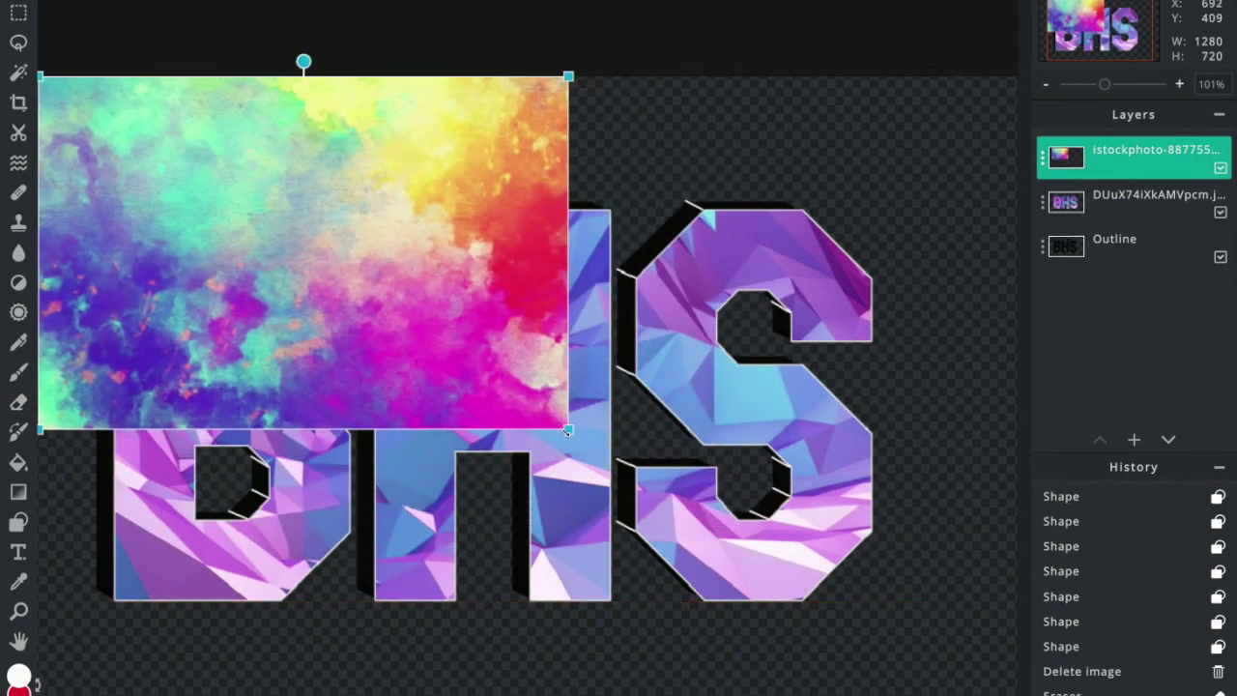
pyautogui.moveTo(572, 427); pyautogui.dragTo(1013, 688)
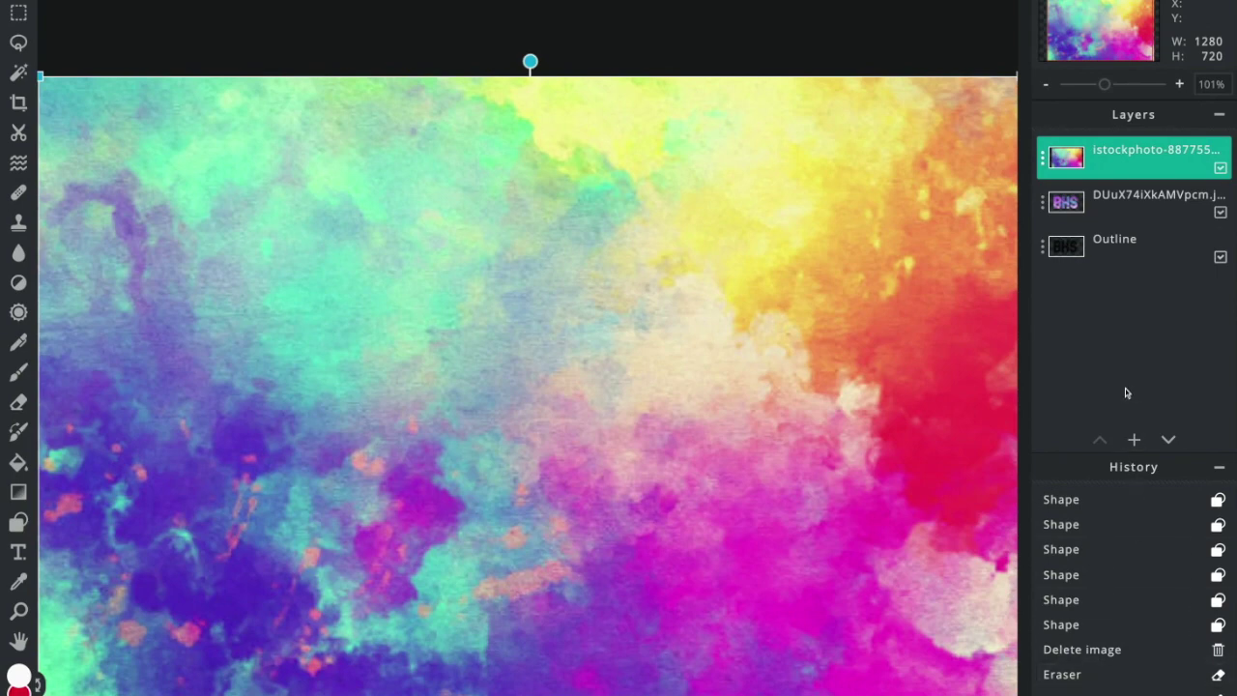
# Step: Reorder the layers so the letter image and Outline layers lie above the watercolour photo
pyautogui.click(1157, 195)
pyautogui.moveTo(1158, 195); pyautogui.dragTo(1156, 152)
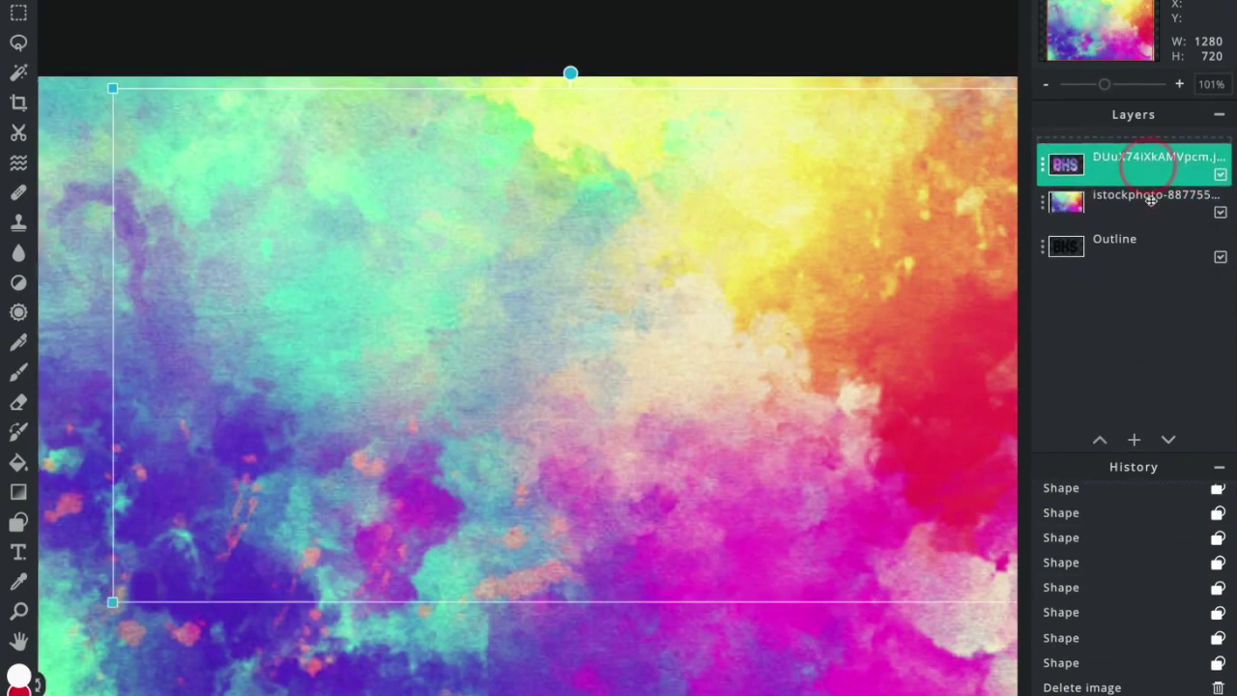
pyautogui.moveTo(1137, 246); pyautogui.dragTo(1136, 198)
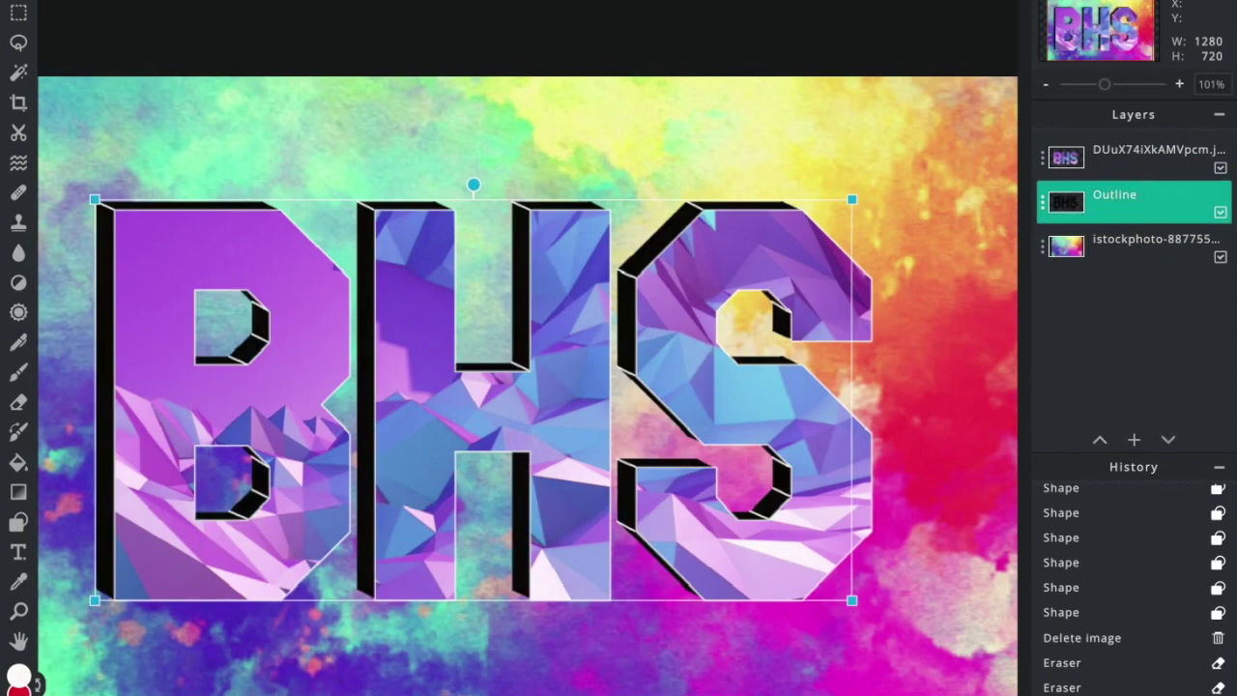
# Step: Merge the low-poly letter image layer down into the Outline layer
pyautogui.click(983, 325)
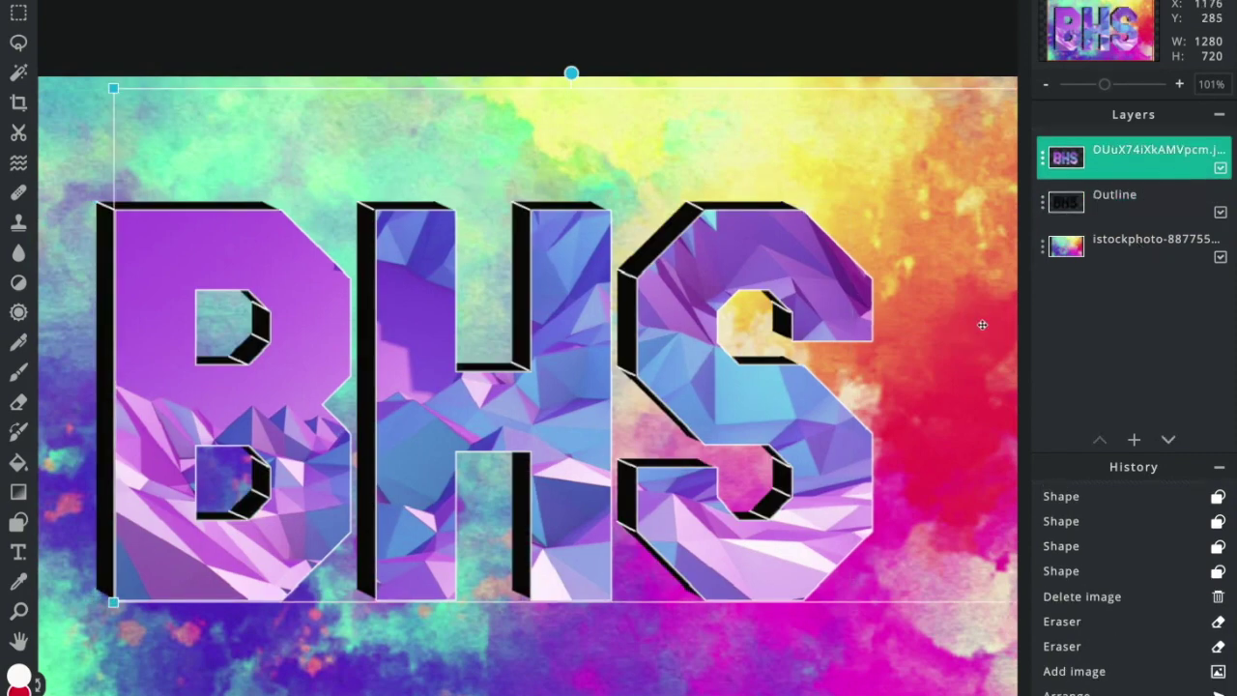
pyautogui.click(914, 63)
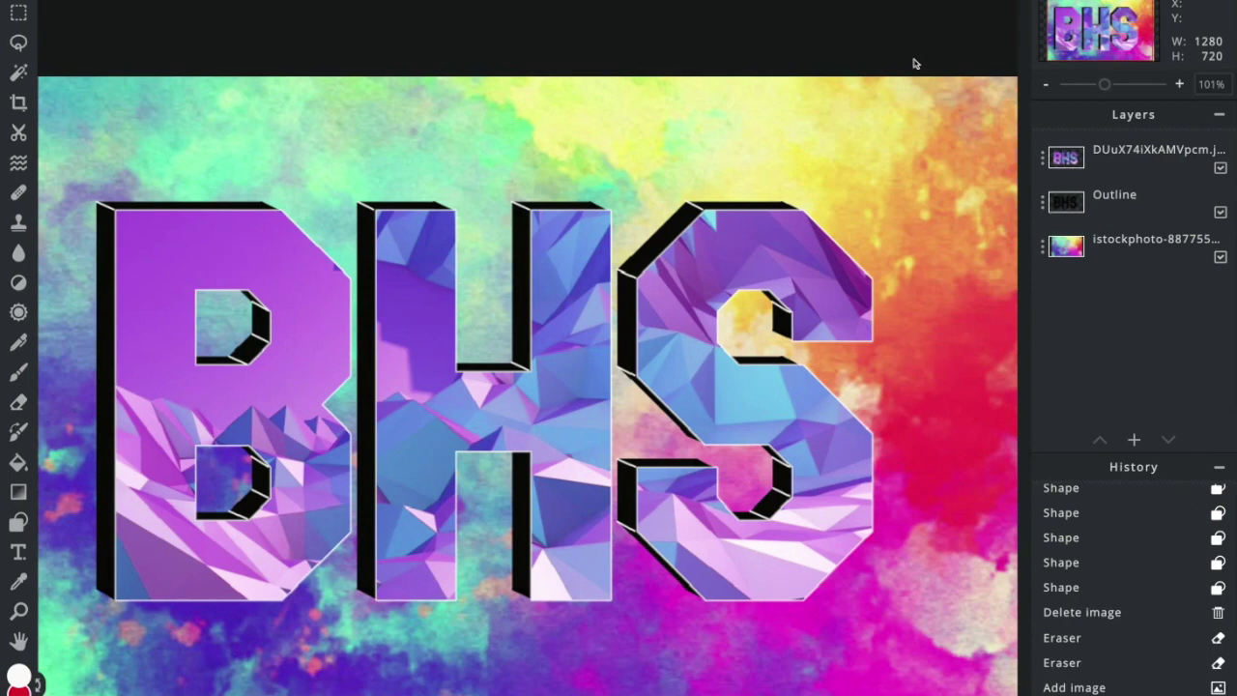
pyautogui.click(1144, 169)
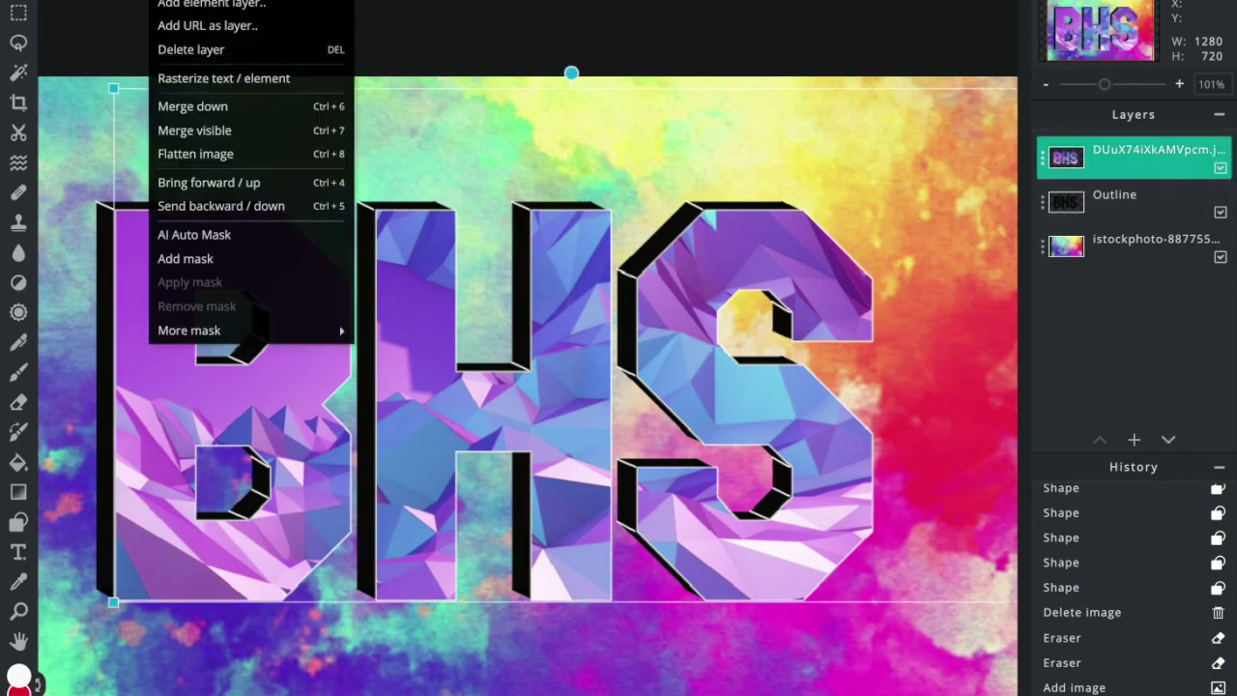
pyautogui.click(319, 106)
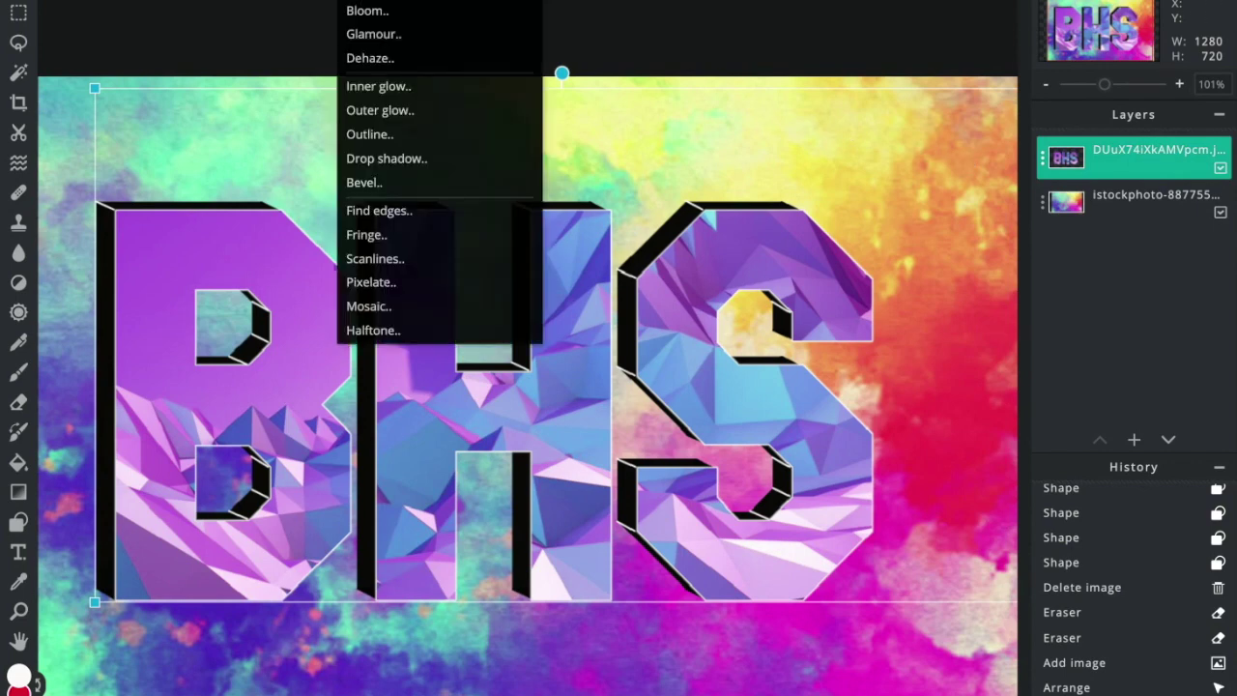
# Step: Apply a black drop shadow to the merged letters with 56% opacity, 15 px blur, -10 px x offset and -5 px y offset
pyautogui.click(408, 159)
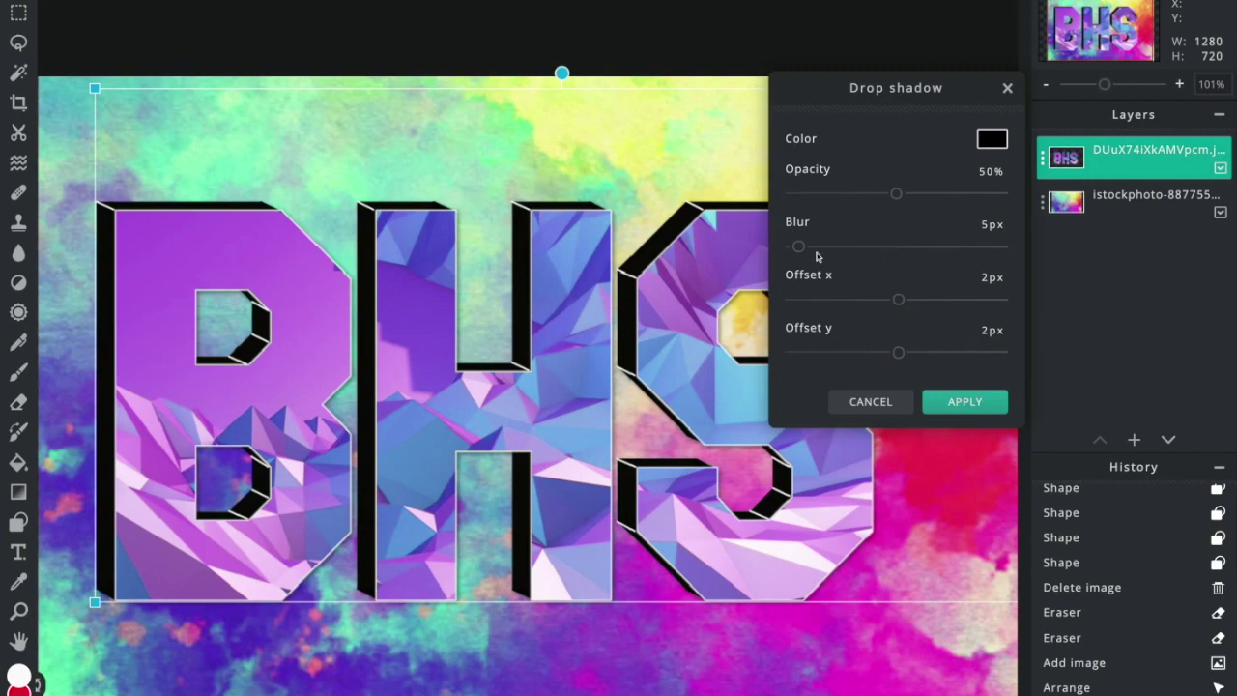
pyautogui.click(899, 301)
pyautogui.moveTo(899, 300); pyautogui.dragTo(885, 300)
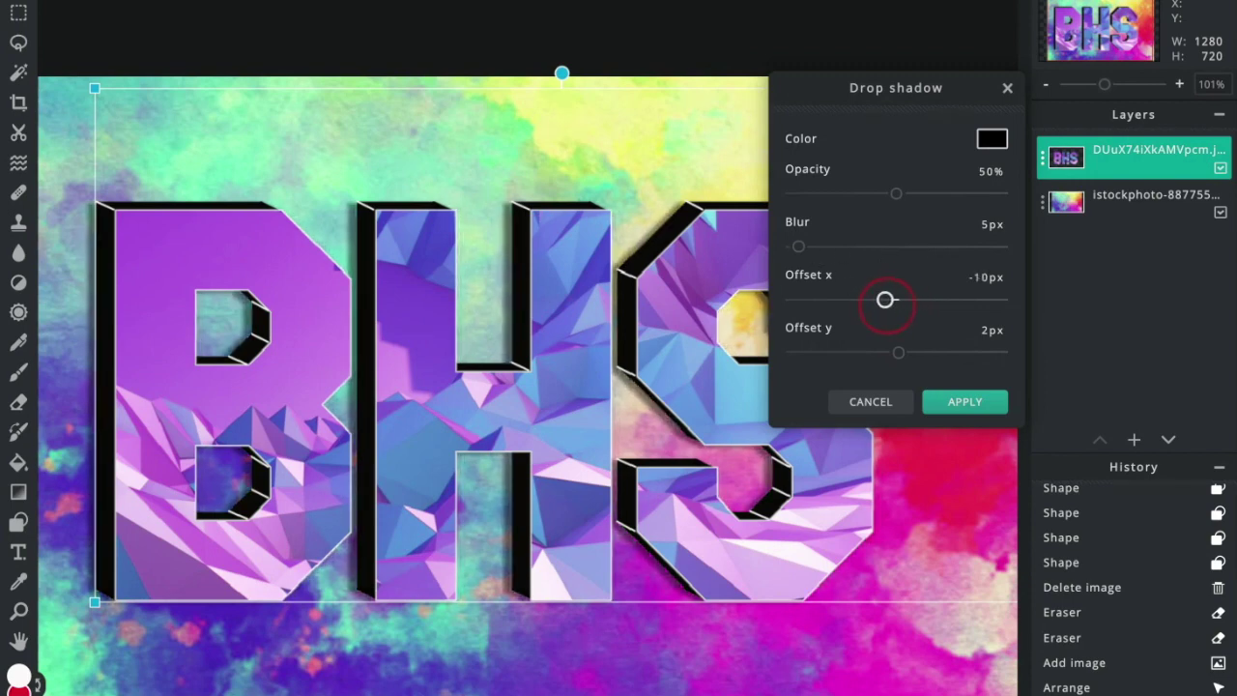
pyautogui.moveTo(899, 353); pyautogui.dragTo(890, 354)
pyautogui.moveTo(799, 248); pyautogui.dragTo(811, 247)
pyautogui.moveTo(895, 194); pyautogui.dragTo(908, 193)
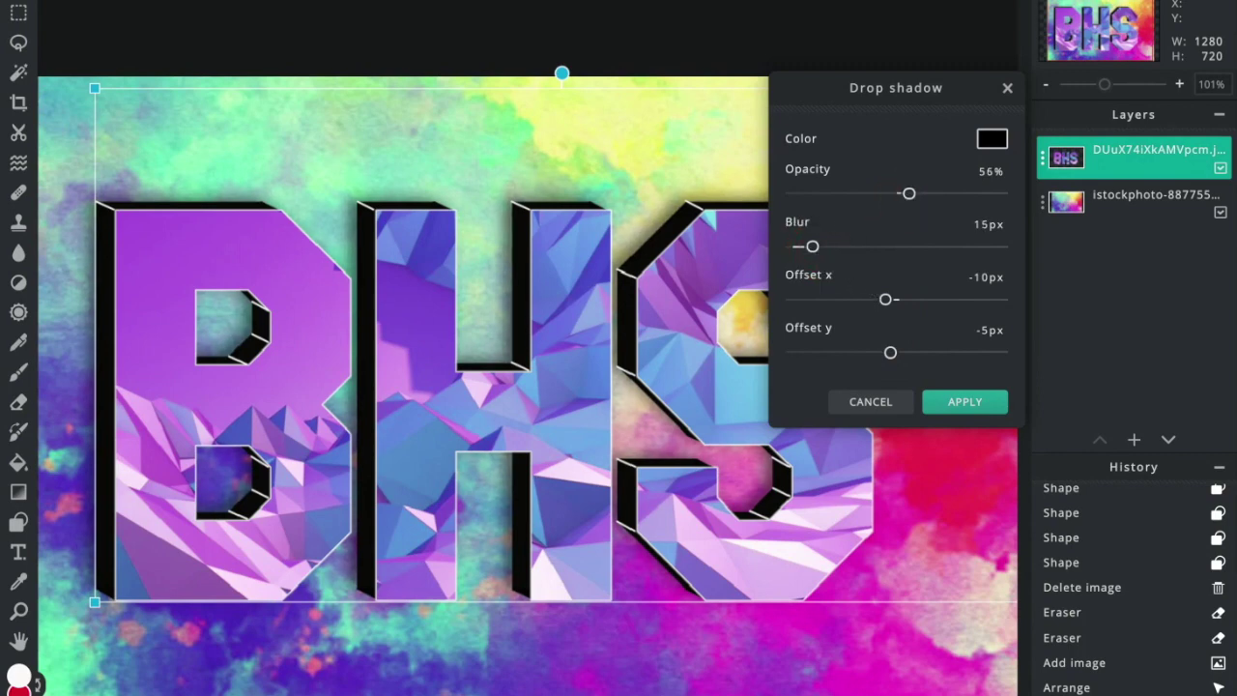
pyautogui.click(962, 402)
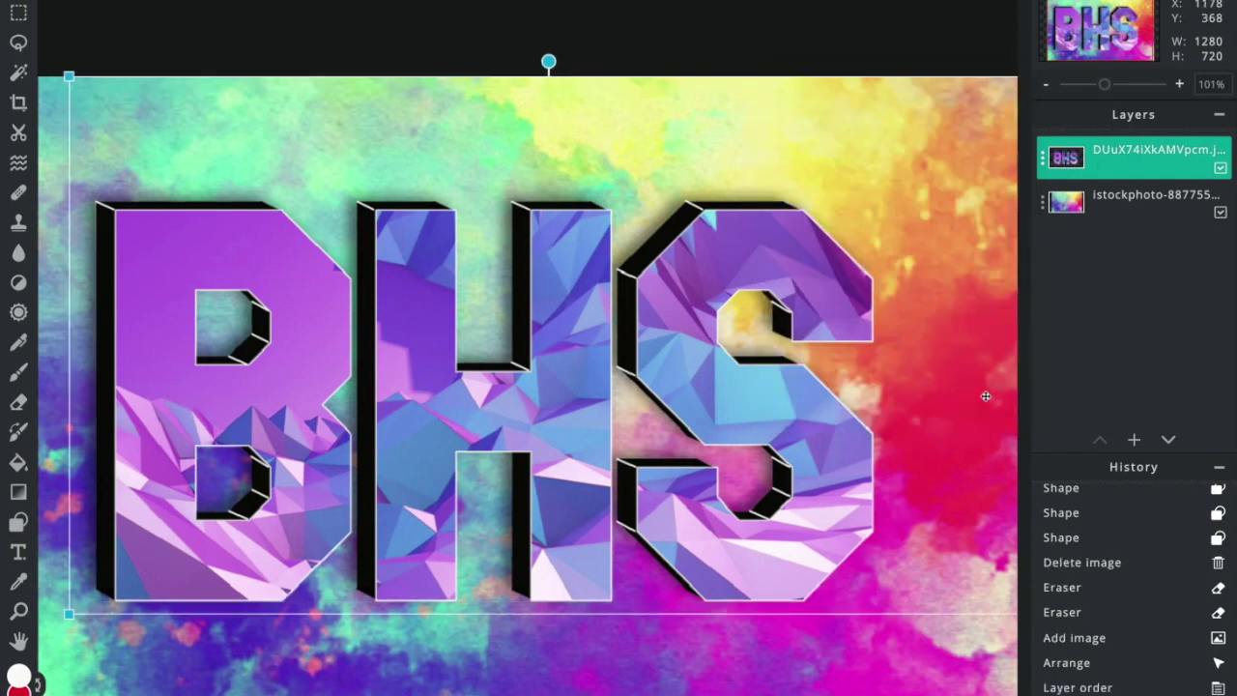
# Step: Apply a vignette to the watercolour photo layer that darkens its edges
pyautogui.click(1148, 201)
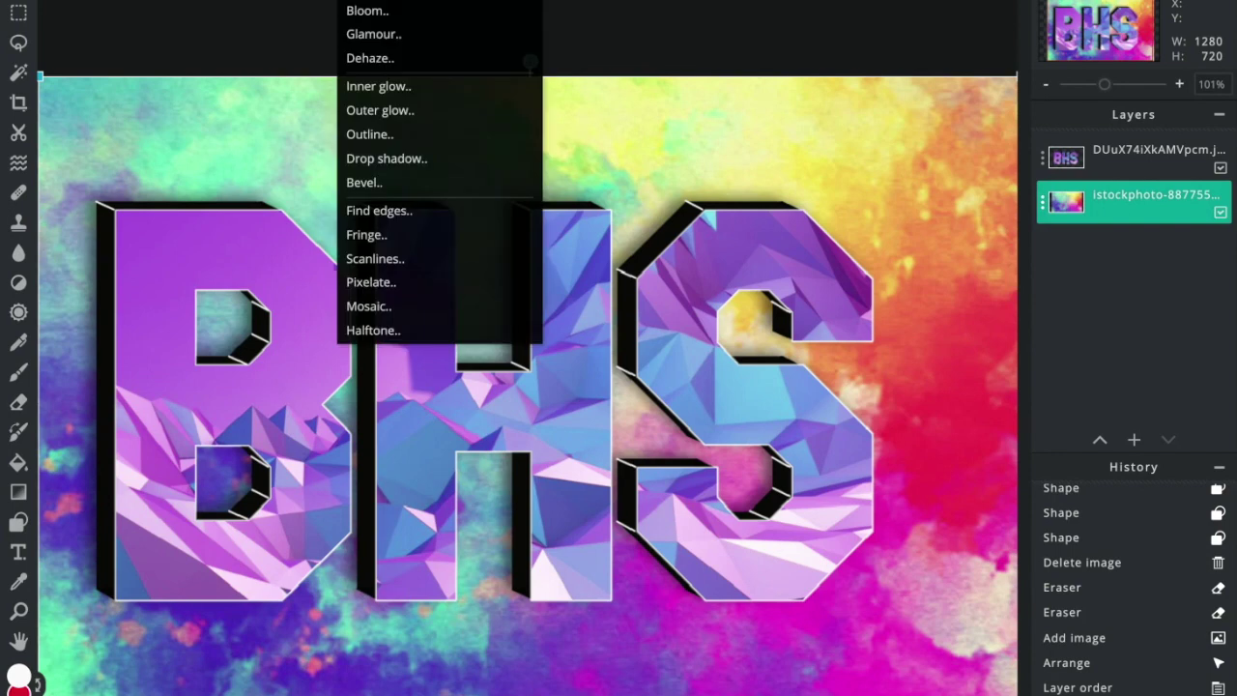
pyautogui.press('Return')
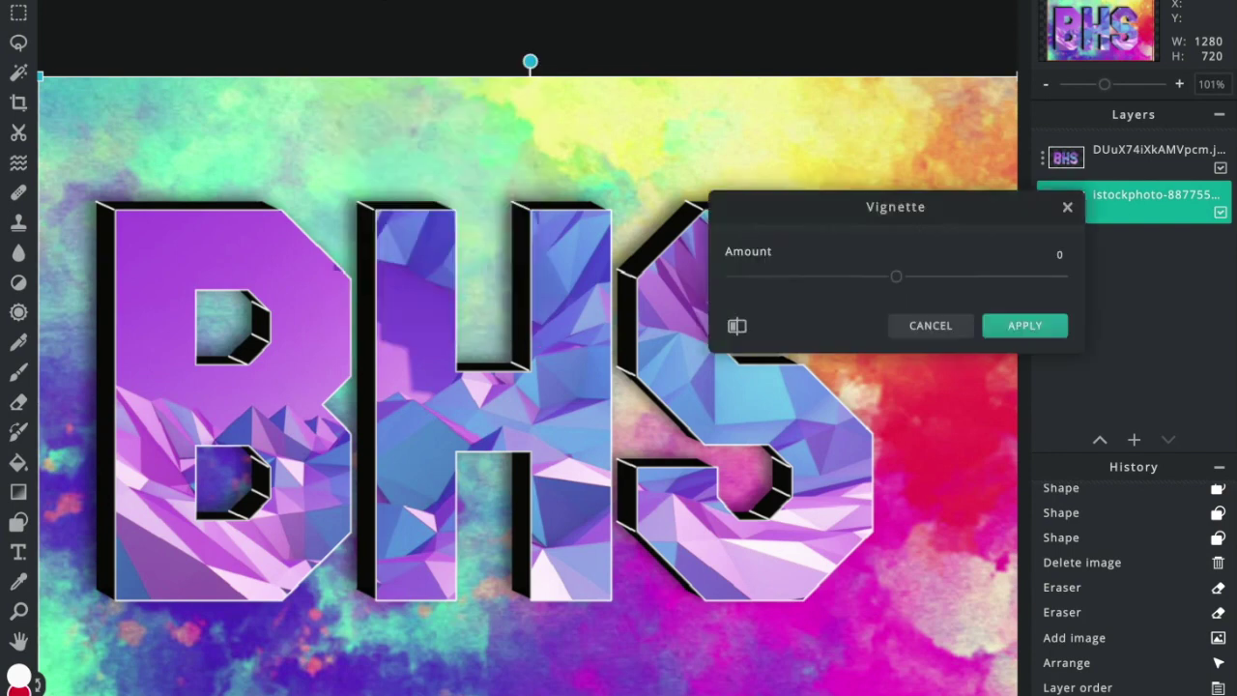
pyautogui.moveTo(896, 276); pyautogui.dragTo(960, 276)
pyautogui.click(1046, 327)
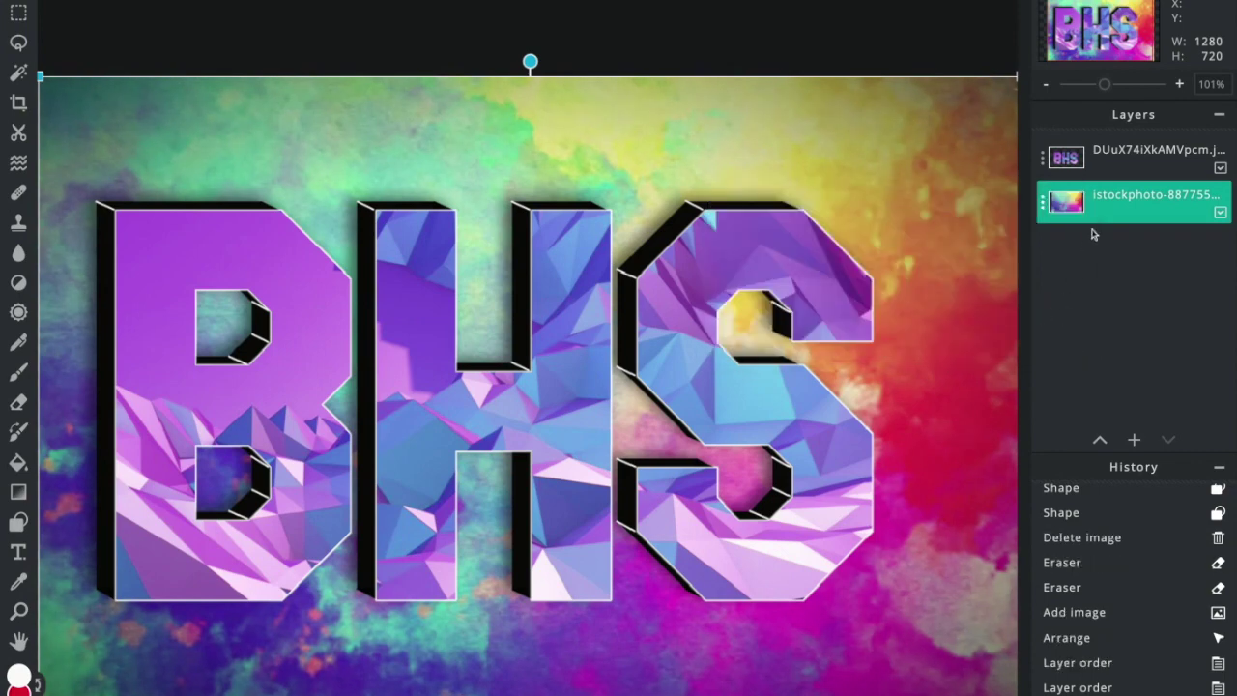
# Step: Move the merged BHS letters slightly to the right so they sit more centrally on the watercolour background
pyautogui.click(1116, 155)
pyautogui.moveTo(738, 339); pyautogui.dragTo(690, 359)
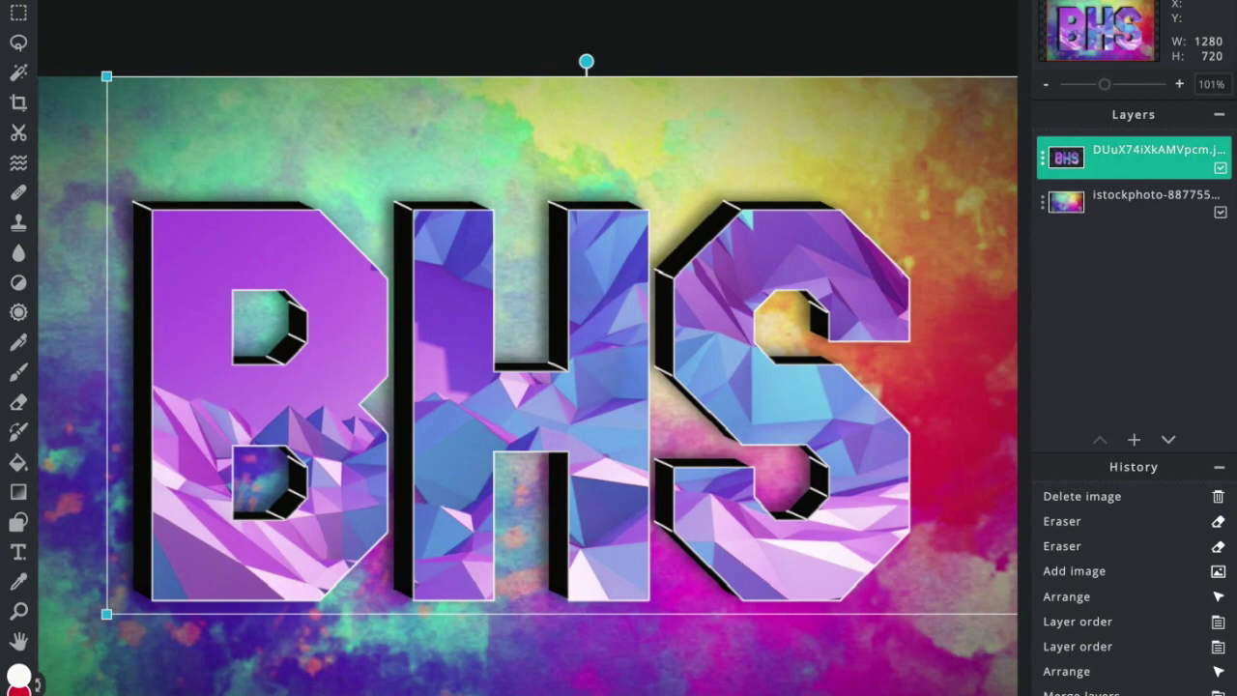
pyautogui.scroll(-1, 65, 327)
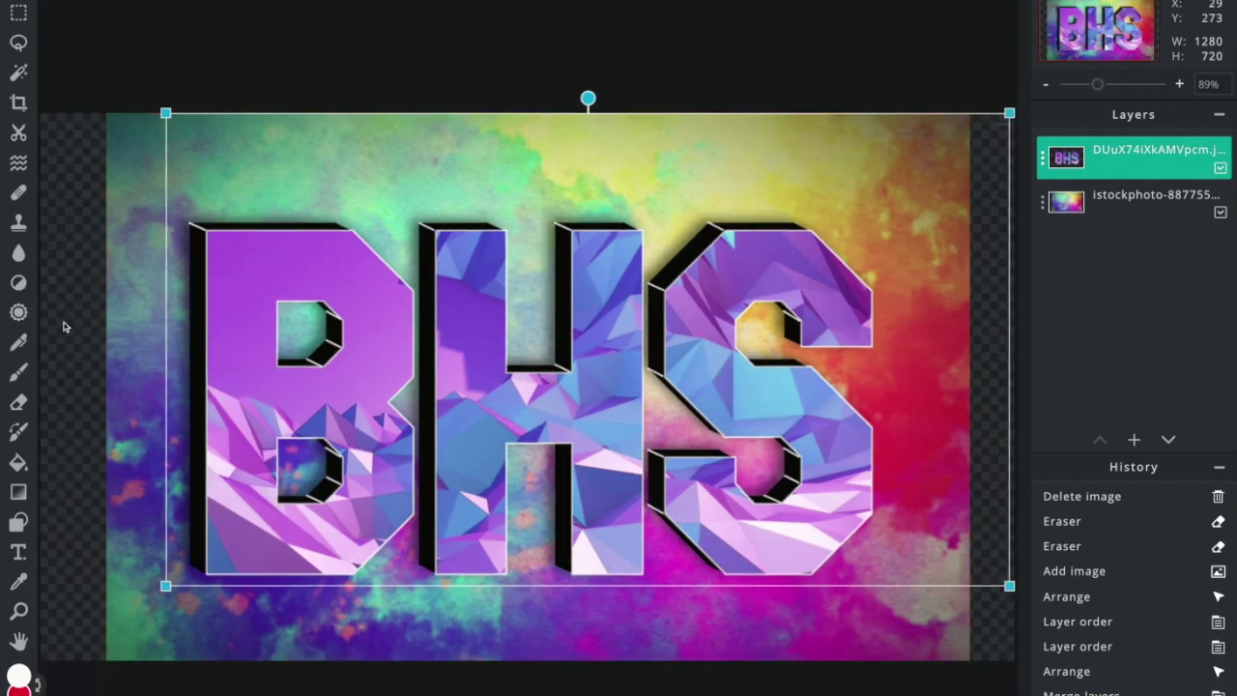
# Step: Add a text layer reading "Bloomington Raiders"
pyautogui.click(1135, 442)
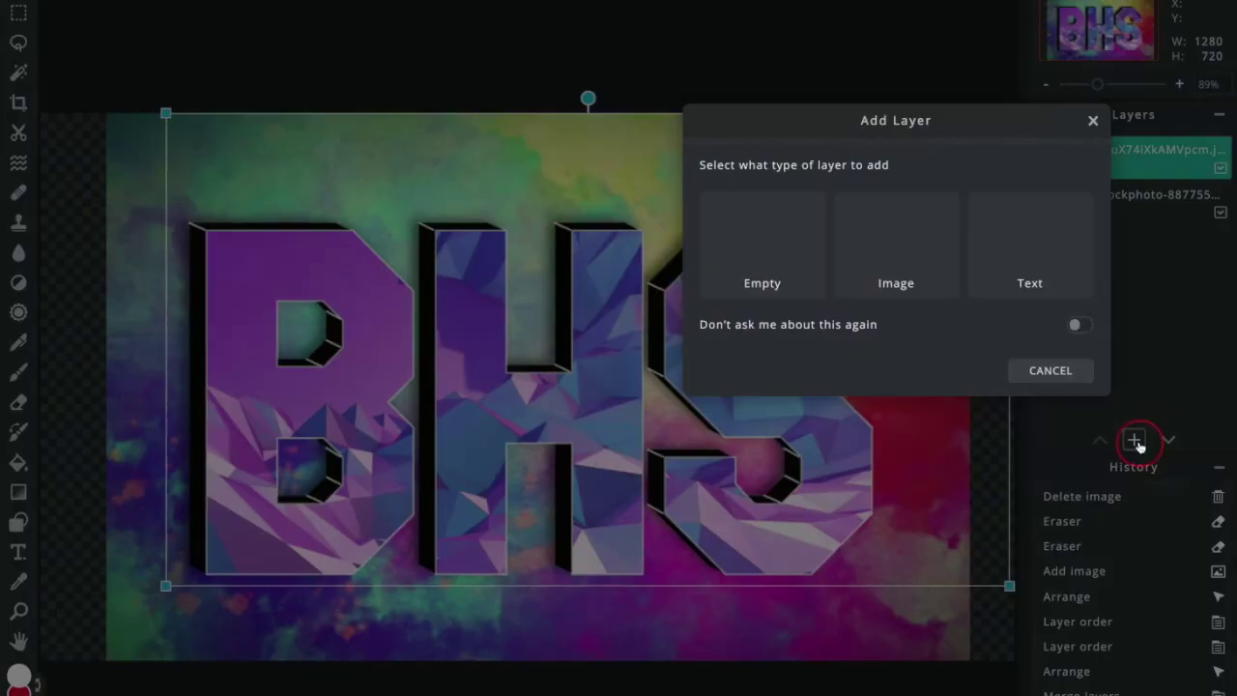
pyautogui.click(1025, 267)
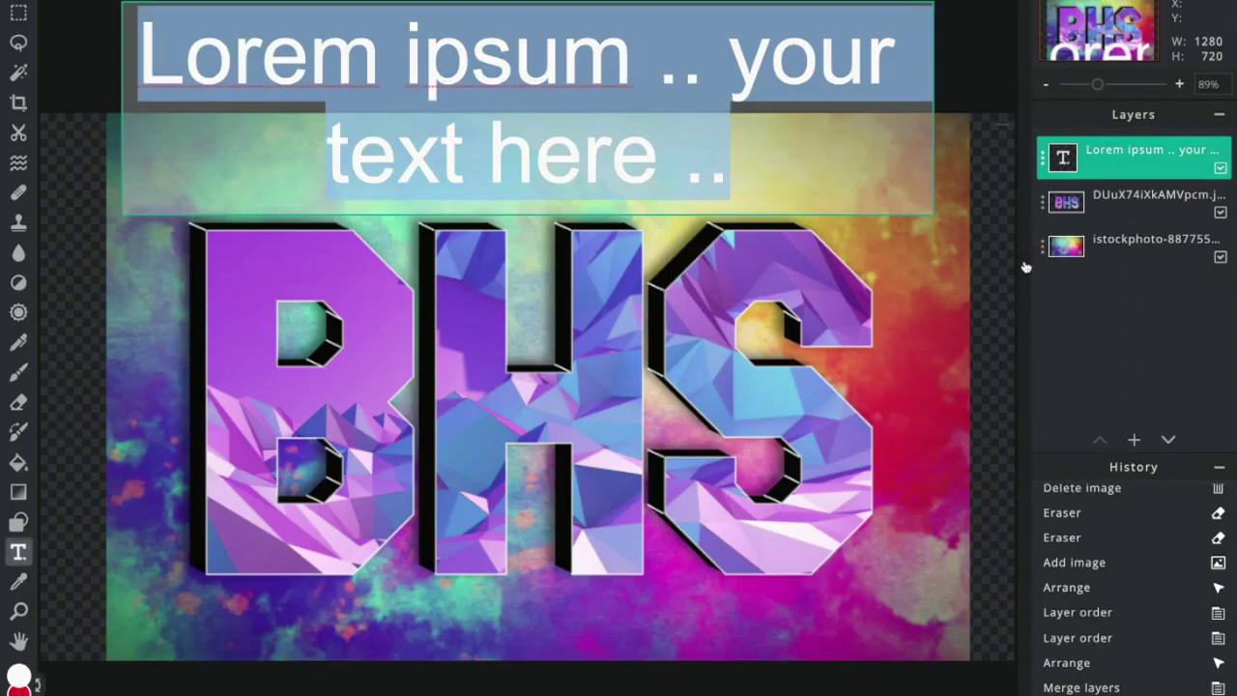
pyautogui.write('Bloo')
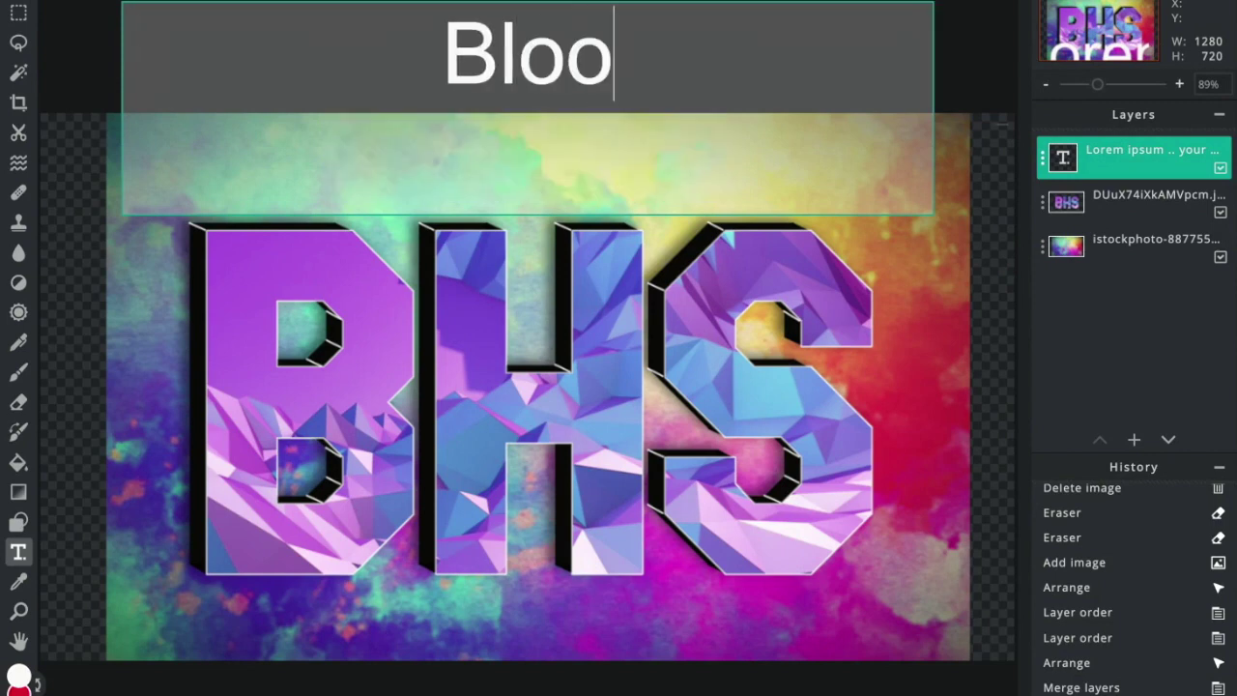
pyautogui.write('mington ')
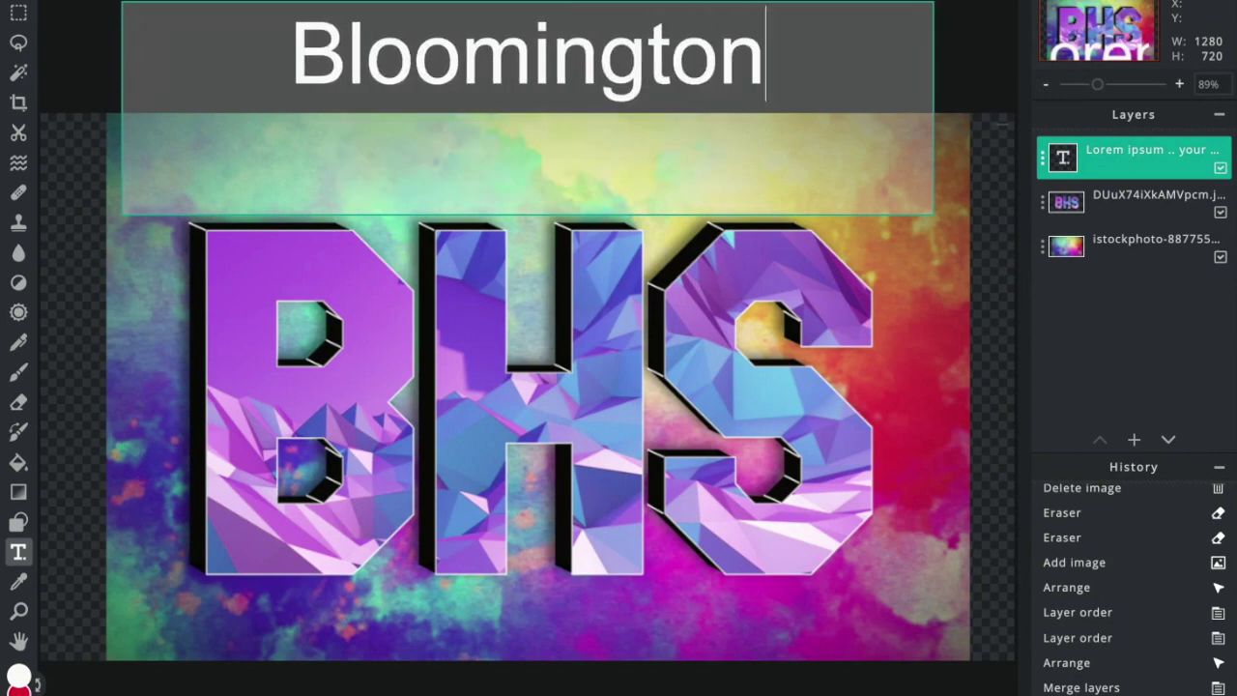
pyautogui.write('Raidewrs')
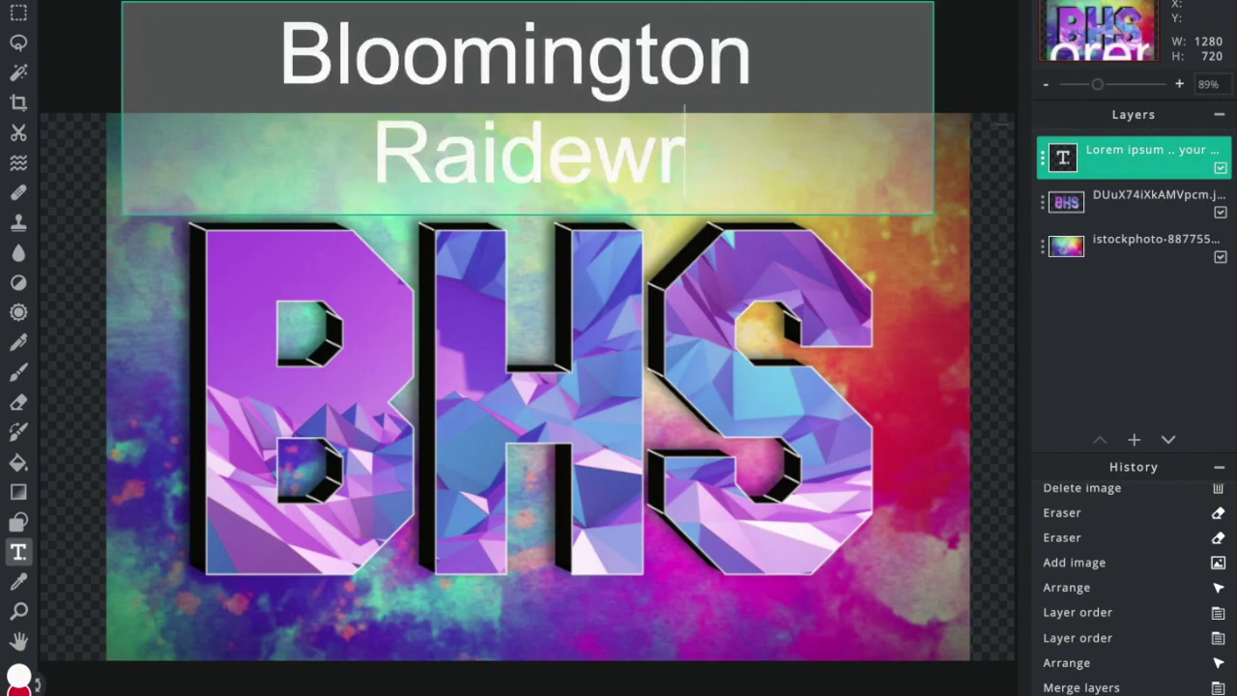
pyautogui.press('BackSpace')
pyautogui.press('BackSpace')
pyautogui.press('BackSpace')
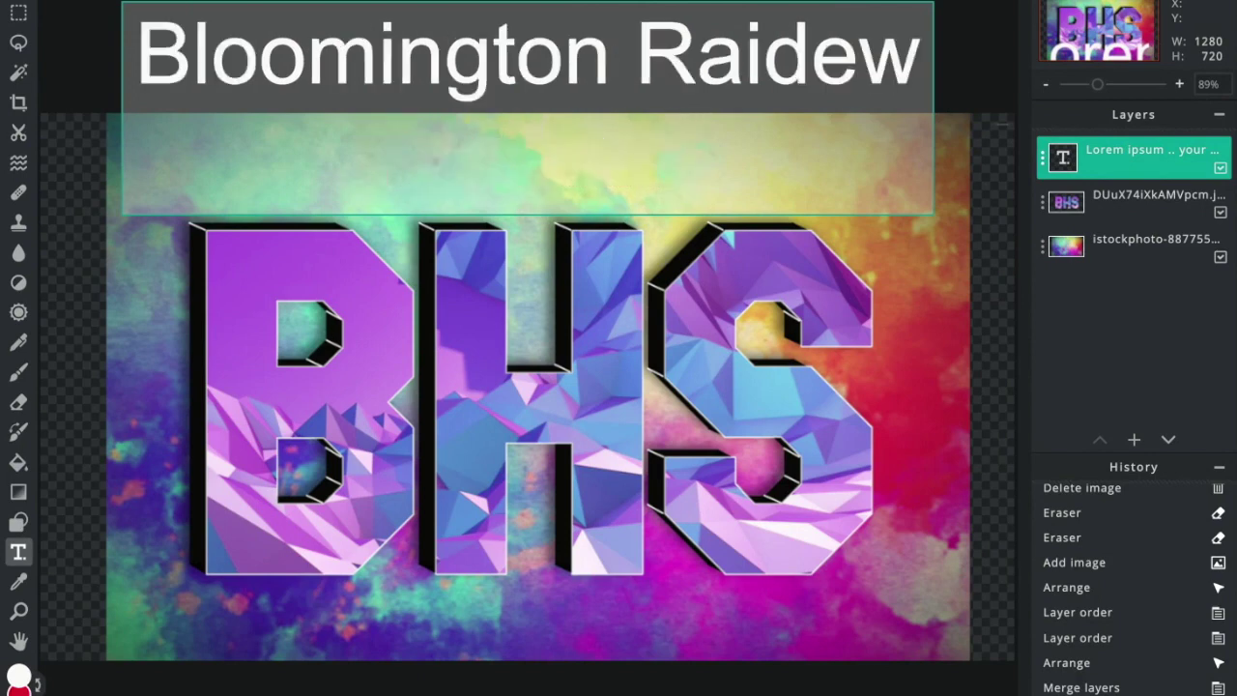
pyautogui.write('rs')
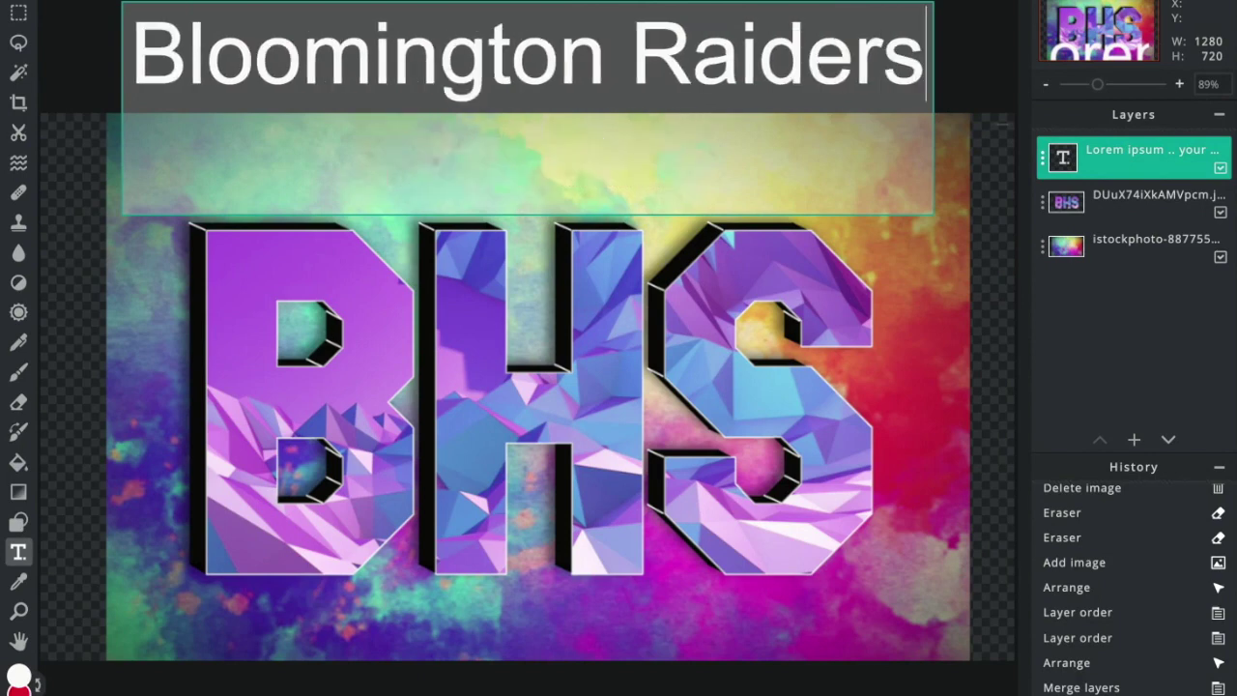
# Step: Set the Bloomington Raiders text in the Jared font and move it just below the BHS letters
pyautogui.moveTo(923, 60); pyautogui.dragTo(111, 71)
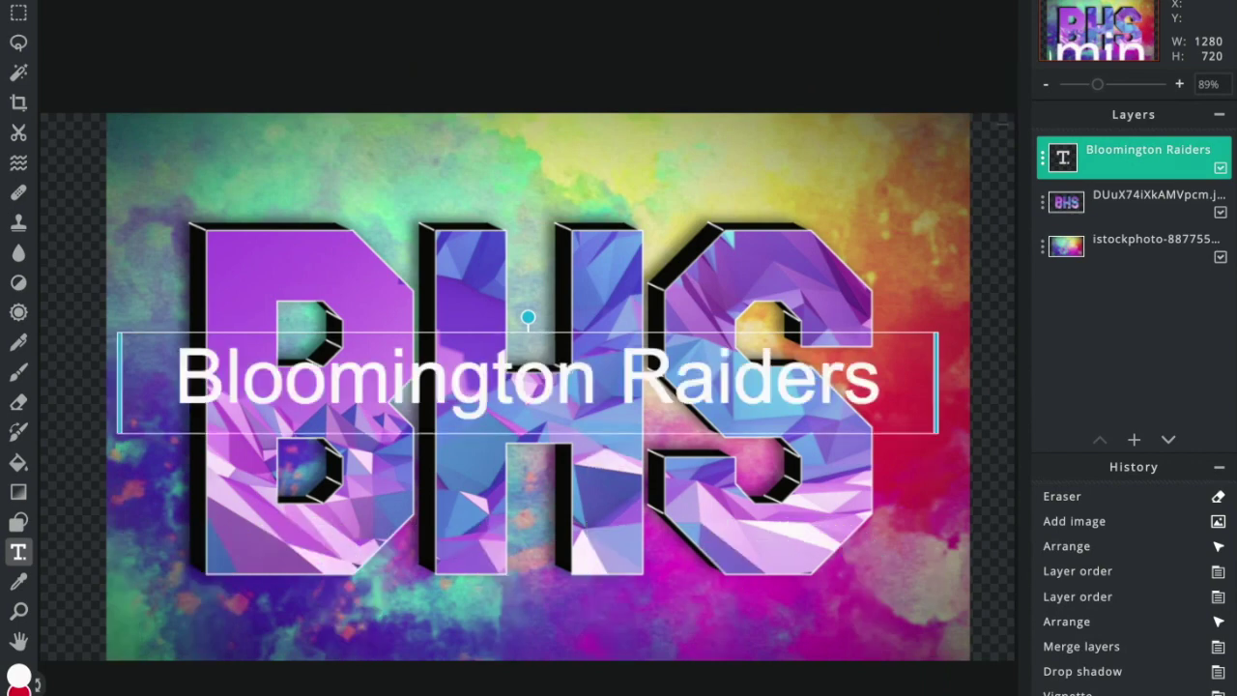
pyautogui.click(266, 12)
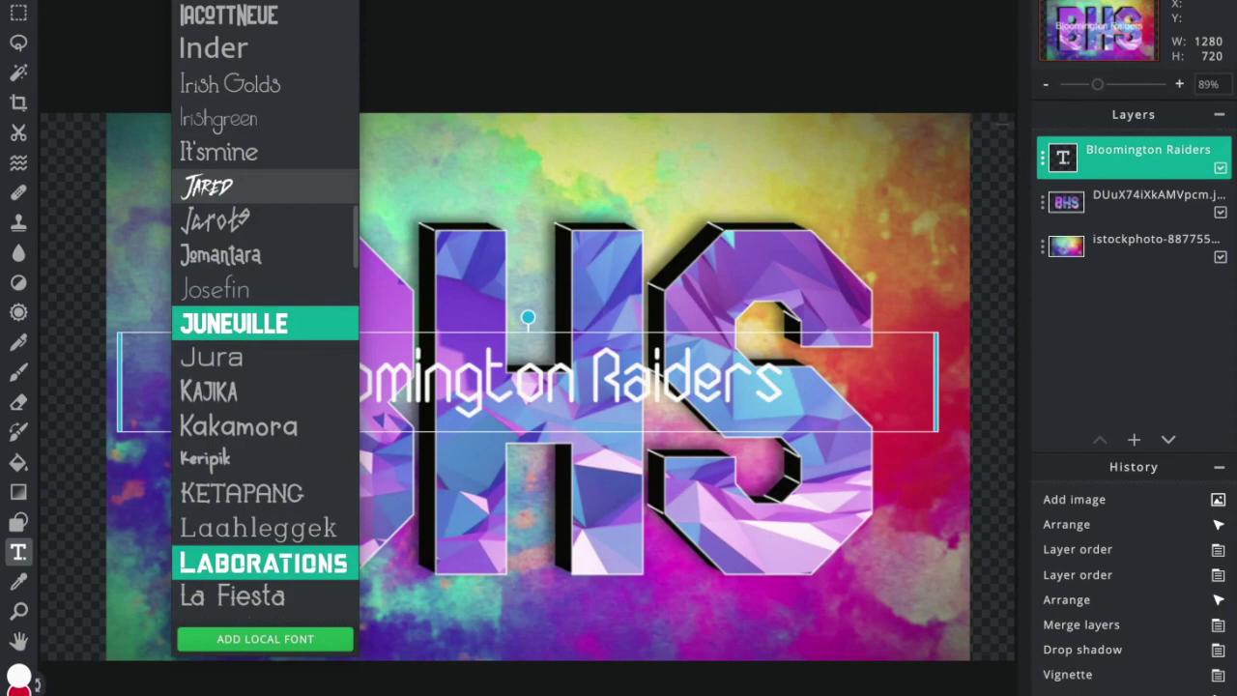
pyautogui.click(266, 185)
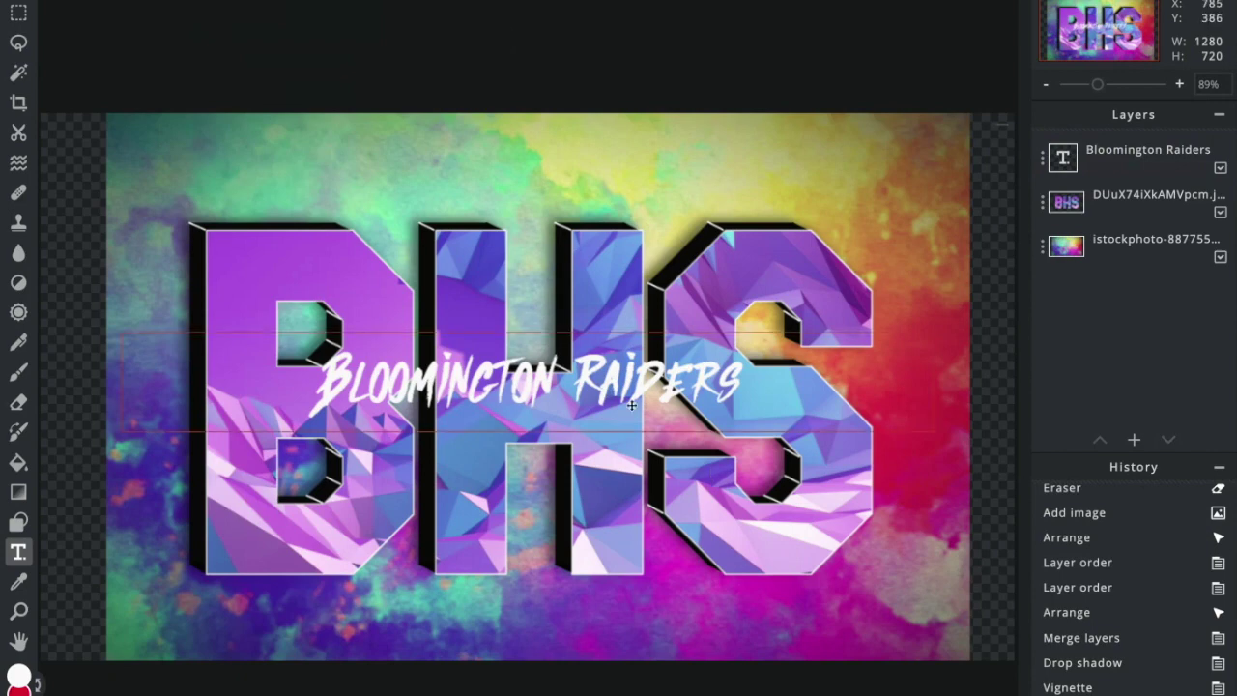
pyautogui.moveTo(606, 384); pyautogui.dragTo(714, 622)
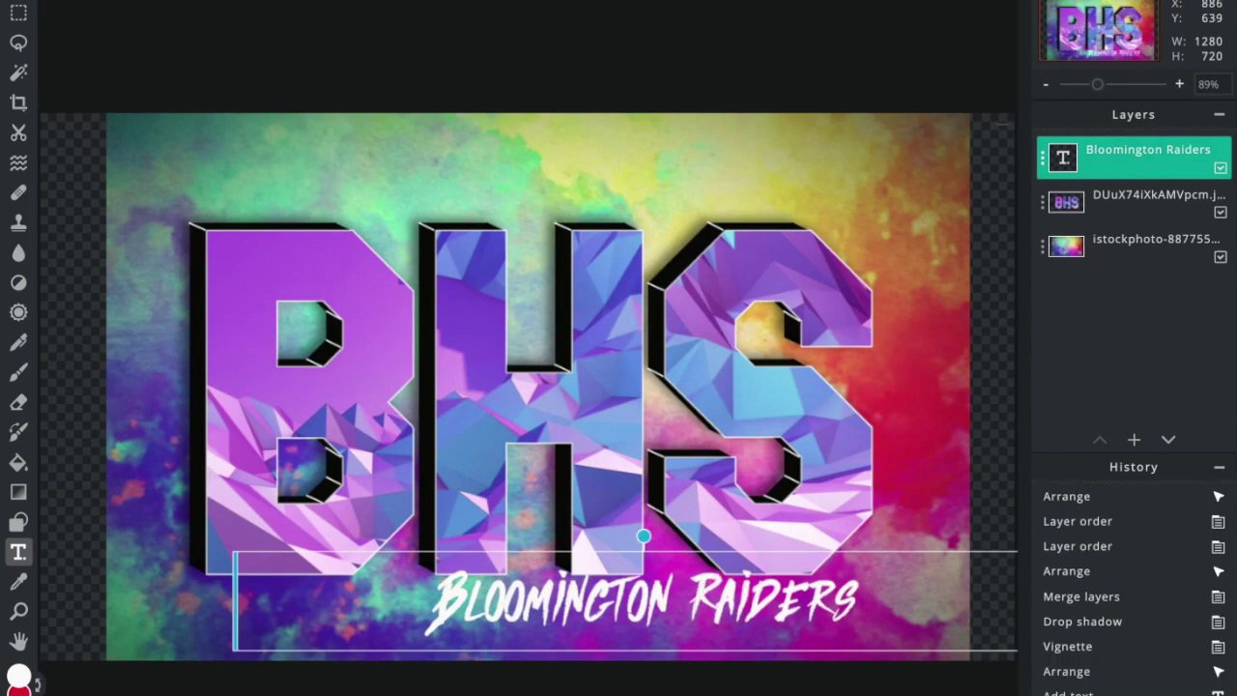
# Step: Change the Bloomington Raiders text colour to blue-violet #5F12EE
pyautogui.click(404, 2)
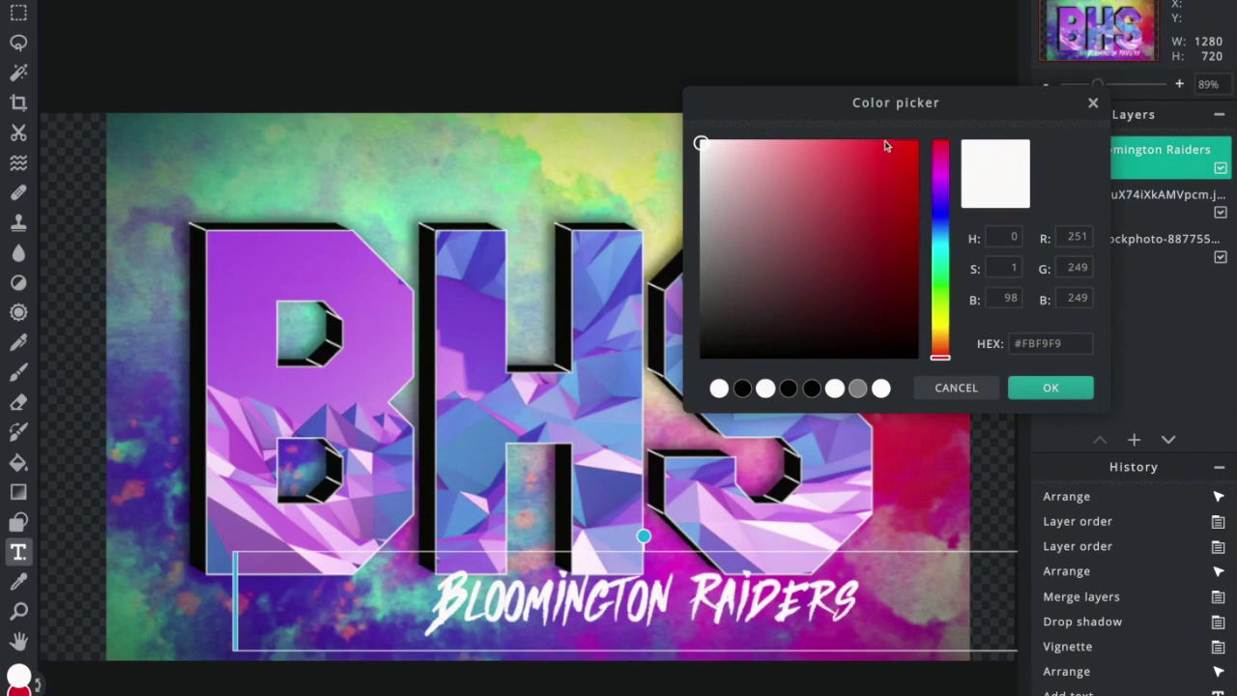
pyautogui.click(941, 216)
pyautogui.moveTo(941, 220); pyautogui.dragTo(940, 199)
pyautogui.click(902, 155)
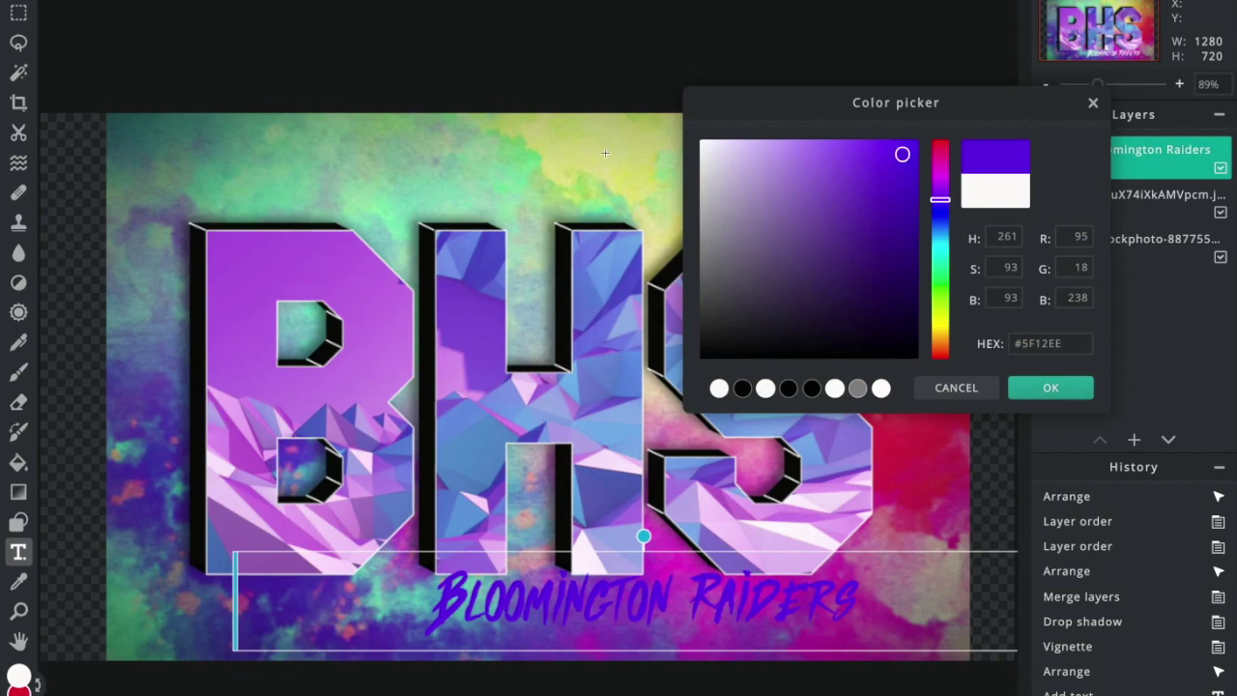
pyautogui.click(1051, 388)
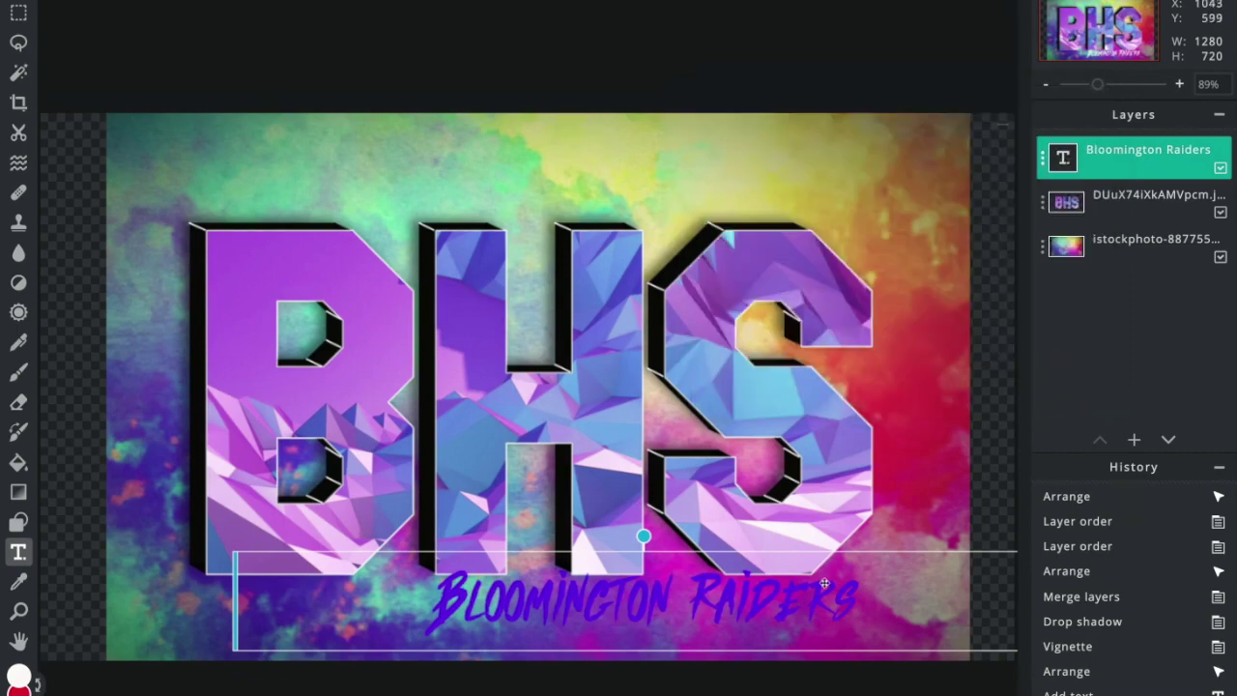
# Step: Move the Bloomington Raiders text up so it sits just above the letters H and S
pyautogui.moveTo(808, 594); pyautogui.dragTo(832, 189)
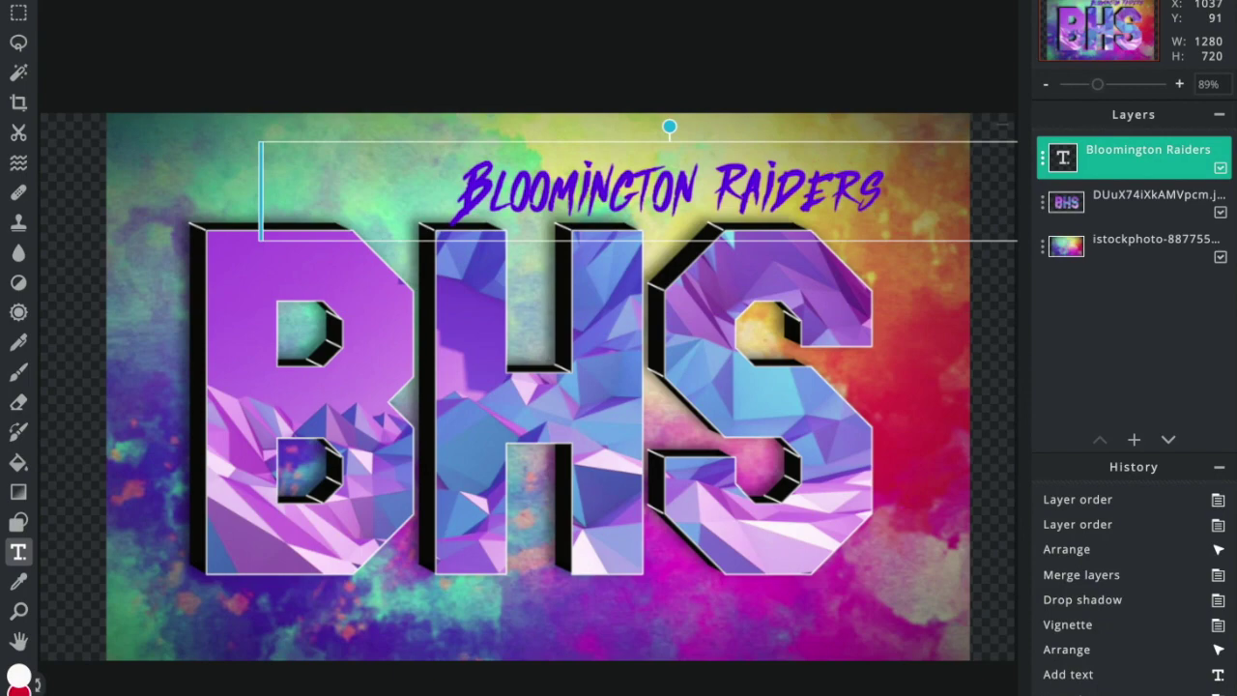
pyautogui.scroll(2, 819, 195)
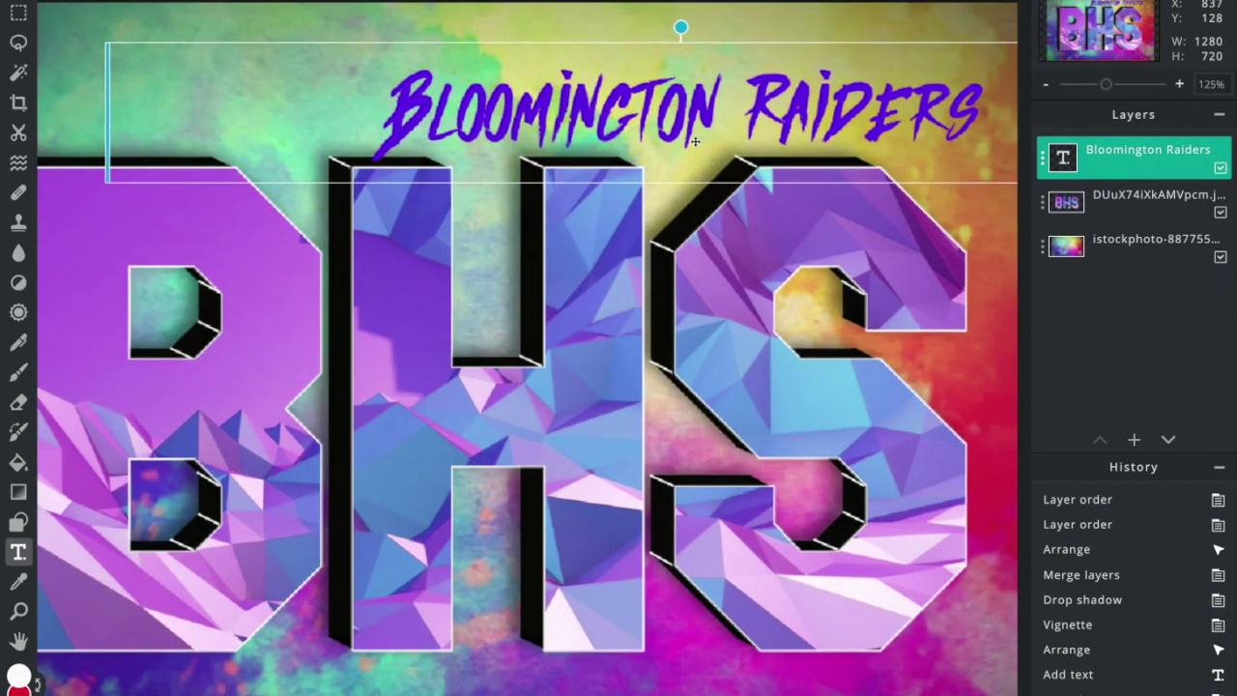
pyautogui.scroll(-1, 695, 142)
pyautogui.scroll(-1, 694, 142)
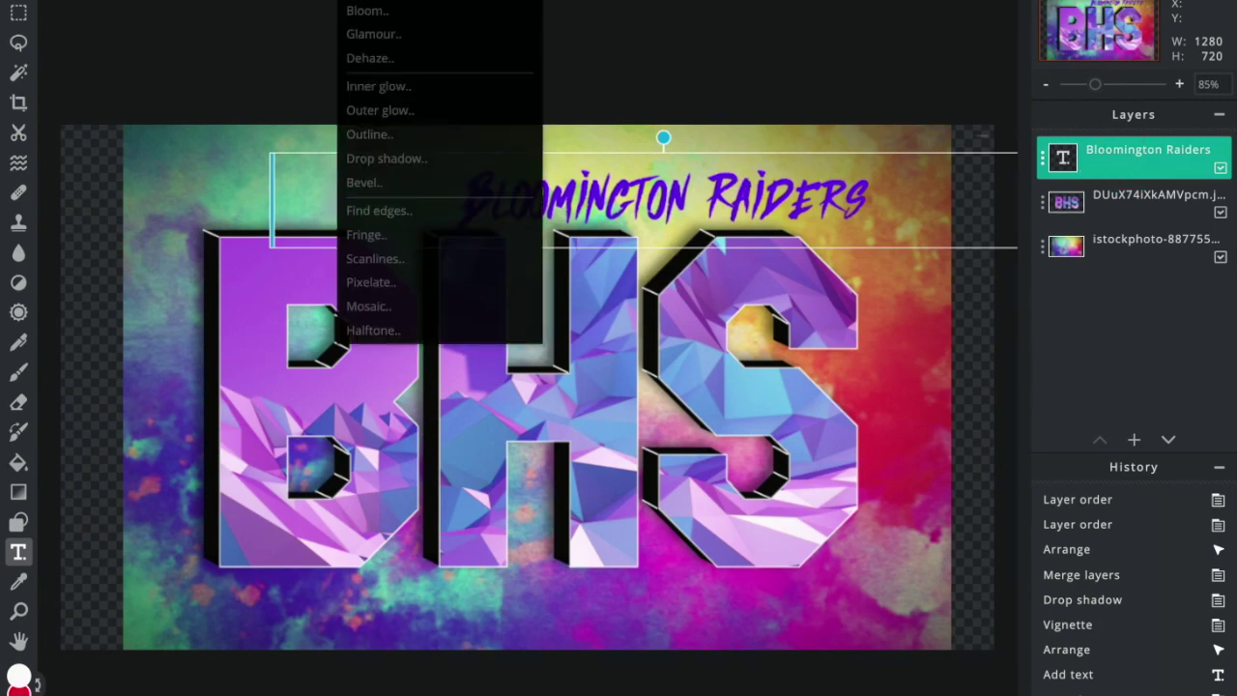
# Step: Rasterize the Bloomington Raiders text layer
pyautogui.click(1121, 203)
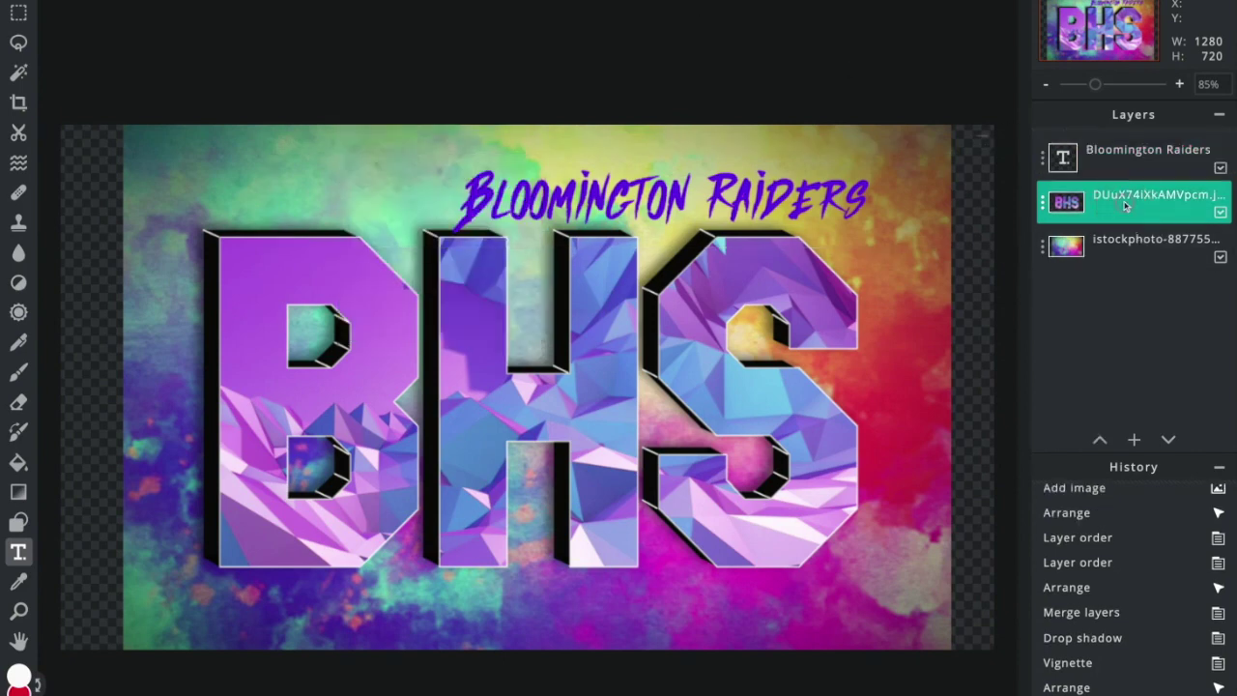
pyautogui.click(1120, 170)
pyautogui.click(362, 1)
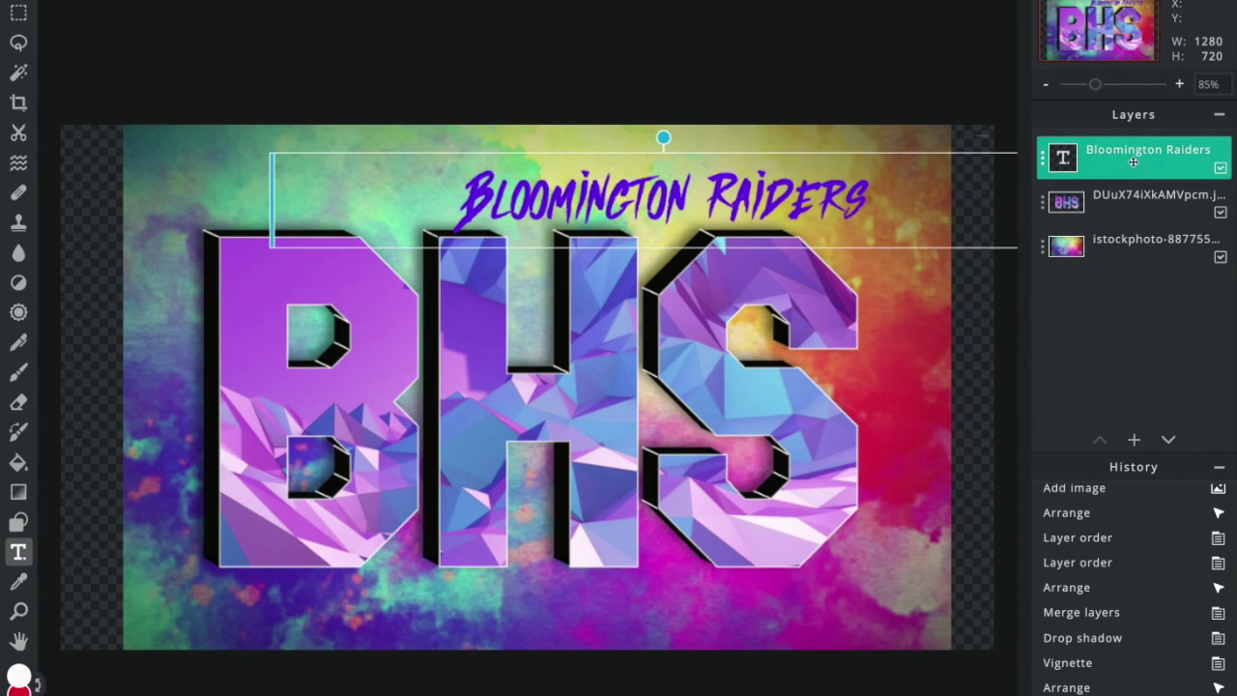
pyautogui.click(978, 308)
pyautogui.click(1122, 149)
pyautogui.scroll(1, 666, 53)
pyautogui.click(367, 2)
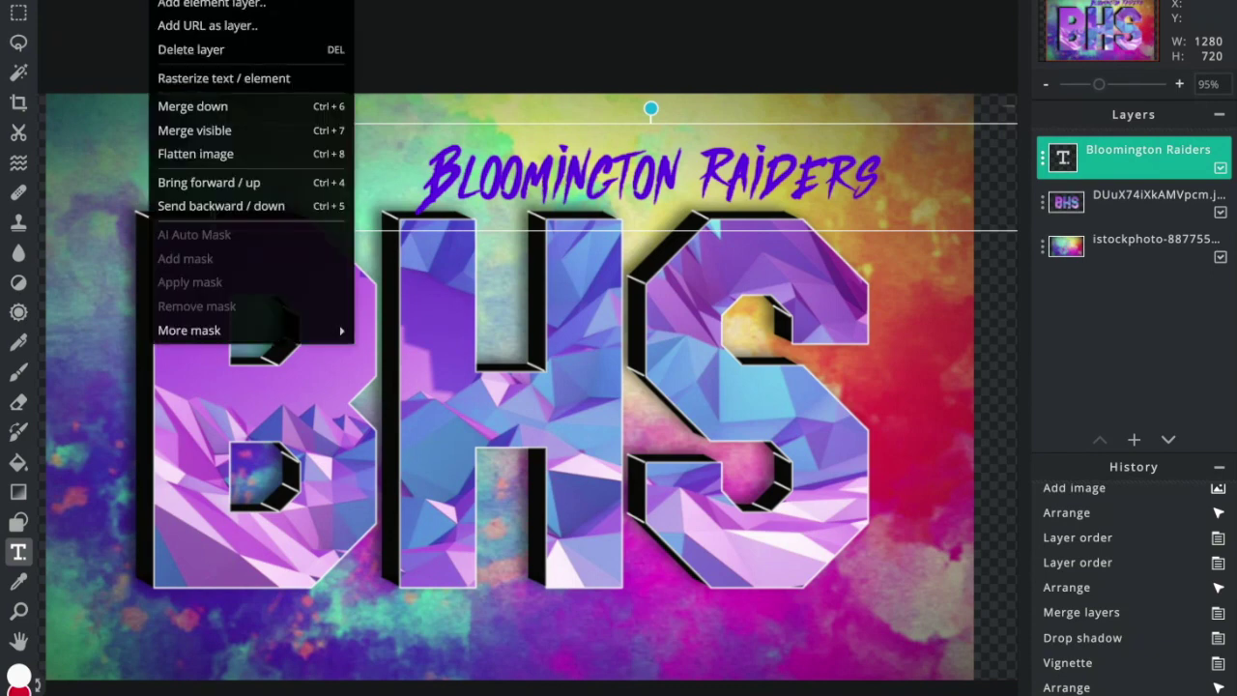
pyautogui.click(214, 78)
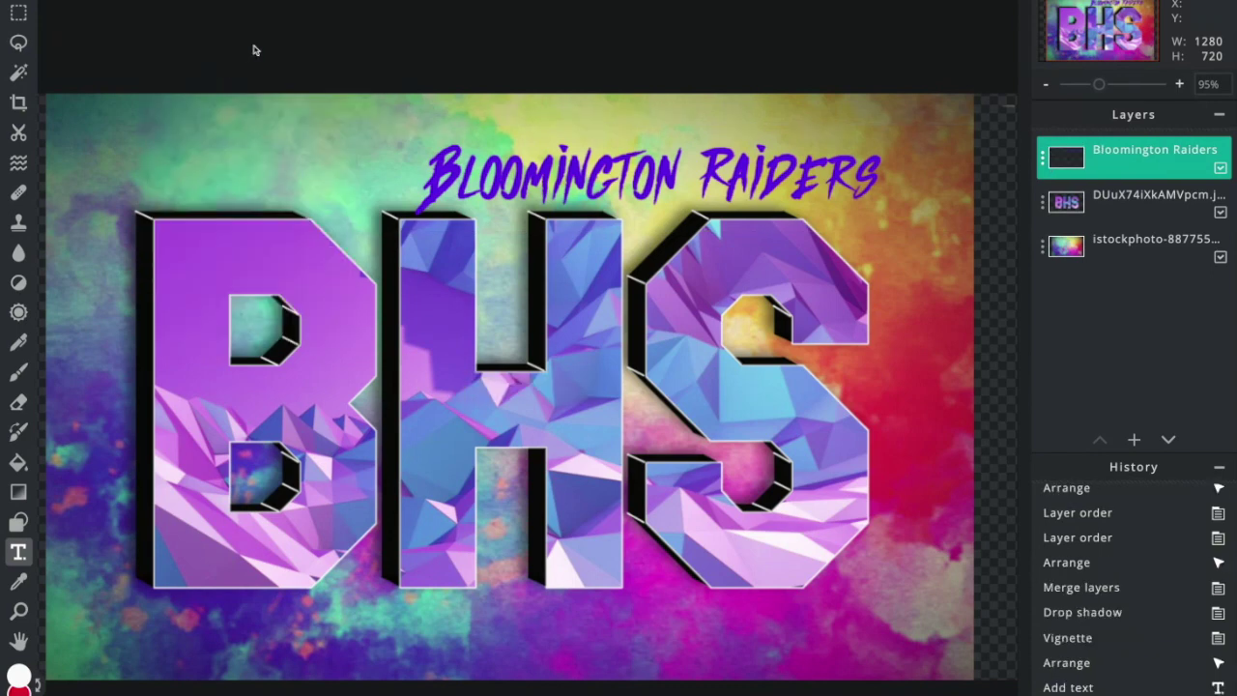
# Step: Apply a black drop shadow to the Bloomington Raiders layer with 11 px blur, -8 px x offset and 0 px y offset
pyautogui.click(359, 0)
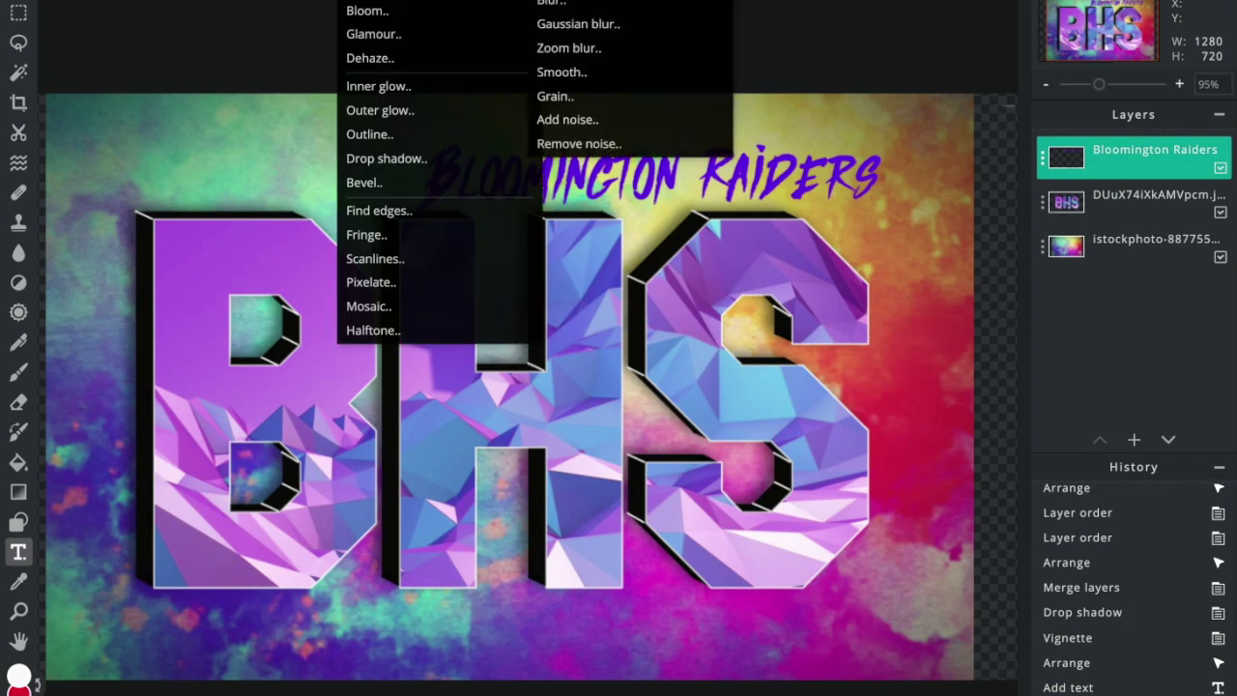
pyautogui.click(423, 157)
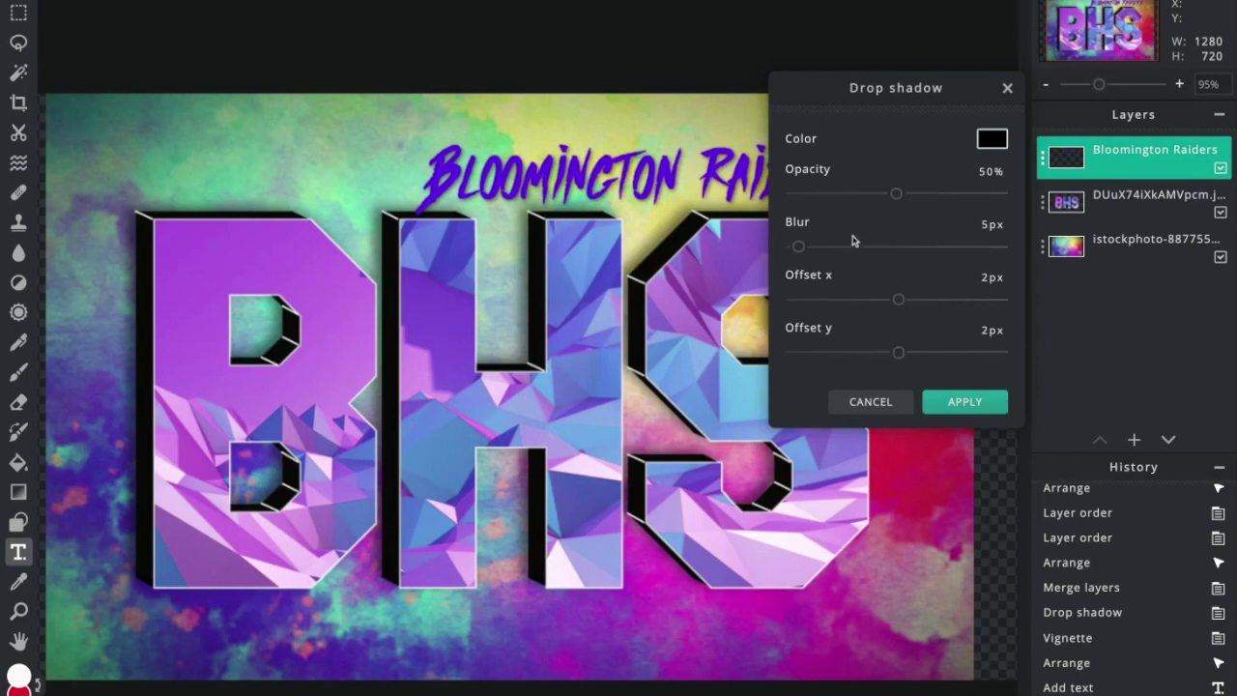
pyautogui.moveTo(799, 249); pyautogui.dragTo(806, 246)
pyautogui.click(898, 301)
pyautogui.moveTo(898, 300); pyautogui.dragTo(888, 299)
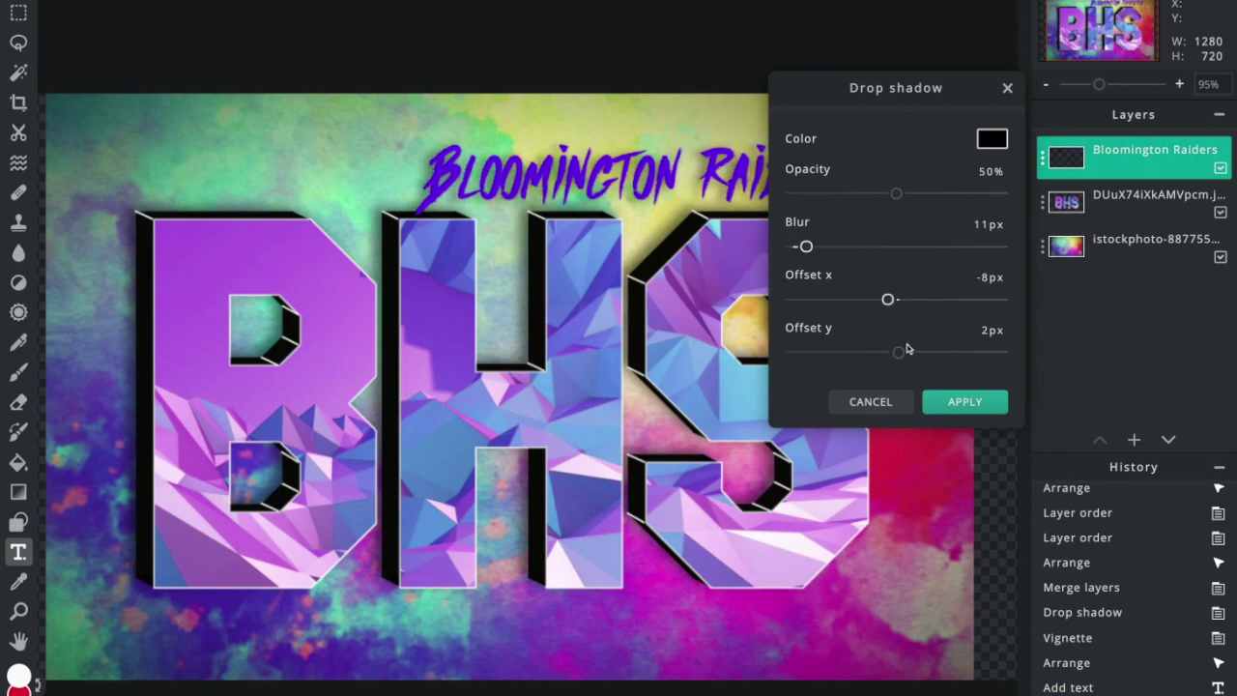
pyautogui.moveTo(899, 354); pyautogui.dragTo(892, 351)
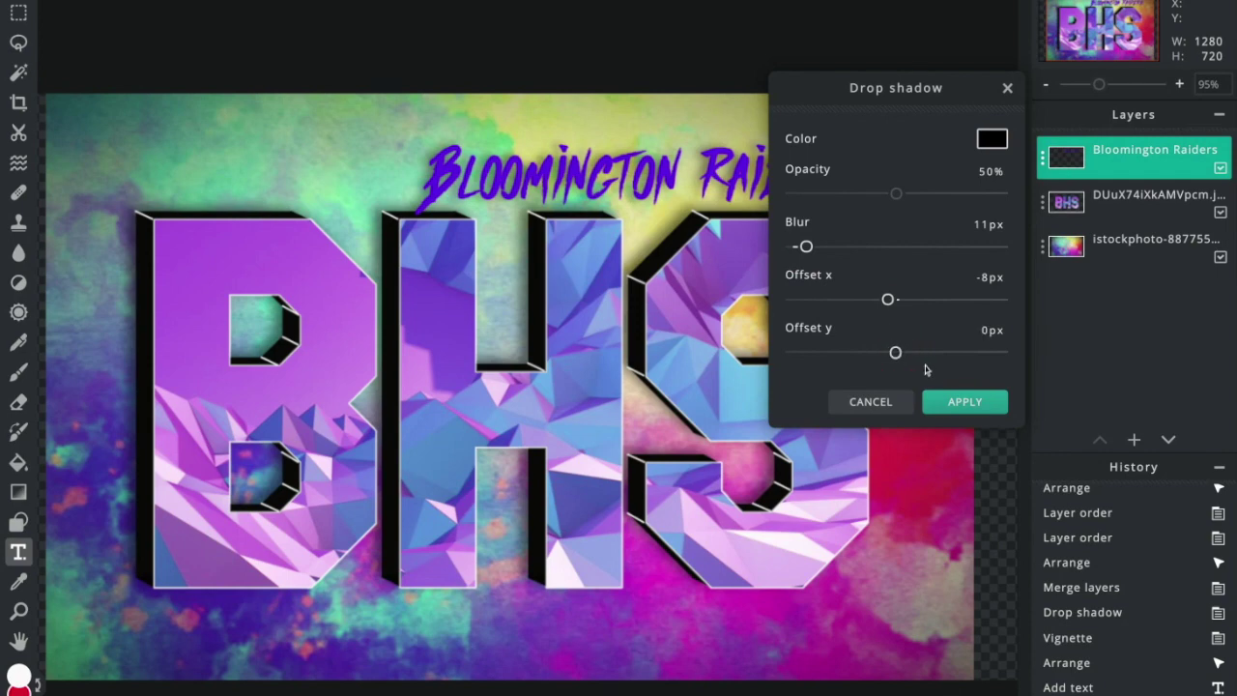
pyautogui.click(964, 401)
pyautogui.scroll(3, 951, 402)
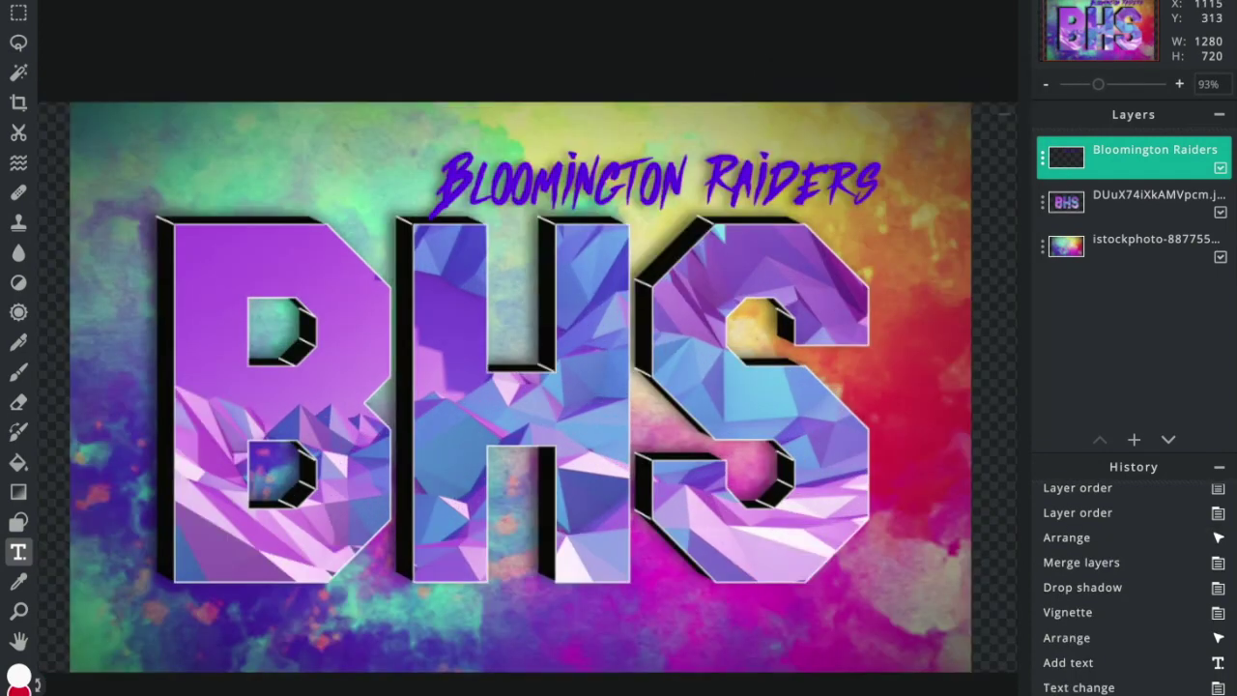